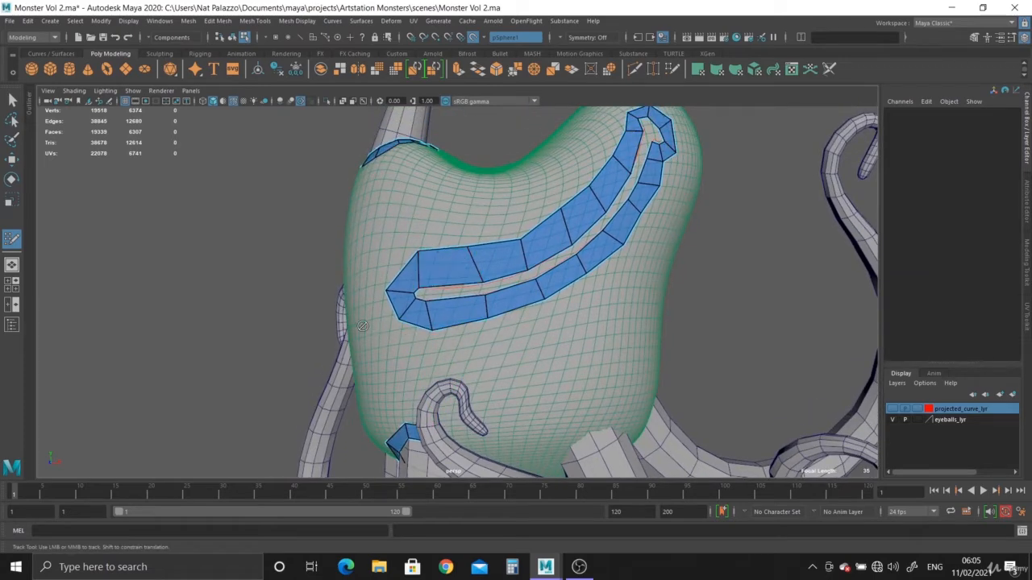
Step: Start a Quad Draw strip on the body around an uncovered tentacle's base, laying quads over its upper edge and down the inner side
left_click_drag(362, 325, 513, 366, "alt")
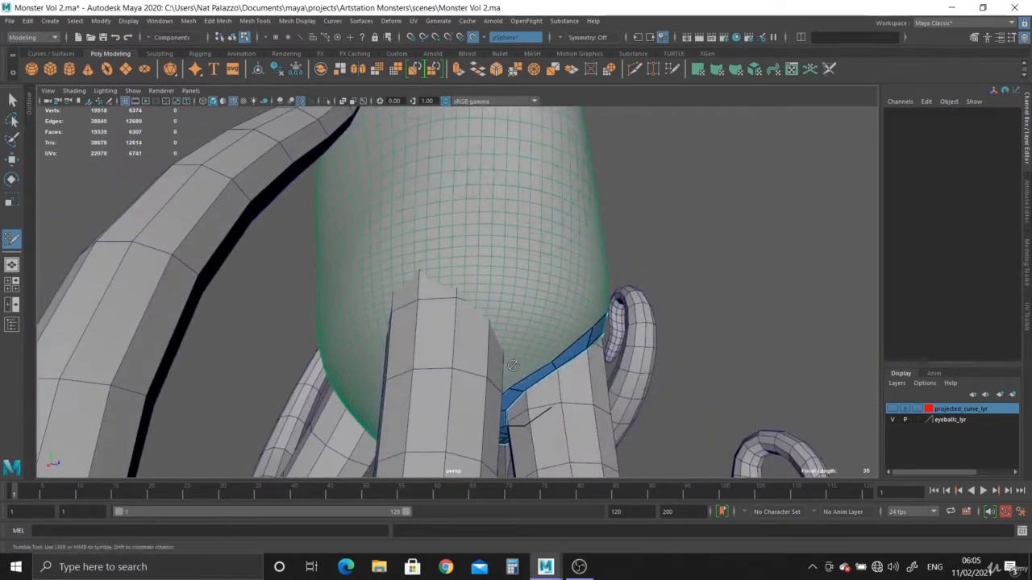
scroll(416, 272, "up", 3)
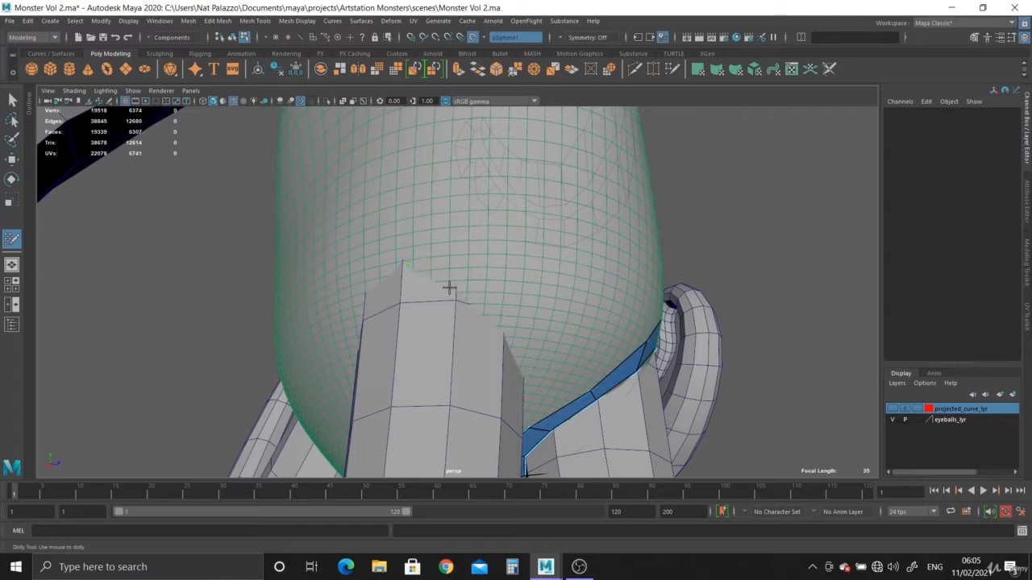
left_click_drag(419, 239, 335, 349, "alt")
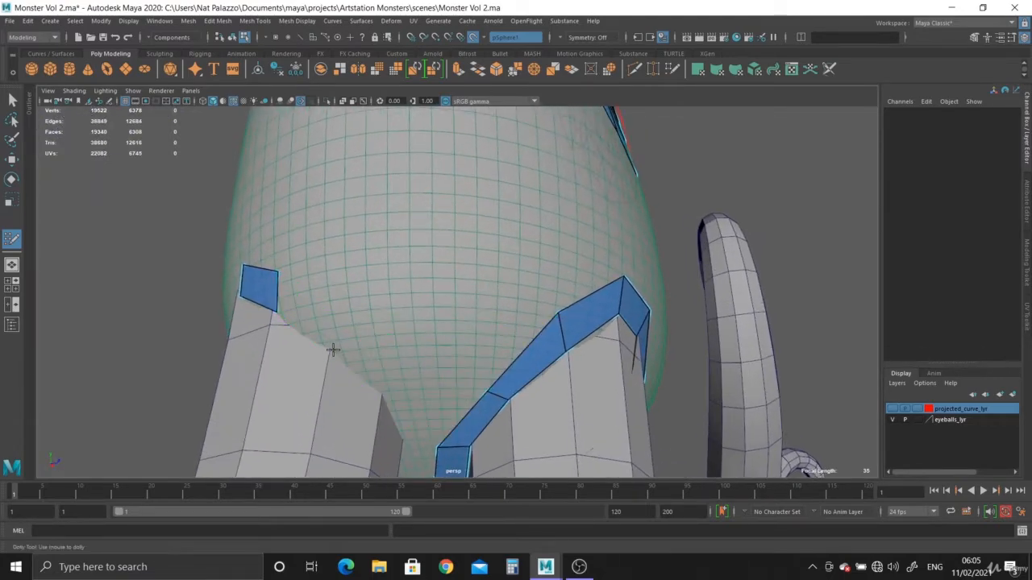
left_click(315, 310, "shift")
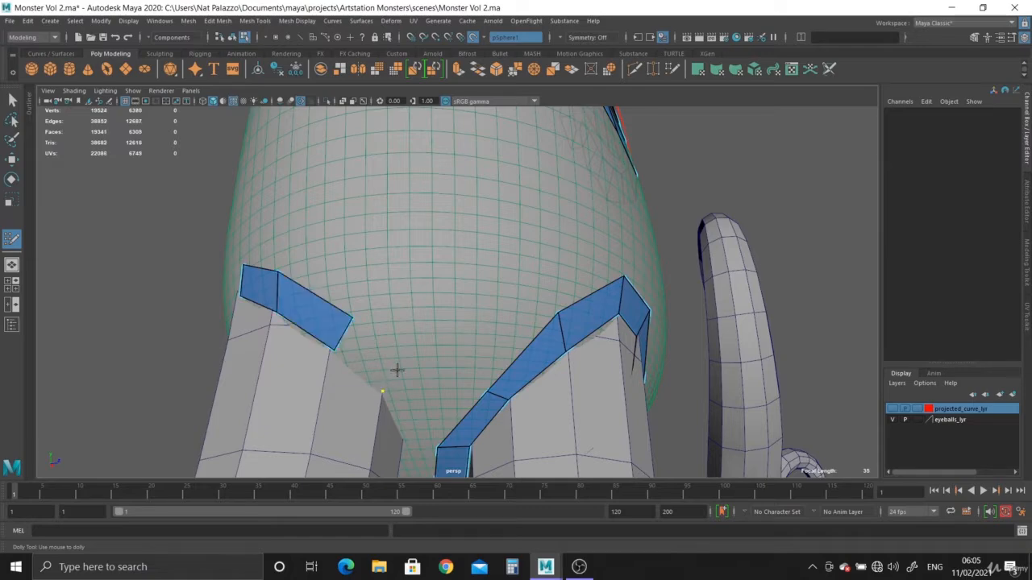
left_click(354, 352, "shift")
left_click_drag(378, 385, 368, 341, "alt")
middle_click_drag(366, 270, 369, 330, "alt")
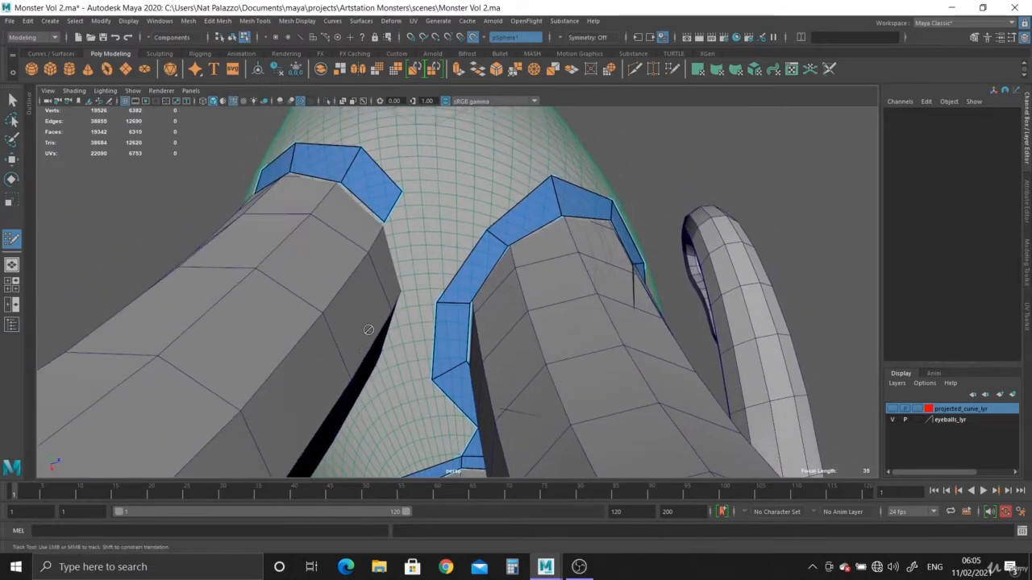
left_click(407, 270, "shift")
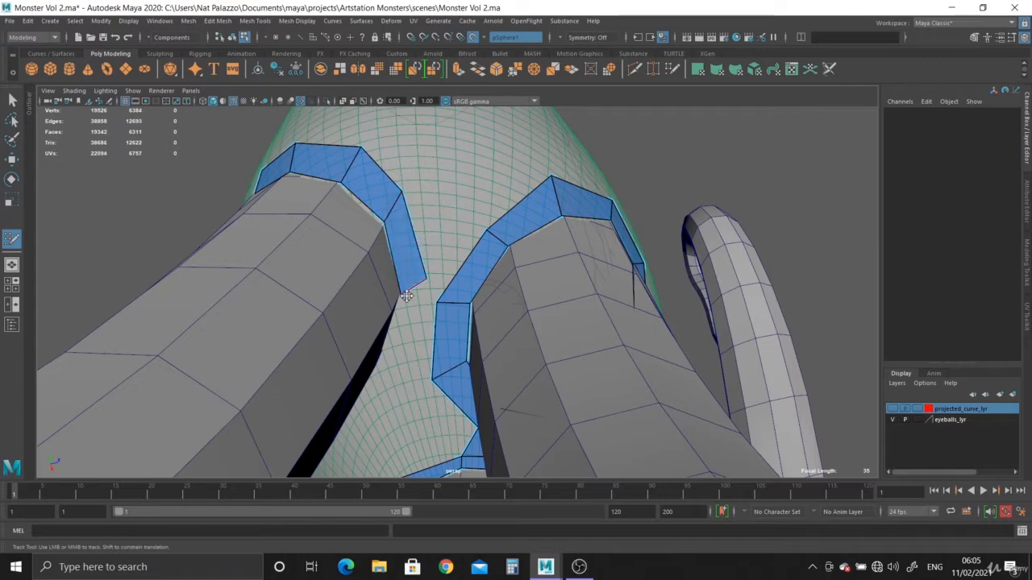
Step: Extend the strip by one quad in the narrow gap and fill a face joining it to the neighbouring tentacle's ring
mouse_move(403, 342)
left_mouse_down("alt")
mouse_move(399, 330)
mouse_move(385, 345)
left_mouse_up("alt")
middle_click_drag(380, 303, 380, 359, "alt")
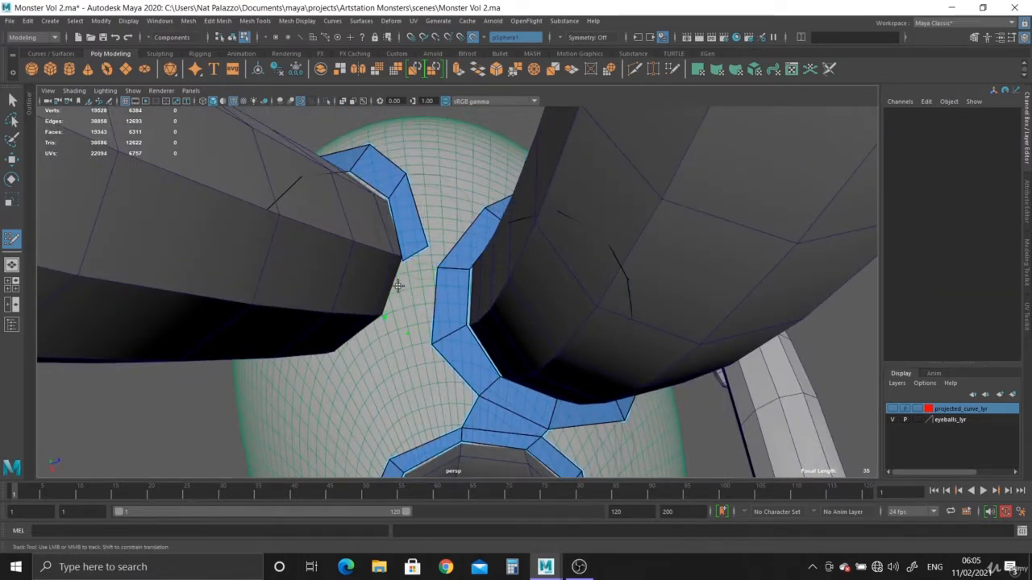
right_click_drag(397, 285, 404, 219, "alt")
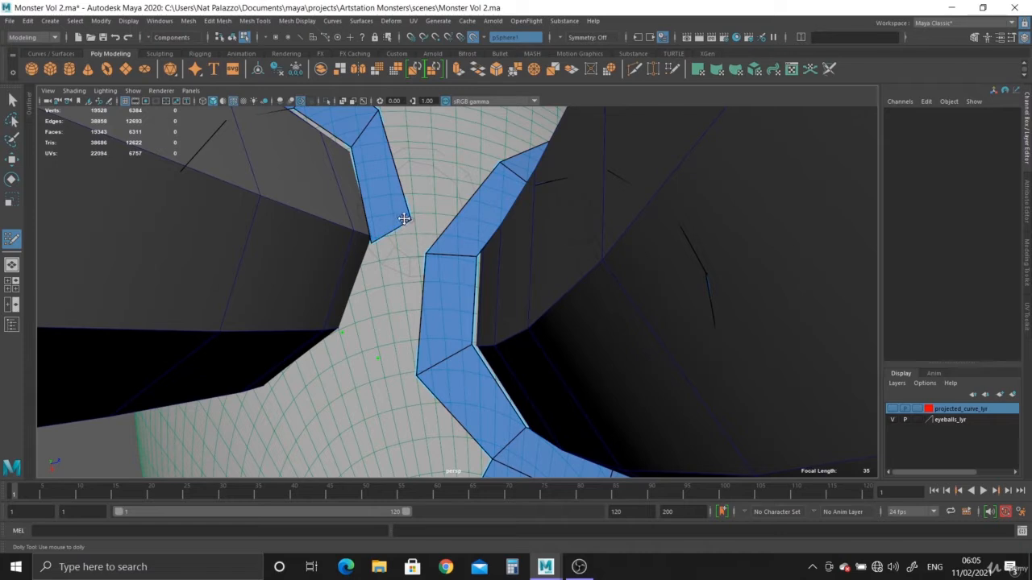
left_click(384, 287, "shift")
left_click(405, 298, "shift")
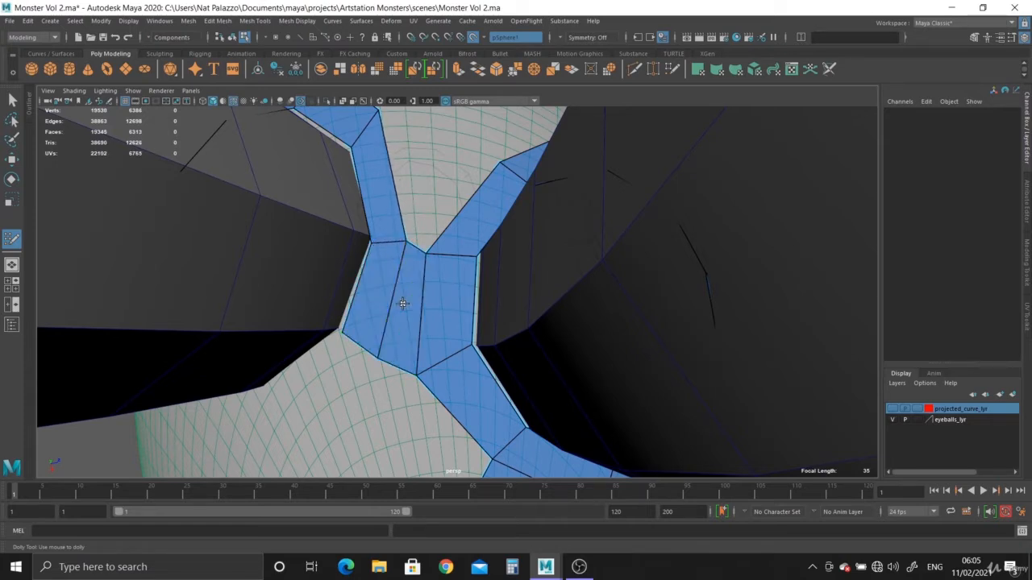
Step: Add two quads to the strip beyond the bridge, following the edge of the tentacle's underside
mouse_move(343, 330)
left_mouse_down("alt")
mouse_move(266, 346)
mouse_move(362, 350)
mouse_move(404, 317)
mouse_move(420, 318)
left_mouse_up("alt")
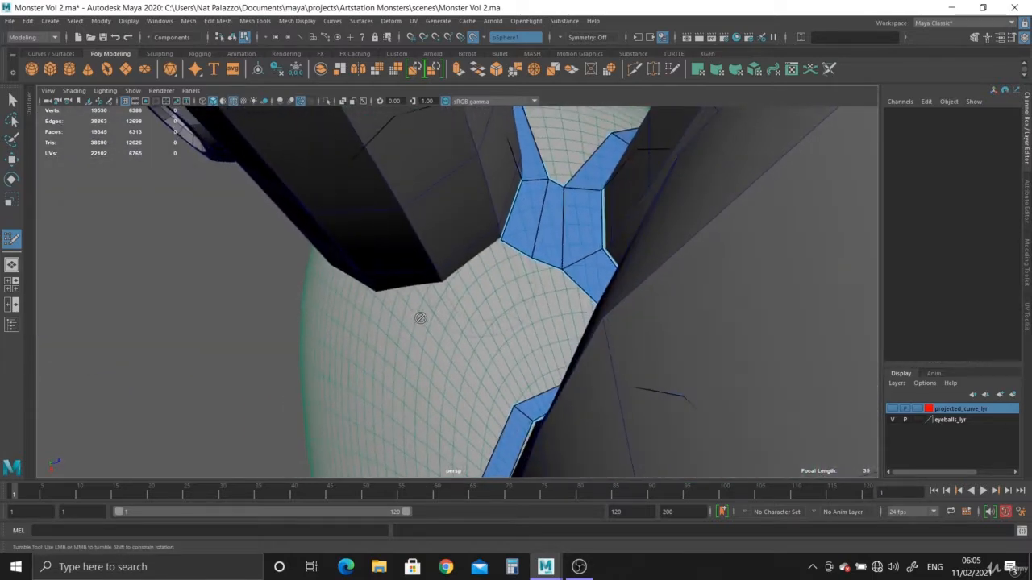
left_click(473, 272, "shift")
left_click_drag(417, 312, 447, 321, "alt")
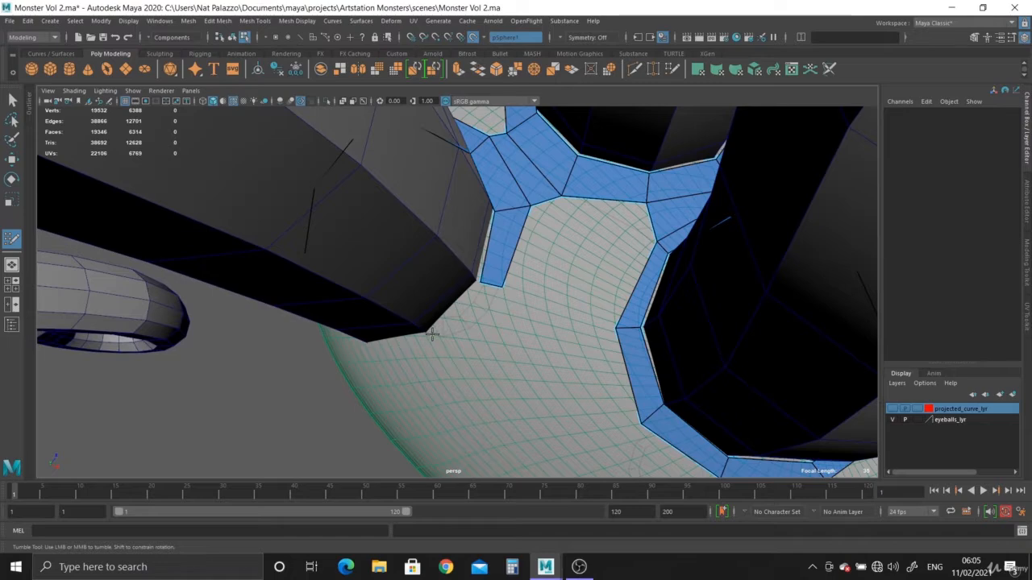
left_click(473, 276, "shift")
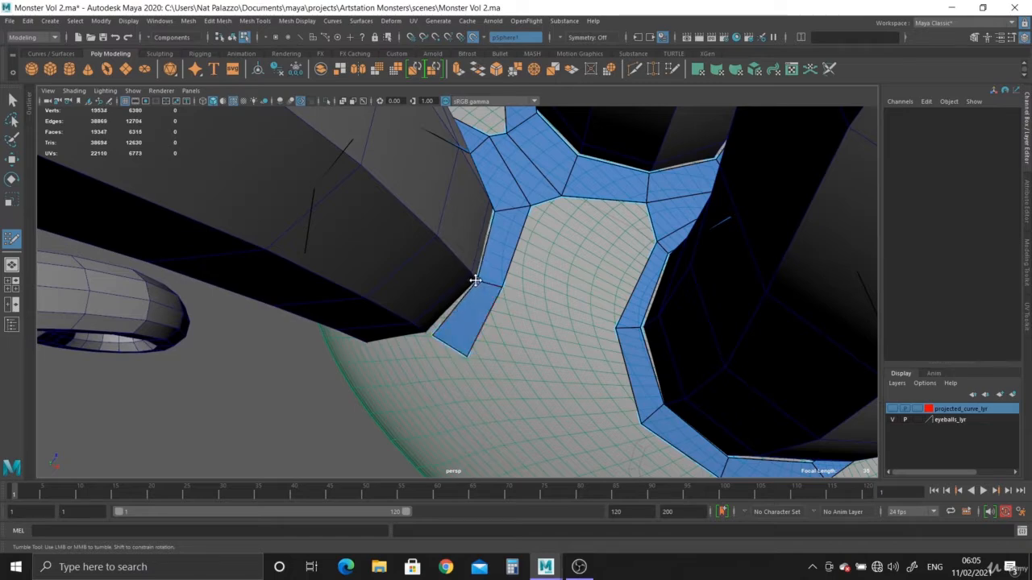
Step: Fill the remaining quads beneath the tentacle, close its ring and nudge the outer corner vertex into line
mouse_move(473, 281)
left_mouse_down("alt")
mouse_move(433, 317)
mouse_move(453, 279)
left_mouse_up("alt")
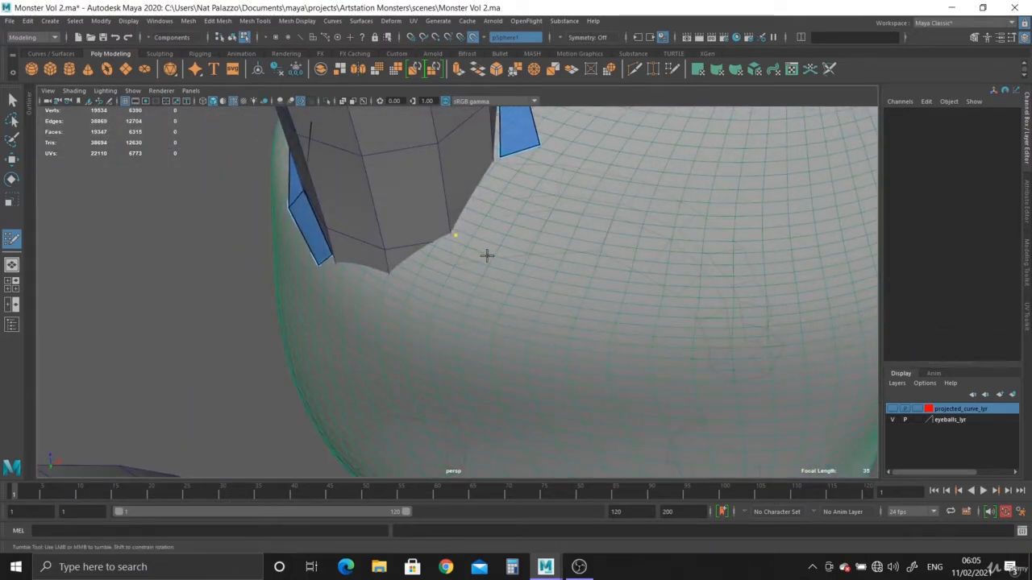
left_click(505, 215, "shift")
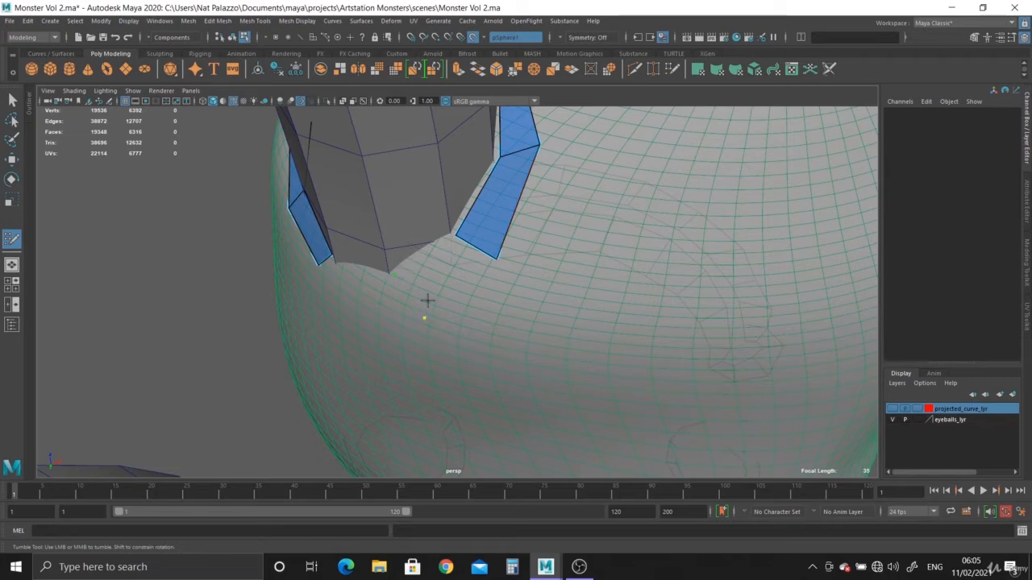
left_click(411, 295, "shift")
left_click_drag(410, 295, 436, 322, "alt")
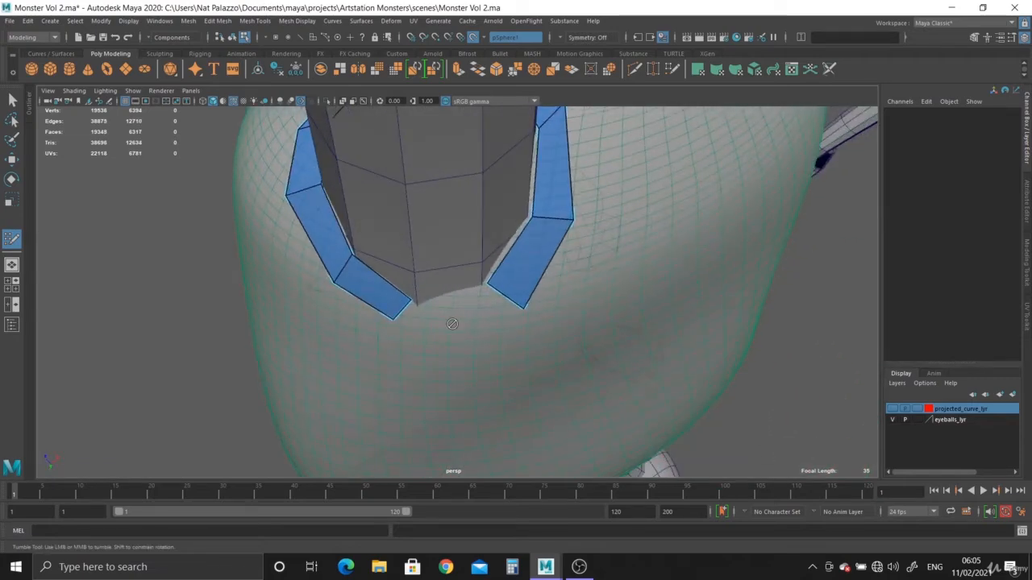
left_click_drag(400, 320, 410, 331)
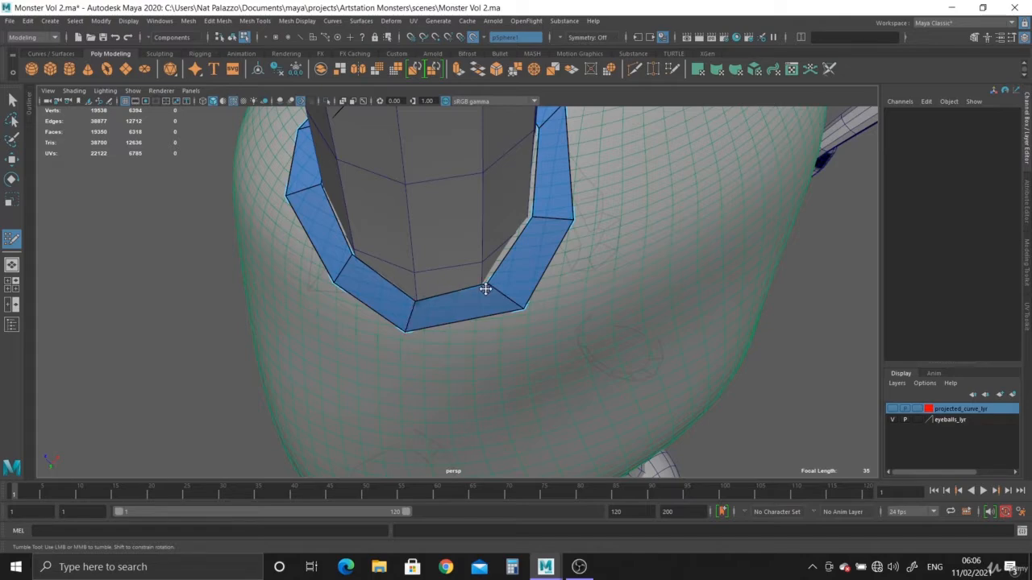
left_click_drag(484, 291, 426, 296, "alt")
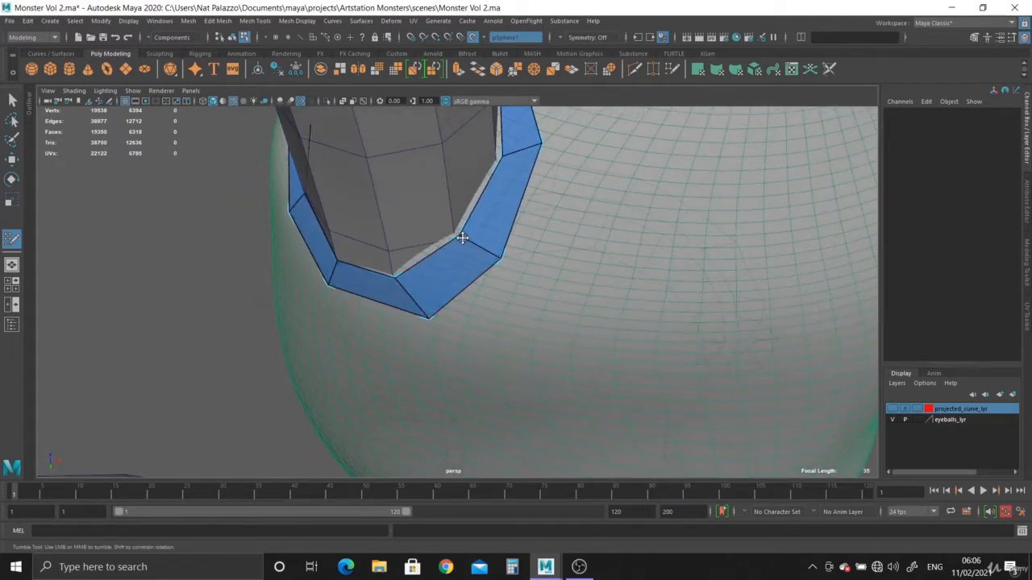
Step: Begin a new strip of two quads over the top of the next uncovered tentacle's base
mouse_move(456, 233)
left_mouse_down("alt")
mouse_move(486, 309)
mouse_move(419, 315)
mouse_move(396, 301)
mouse_move(392, 385)
mouse_move(433, 380)
left_mouse_up("alt")
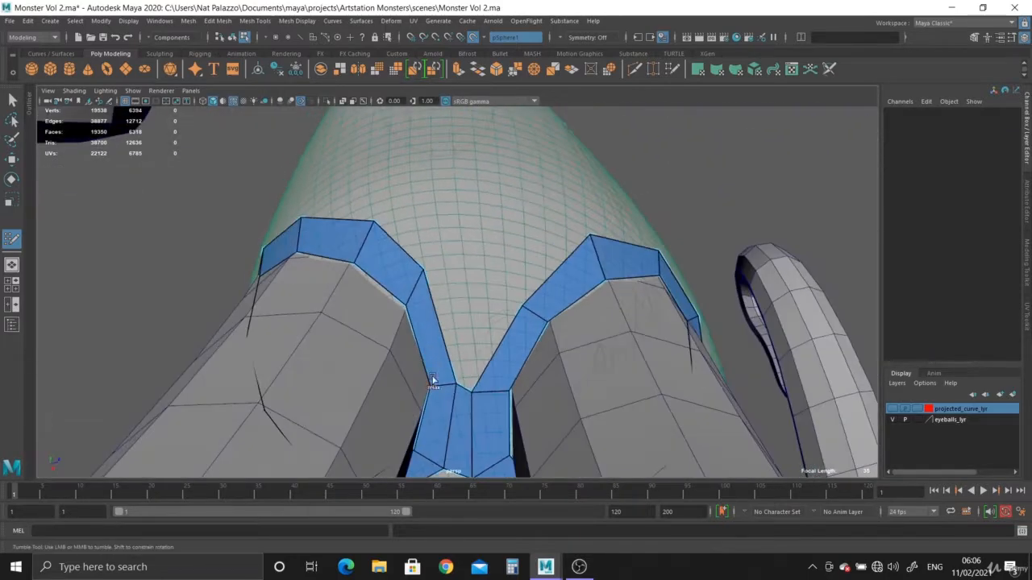
mouse_move(348, 420)
left_mouse_down("alt")
mouse_move(339, 364)
mouse_move(396, 382)
mouse_move(401, 406)
mouse_move(350, 410)
mouse_move(430, 341)
mouse_move(449, 271)
mouse_move(483, 297)
mouse_move(449, 306)
mouse_move(444, 323)
mouse_move(545, 359)
mouse_move(338, 346)
left_mouse_up("alt")
right_click_drag(339, 347, 431, 358, "alt")
left_click_drag(431, 359, 315, 262, "alt")
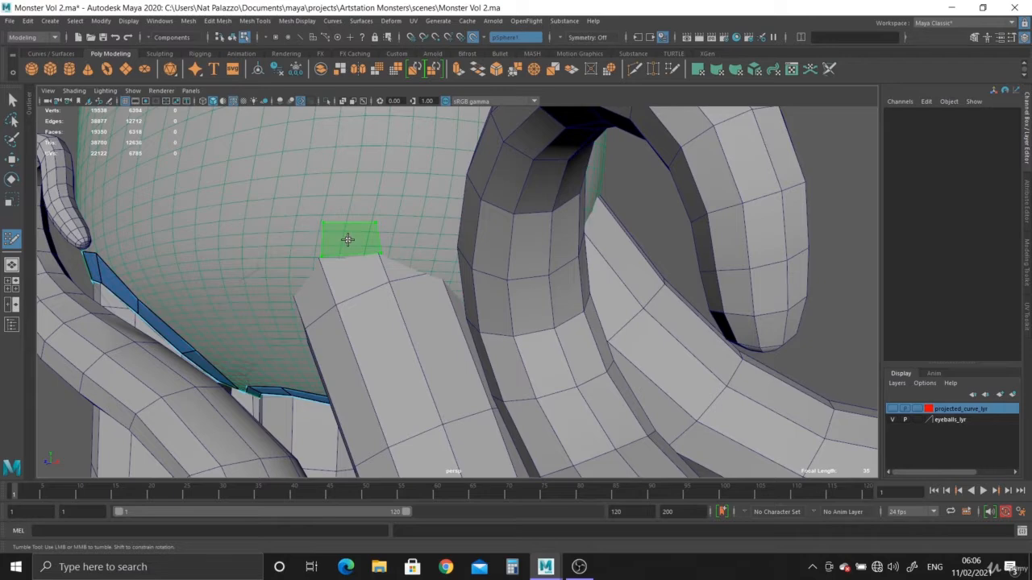
left_click_drag(370, 275, 393, 284, "alt")
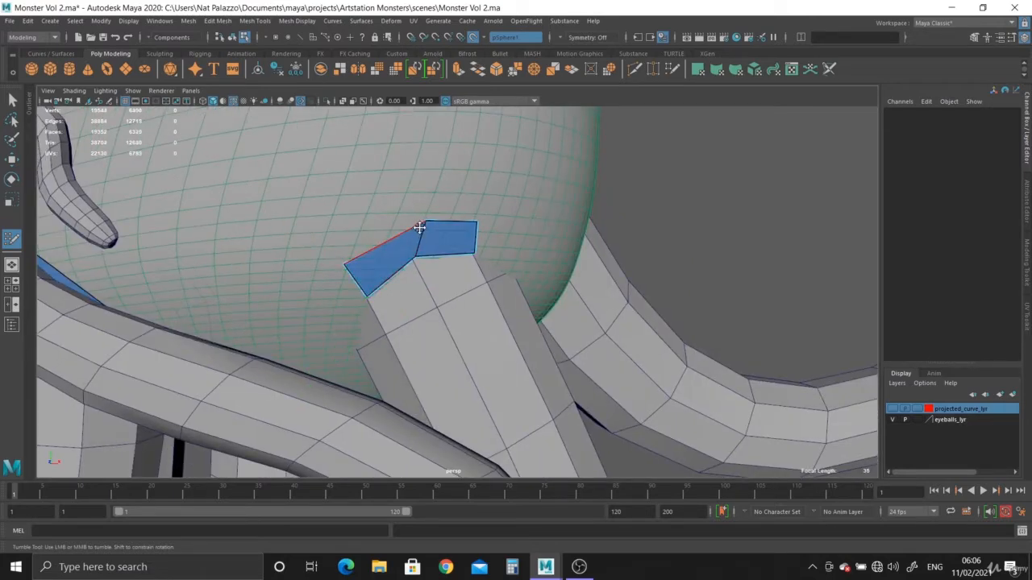
left_click_drag(365, 282, 387, 293, "alt")
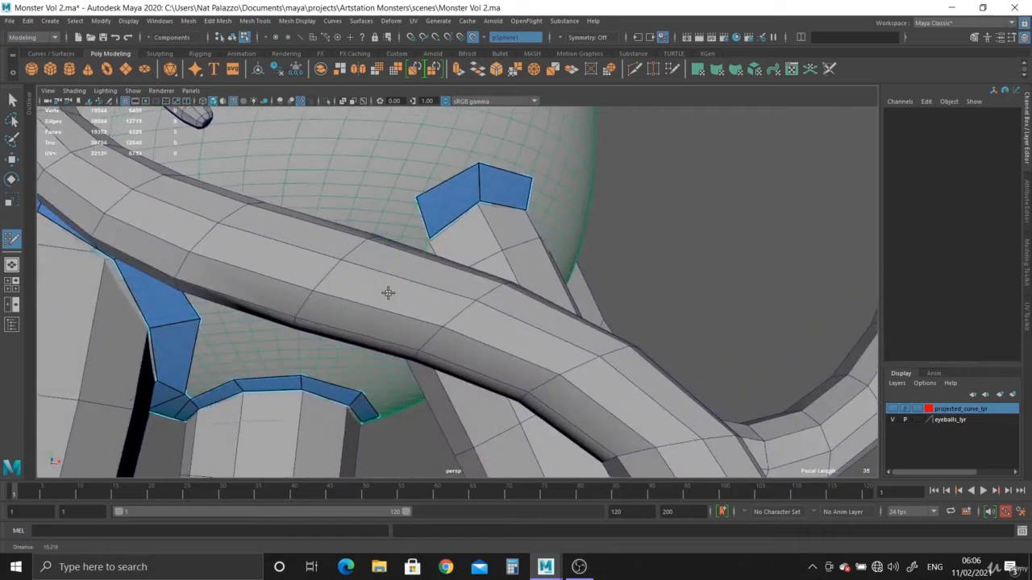
Step: Add a third quad down the tentacle's inner side and reposition the strip's outer corner vertex
right_click_drag(387, 293, 428, 328, "alt")
middle_click_drag(428, 327, 440, 391, "alt")
mouse_move(439, 391)
left_mouse_down("alt")
mouse_move(458, 384)
mouse_move(465, 349)
mouse_move(428, 345)
left_mouse_up("alt")
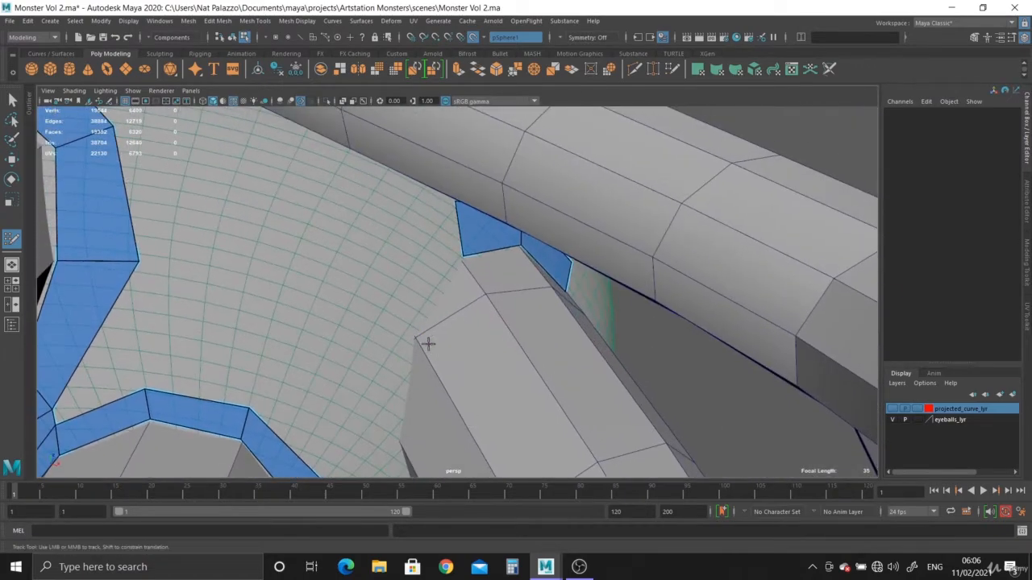
left_click(416, 280, "shift")
left_click_drag(428, 279, 428, 266, "alt")
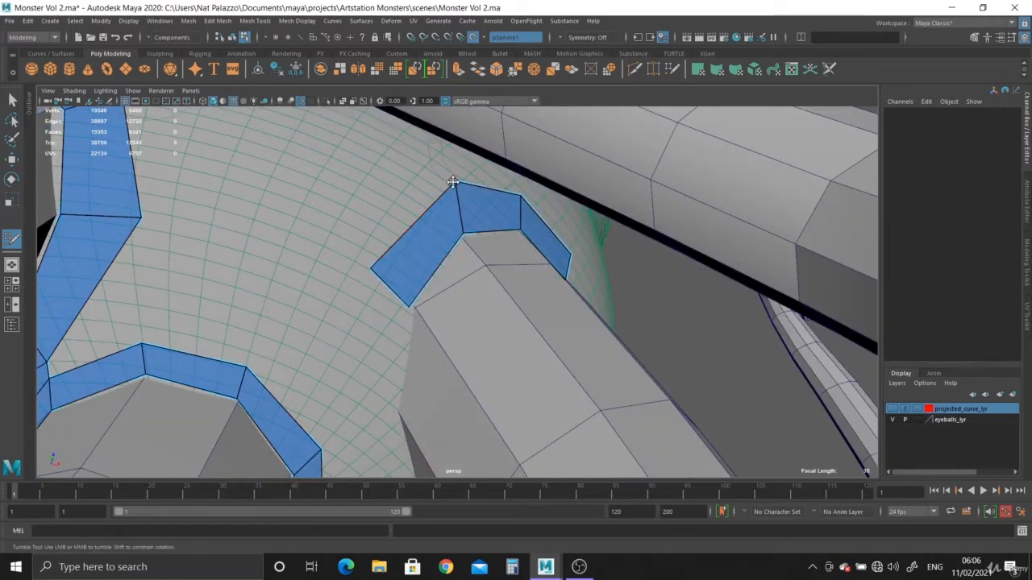
left_click_drag(455, 182, 440, 190)
mouse_move(398, 304)
left_mouse_down("alt")
mouse_move(397, 290)
mouse_move(408, 328)
left_mouse_up("alt")
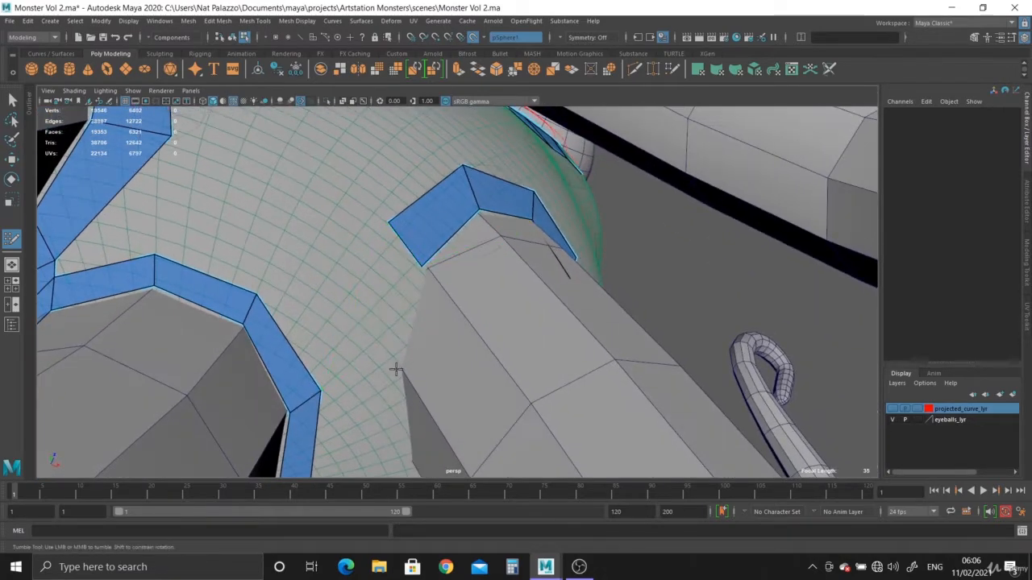
Step: Continue the strip along the tentacle's side and fill the gap to connect it with the adjacent tentacle's ring
left_click_drag(385, 377, 396, 368, "alt")
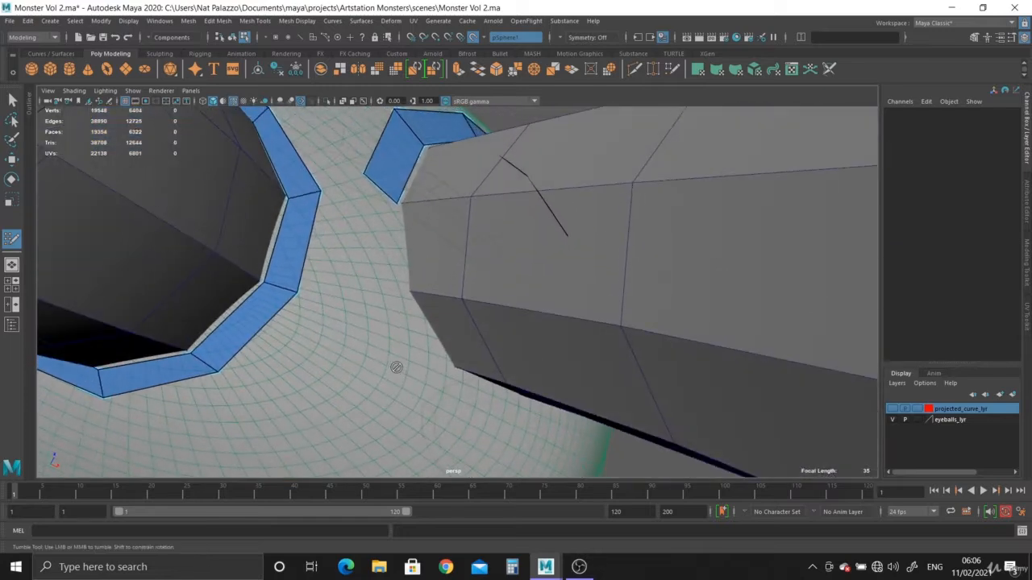
left_click(381, 249, "shift")
left_click(336, 247, "shift")
mouse_move(390, 315)
left_mouse_down("alt")
mouse_move(399, 322)
mouse_move(394, 304)
mouse_move(394, 333)
left_mouse_up("alt")
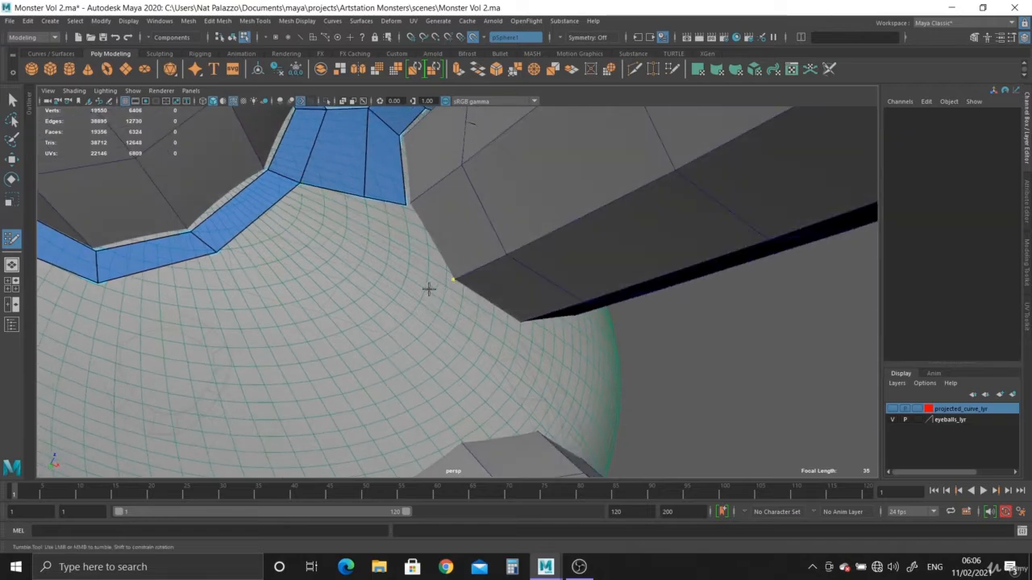
Step: Extend the strip quad by quad around the tentacle's underside and fill the last gap to close the ring
left_click(408, 263, "shift")
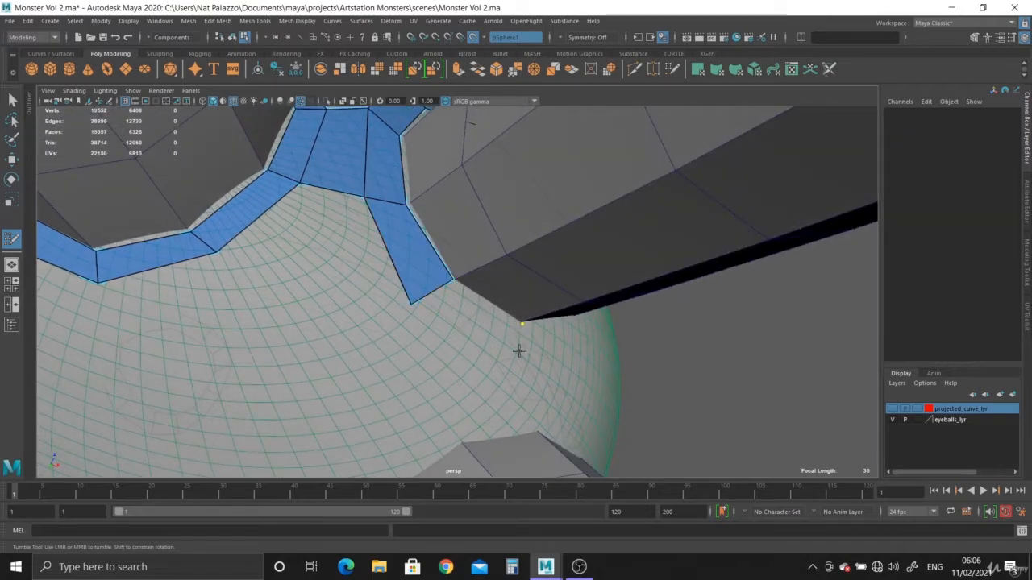
left_click(474, 323, "shift")
mouse_move(474, 323)
left_mouse_down("alt")
mouse_move(387, 346)
mouse_move(408, 299)
left_mouse_up("alt")
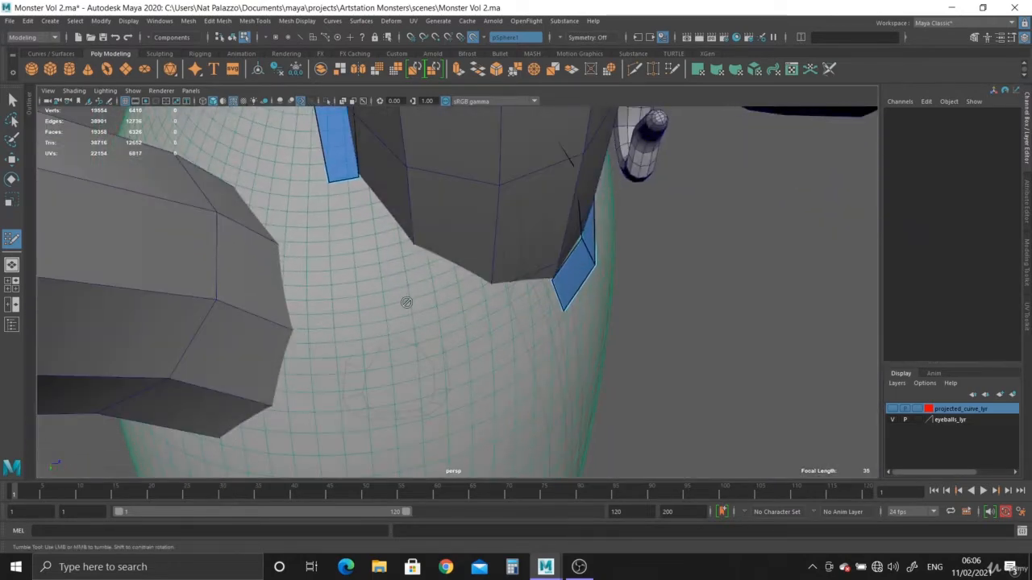
left_click(369, 276, "shift")
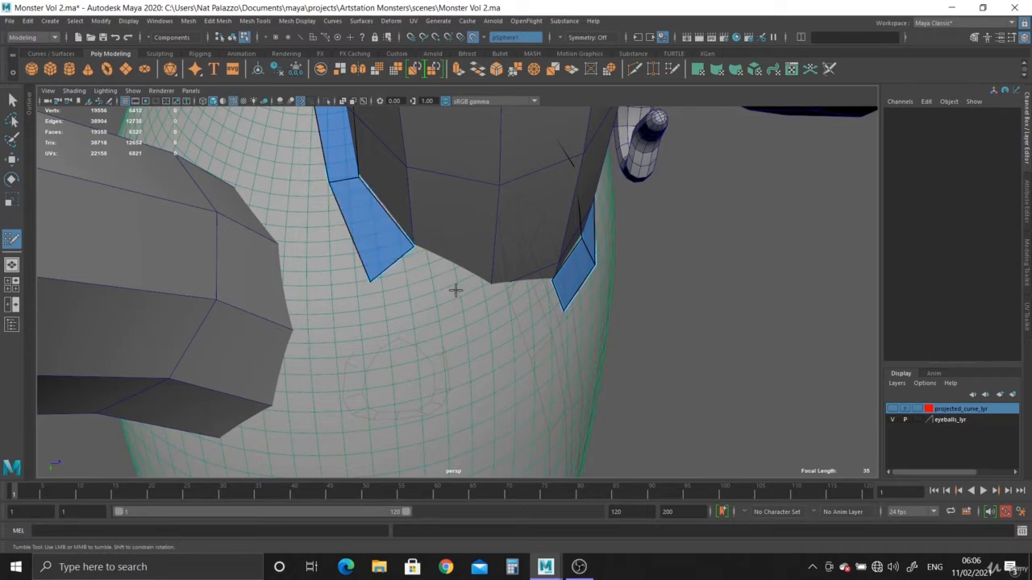
left_click(444, 288, "shift")
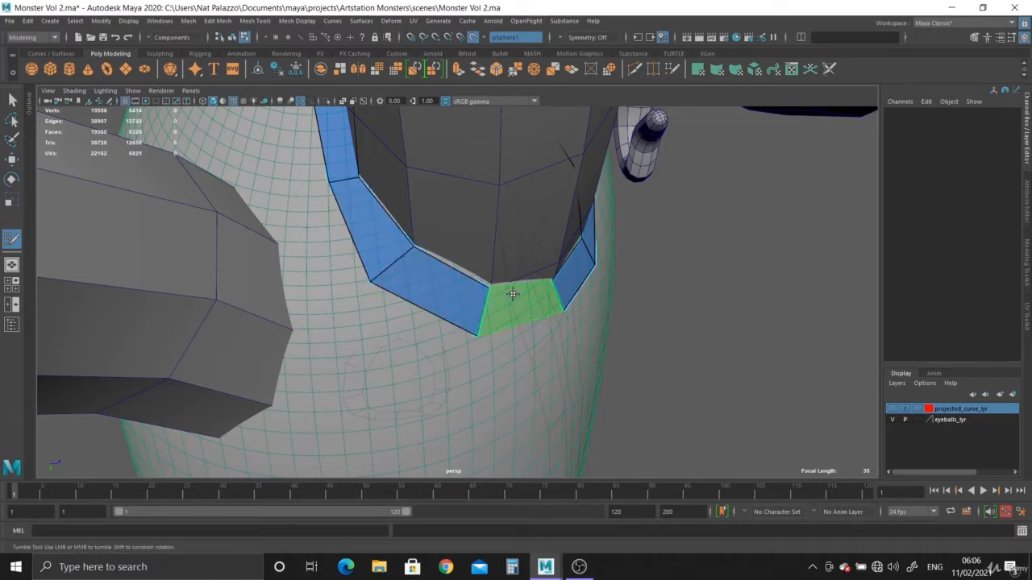
left_click(495, 295, "shift")
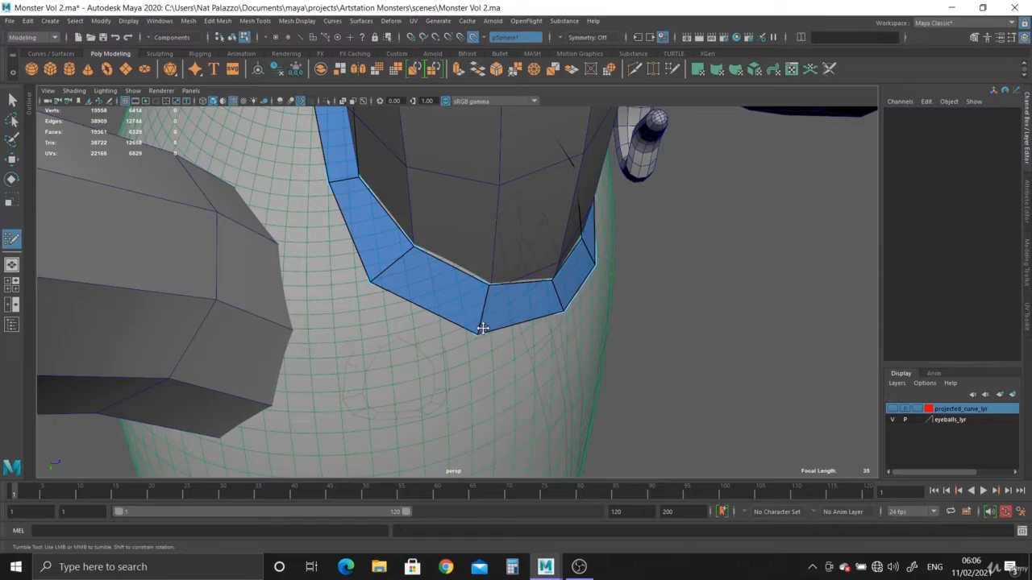
Step: Begin a new strip of two quads along the underside of the next uncovered tentacle's base
left_click_drag(333, 299, 465, 393, "alt")
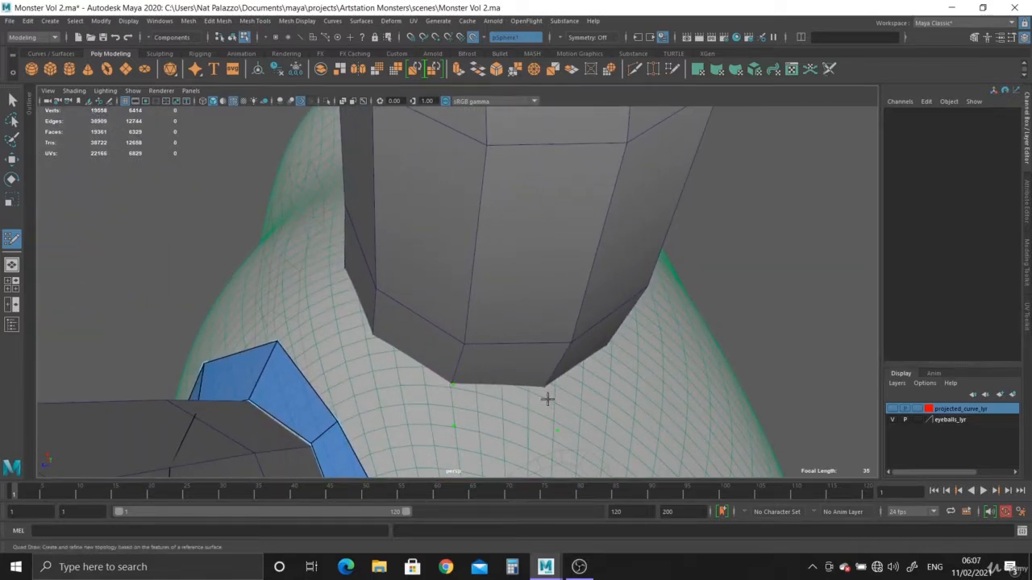
left_click(515, 400, "shift")
left_click_drag(515, 401, 521, 426, "alt")
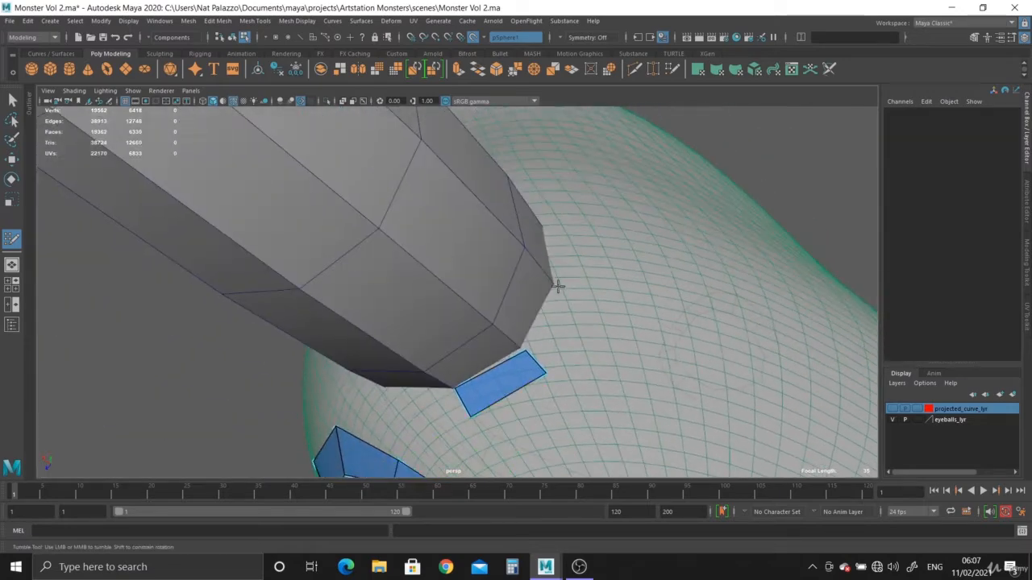
left_click(597, 300)
left_click(564, 314, "shift")
Step: Extend the strip with two more quads up the side of the tentacle's base
left_click_drag(564, 314, 556, 331, "alt")
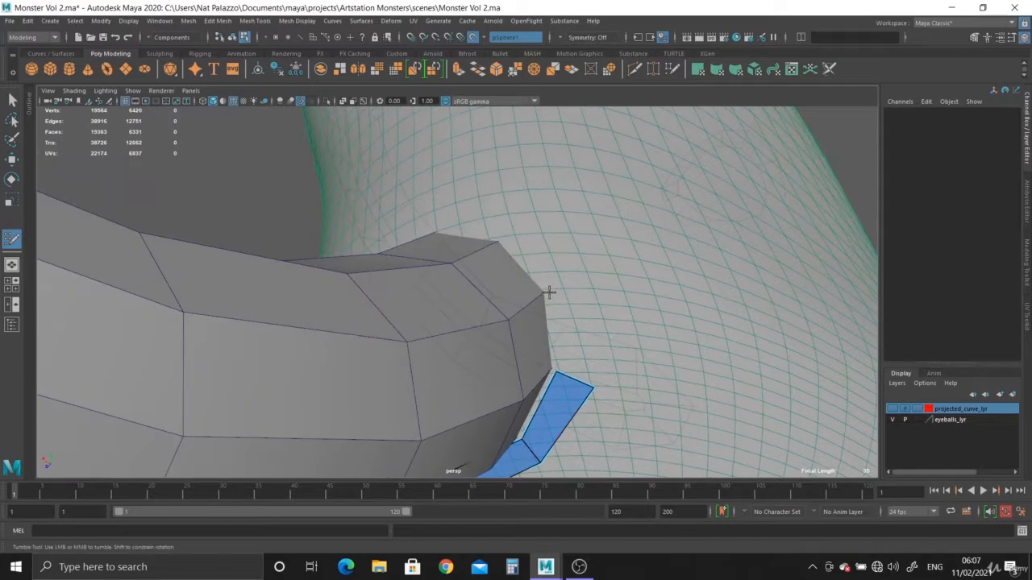
left_click(587, 291)
left_click(555, 307, "shift")
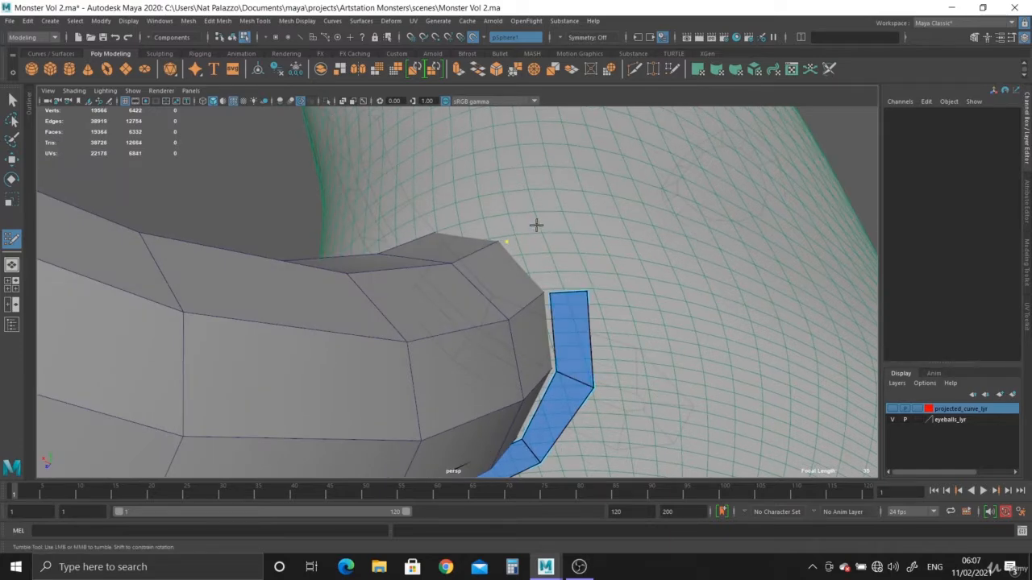
left_click(539, 251, "shift")
Step: Continue the strip with four quads over the tentacle's top and down its far side
left_click_drag(540, 251, 494, 277, "alt")
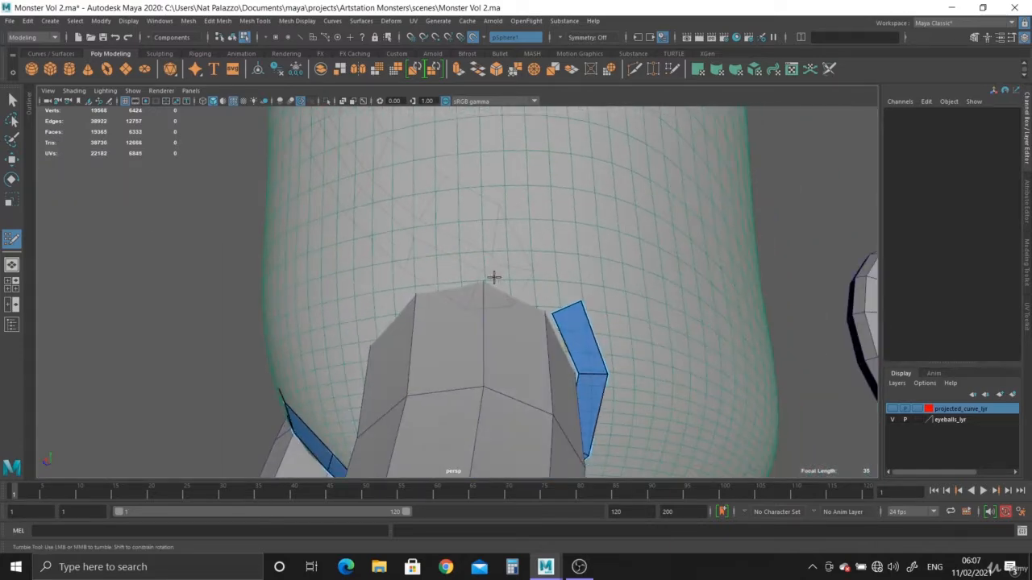
left_click(508, 252)
left_click(527, 269, "shift")
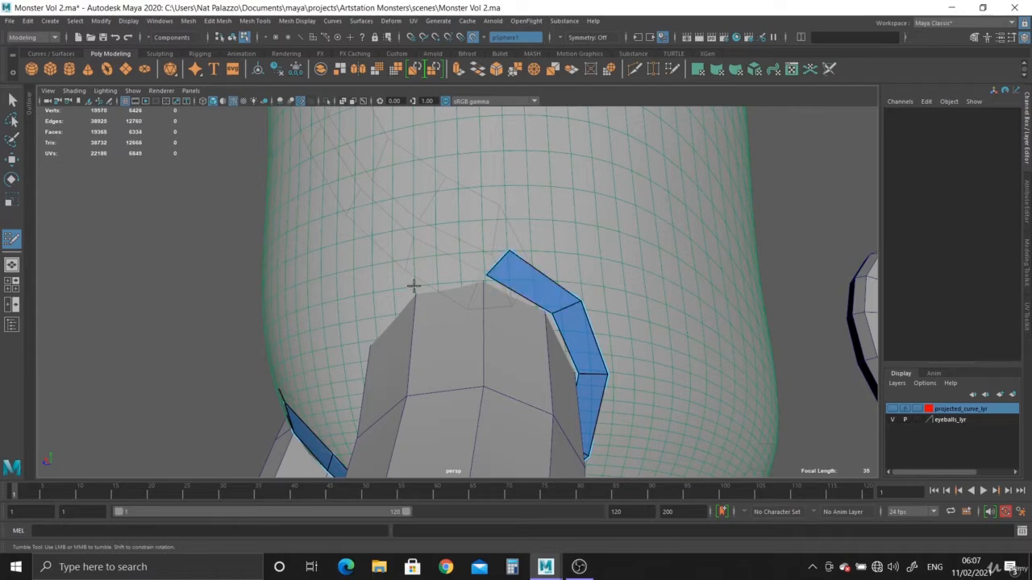
left_click(436, 259, "shift")
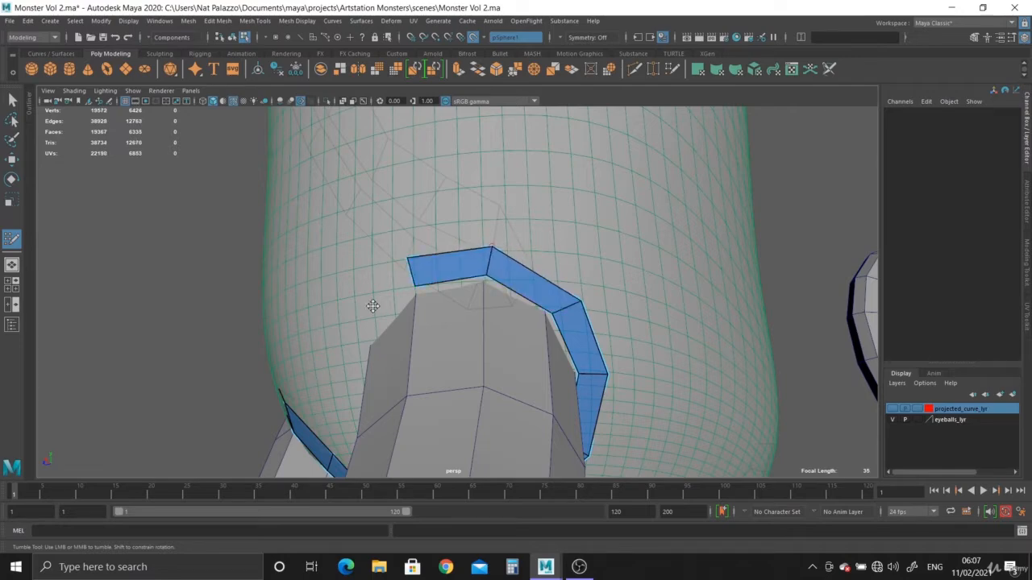
left_click_drag(371, 304, 446, 321, "alt")
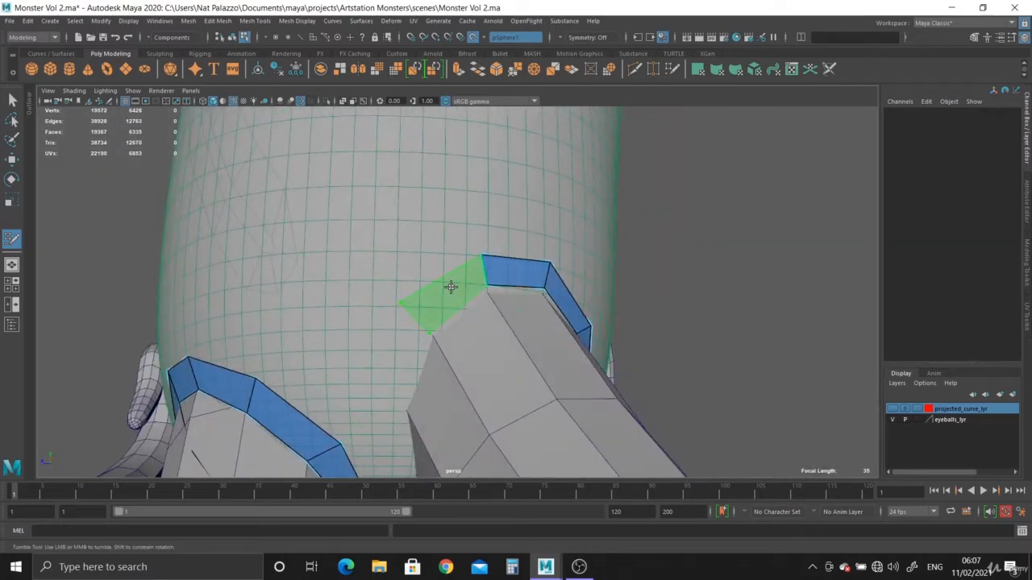
left_click(451, 287, "shift")
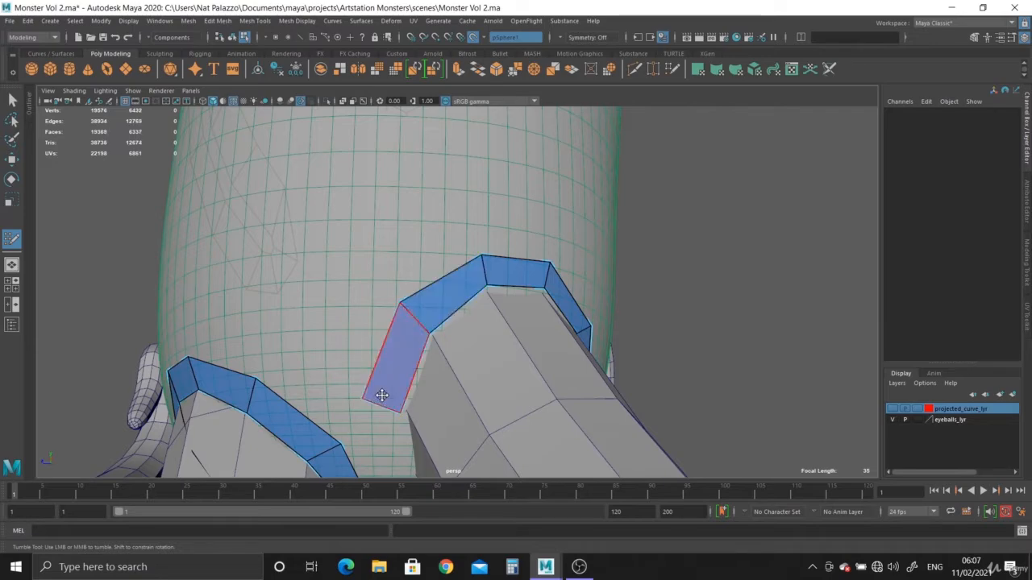
left_click(393, 359, "shift")
Step: Undo the misconnected quad, refill it with its corner vertex aligned to the strip, and fill the last gap to close the ring
left_click_drag(387, 411, 396, 392, "alt")
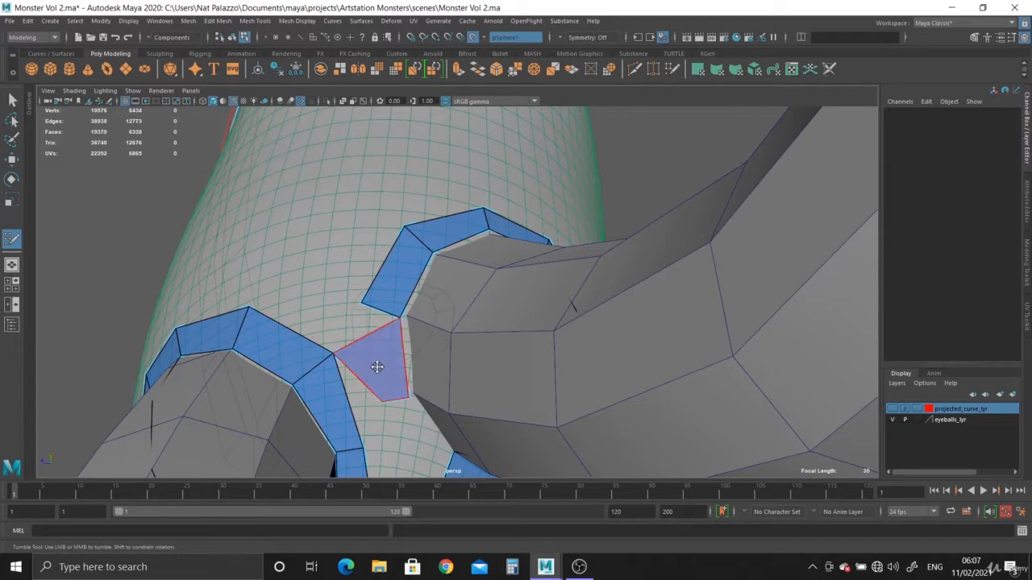
key("ctrl+z")
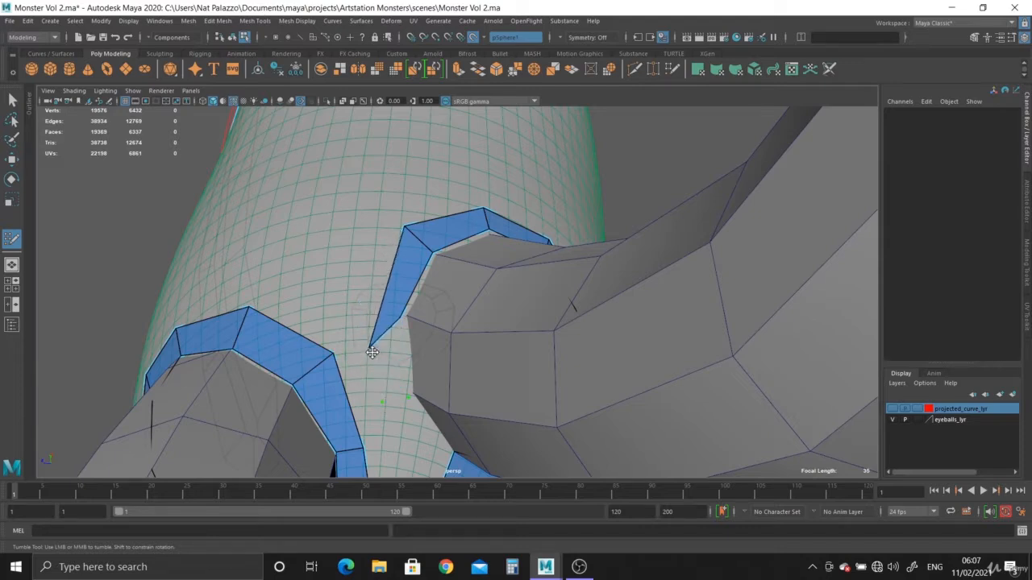
left_click(385, 360, "shift")
left_click_drag(372, 307, 367, 303)
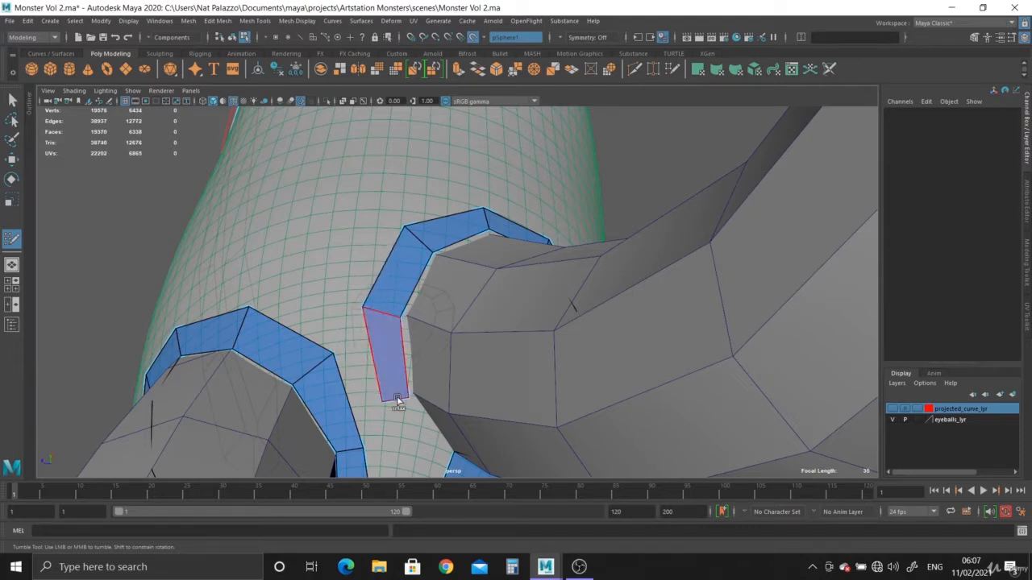
middle_click_drag(415, 396, 417, 308, "alt")
left_click(420, 355, "shift")
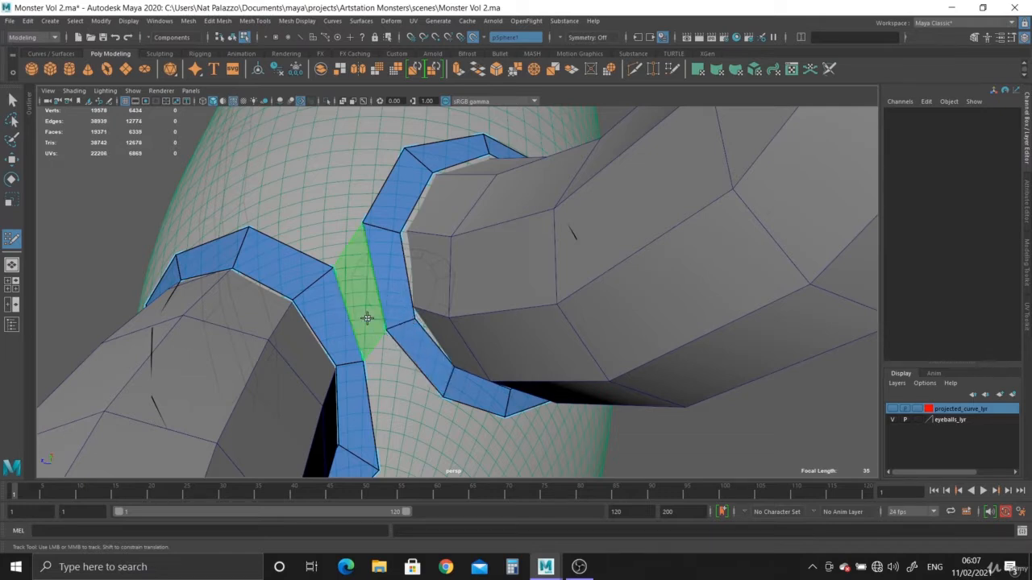
Step: Fill the gap between the closed ring and the adjacent tentacle's ring, repositioning the shared corner vertex
left_click(366, 319, "shift")
left_click_drag(333, 268, 323, 253)
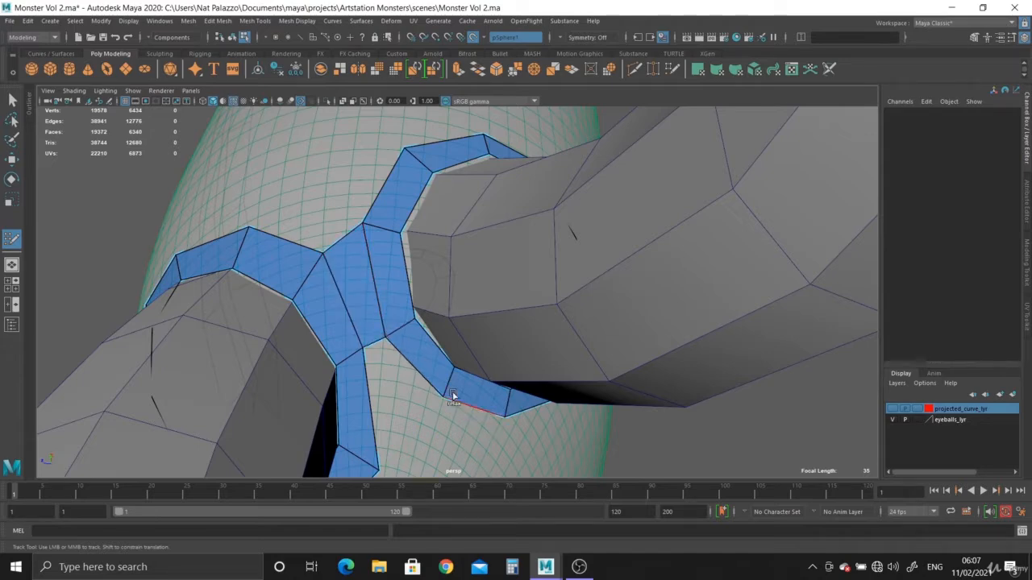
left_click_drag(453, 395, 430, 313, "alt")
right_click_drag(431, 313, 479, 338, "alt")
left_click_drag(479, 338, 456, 325, "alt")
right_click_drag(456, 325, 391, 289, "alt")
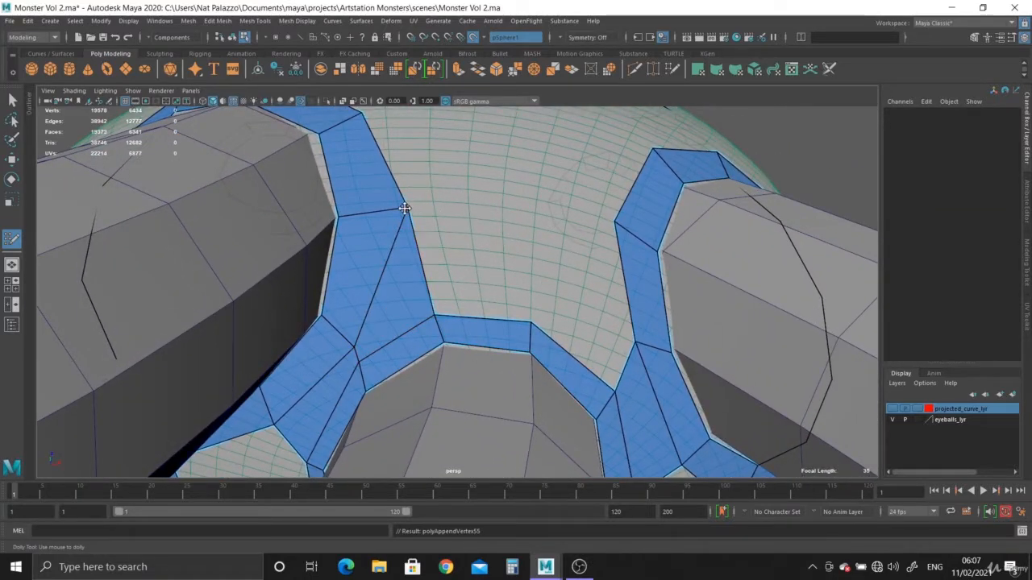
Step: Adjust the neighboring ring's corner vertex and fill the open area above the middle tentacle with quads joining both side rings
left_click_drag(405, 208, 406, 225)
left_click(581, 315, "shift")
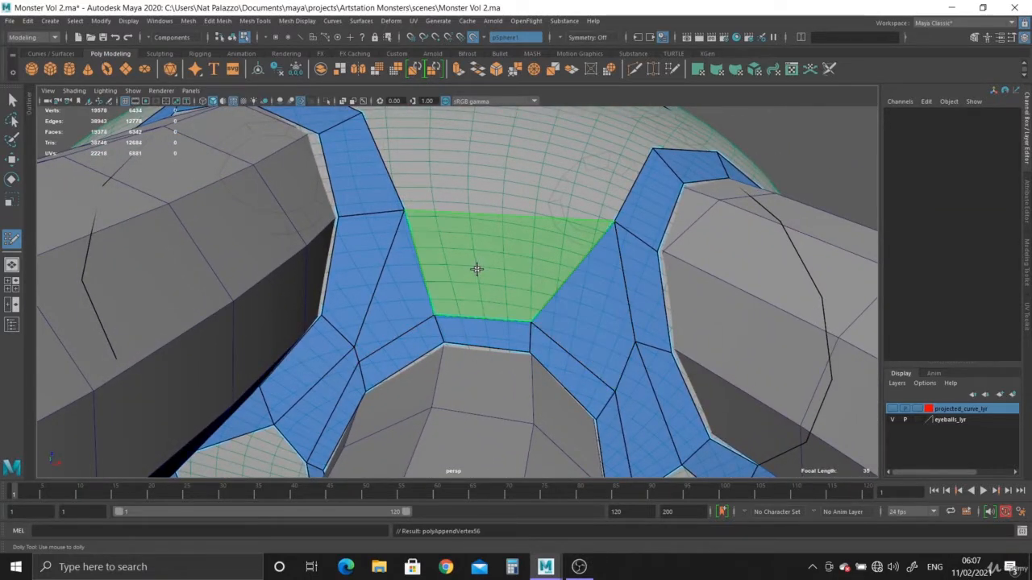
left_click_drag(530, 299, 452, 311, "alt")
middle_click_drag(451, 312, 451, 321, "alt")
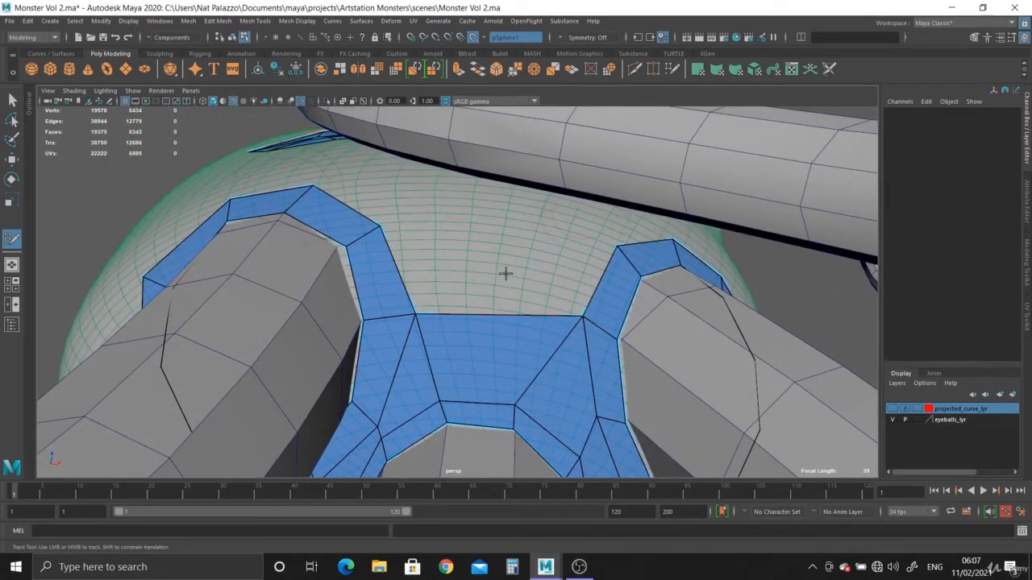
Step: Fill the junction between the tentacle rings and add two outer quads along the adjacent ring, adjusting the corner vertices
left_click_drag(544, 324, 474, 315, "alt")
scroll(460, 337, "up", 1)
scroll(530, 338, "up", 4)
mouse_move(449, 353)
middle_mouse_down("alt")
mouse_move(530, 338)
mouse_move(548, 362)
mouse_move(514, 341)
middle_mouse_up("alt")
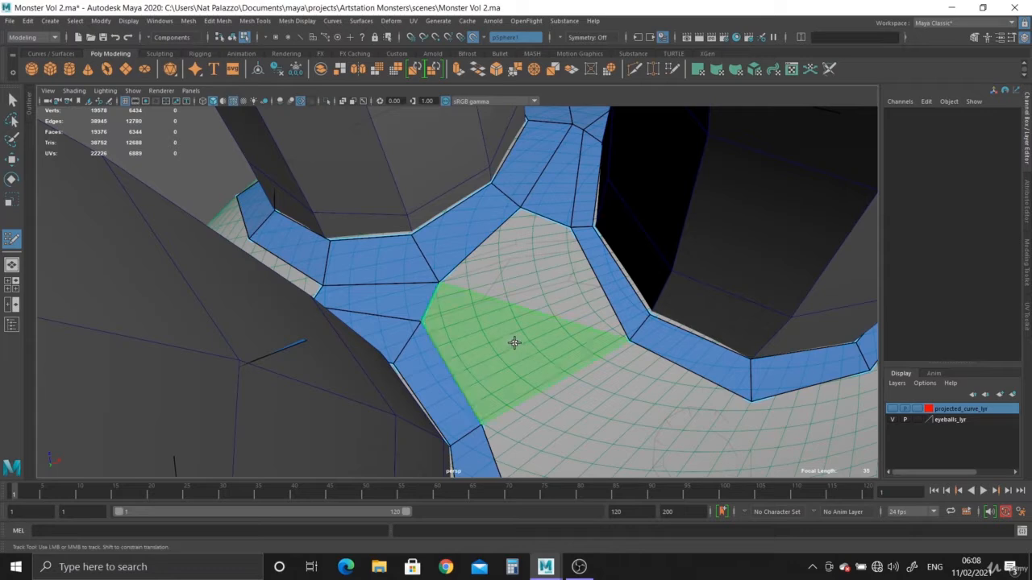
left_click(507, 269, "shift")
left_click_drag(538, 301, 522, 322)
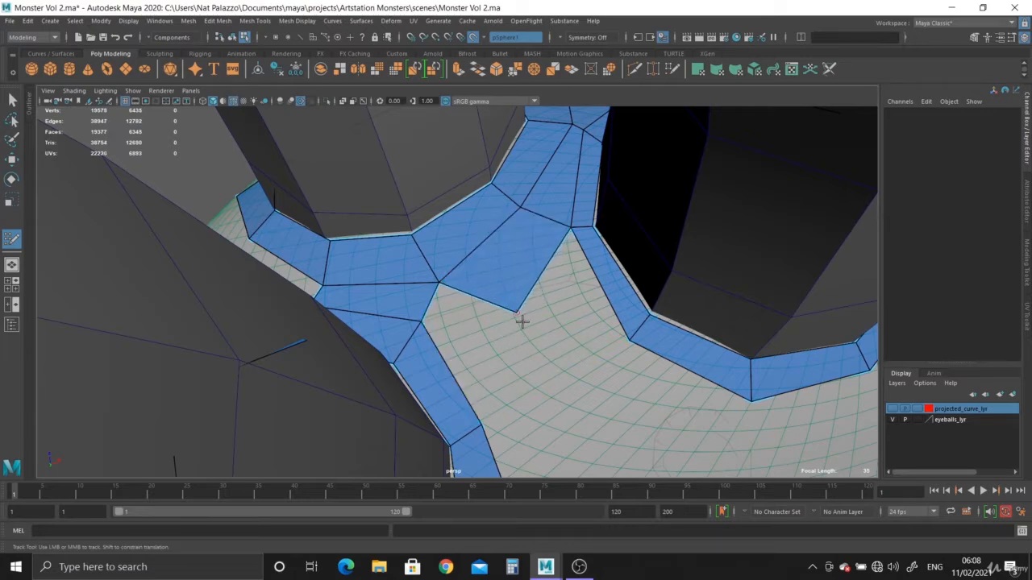
left_click(570, 319, "shift")
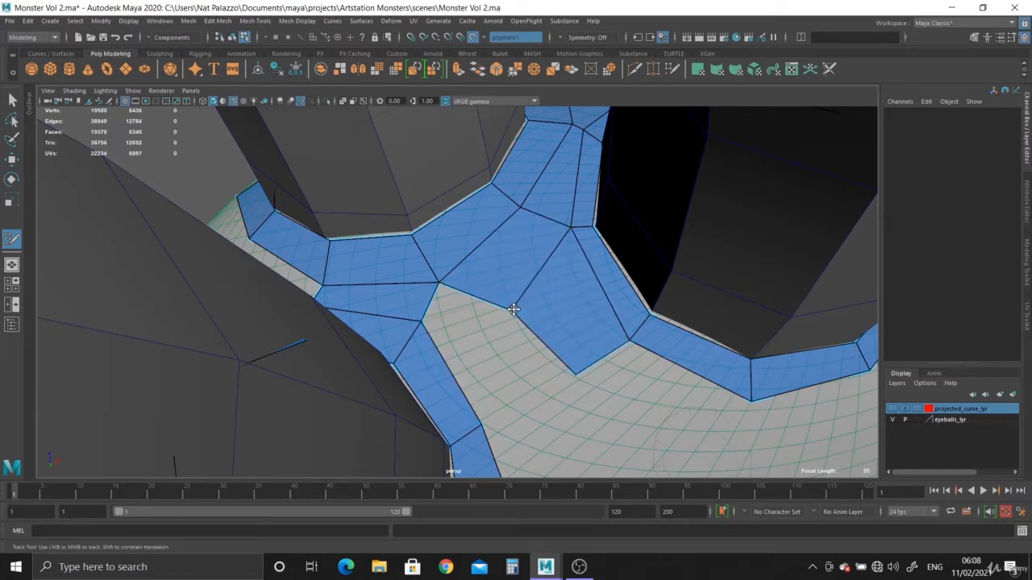
left_click(659, 408, "shift")
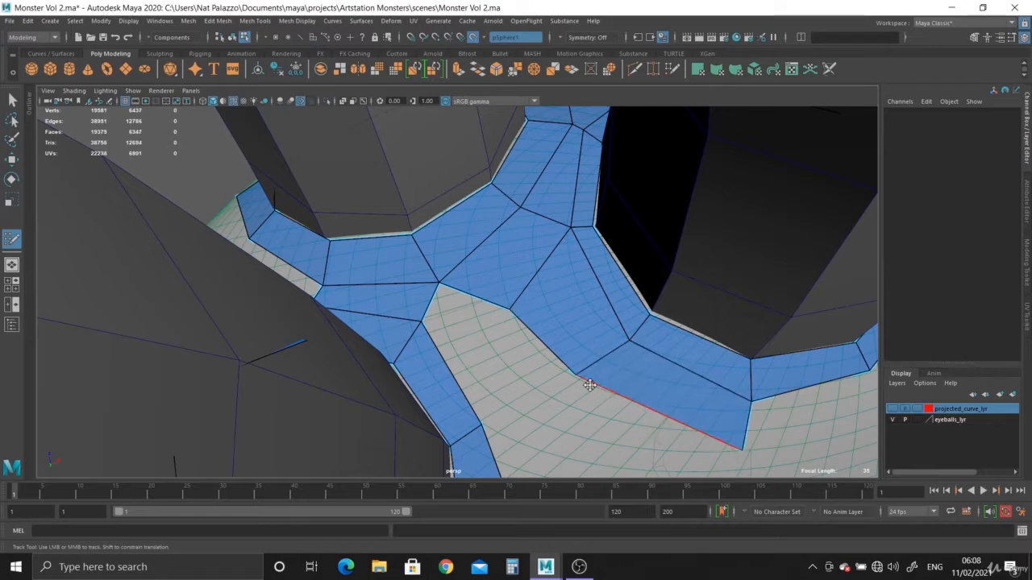
left_click_drag(425, 324, 422, 326)
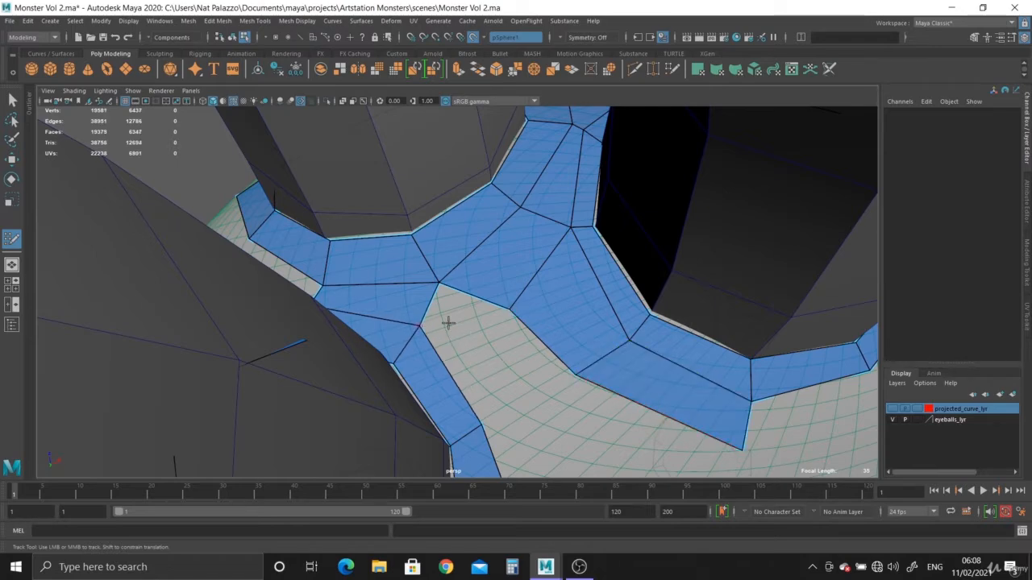
Step: Try to close the narrow gap by pulling the two facing corner vertices together, and undo both moves
scroll(473, 363, "up", 4)
left_click_drag(473, 374, 502, 295, "alt")
scroll(503, 295, "down", 4)
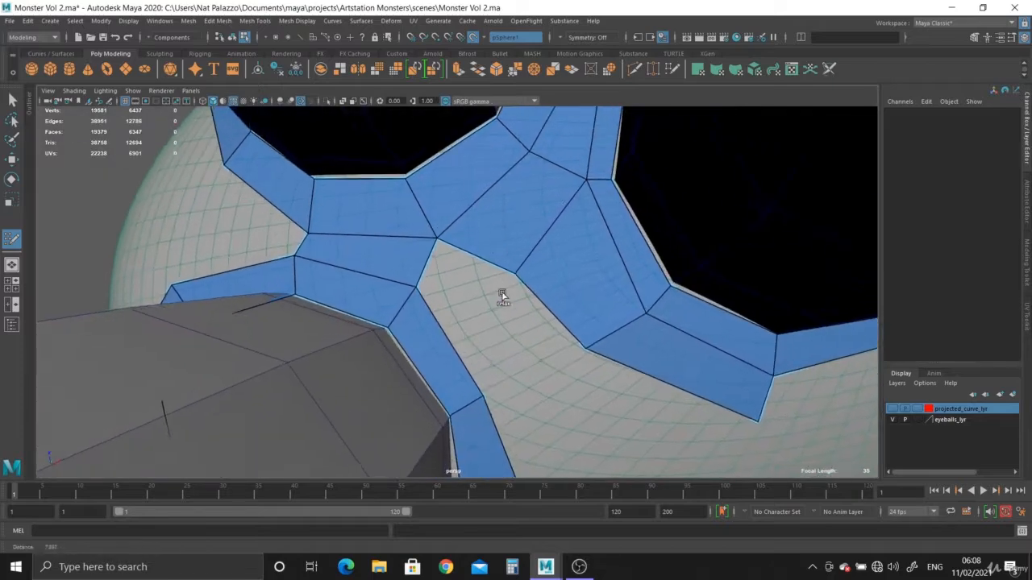
scroll(484, 297, "up", 1)
left_click_drag(409, 287, 443, 278)
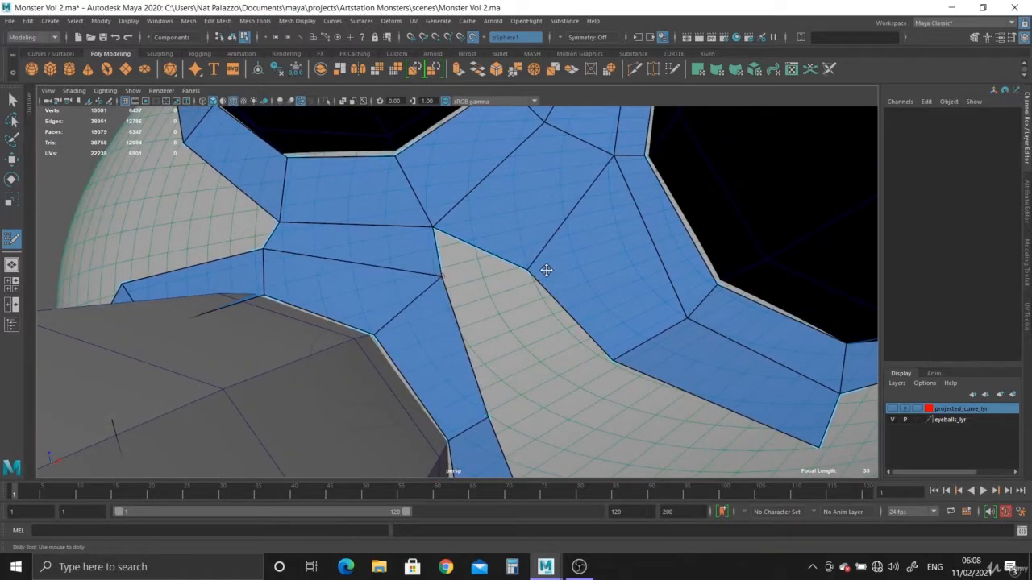
mouse_move(530, 270)
left_mouse_down()
mouse_move(438, 272)
mouse_move(445, 276)
left_mouse_up()
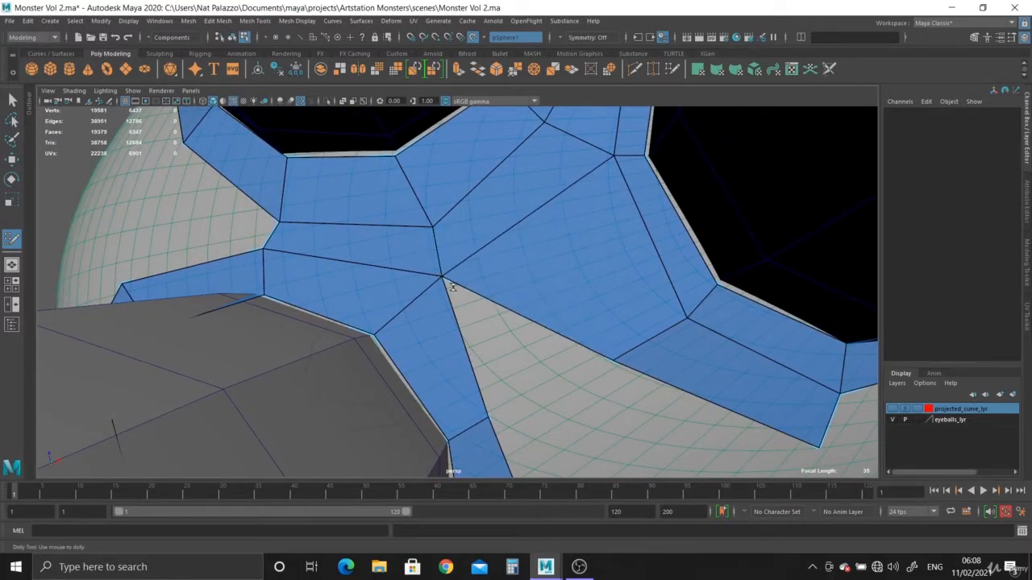
key("ctrl+z")
key("ctrl+z")
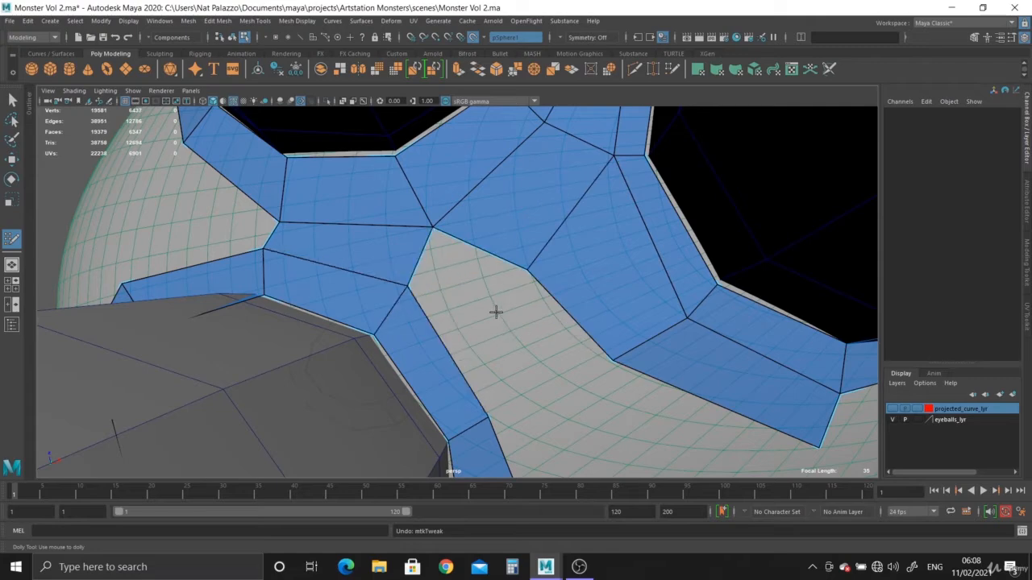
Step: Bridge the facing rings with a quad, and delete the two connecting quads beside the leftover triangular gap
scroll(536, 357, "down", 1)
left_click(497, 337, "shift")
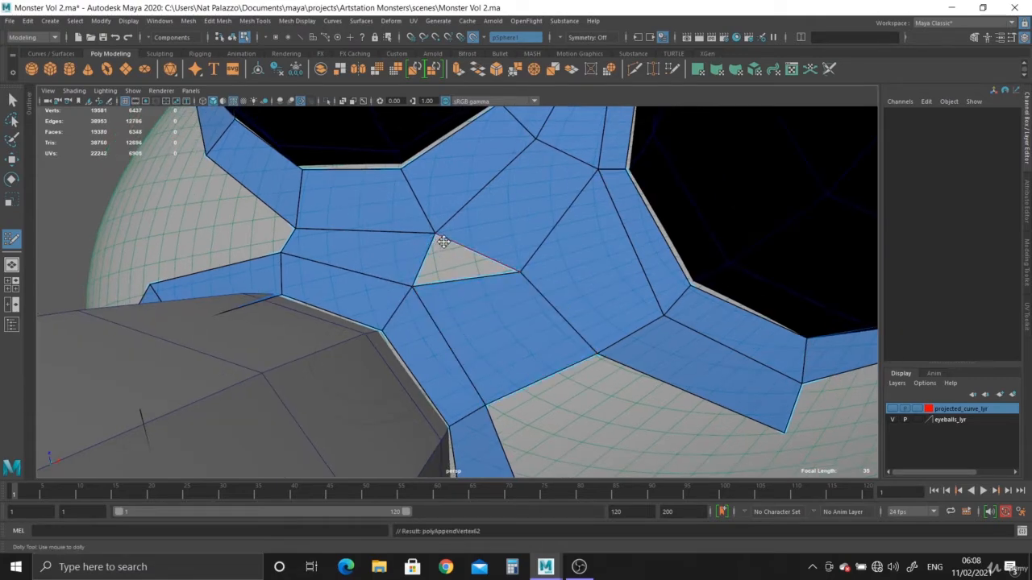
scroll(468, 286, "down", 2)
middle_click_drag(466, 274, 460, 303, "alt")
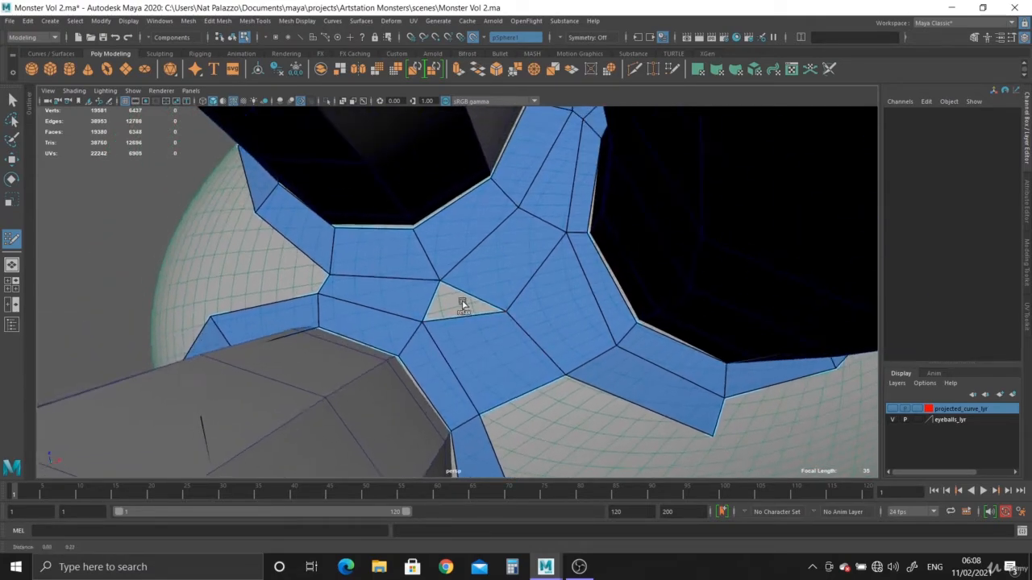
left_click(419, 294, "ctrl+shift")
left_click(464, 296, "ctrl+shift")
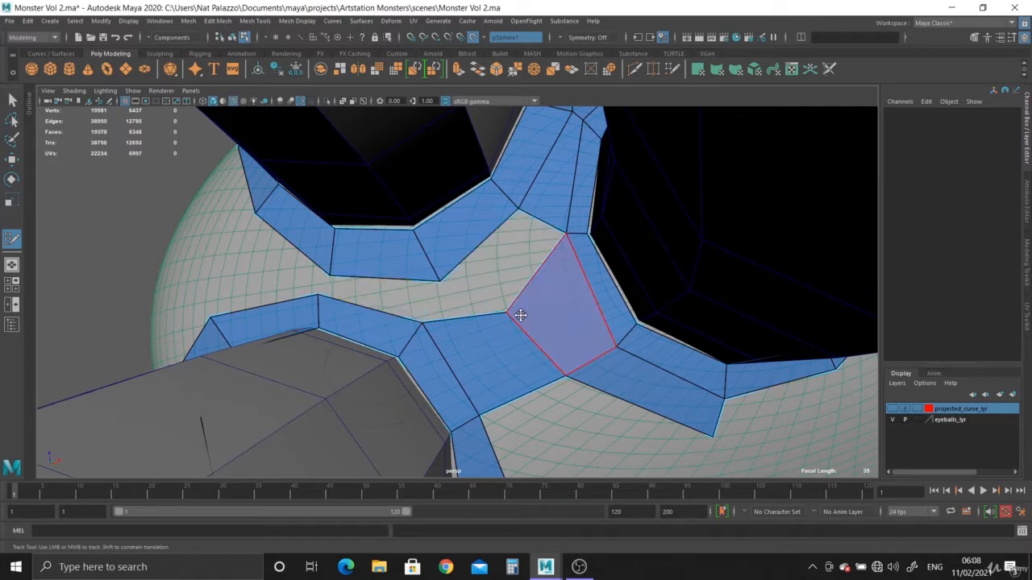
Step: Refill the deleted quad at the ring junction and reposition the corner vertices around the remaining gap
left_click_drag(445, 281, 464, 273)
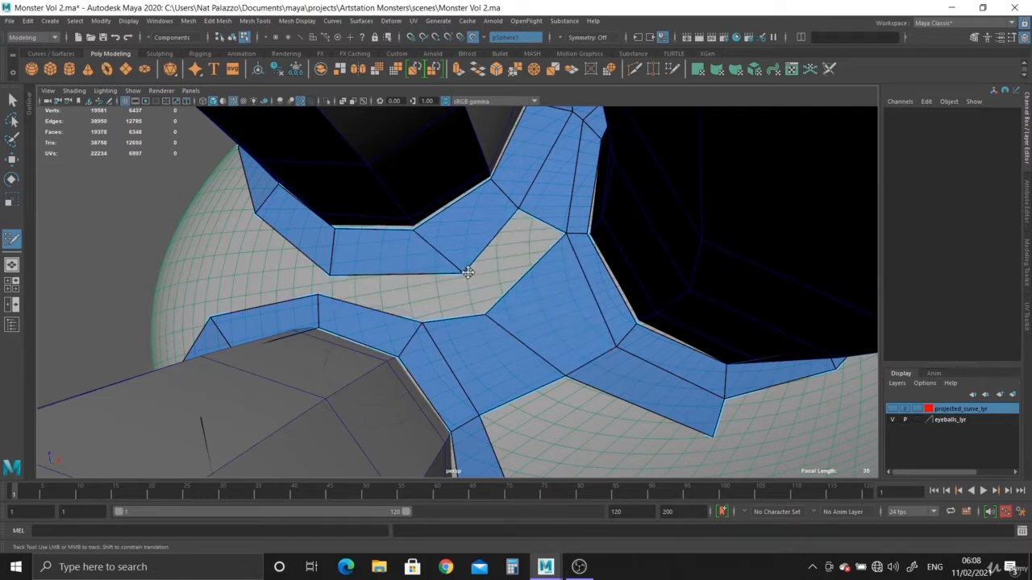
left_click(510, 260, "shift")
left_click_drag(420, 321, 414, 321)
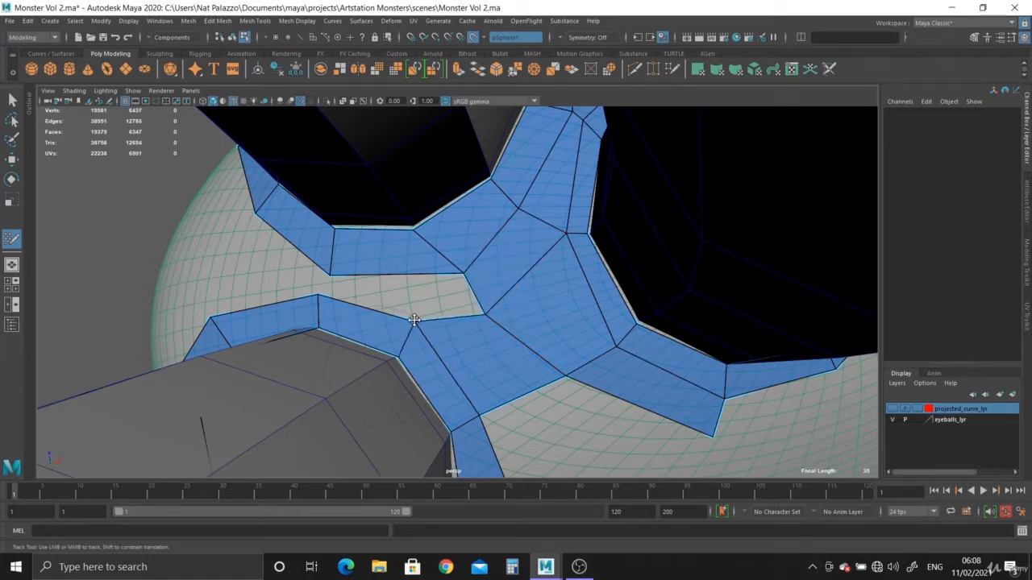
left_click_drag(330, 275, 334, 276)
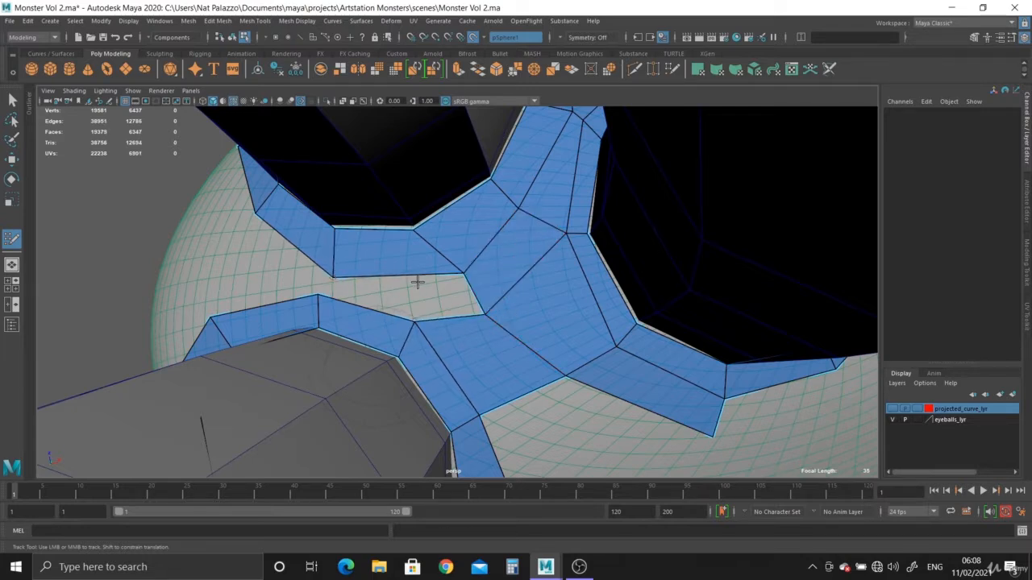
left_click_drag(465, 269, 452, 271)
left_click_drag(332, 277, 323, 275)
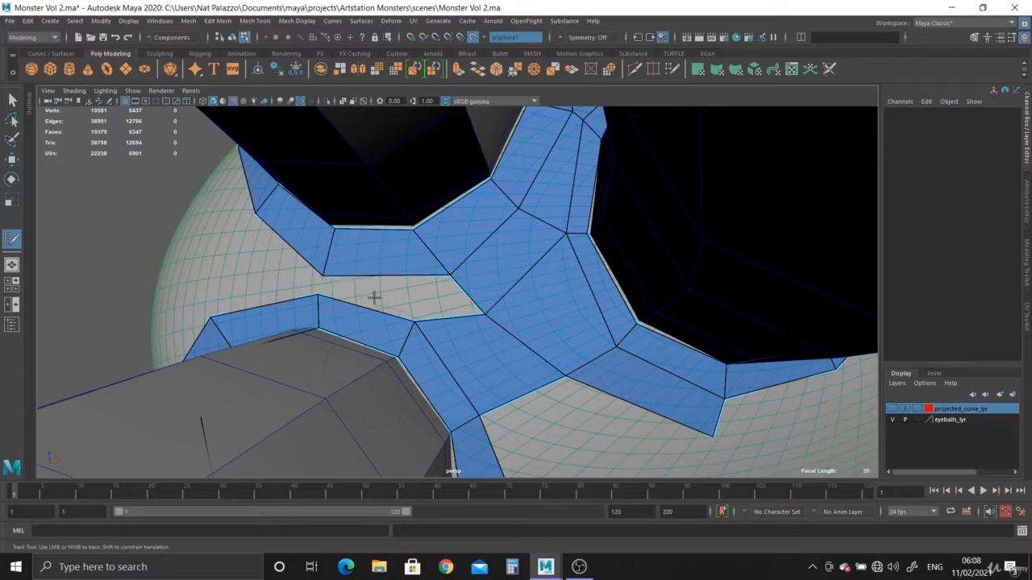
Step: Move the lower ring's corner vertex closer to its tentacle and fill the gap between the rings with a quad
left_click_drag(414, 323, 434, 345)
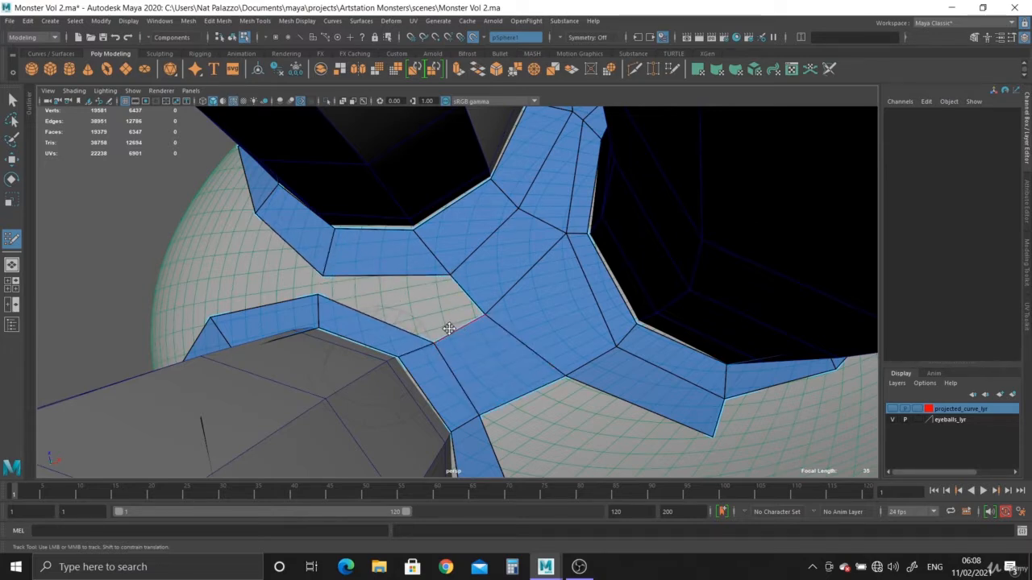
key("shift")
left_click(412, 303, "shift")
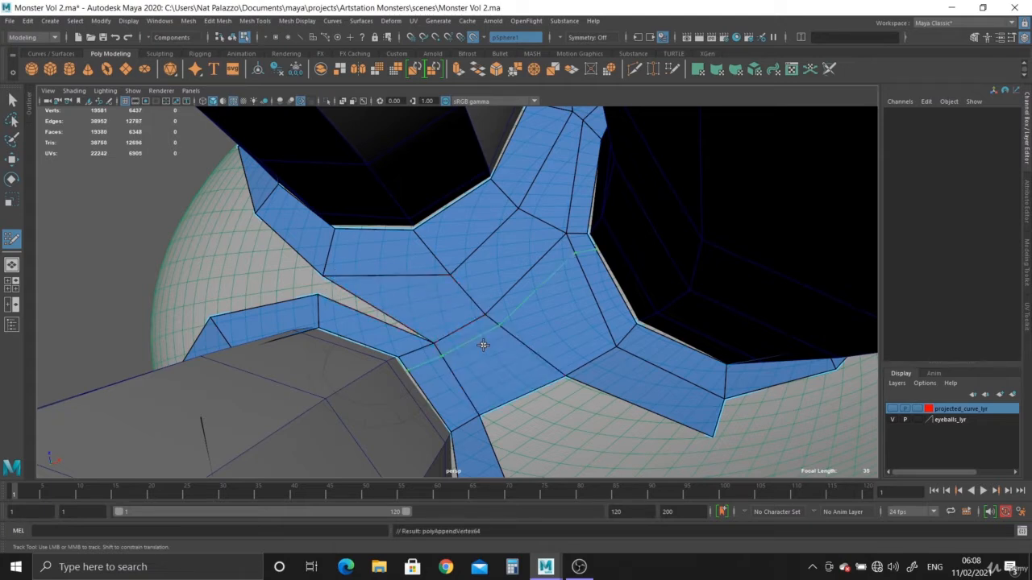
Step: Undo the last gap fill and delete the quads bridging the three tentacle rings, leaving the rings themselves in place
key("ctrl+z")
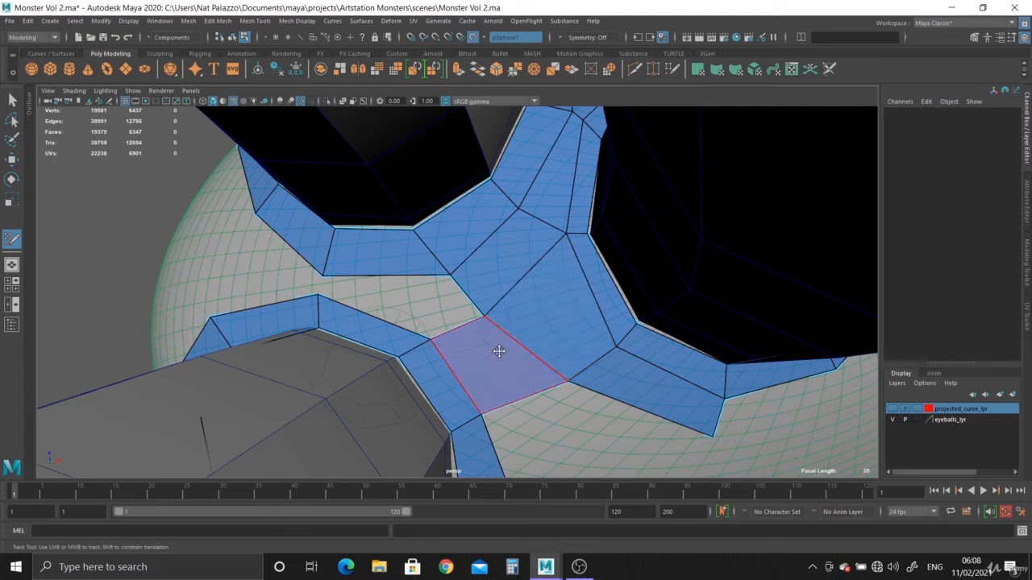
left_click(494, 356, "ctrl+shift")
left_click(552, 313, "ctrl+shift")
left_click(505, 270, "ctrl+shift")
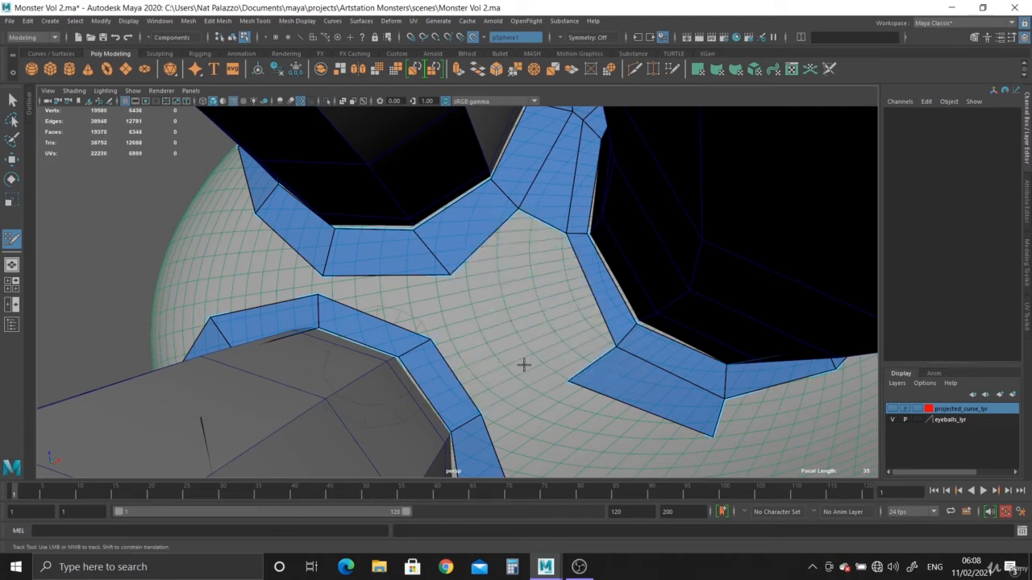
left_click(588, 394, "ctrl+shift")
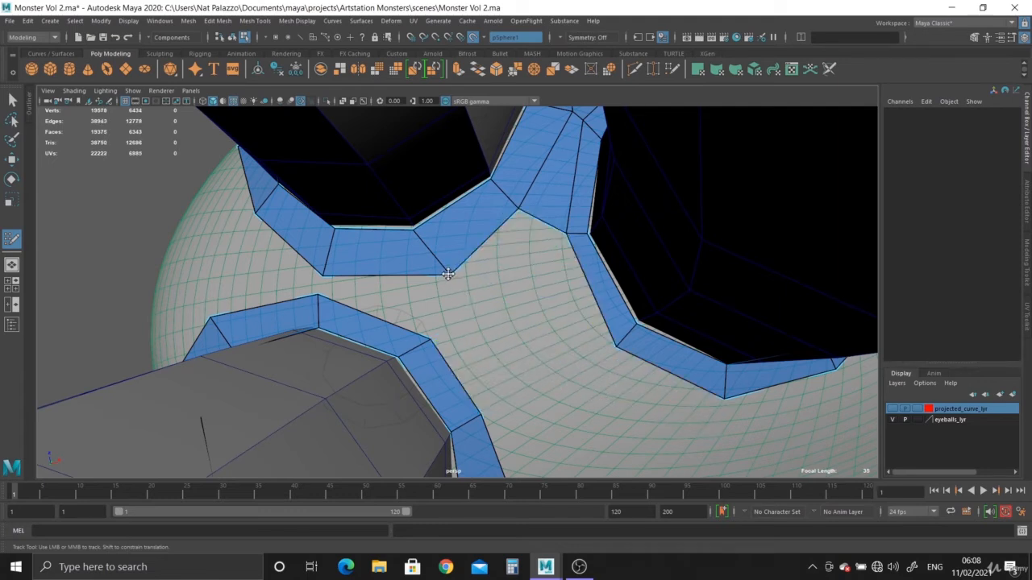
Step: Shift the upper ring's corner vertex along its edge, add a quad at the ring junction and move its free corner toward the lower ring
left_click_drag(447, 274, 422, 273)
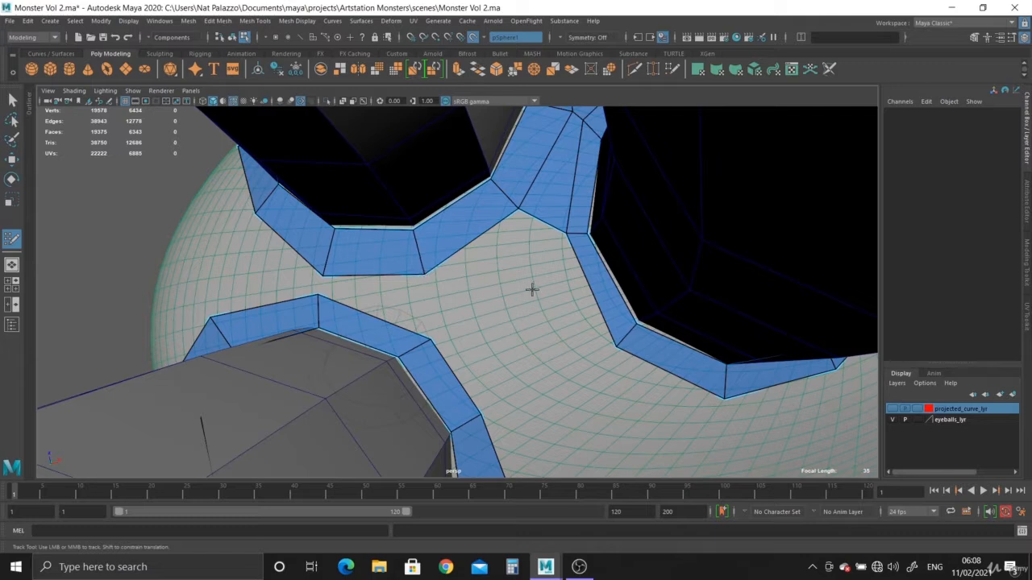
left_click(490, 261, "shift")
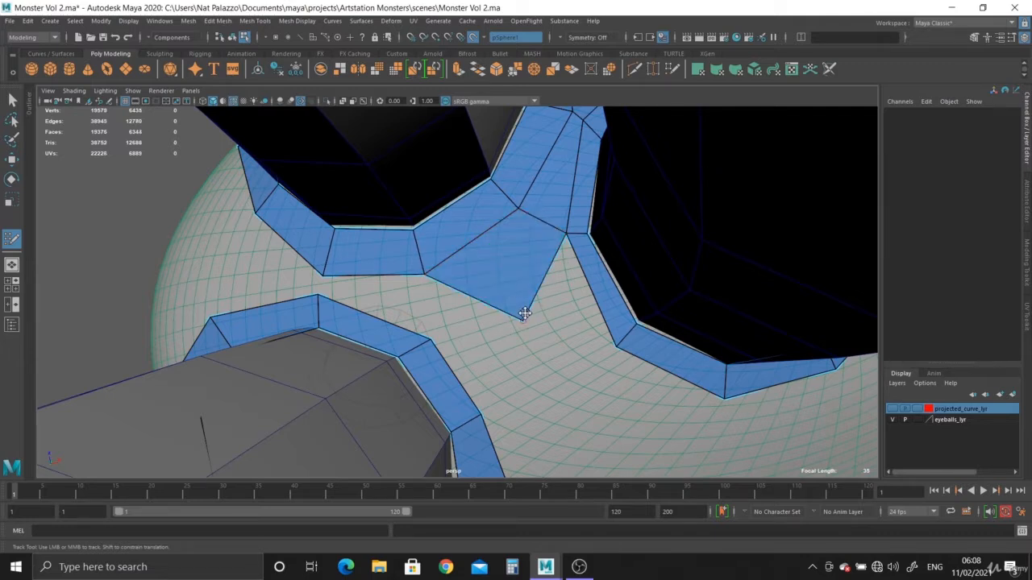
left_click_drag(523, 320, 479, 319)
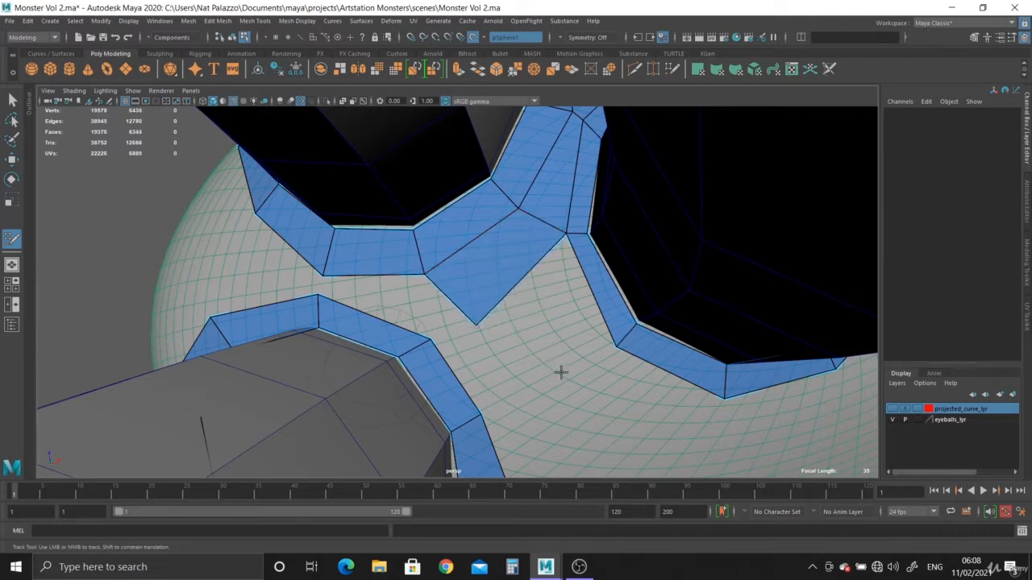
Step: Bridge the three rings with quads, weld the upper ring's corner vertex to the lower ring's and fill the remaining hole
left_click(500, 325, "shift")
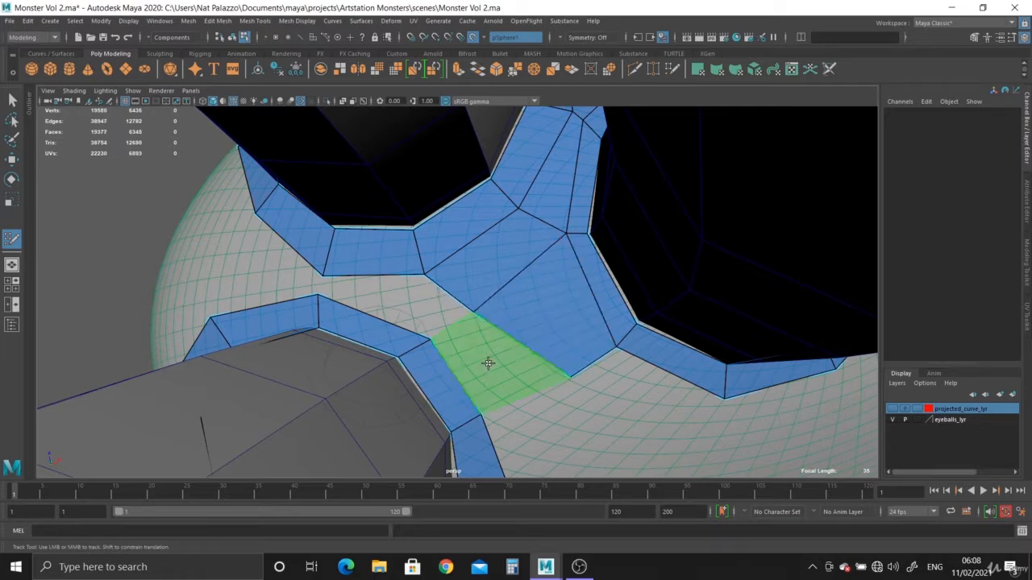
left_click(488, 364, "shift")
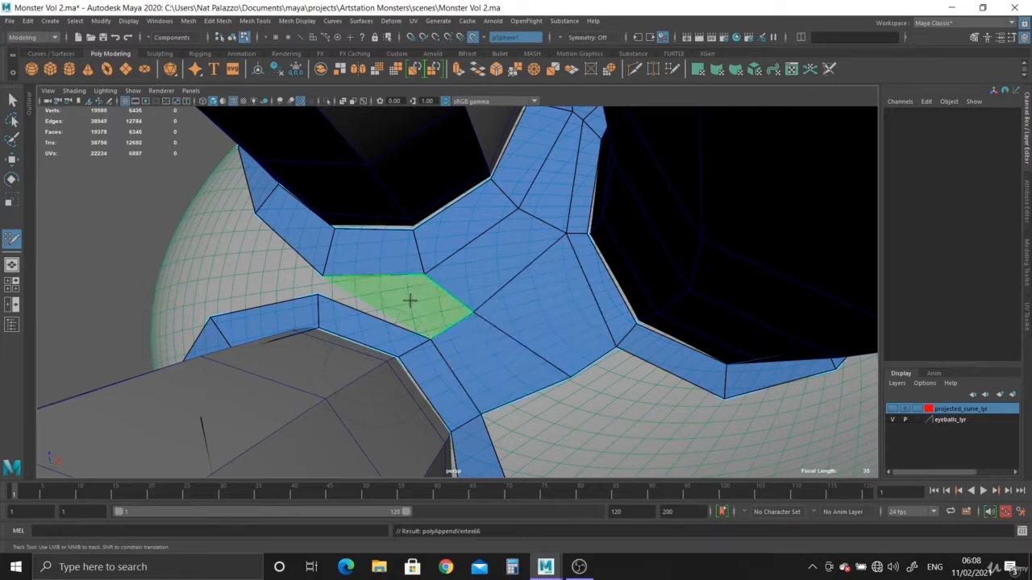
left_click_drag(323, 279, 320, 296)
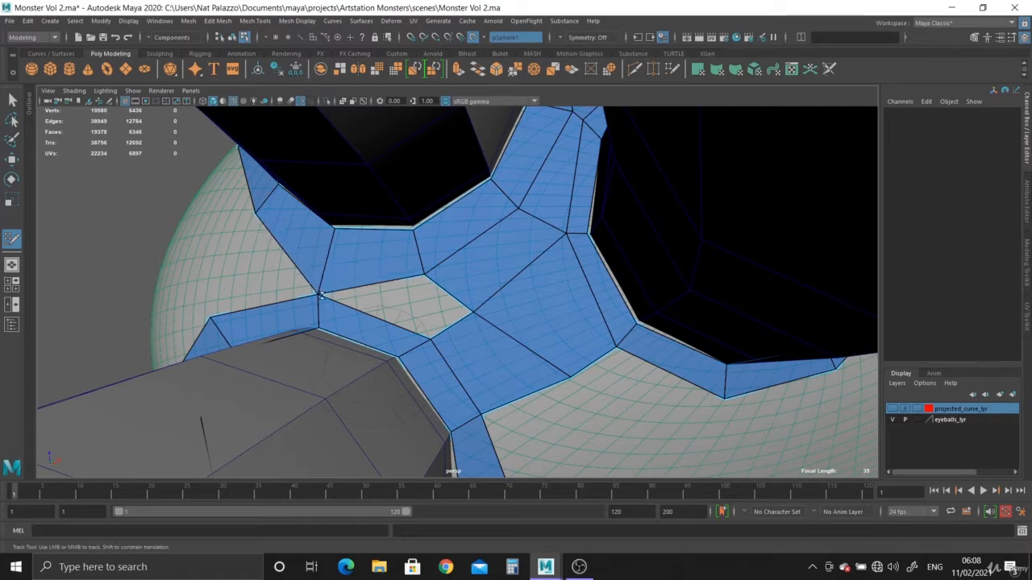
left_click(404, 302, "shift")
Step: Fill the gap between the two adjacent tentacle rings on the other side of the junction with quads, extending the centre vertex outward
mouse_move(511, 350)
left_mouse_down("alt")
mouse_move(392, 307)
mouse_move(518, 345)
mouse_move(521, 317)
mouse_move(525, 330)
left_mouse_up("alt")
right_click_drag(524, 330, 522, 348, "alt")
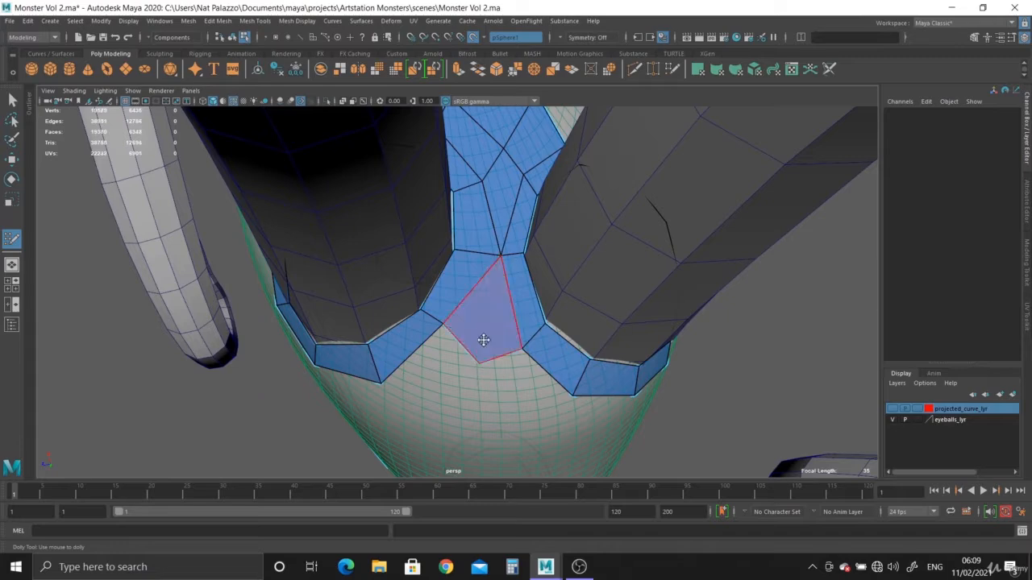
left_click(487, 332, "shift")
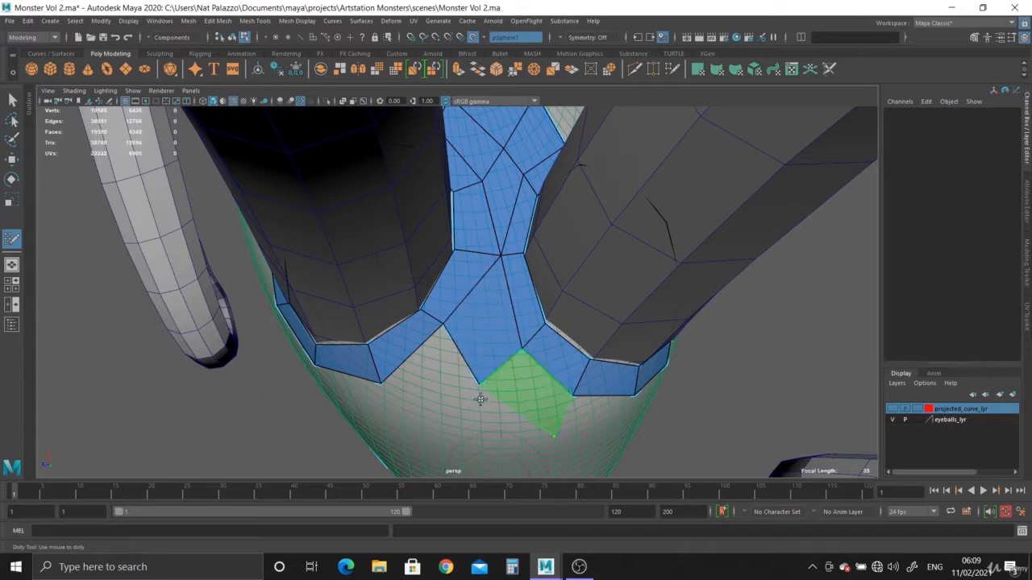
left_click(479, 399, "shift")
left_click(425, 386, "shift")
Step: Add another row of two quads between the two tentacles and adjust the middle vertex of its outer edge
mouse_move(425, 385)
left_mouse_down("alt")
mouse_move(473, 345)
mouse_move(396, 366)
mouse_move(396, 350)
mouse_move(472, 369)
mouse_move(479, 393)
left_mouse_up("alt")
mouse_move(478, 392)
right_mouse_down("alt")
mouse_move(502, 385)
mouse_move(502, 371)
right_mouse_up("alt")
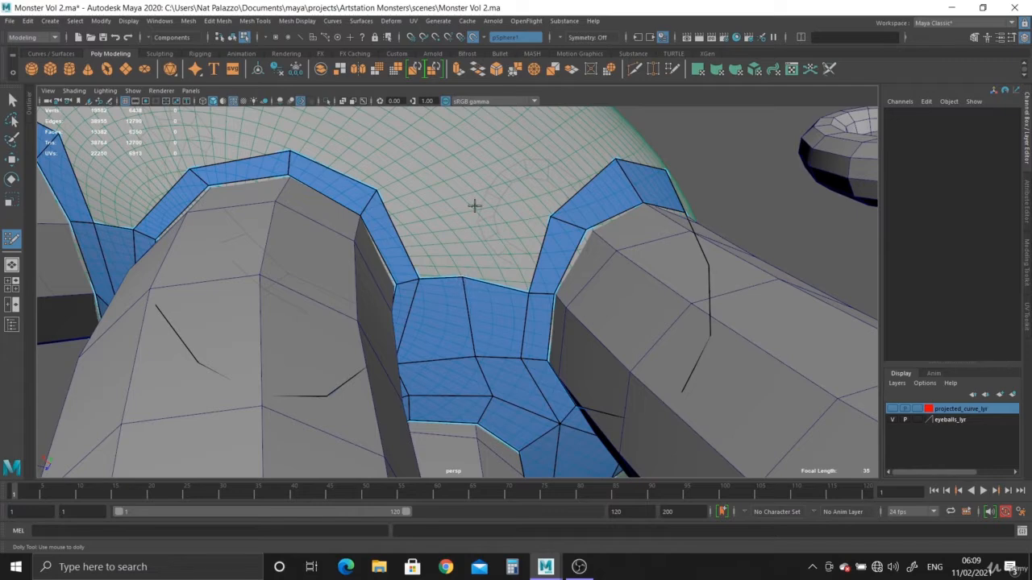
left_click(432, 230, "shift")
left_click(500, 238, "shift")
left_click_drag(500, 285, 427, 265, "alt")
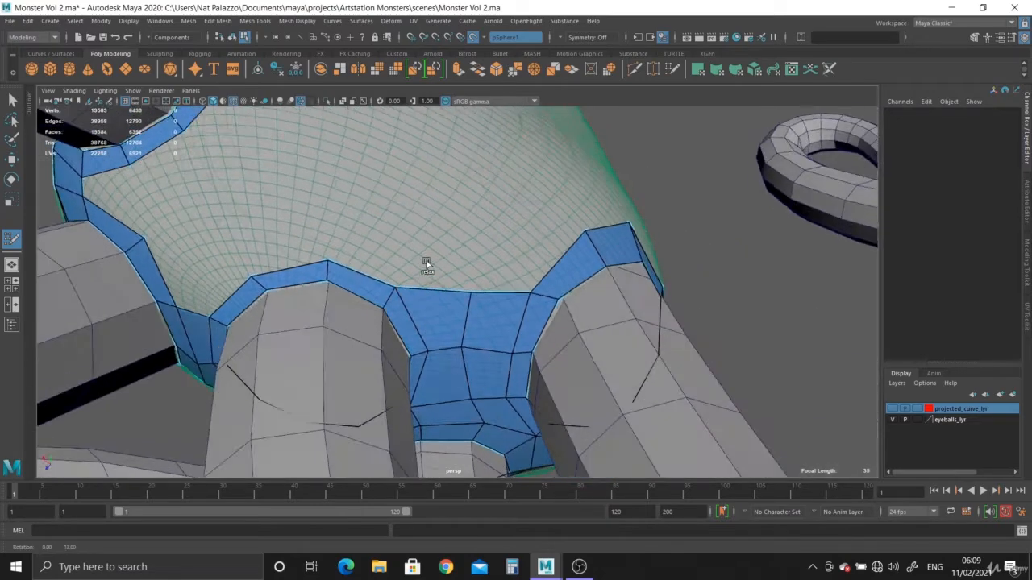
left_click(477, 303, "ctrl")
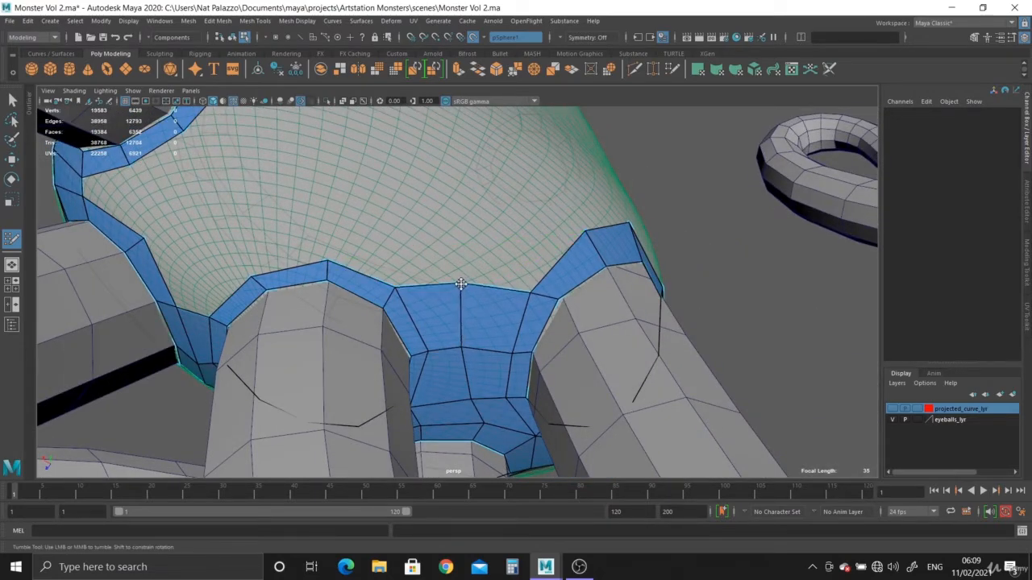
Step: Start a second row of quads around the small tentacle's ring, repositioning the free corner of the first quad
left_click(354, 246, "shift")
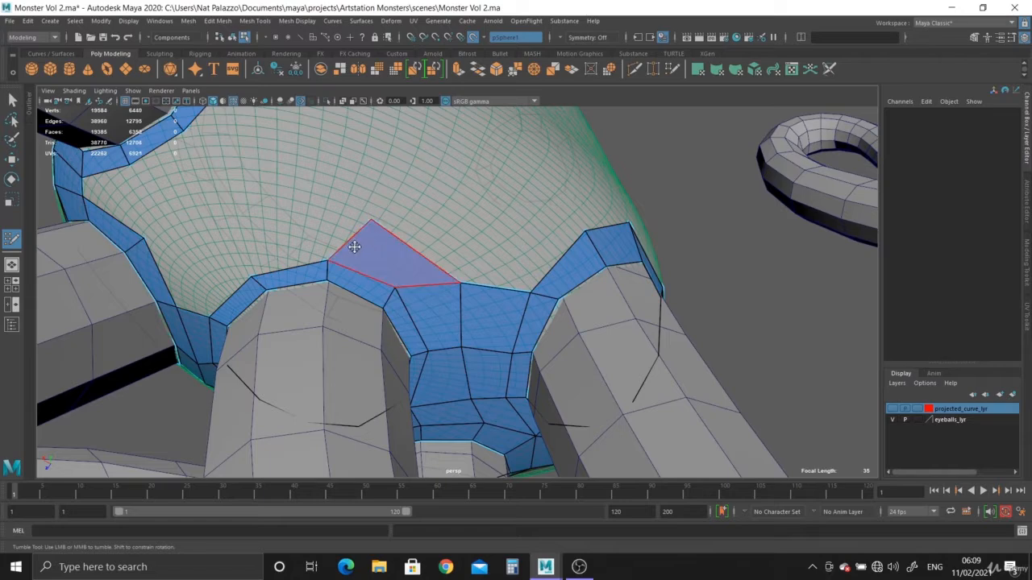
left_click_drag(375, 221, 333, 208)
mouse_move(279, 262)
left_mouse_down("alt")
mouse_move(380, 269)
mouse_move(397, 239)
mouse_move(396, 260)
mouse_move(438, 242)
mouse_move(495, 350)
mouse_move(481, 346)
mouse_move(515, 337)
left_mouse_up("alt")
left_click(416, 233, "shift")
left_click(453, 255, "shift")
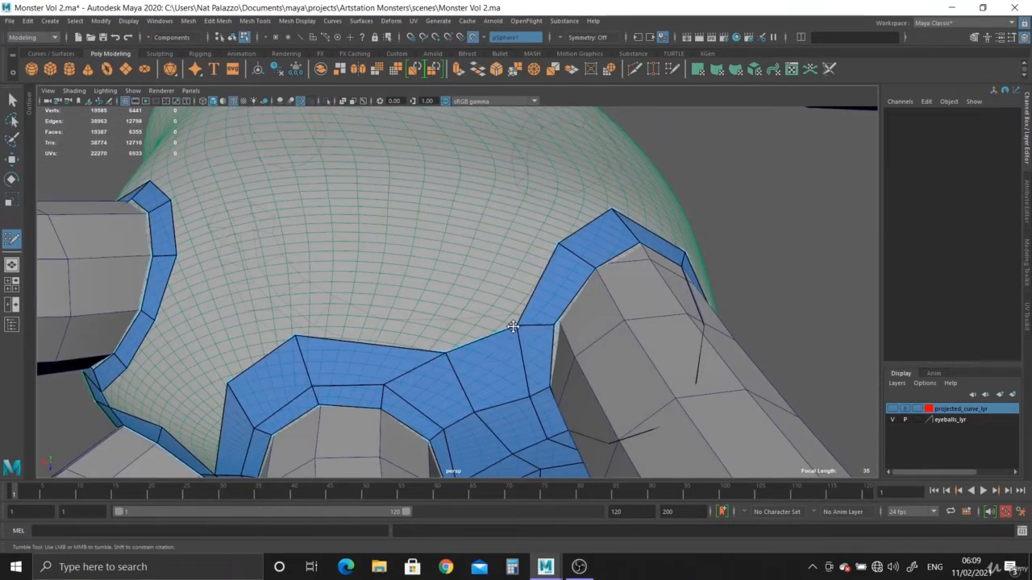
Step: Build a second row of quads around the neighbouring tentacle's ring, up its side and over its top
left_click(494, 281, "shift")
mouse_move(493, 266)
left_mouse_down("alt")
mouse_move(537, 273)
mouse_move(503, 269)
mouse_move(578, 342)
mouse_move(513, 360)
left_mouse_up("alt")
left_click(501, 268, "shift")
left_click(594, 362, "shift")
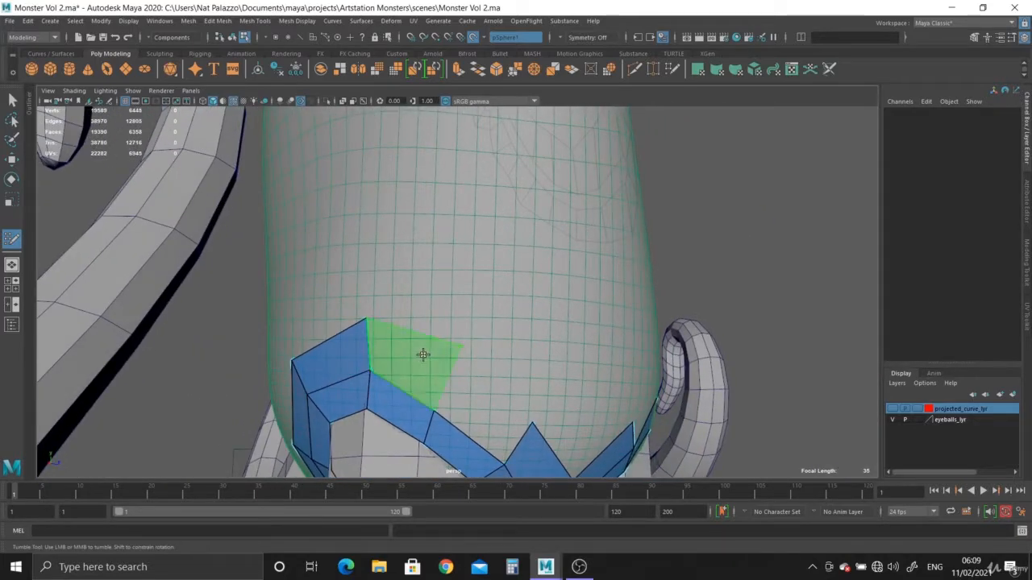
left_click(479, 410, "shift")
right_click_drag(454, 358, 484, 382, "alt")
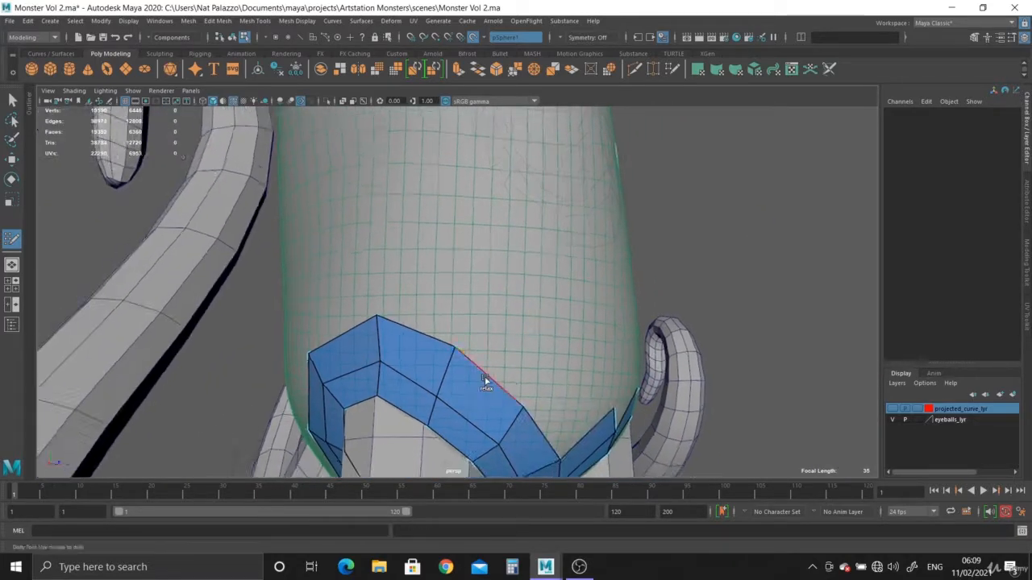
mouse_move(485, 381)
left_mouse_down("alt")
mouse_move(472, 396)
mouse_move(485, 396)
mouse_move(499, 353)
left_mouse_up("alt")
left_click(471, 334, "shift")
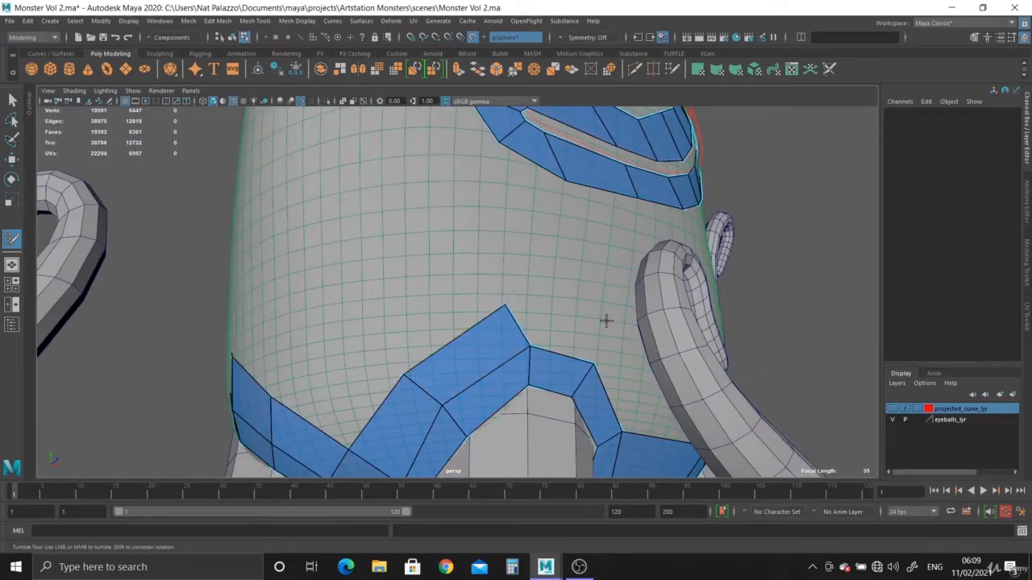
left_click(561, 332, "shift")
Step: Delete the wide quad spanning the gap between the two facing tentacle rings
left_click_drag(587, 385, 618, 354, "alt")
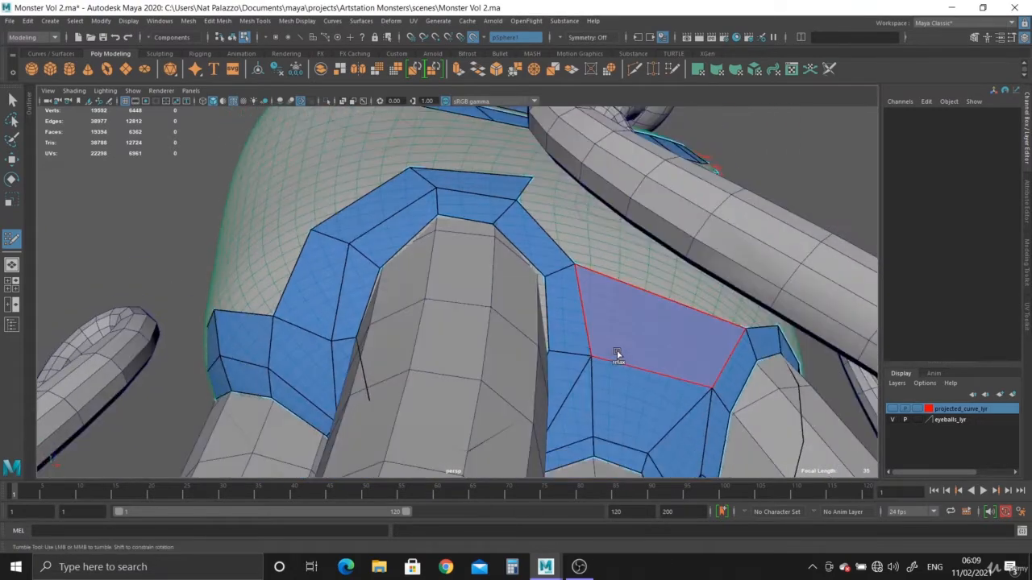
middle_click_drag(618, 355, 617, 385, "alt")
right_click_drag(617, 386, 618, 410, "alt")
left_click_drag(618, 410, 527, 394, "alt")
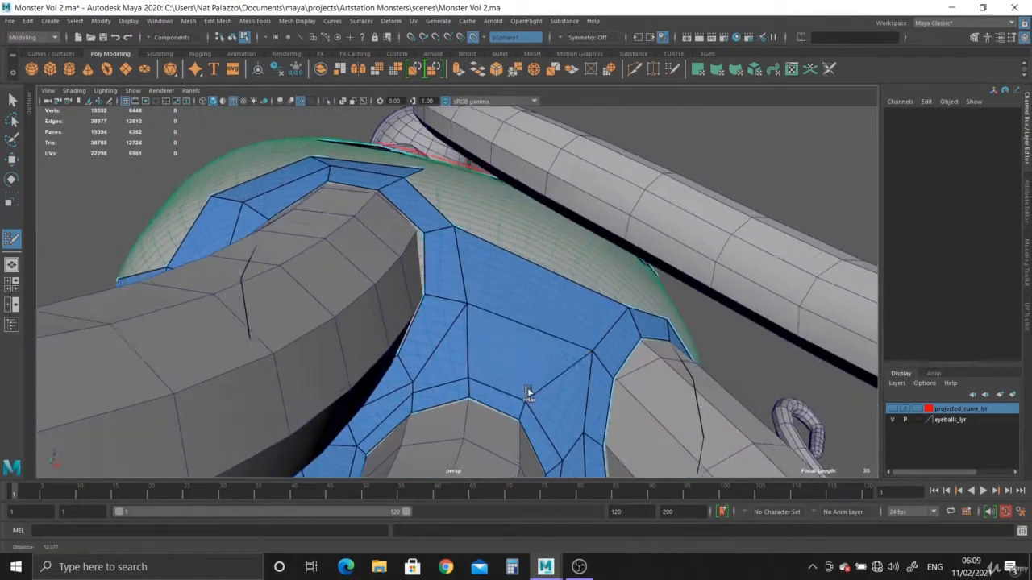
right_click_drag(527, 394, 536, 372, "alt")
left_click(546, 296, "ctrl+shift")
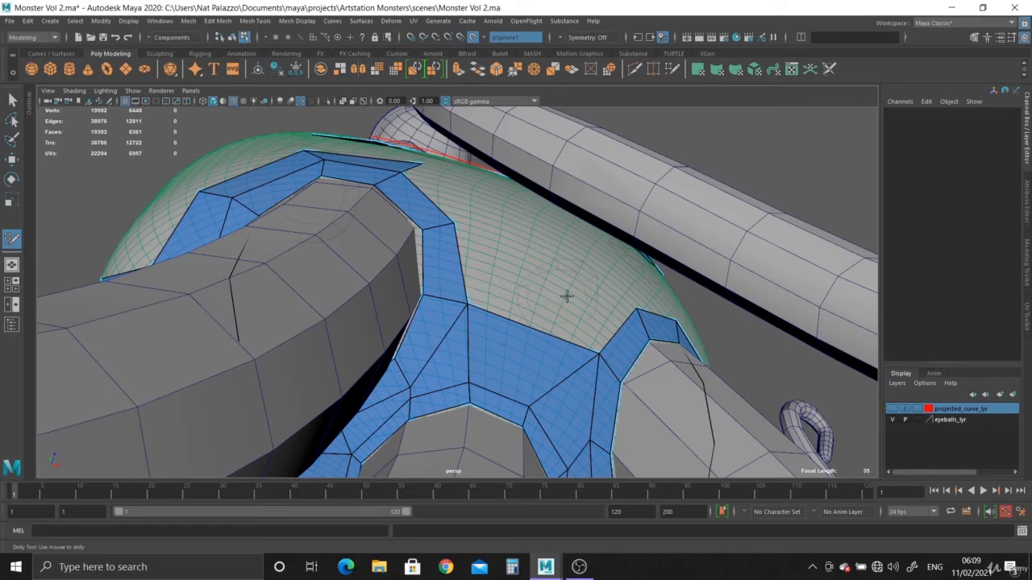
Step: Add second-row quads beside both facing tentacle rings and bridge them with a quad across the gap
mouse_move(491, 272)
left_mouse_down("alt")
mouse_move(511, 320)
mouse_move(482, 329)
left_mouse_up("alt")
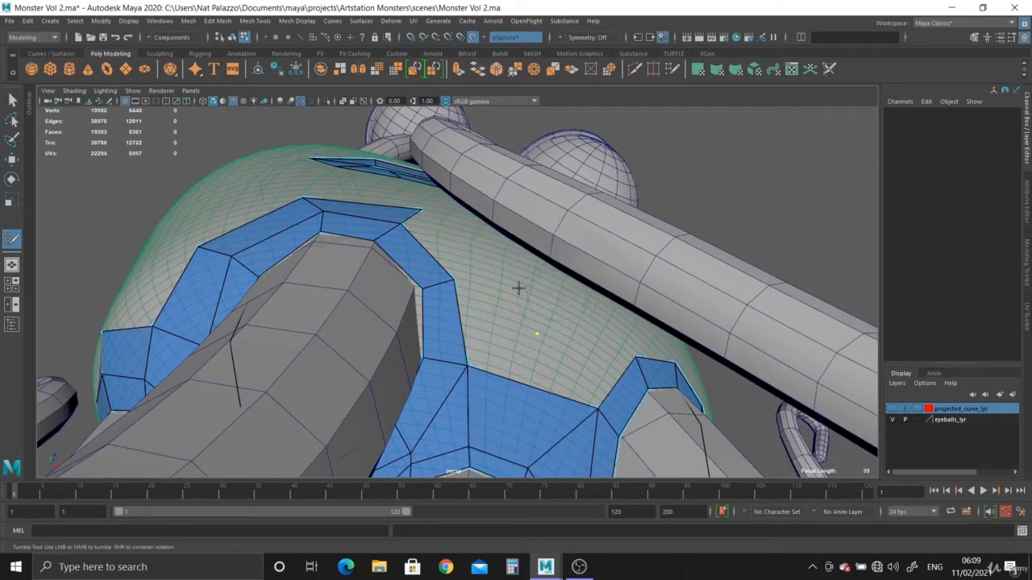
left_click(503, 311, "shift")
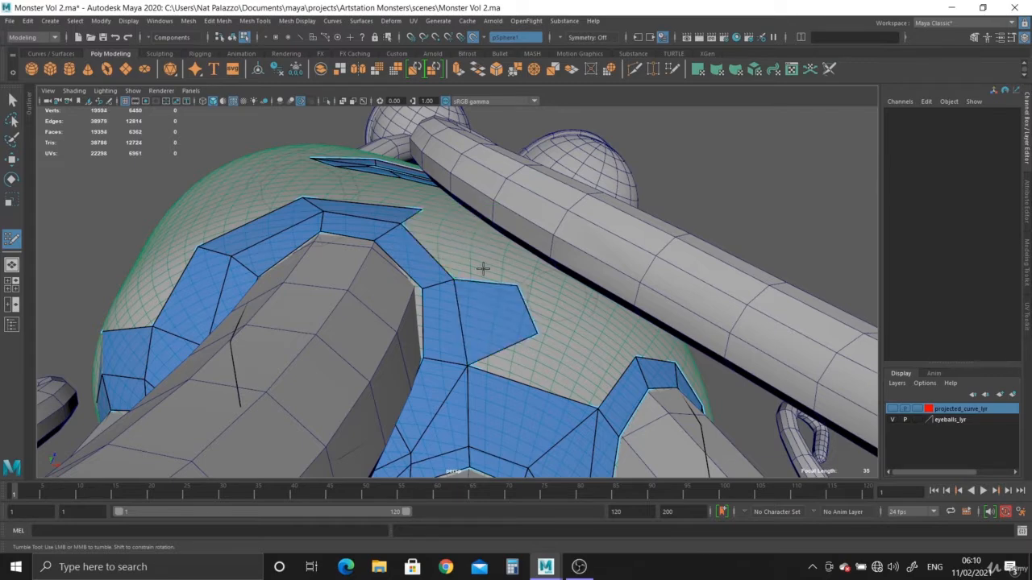
mouse_move(484, 269)
left_mouse_down("alt")
mouse_move(473, 337)
mouse_move(604, 350)
left_mouse_up("alt")
left_click(474, 350, "shift")
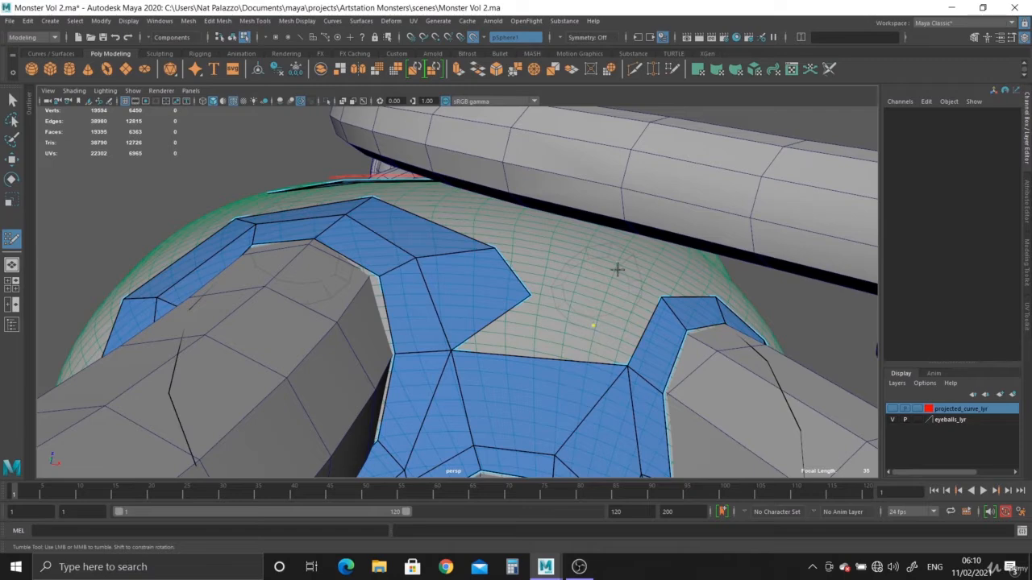
left_click(617, 315, "shift")
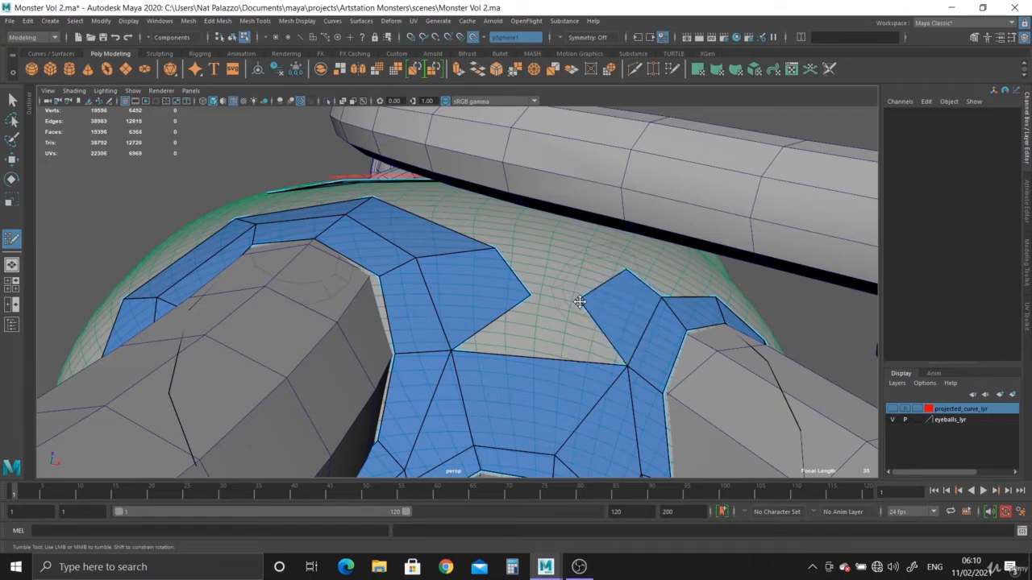
left_click(542, 323, "shift")
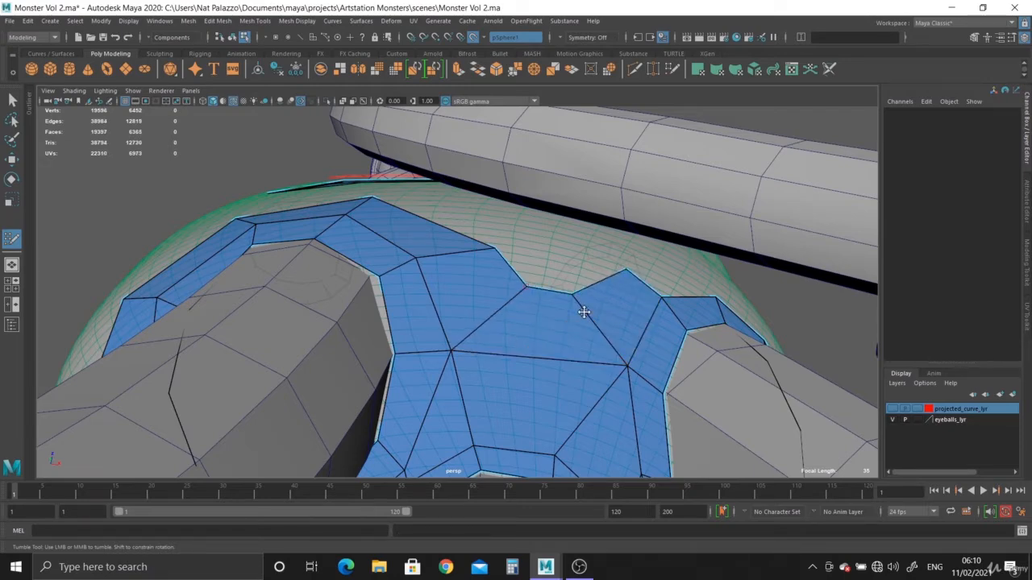
Step: Extend the second row of quads over the top of the next tentacle's ring
mouse_move(583, 306)
left_mouse_down("alt")
mouse_move(580, 367)
mouse_move(605, 365)
left_mouse_up("alt")
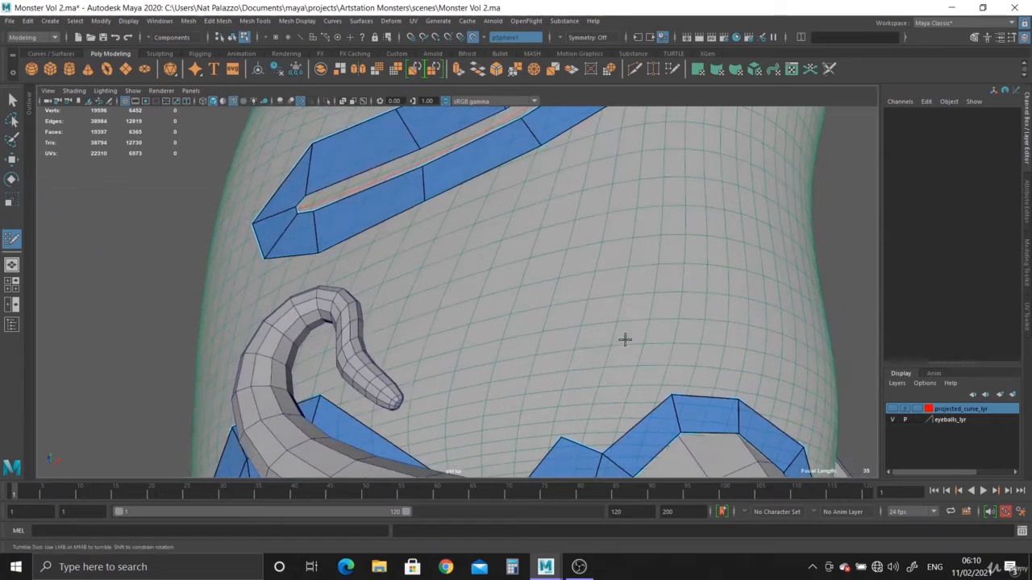
left_click(617, 379, "shift")
left_click(704, 355, "shift")
mouse_move(705, 354)
left_mouse_down("alt")
mouse_move(675, 376)
mouse_move(664, 364)
mouse_move(669, 347)
left_mouse_up("alt")
left_click(636, 225, "shift")
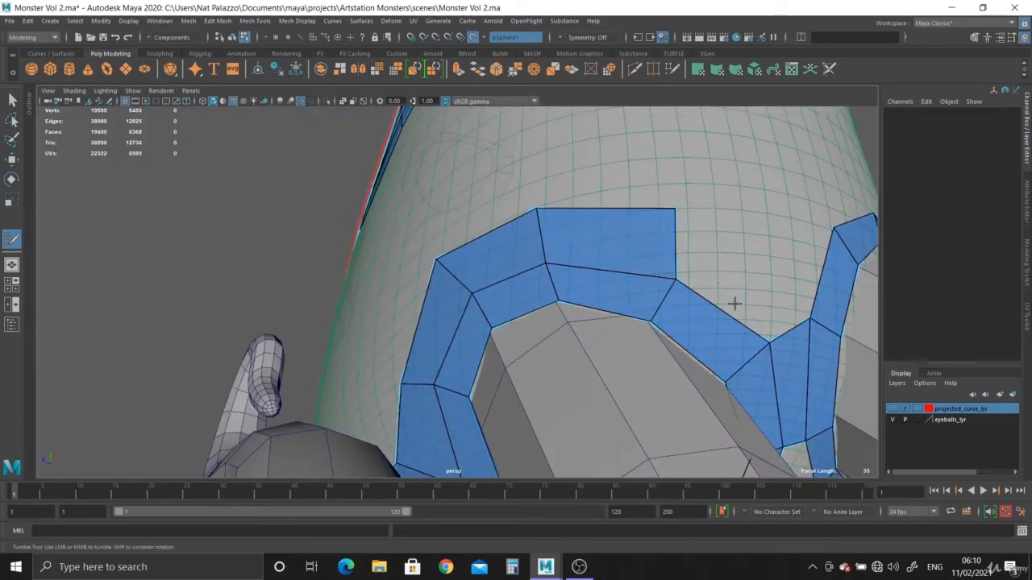
Step: Adjust the row's end vertex, continue the second row down to the ring junction and bridge it to the neighbouring tentacle's ring
left_click_drag(732, 301, 686, 322, "alt")
middle_click_drag(686, 322, 678, 333, "alt")
left_click_drag(551, 229, 555, 246)
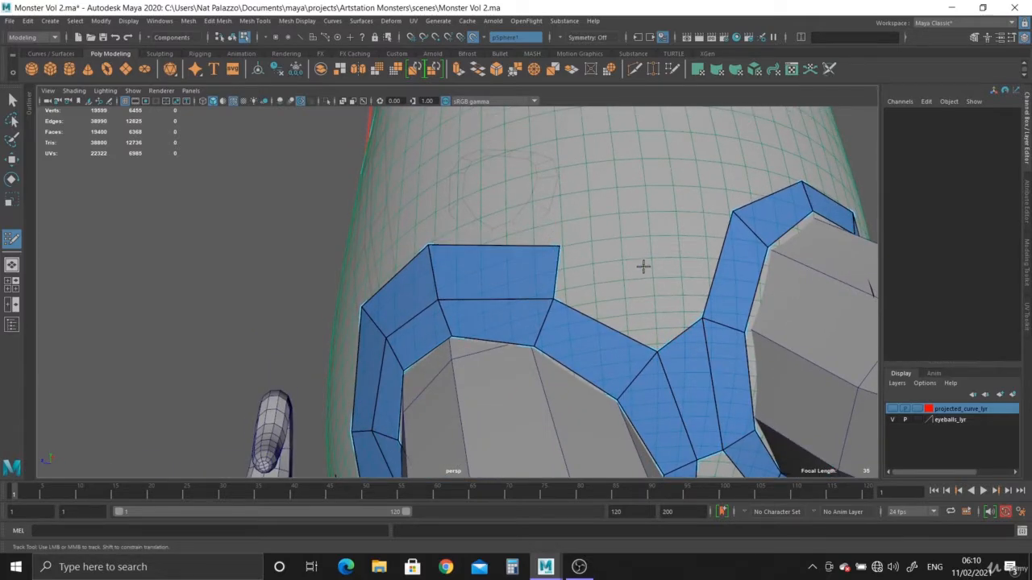
left_click(600, 275, "shift")
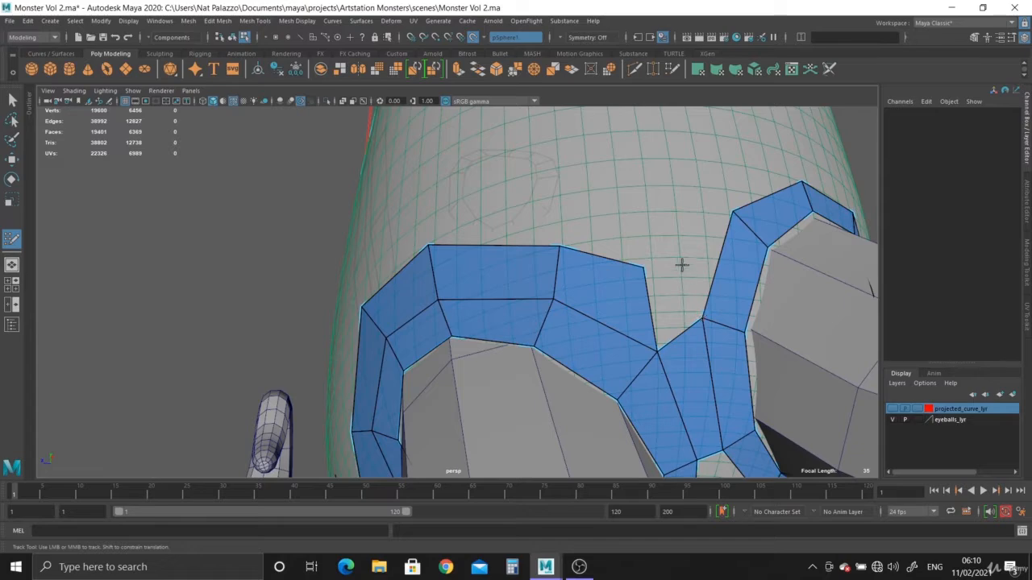
left_click(700, 246, "shift")
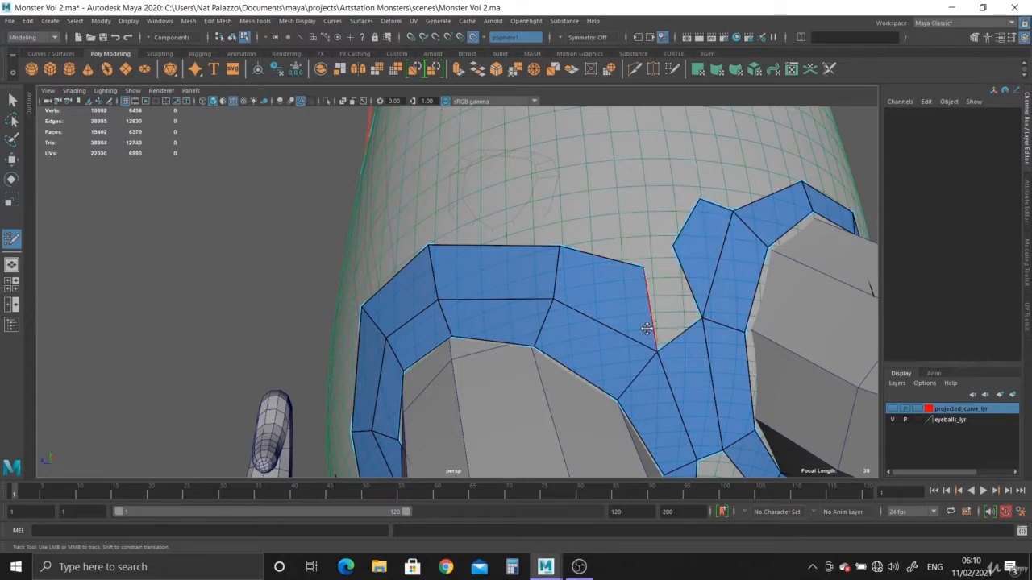
left_click(670, 294, "shift")
Step: Add two more second-row quads over the top of the neighbouring tentacle's ring
right_click_drag(709, 311, 623, 276, "alt")
left_click_drag(624, 276, 612, 303, "alt")
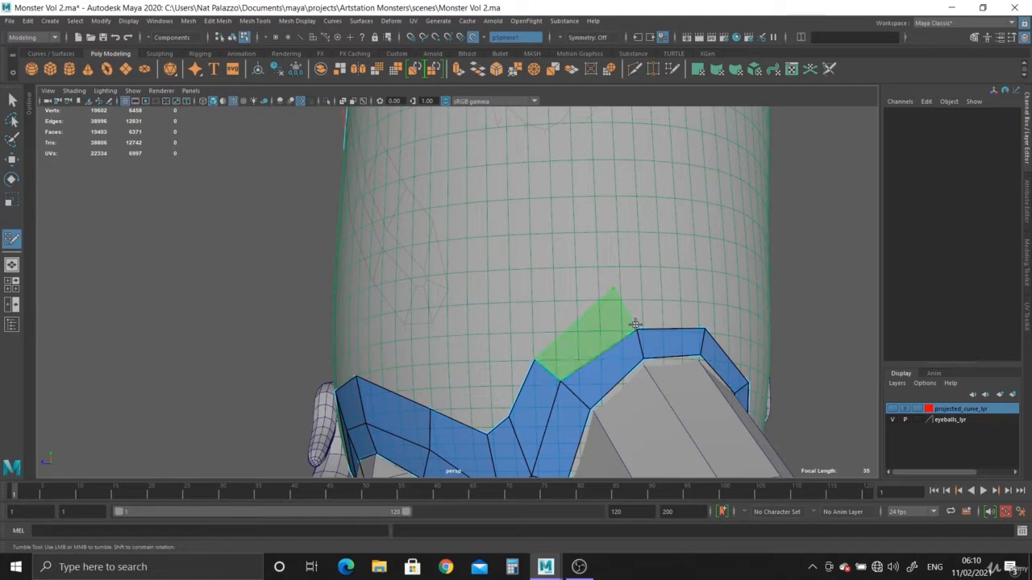
left_click(589, 322, "shift")
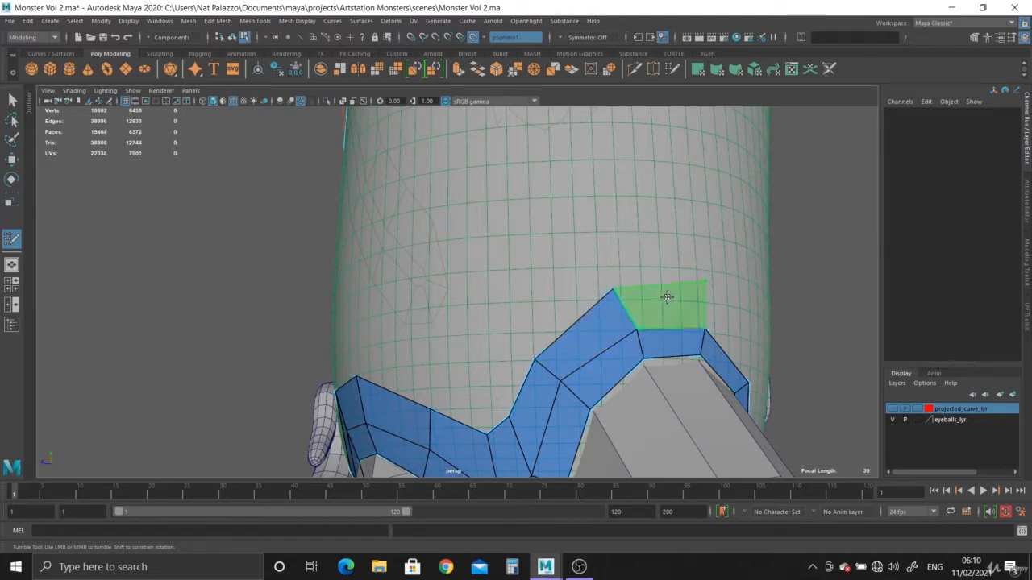
left_click(675, 306, "shift")
mouse_move(604, 345)
left_mouse_down("alt")
mouse_move(565, 320)
mouse_move(566, 261)
mouse_move(599, 251)
mouse_move(492, 236)
left_mouse_up("alt")
mouse_move(510, 201)
left_mouse_down("alt")
mouse_move(488, 218)
mouse_move(520, 260)
mouse_move(666, 301)
mouse_move(541, 375)
left_mouse_up("alt")
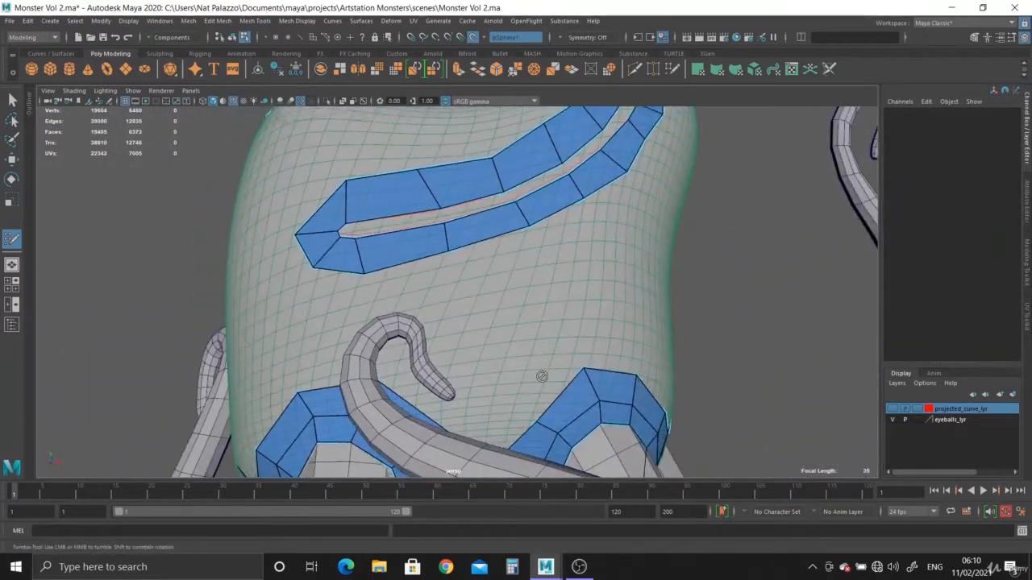
Step: Exit Quad Draw, turn off the live surface and return from component to object selection
middle_click_drag(541, 376, 577, 294, "alt")
right_click_drag(578, 293, 486, 266, "alt")
left_click_drag(486, 267, 560, 293, "alt")
right_click_drag(559, 293, 605, 310, "alt")
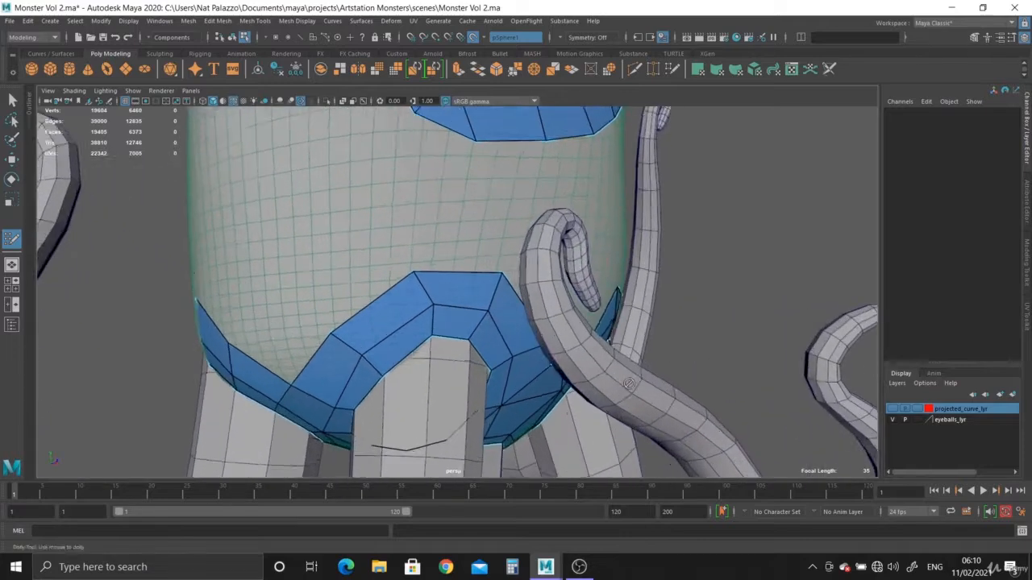
left_click_drag(605, 310, 468, 347, "alt")
mouse_move(468, 348)
right_mouse_down("alt")
mouse_move(518, 398)
mouse_move(417, 303)
mouse_move(363, 270)
right_mouse_up("alt")
left_click(12, 99)
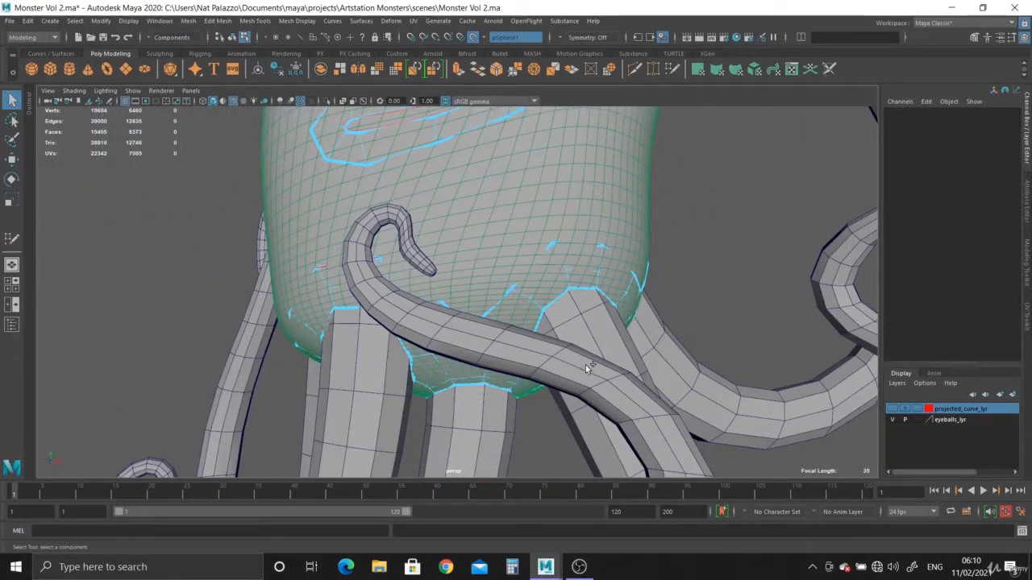
right_click_drag(585, 365, 412, 277, "alt")
left_click(472, 38)
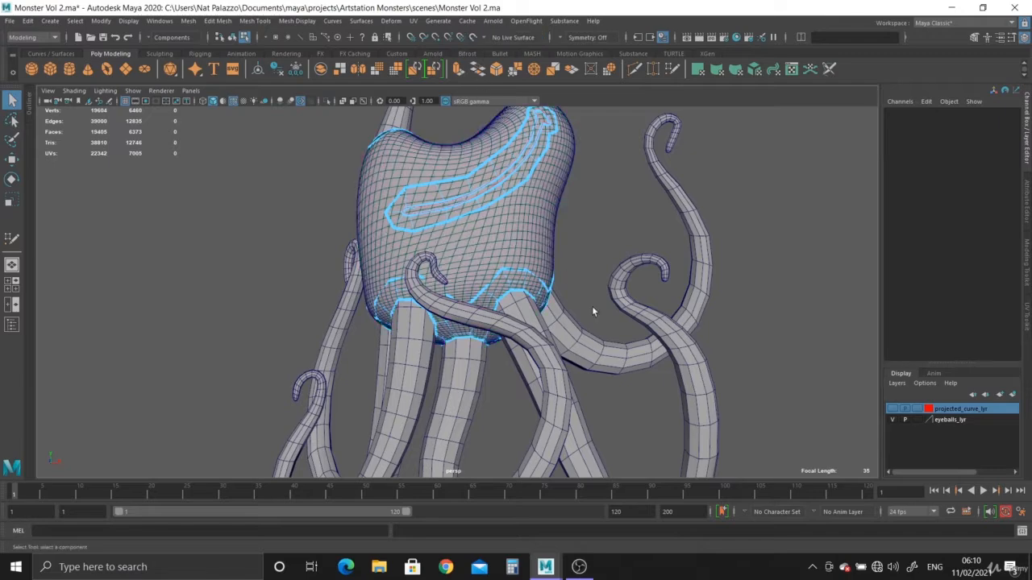
right_click_drag(595, 345, 649, 251)
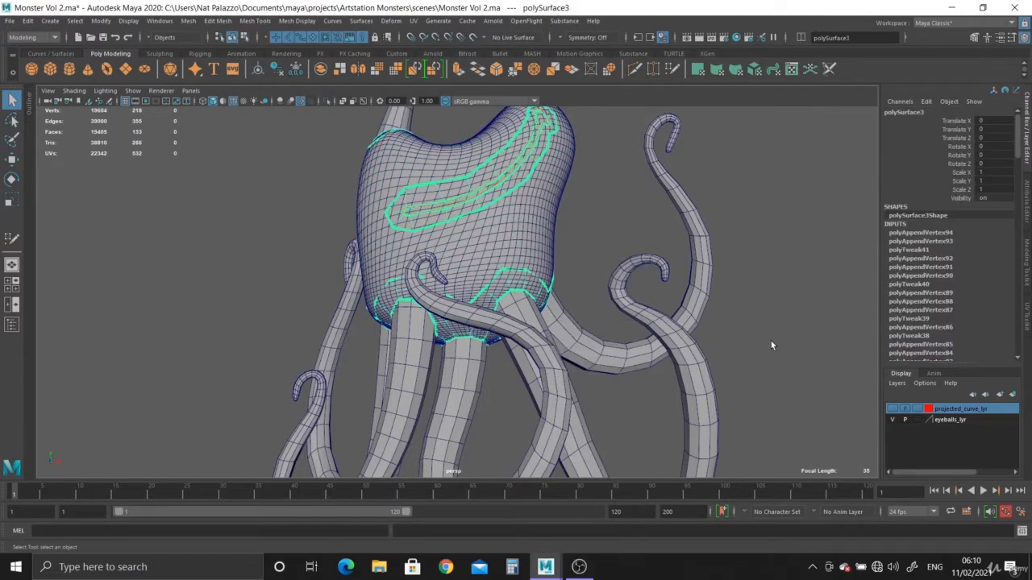
left_click(770, 342)
Step: Select the lower tentacles around the body and hide them
right_click_drag(766, 345, 432, 399, "alt")
left_click(504, 421)
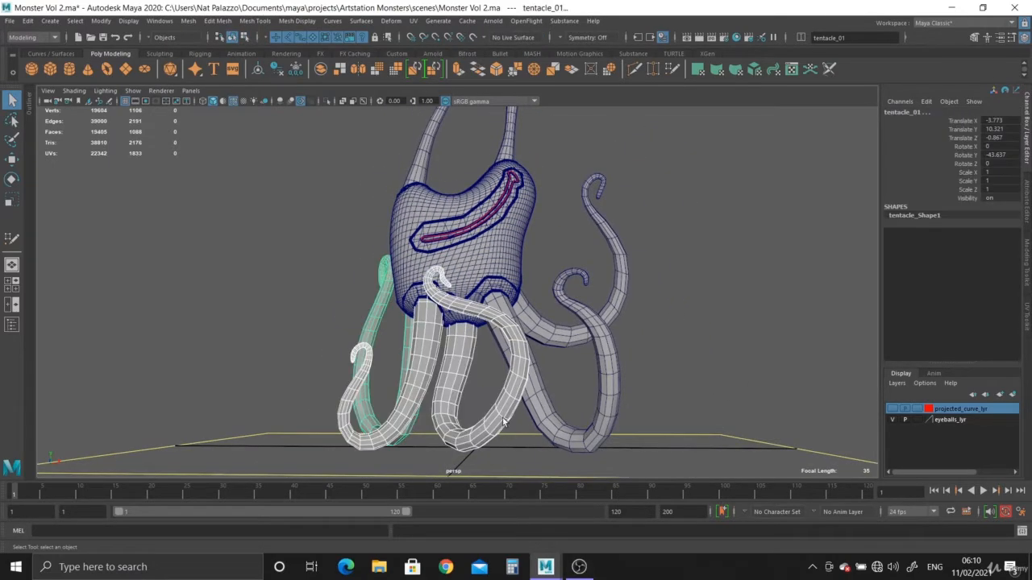
left_click(544, 347)
left_click_drag(633, 362, 623, 376, "alt")
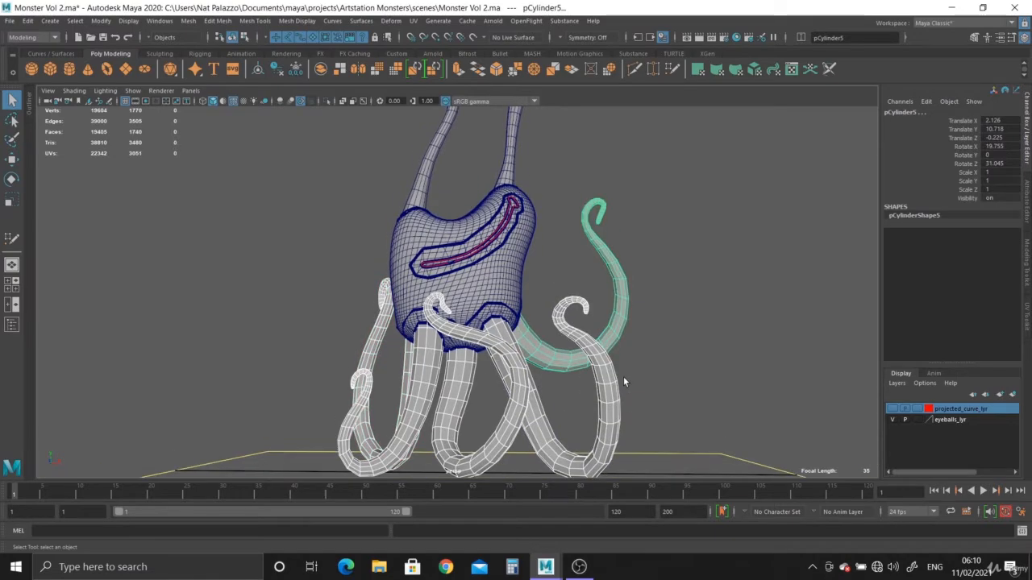
key("ctrl+h")
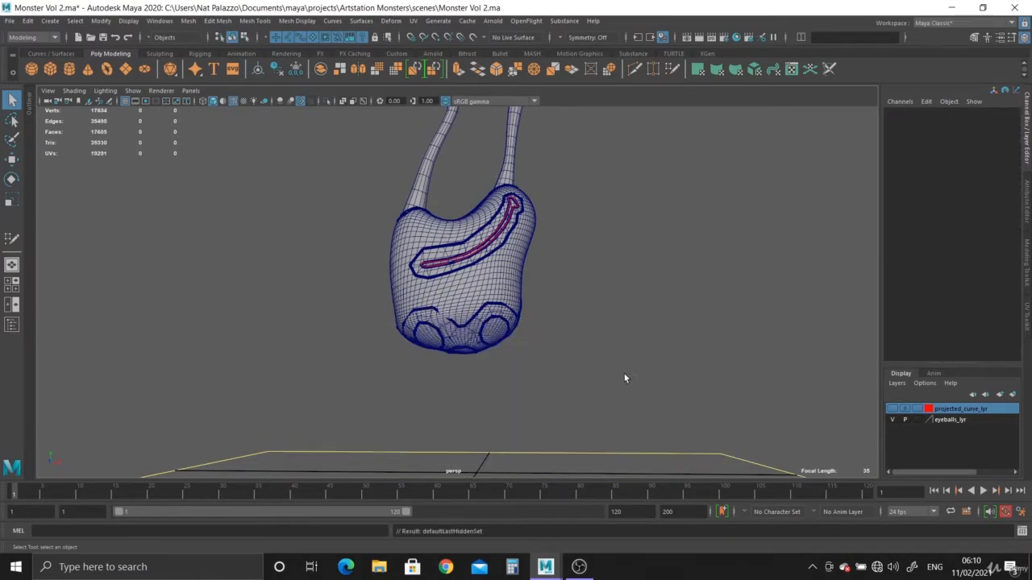
Step: Make the body sphere live, select the retopology mesh and restart Quad Draw at the tentacle rings
left_click(489, 299)
right_click_drag(508, 351, 569, 420, "alt")
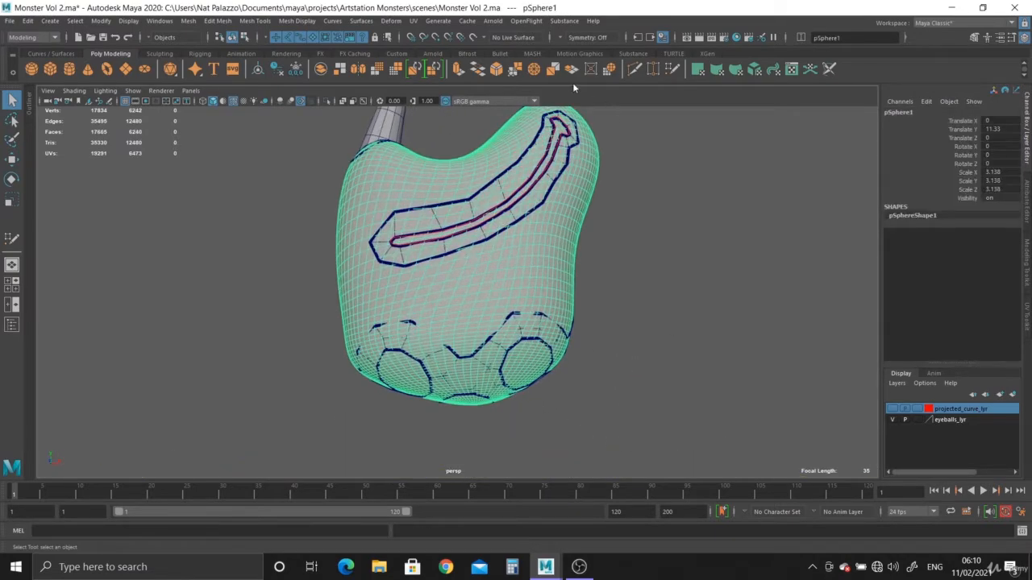
left_click(473, 36)
left_click(476, 363)
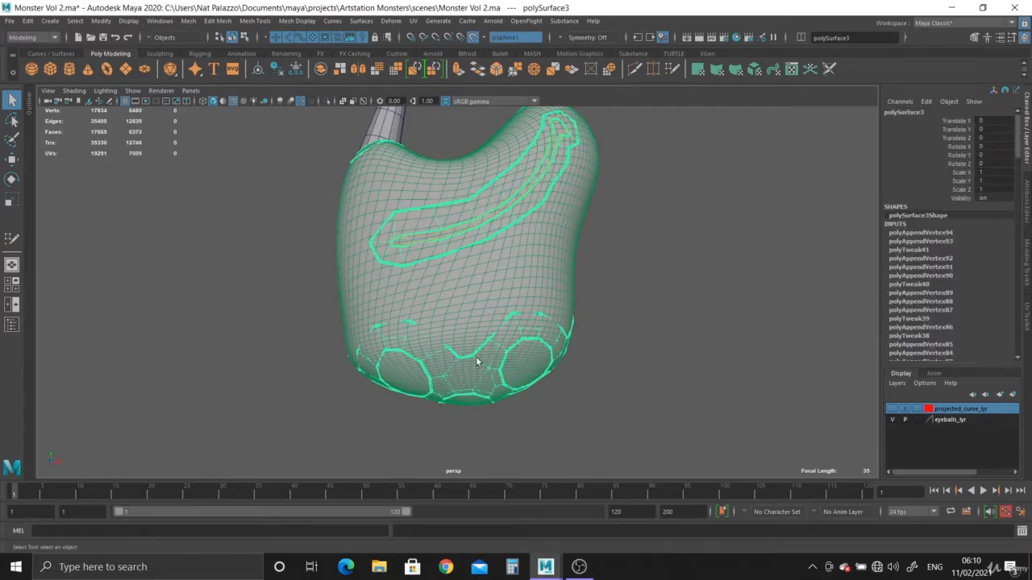
left_click(11, 239)
mouse_move(500, 355)
left_mouse_down("alt")
mouse_move(488, 396)
mouse_move(465, 410)
mouse_move(361, 373)
mouse_move(380, 350)
mouse_move(618, 395)
mouse_move(521, 389)
mouse_move(553, 427)
mouse_move(565, 350)
mouse_move(554, 350)
left_mouse_up("alt")
right_click_drag(554, 350, 548, 278, "alt")
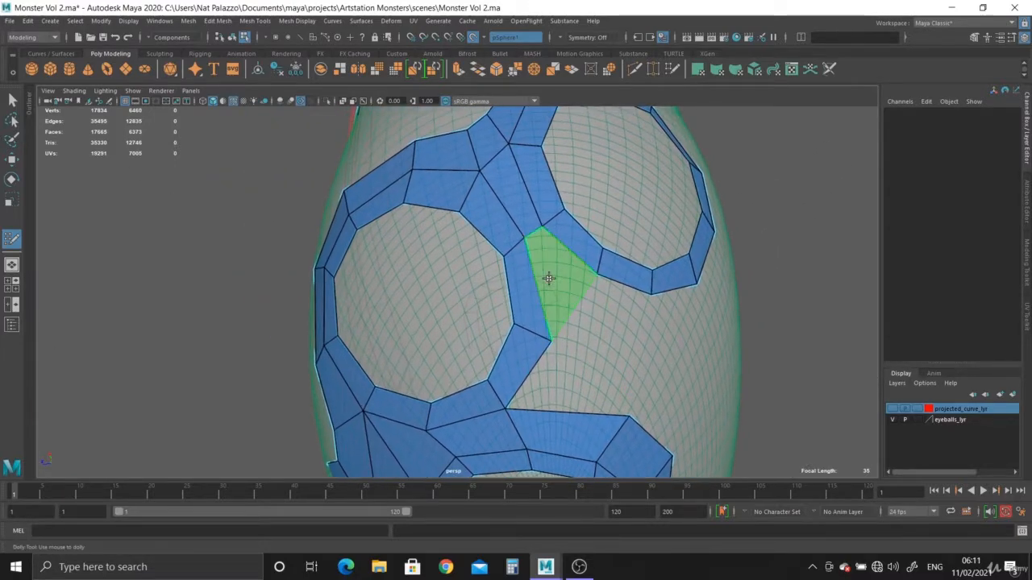
Step: Fill the gap between the neighbouring tentacle rings with three quads and extend the row with a quad on each side
left_click(548, 278, "shift")
left_click_drag(567, 375, 544, 347, "alt")
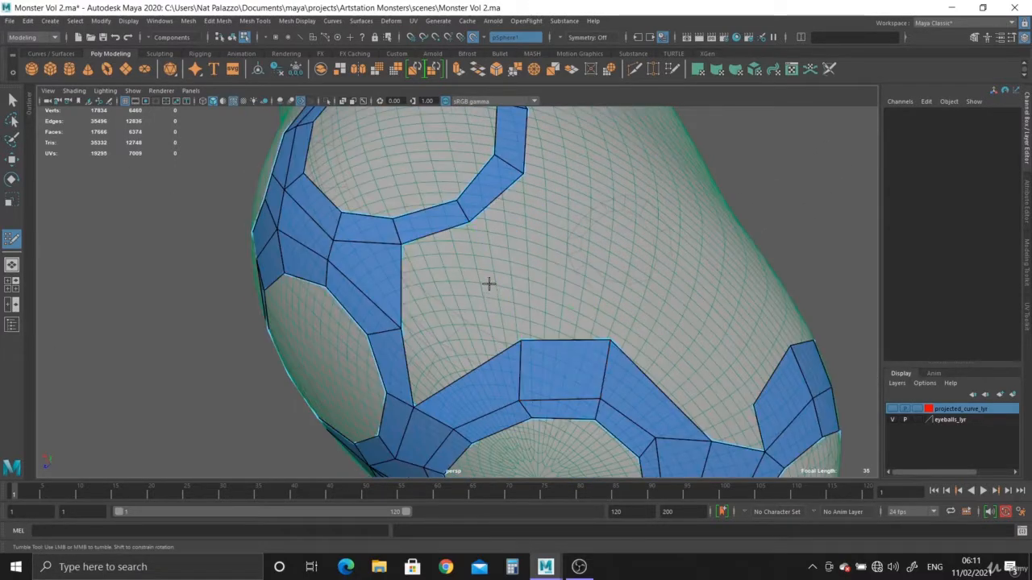
left_click(456, 278, "shift")
left_click(456, 331, "shift")
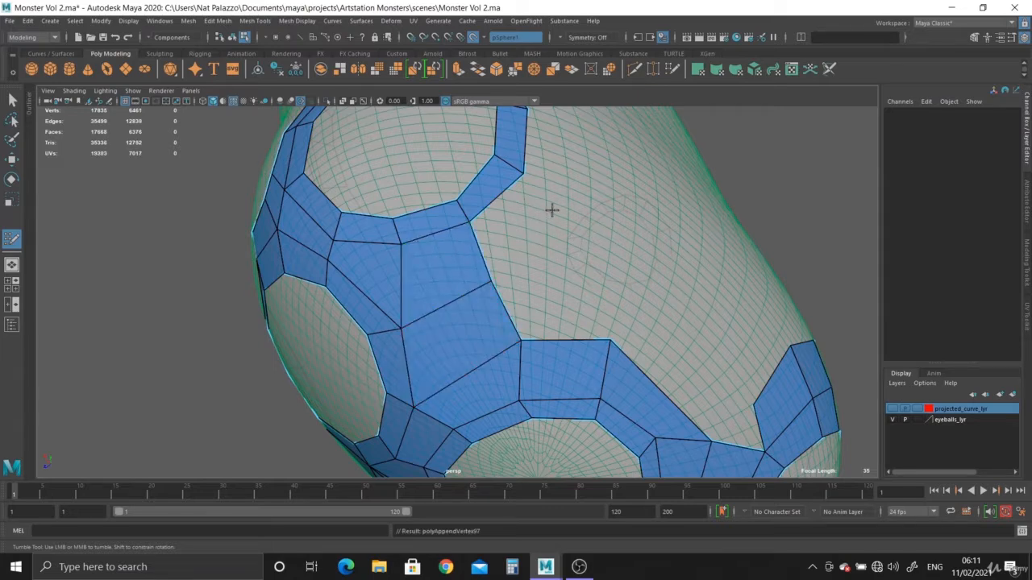
left_click(510, 216, "shift")
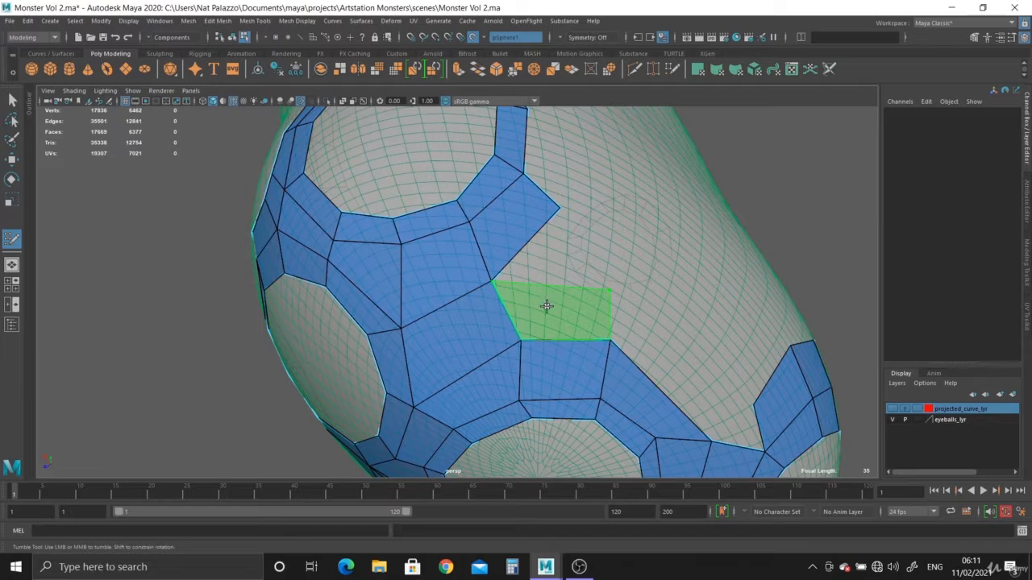
left_click(547, 305, "shift")
Step: Add three more second-row quads up and over the tentacle ring to close its outer row
left_click_drag(587, 271, 517, 297, "alt")
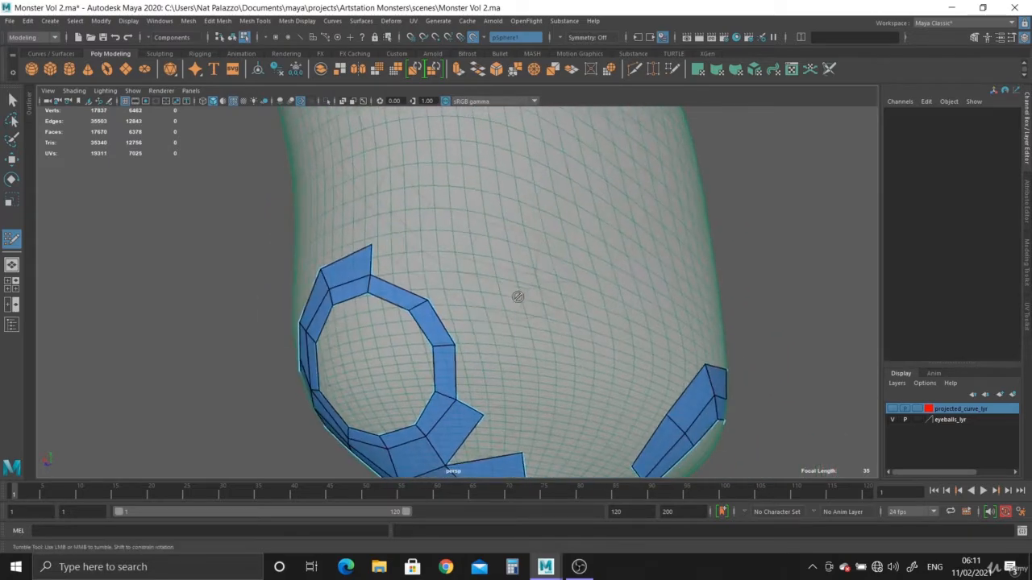
left_click(487, 366, "shift")
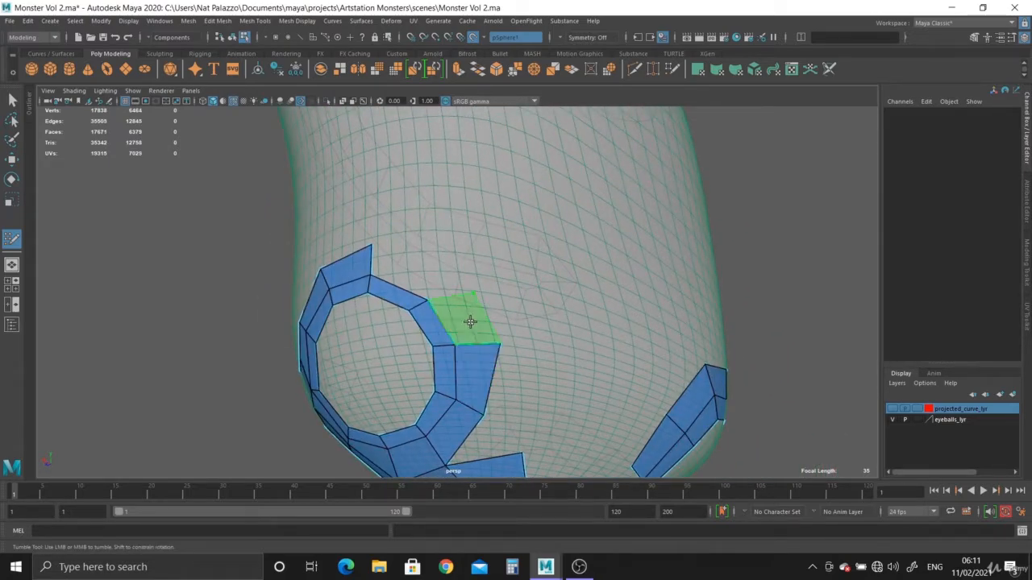
left_click(414, 269, "shift")
Step: Fill the notch beside the ring with a quad, add another above it and adjust their shared edge vertex
left_click_drag(537, 379, 459, 211, "alt")
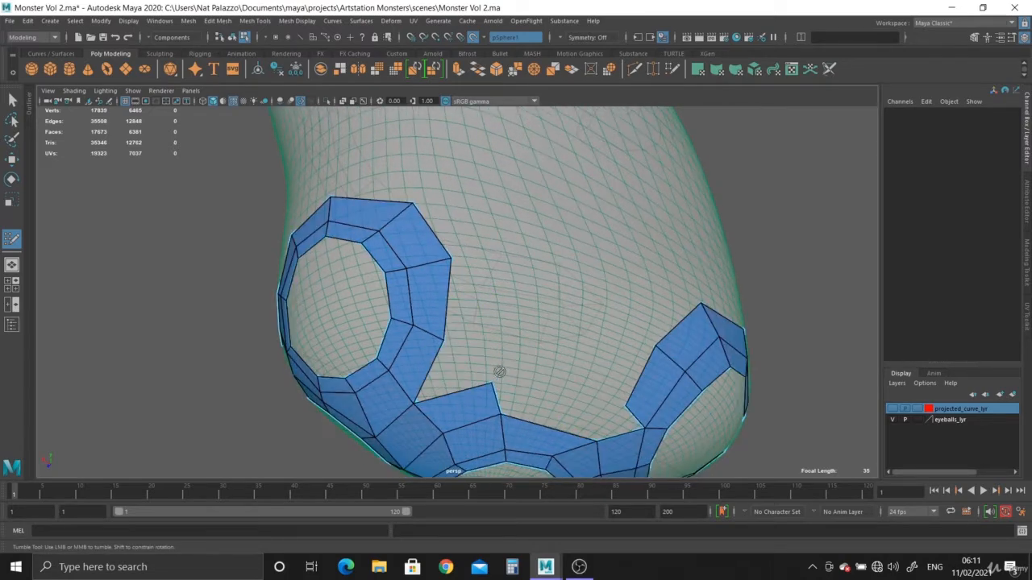
mouse_move(497, 371)
left_mouse_down("alt")
mouse_move(495, 333)
mouse_move(510, 360)
mouse_move(511, 332)
left_mouse_up("alt")
left_click(476, 307, "shift")
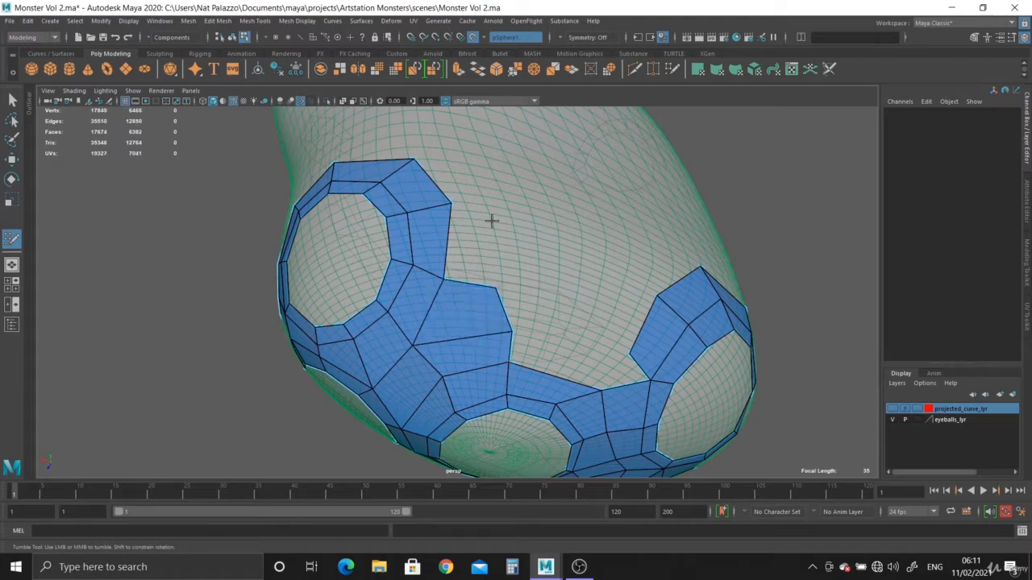
left_click(484, 251, "shift")
left_click_drag(496, 285, 504, 287)
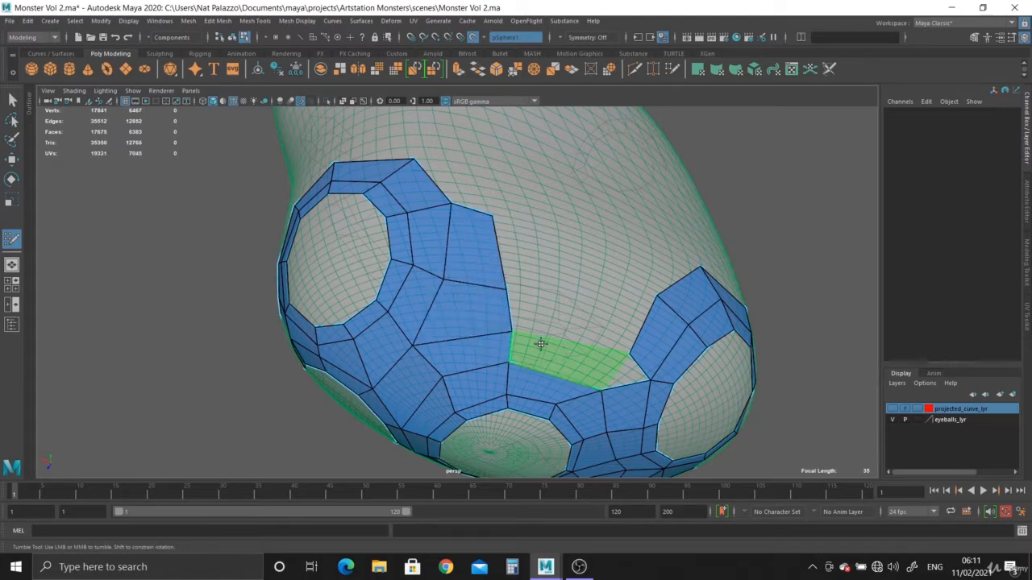
Step: Adjust the border vertex above the rear ring, bridge the gap between the side rings with four quads and relax the surrounding mesh
scroll(541, 344, "down", 5)
left_click_drag(541, 344, 578, 355, "alt")
middle_click_drag(578, 355, 578, 274, "alt")
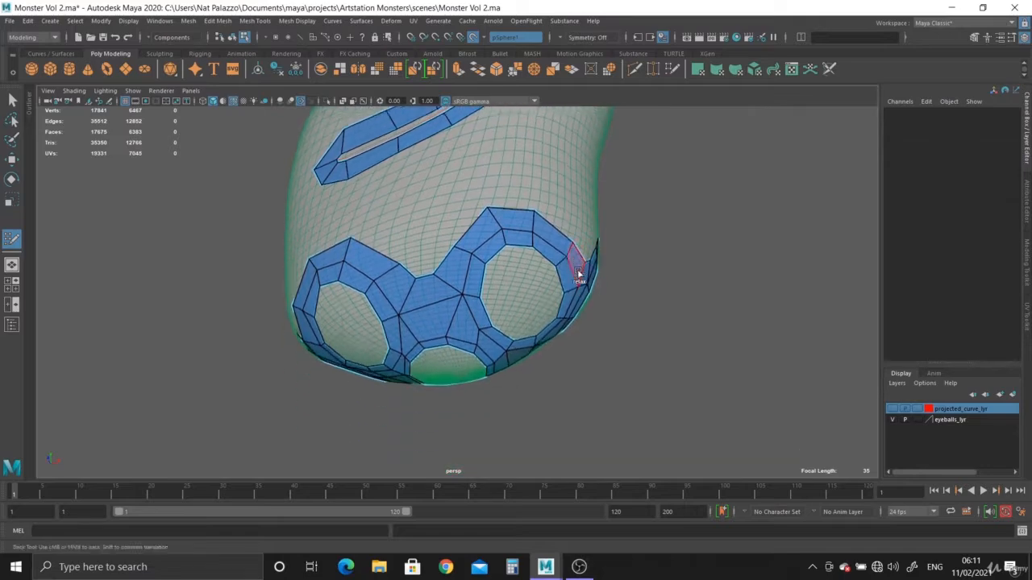
left_click_drag(578, 275, 247, 256, "alt")
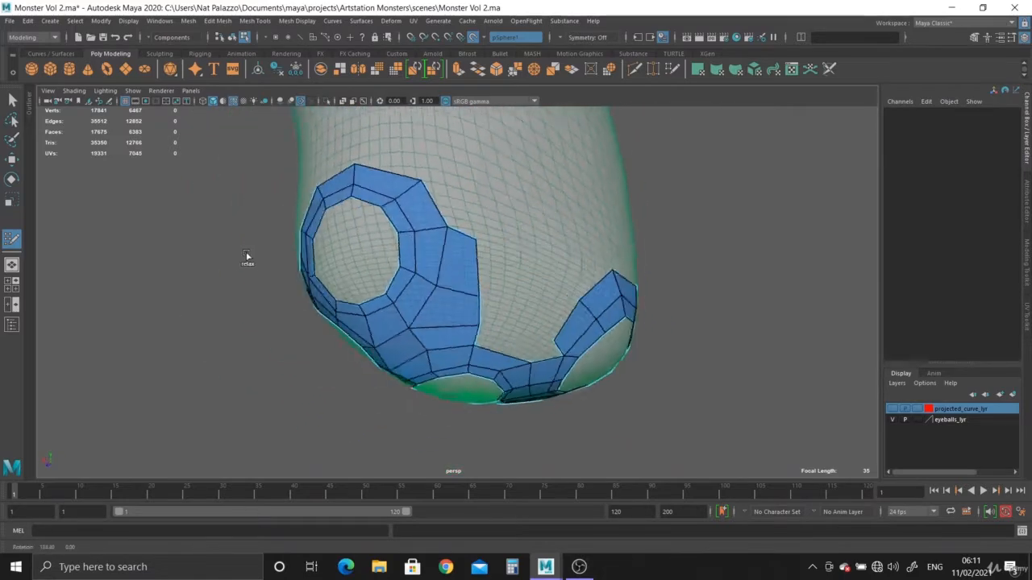
left_click_drag(673, 355, 581, 328, "alt")
right_click_drag(581, 327, 638, 387, "alt")
middle_click_drag(532, 304, 528, 342, "alt")
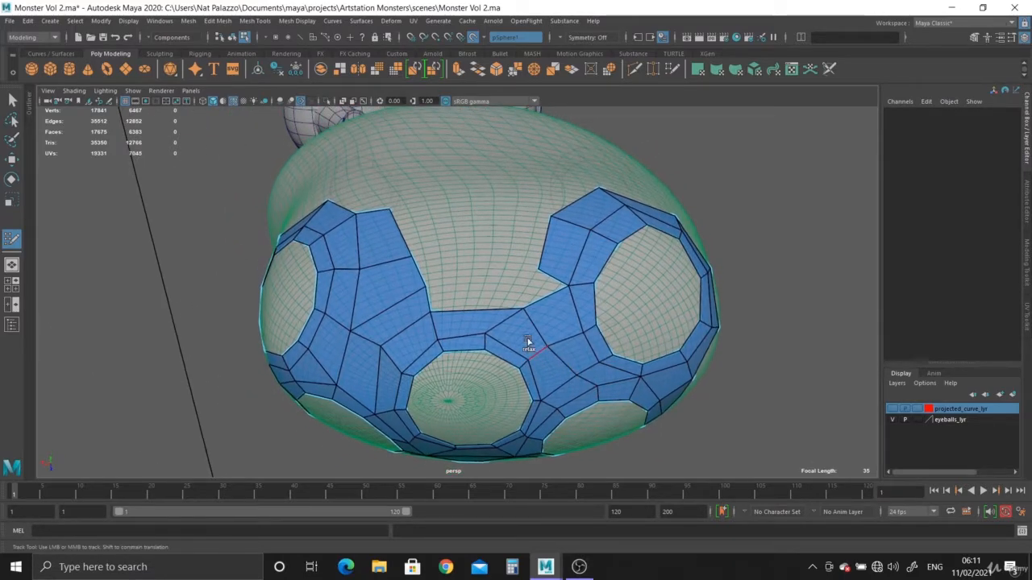
right_click_drag(528, 342, 598, 297, "alt")
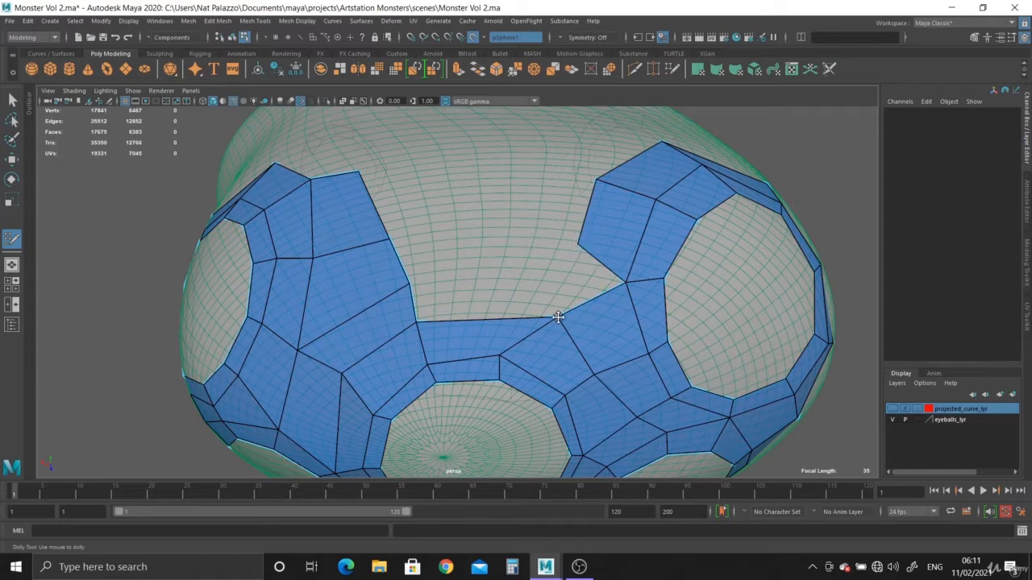
left_click_drag(558, 317, 548, 314)
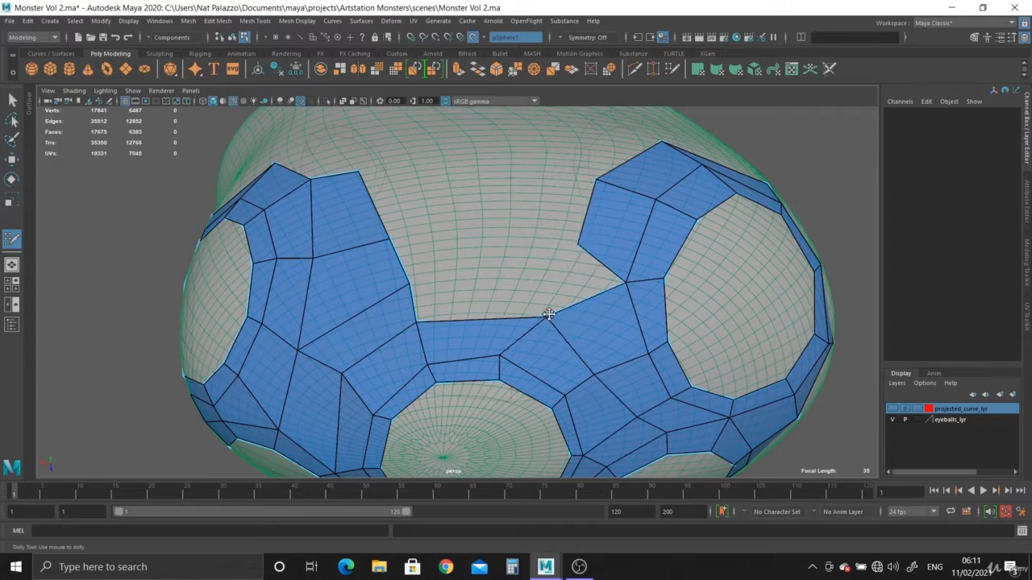
left_click(466, 291, "shift")
left_click(450, 248, "shift")
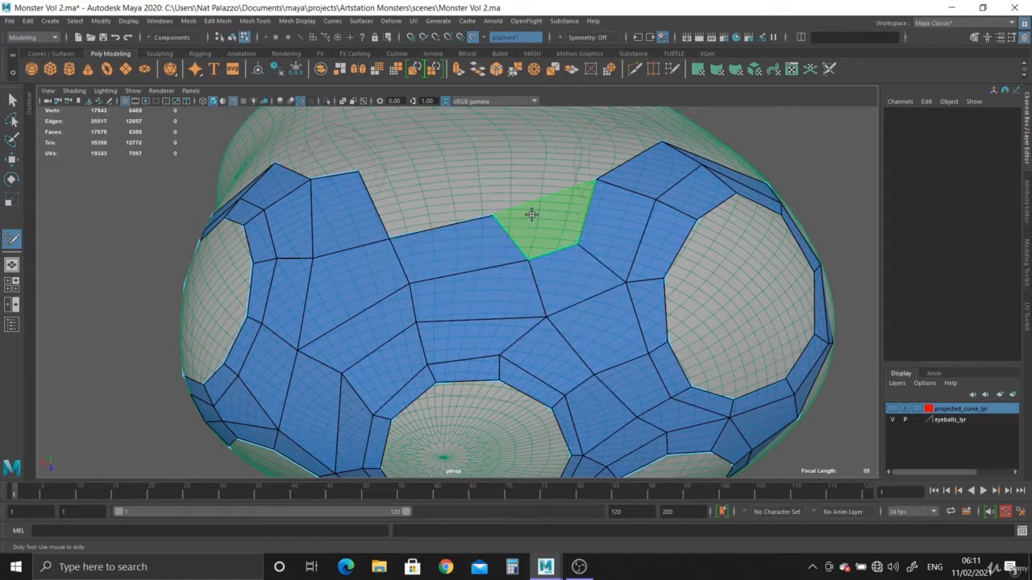
left_click(530, 216, "shift")
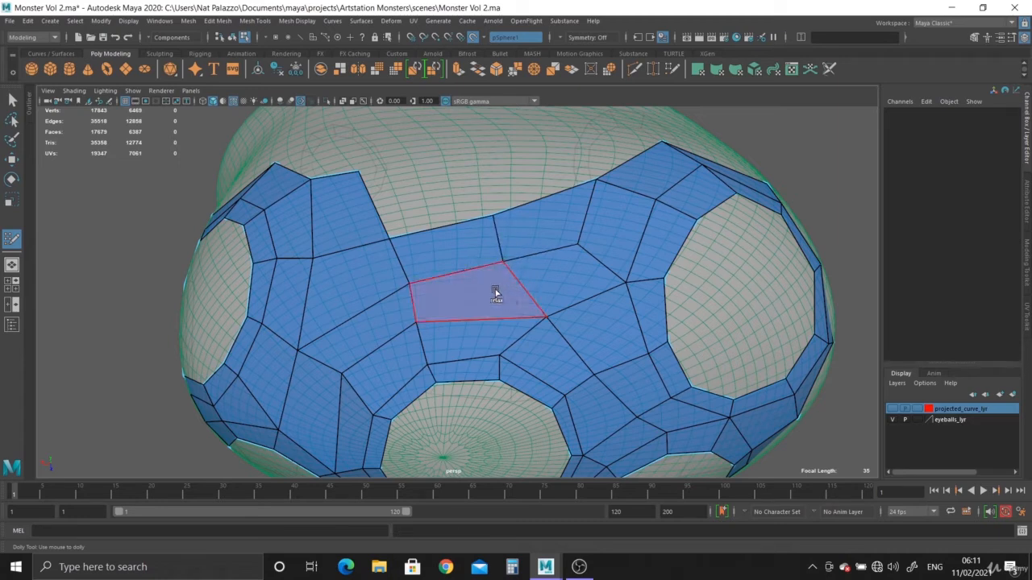
mouse_move(488, 294)
left_mouse_down("shift")
mouse_move(562, 249)
mouse_move(378, 314)
mouse_move(338, 388)
mouse_move(299, 341)
mouse_move(315, 253)
mouse_move(352, 316)
left_mouse_up("shift")
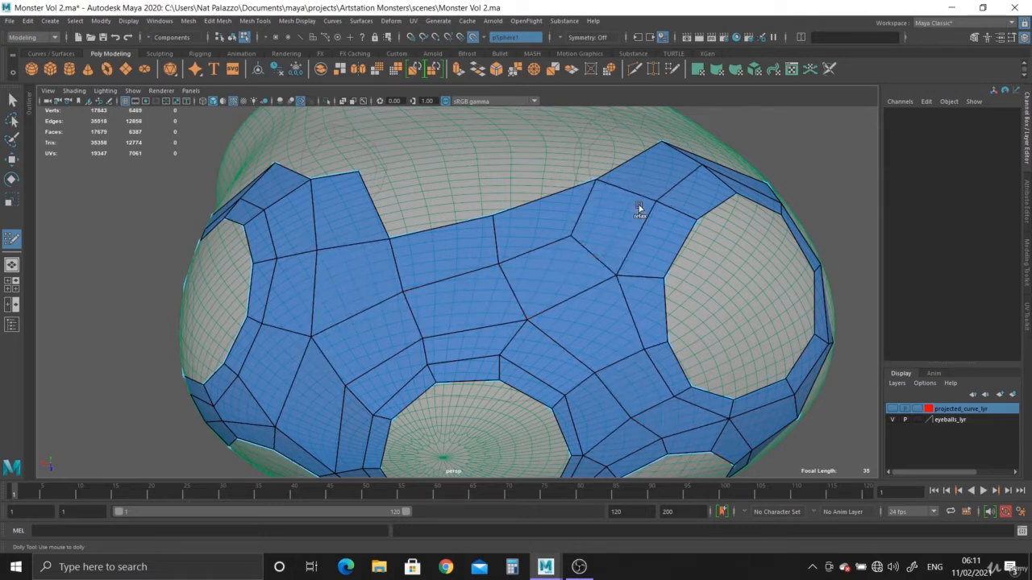
Step: Add a further row of three quads above the bridged area, up to the neighbouring ring's outer row
scroll(562, 330, "down", 2)
left_click_drag(562, 330, 549, 356, "alt")
scroll(548, 355, "up", 2)
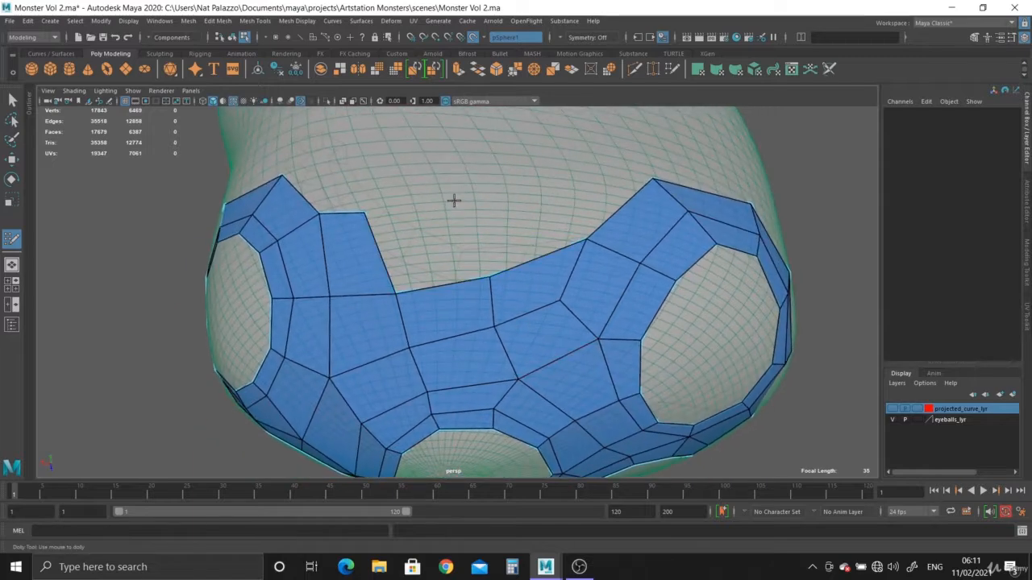
left_click(438, 230, "shift")
left_click(523, 229, "shift")
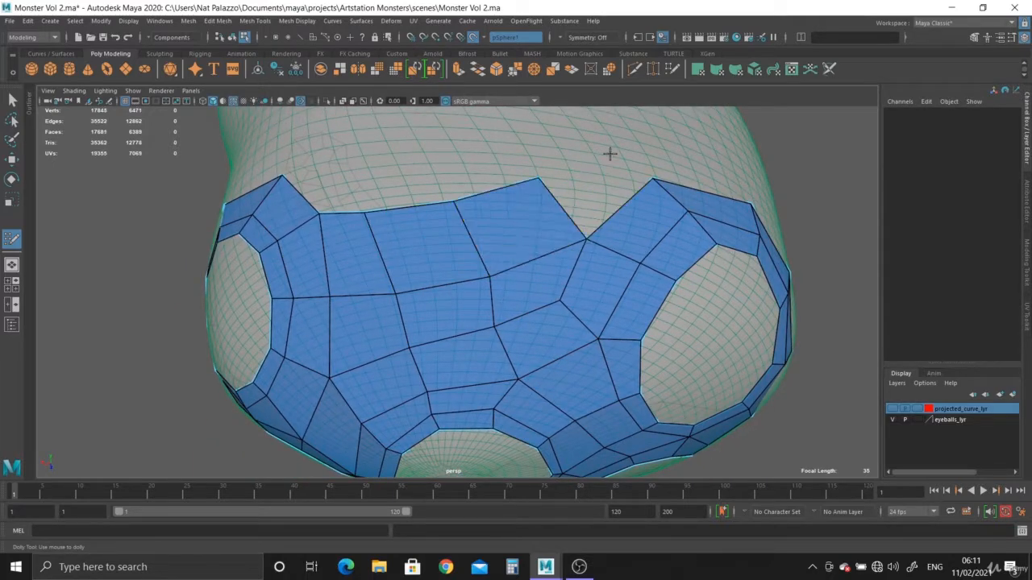
left_click(603, 162, "shift")
Step: Continue the new outer row around the neighbouring tentacle's ring with three quads
left_click_drag(613, 223, 521, 241, "alt")
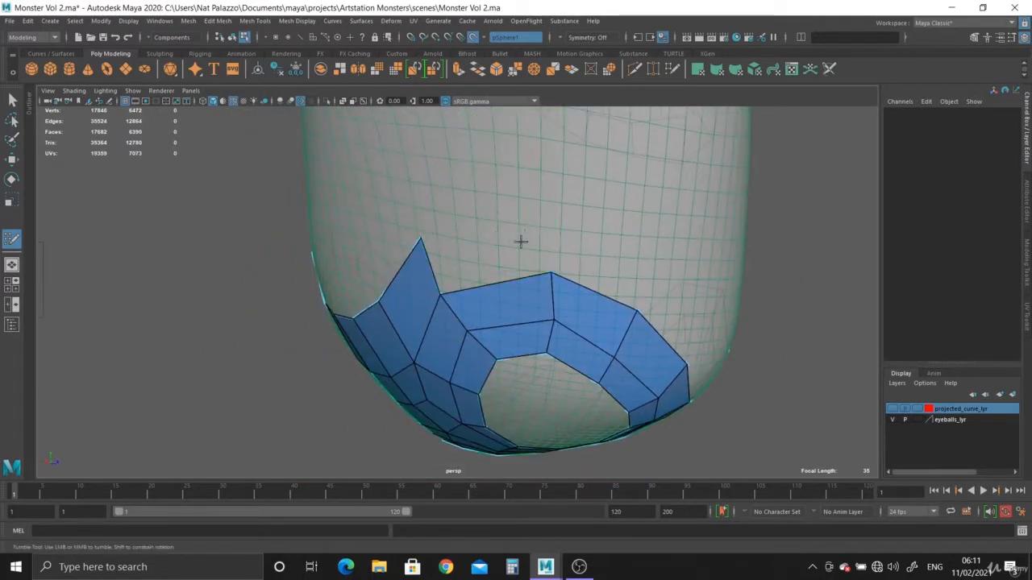
left_click(575, 250, "shift")
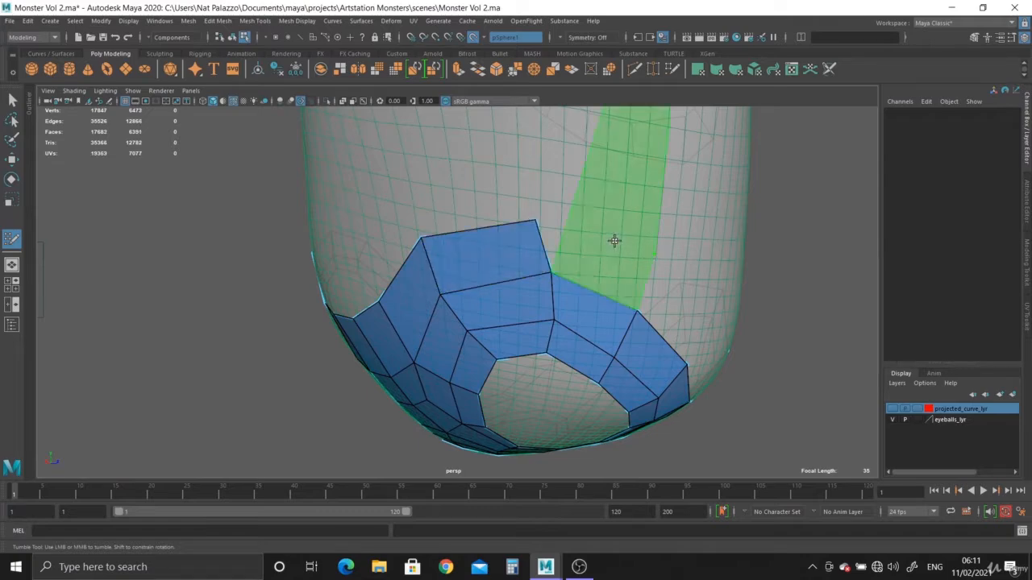
left_click(616, 245, "shift")
key("ctrl+z")
mouse_move(560, 271)
left_mouse_down()
mouse_move(656, 298)
mouse_move(542, 292)
mouse_move(522, 269)
left_mouse_up()
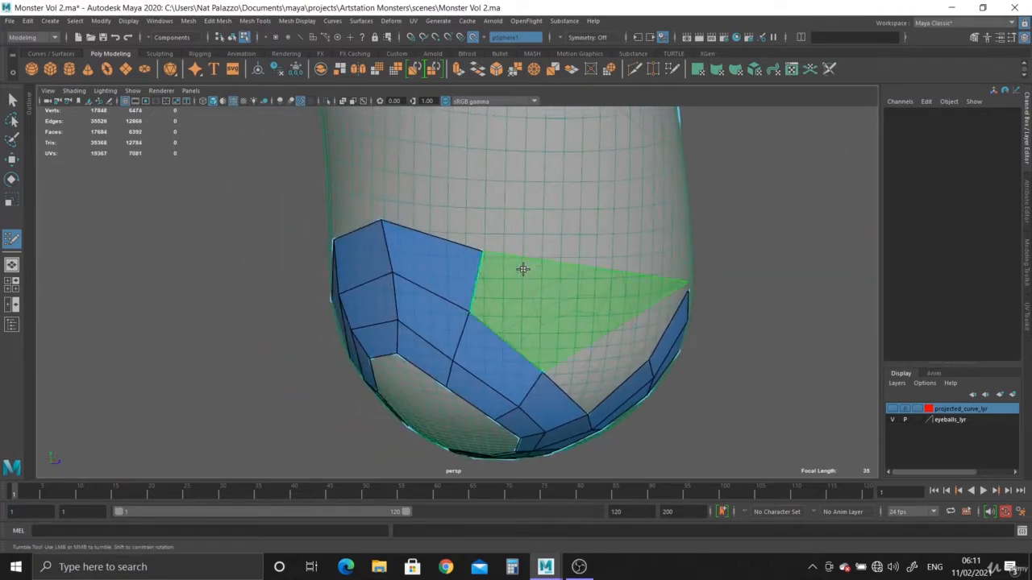
left_click(524, 321, "shift")
Step: Fill the junction between this outer row and the next tentacle's ring with a quad
mouse_move(534, 341)
left_mouse_down("alt")
mouse_move(511, 314)
mouse_move(473, 317)
left_mouse_up("alt")
middle_click_drag(438, 290, 435, 322, "alt")
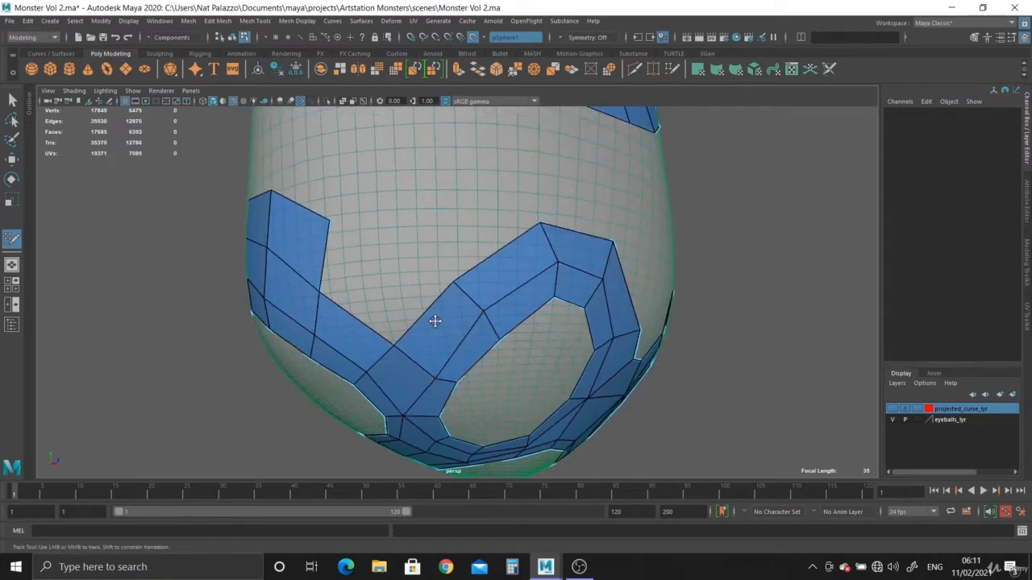
left_click(392, 293, "shift")
Step: Start the outer row over the next tentacle's ring with a quad, adjust its top vertex and add an adjoining quad
left_click(490, 175)
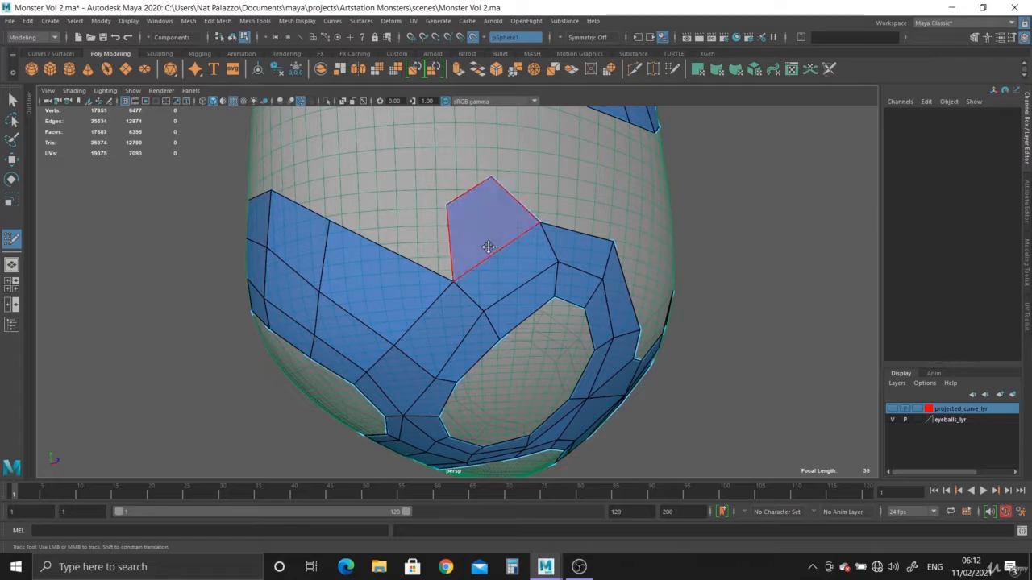
left_click(472, 219, "shift")
left_click_drag(472, 219, 452, 251, "alt")
left_click_drag(290, 196, 321, 179)
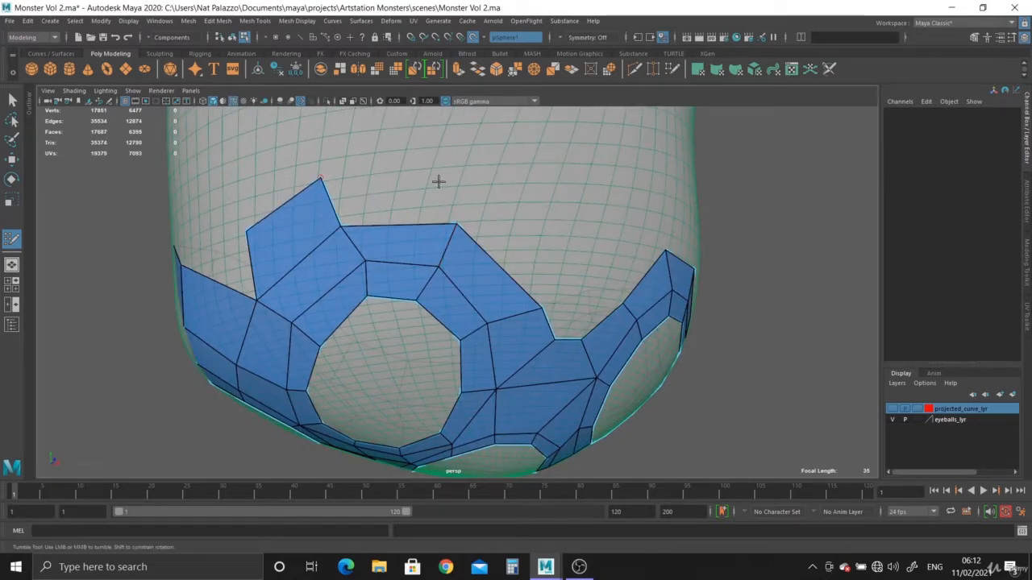
left_click(389, 187, "shift")
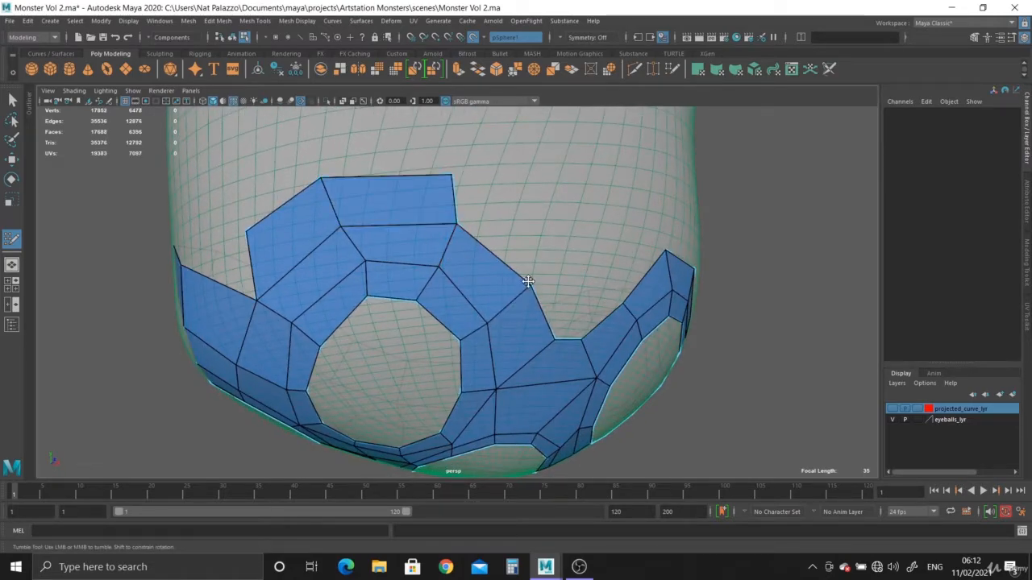
Step: Extend the outer row with a quad, bridge the row's top edge up to the mouth loop's lower corner, and adjust the shared vertex
left_click(484, 205, "shift")
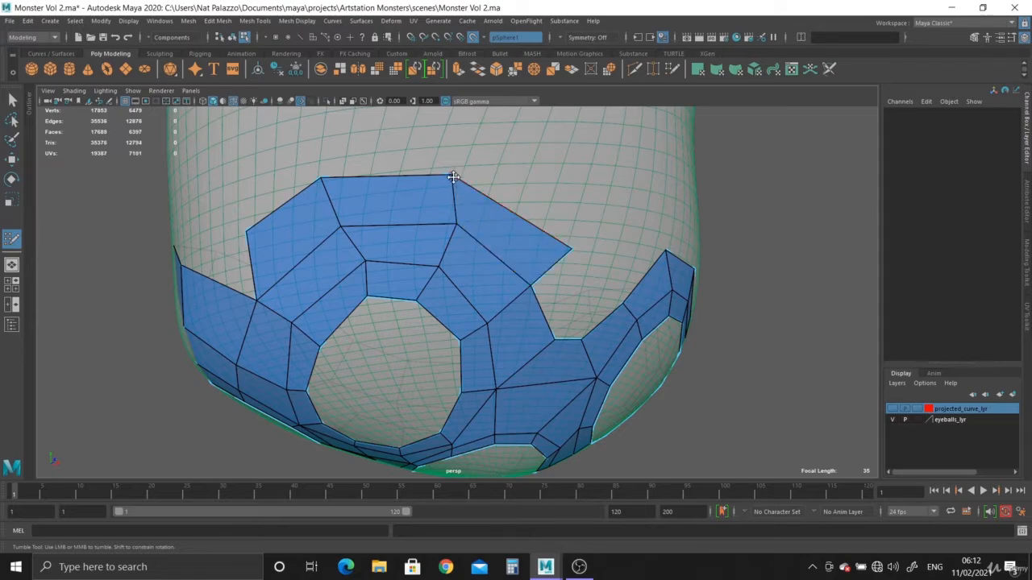
left_click_drag(453, 176, 472, 176)
right_click_drag(514, 205, 330, 135, "alt")
mouse_move(330, 134)
left_mouse_down("alt")
mouse_move(396, 204)
mouse_move(359, 266)
left_mouse_up("alt")
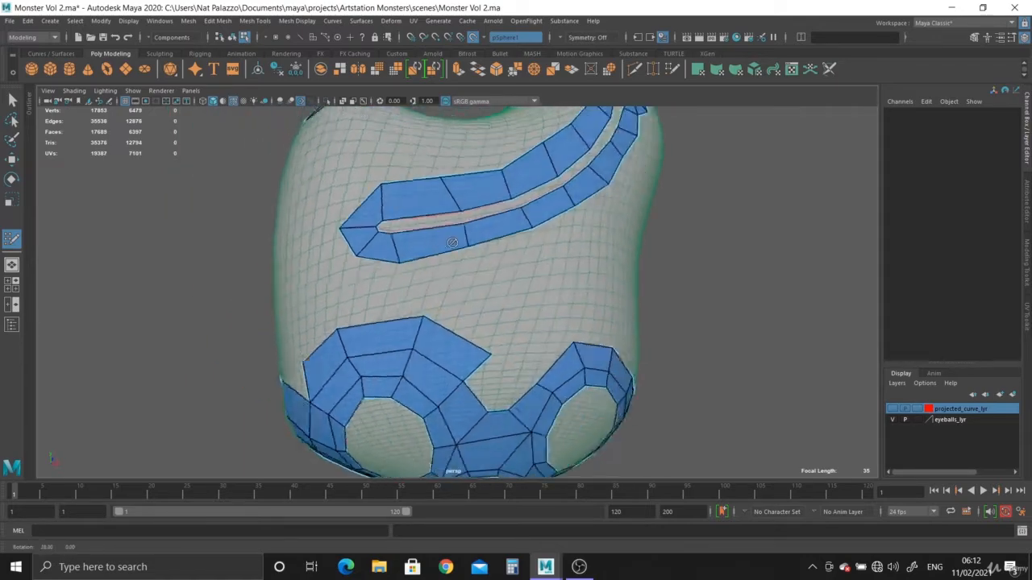
right_click_drag(359, 266, 420, 294, "alt")
left_click_drag(360, 258, 379, 281, "alt")
right_click_drag(378, 282, 428, 341, "alt")
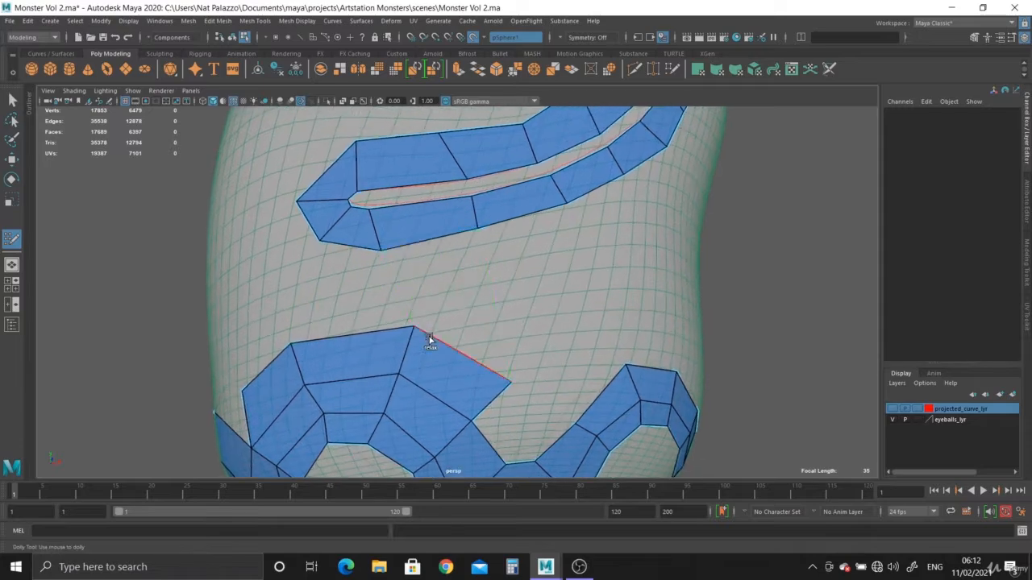
left_click_drag(428, 341, 438, 309, "alt")
right_click_drag(438, 309, 393, 264, "alt")
left_click(395, 270, "shift")
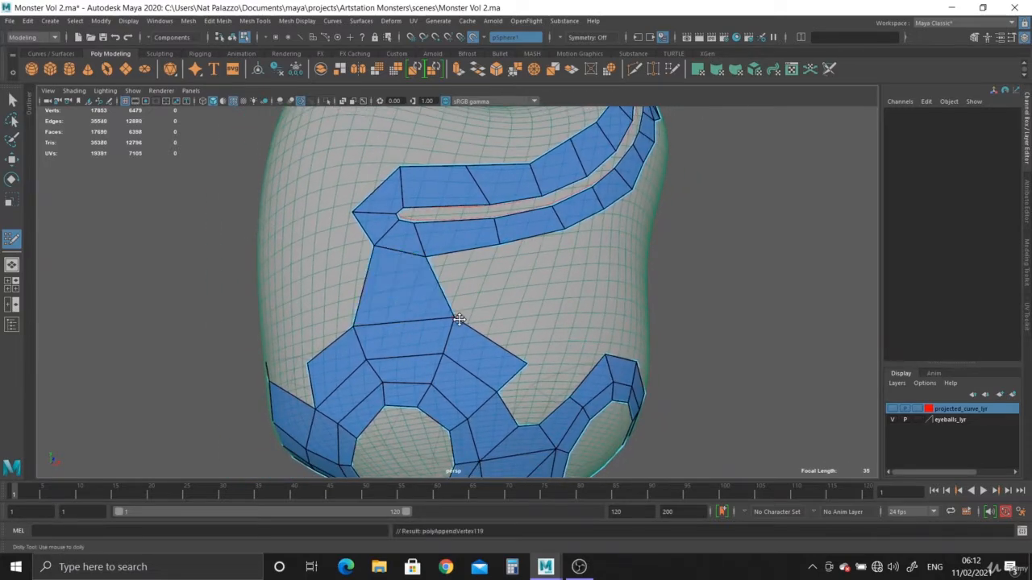
left_click_drag(452, 318, 439, 316)
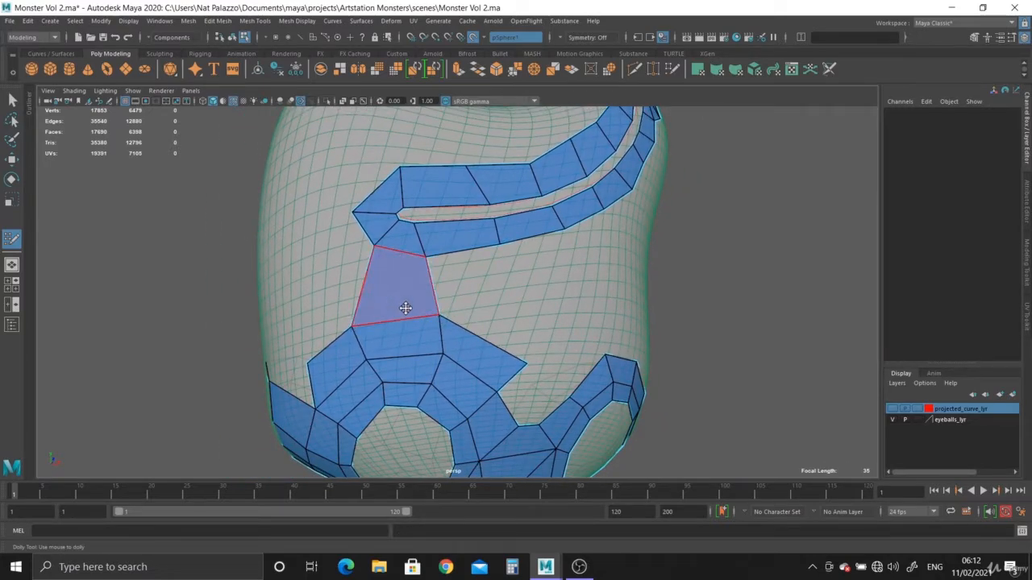
left_click(380, 293, "ctrl")
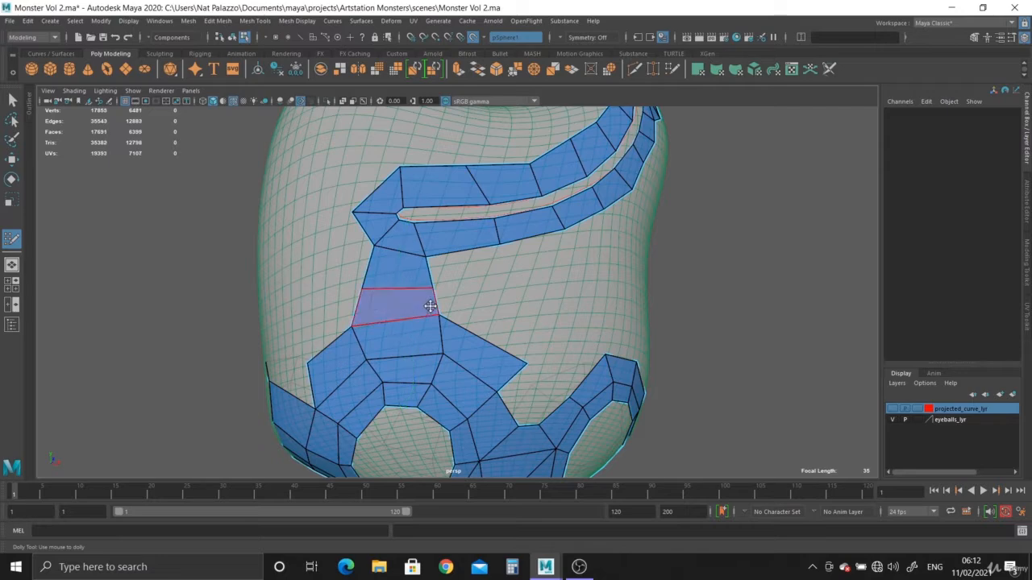
mouse_move(500, 345)
left_mouse_down("alt")
mouse_move(430, 304)
mouse_move(381, 295)
mouse_move(491, 325)
left_mouse_up("alt")
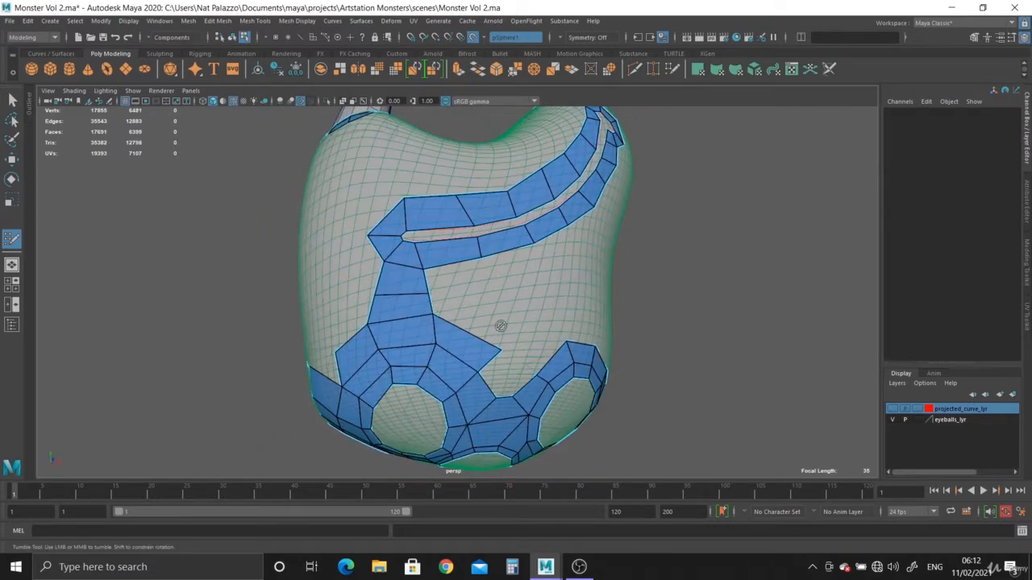
key("ctrl+z")
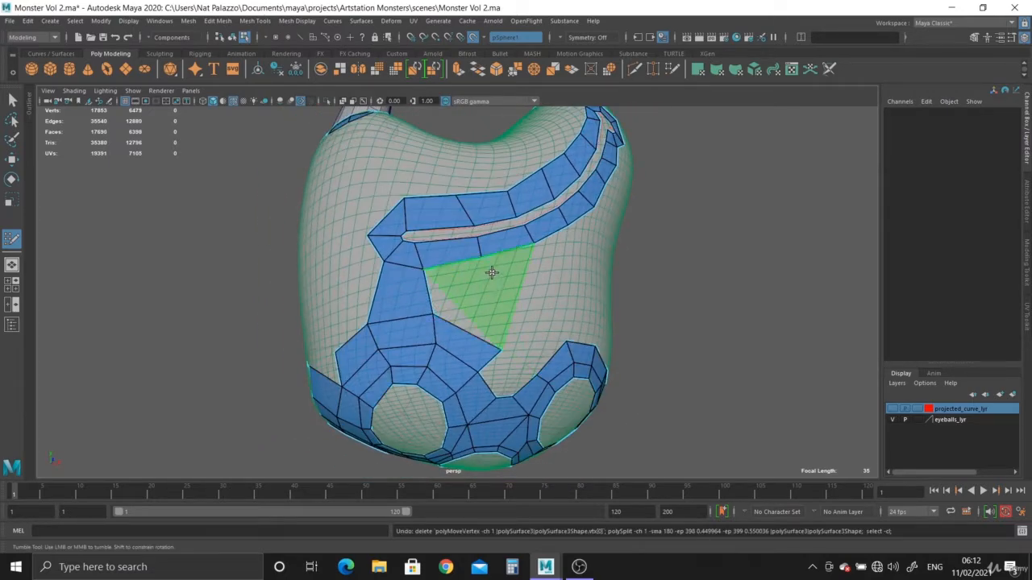
Step: Fill the notch between the two neighbouring tentacle rings with two quads and adjust their top vertices into an even border
scroll(491, 272, "up", 3)
middle_click_drag(491, 271, 488, 191, "alt")
left_click_drag(534, 362, 498, 355, "alt")
left_click_drag(454, 286, 439, 273)
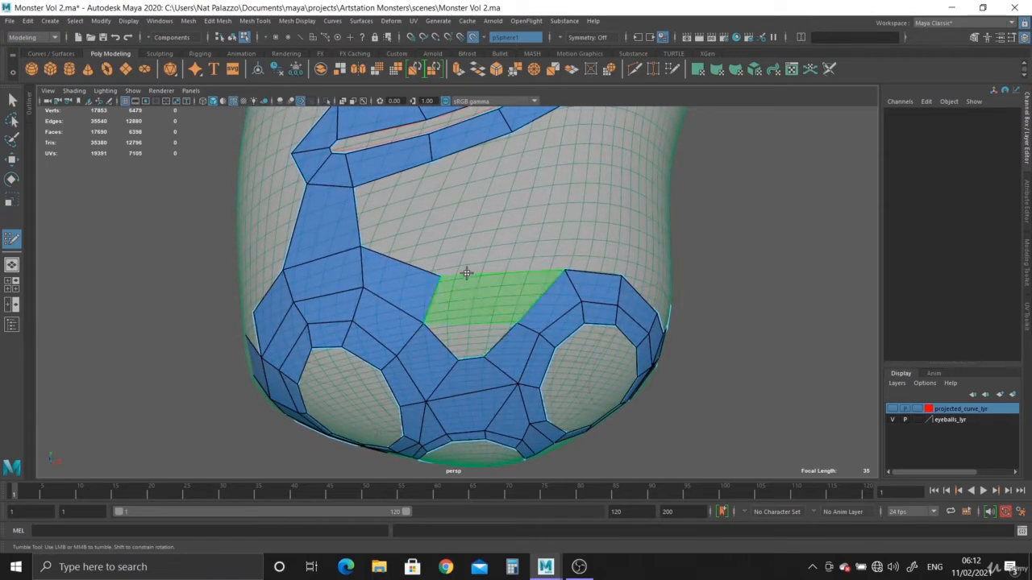
right_click_drag(465, 276, 503, 330, "alt")
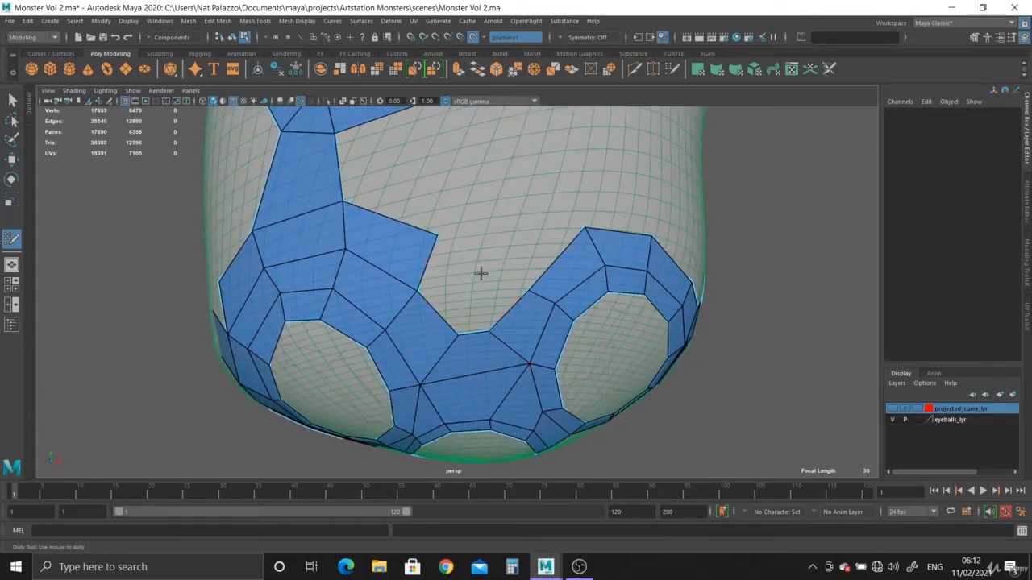
left_click(456, 287, "shift")
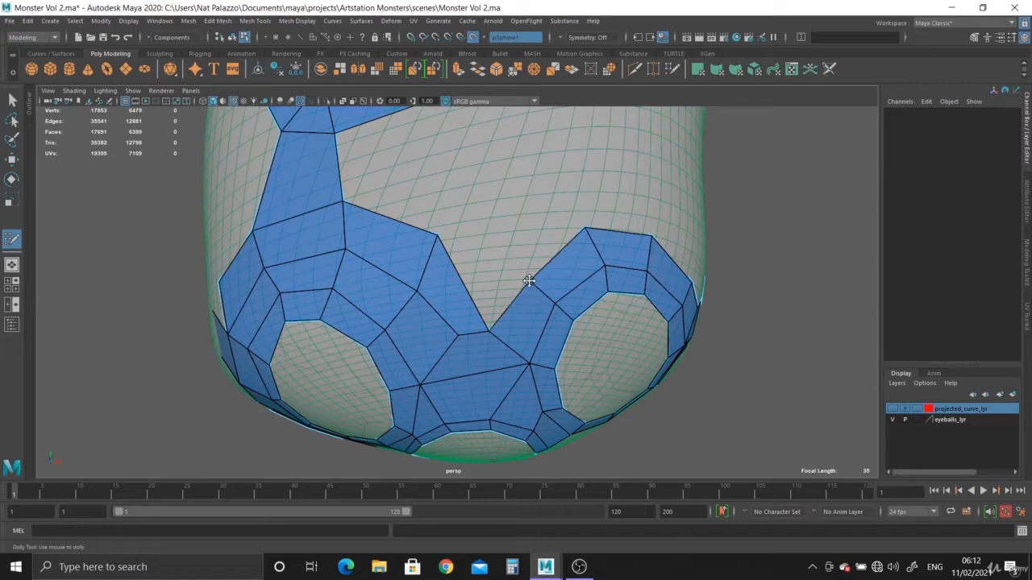
key("ctrl+z")
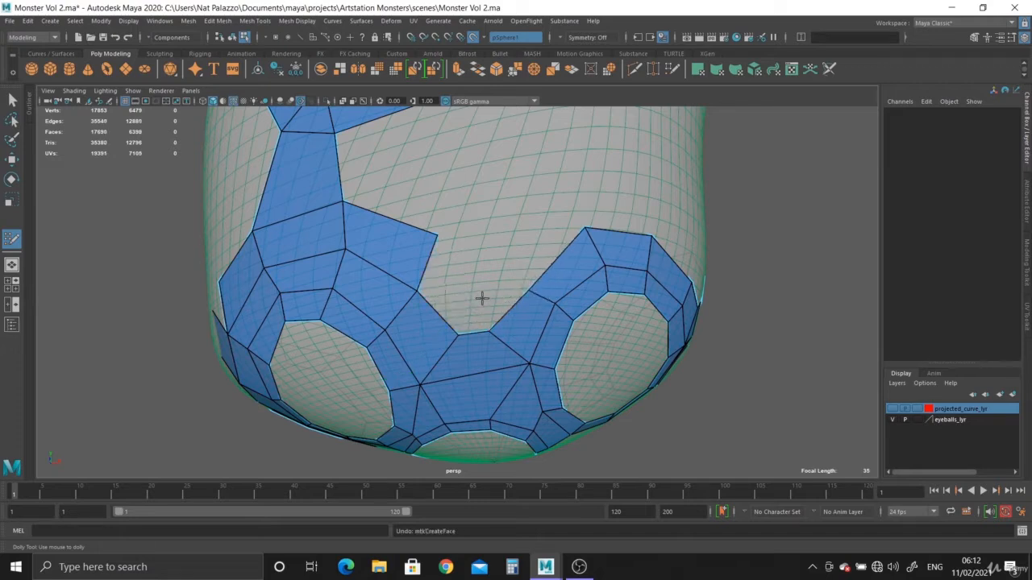
left_click(443, 287, "shift")
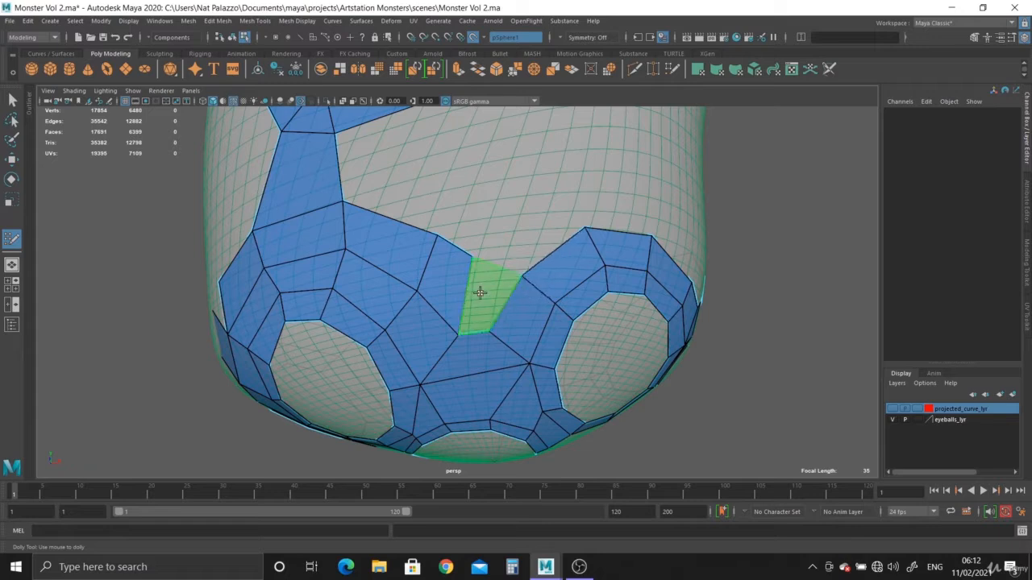
left_click(481, 292, "shift")
left_click_drag(472, 259, 525, 258)
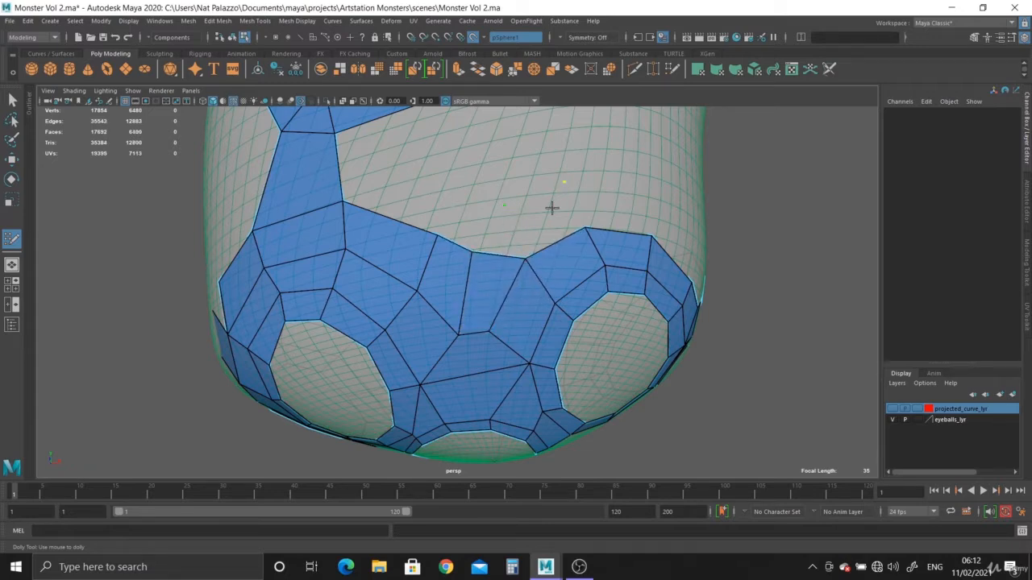
Step: Start another row above the neighbouring tentacle's ring with two quads, adjusting their shared top vertex
left_click(522, 213, "shift")
left_click_drag(509, 204, 592, 175)
left_click(629, 204, "shift")
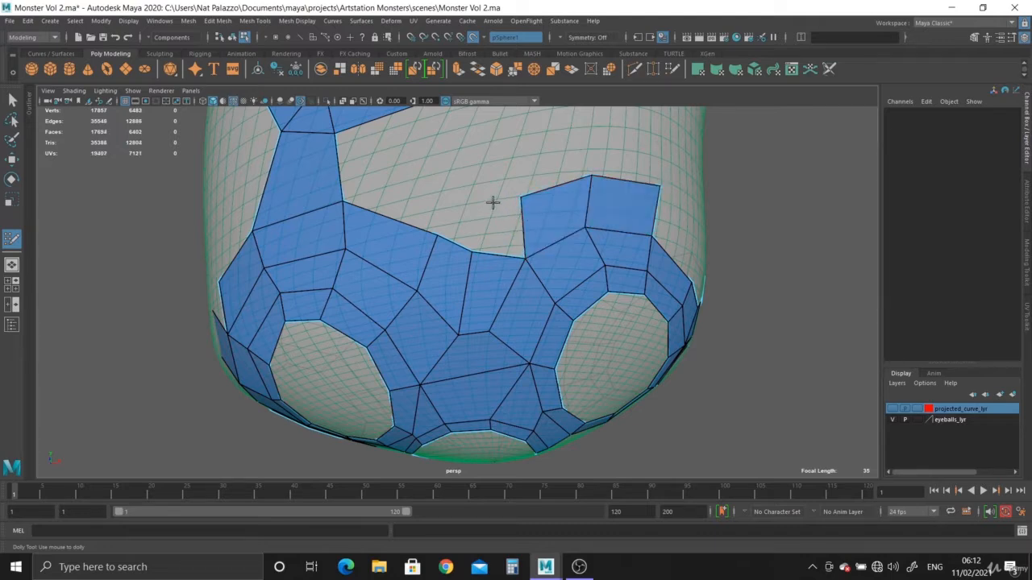
Step: Continue the new row with three quads back to the bridge below the mouth, splitting the bridge with an edge loop
left_click(497, 230, "shift")
left_click_drag(434, 239, 420, 228)
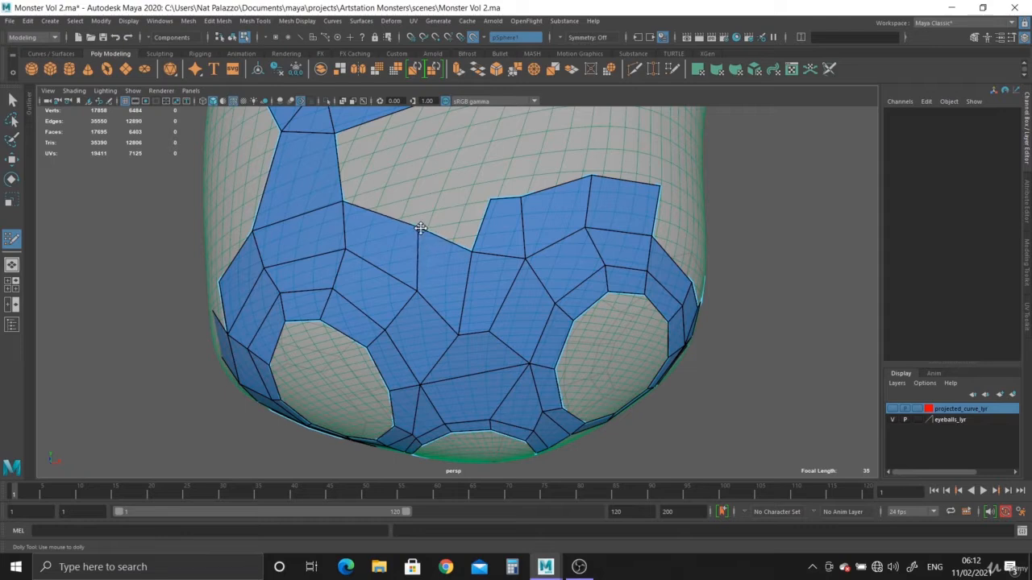
left_click(448, 219, "shift")
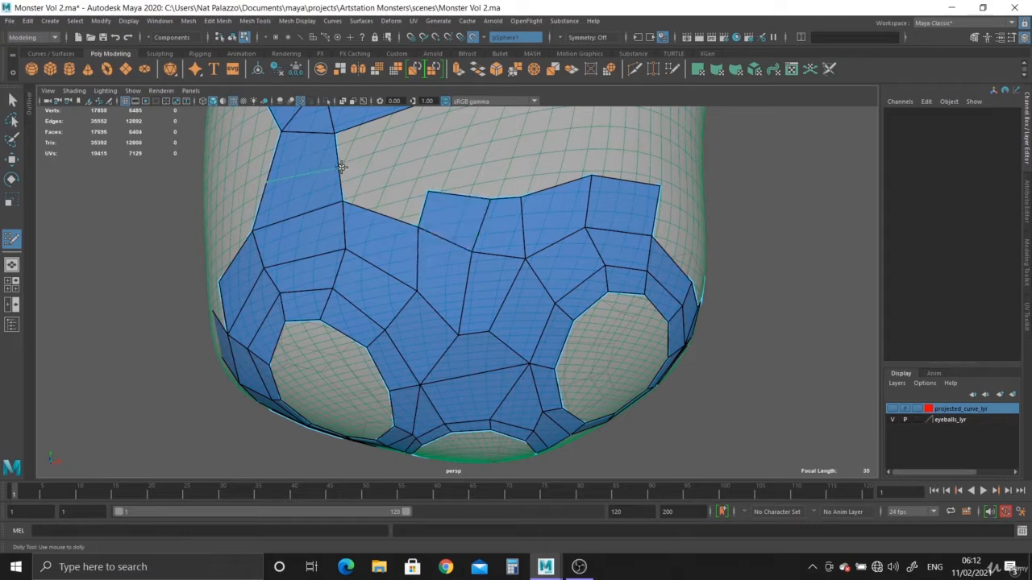
left_click(377, 187, "shift")
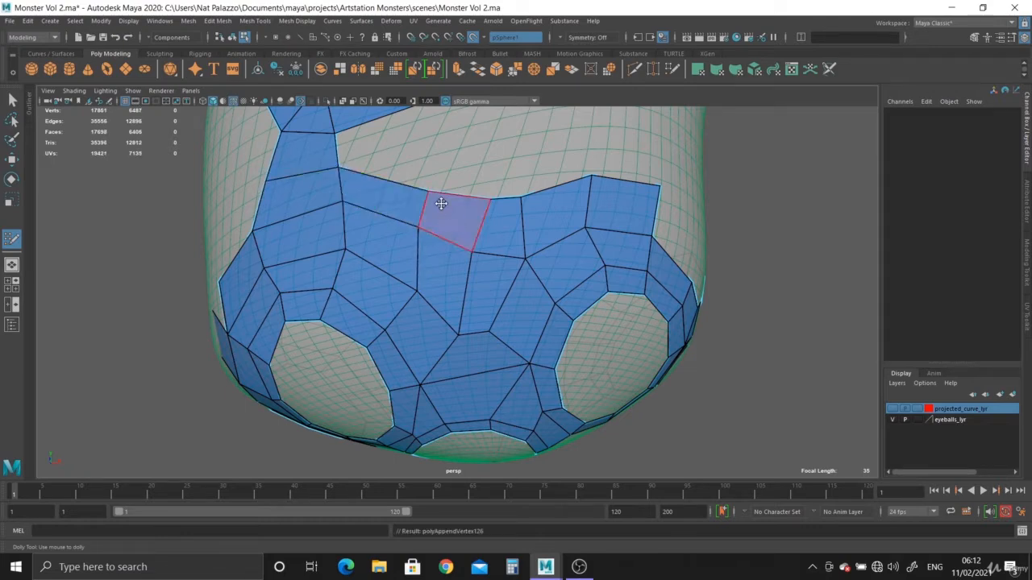
Step: Fill two quads between the row and the mouth loop's lower edge, spacing out the mouth loop's edge and raising the row's vertex
middle_click_drag(476, 192, 419, 275, "alt")
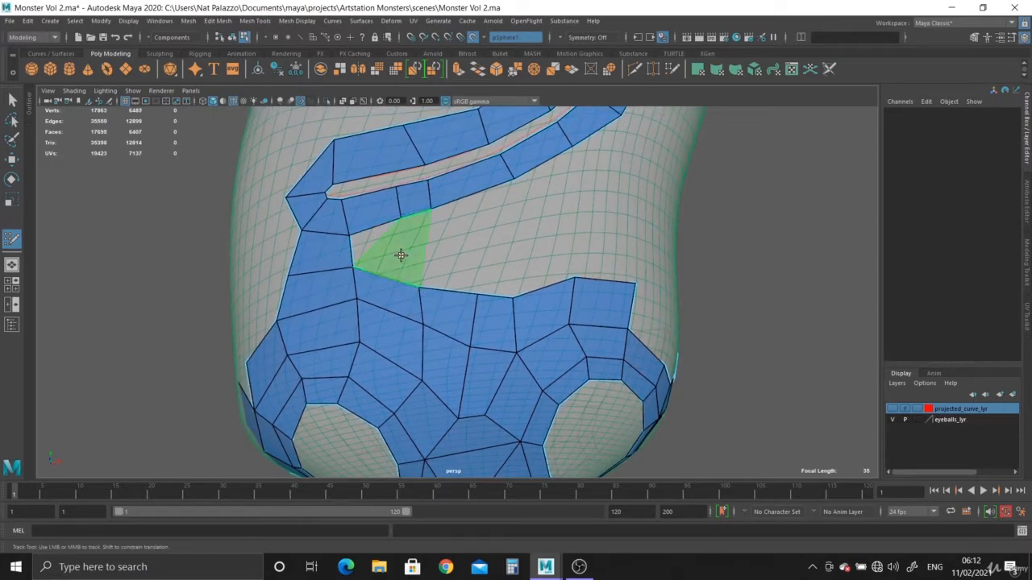
left_click(403, 251, "shift")
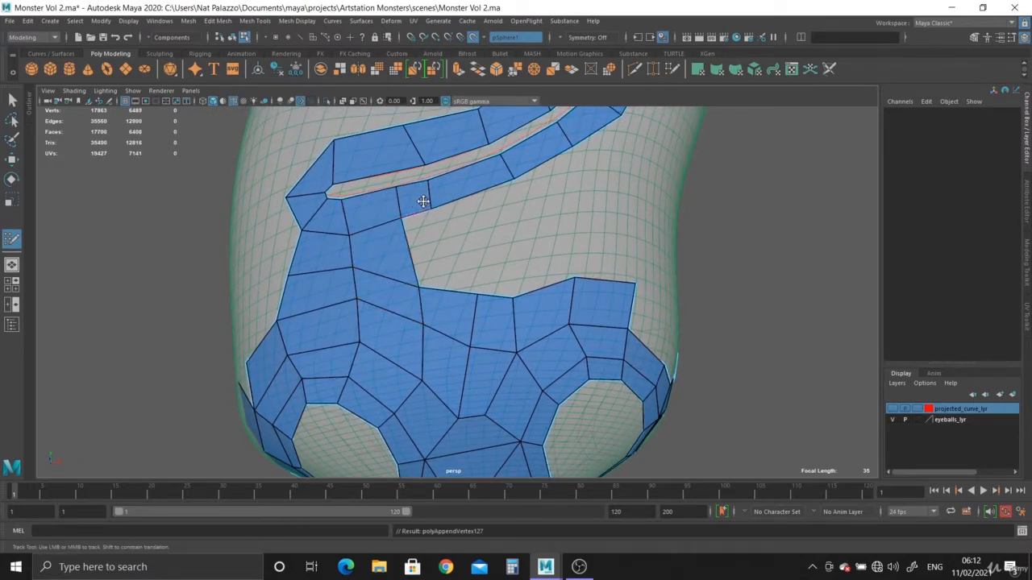
left_click_drag(422, 196, 466, 190)
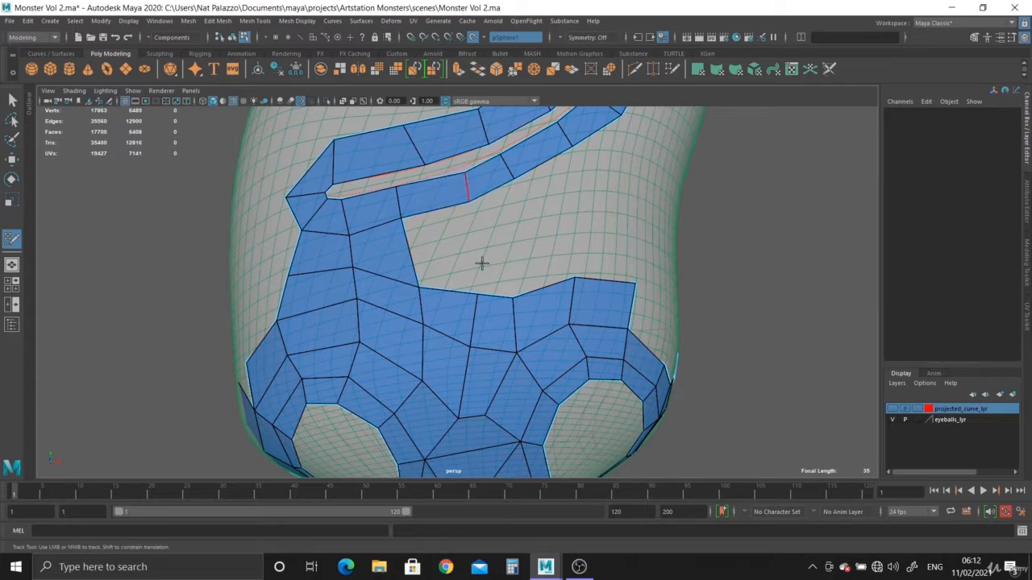
left_click_drag(479, 298, 472, 271)
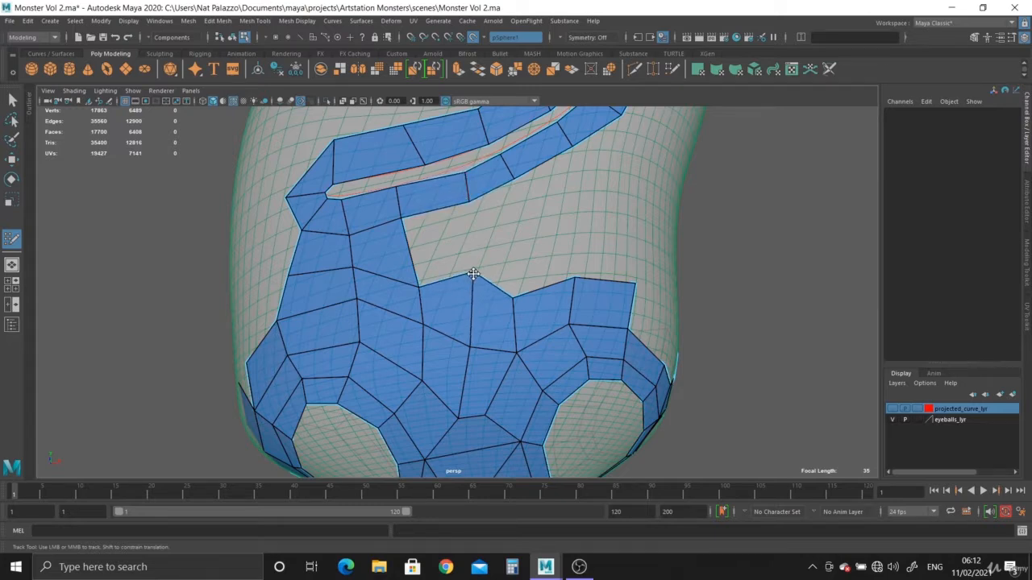
left_click(442, 246, "shift")
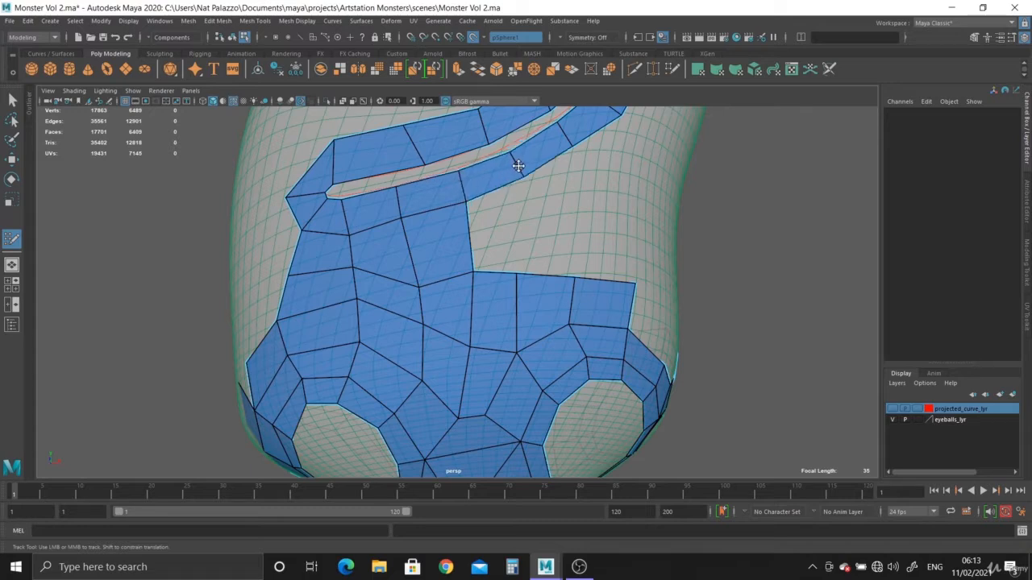
Step: Fill the rest of the gap below the mouth loop with three quads, raising the row's top vertices to even its border
mouse_move(502, 283)
left_mouse_down("alt")
mouse_move(482, 315)
mouse_move(487, 287)
left_mouse_up("alt")
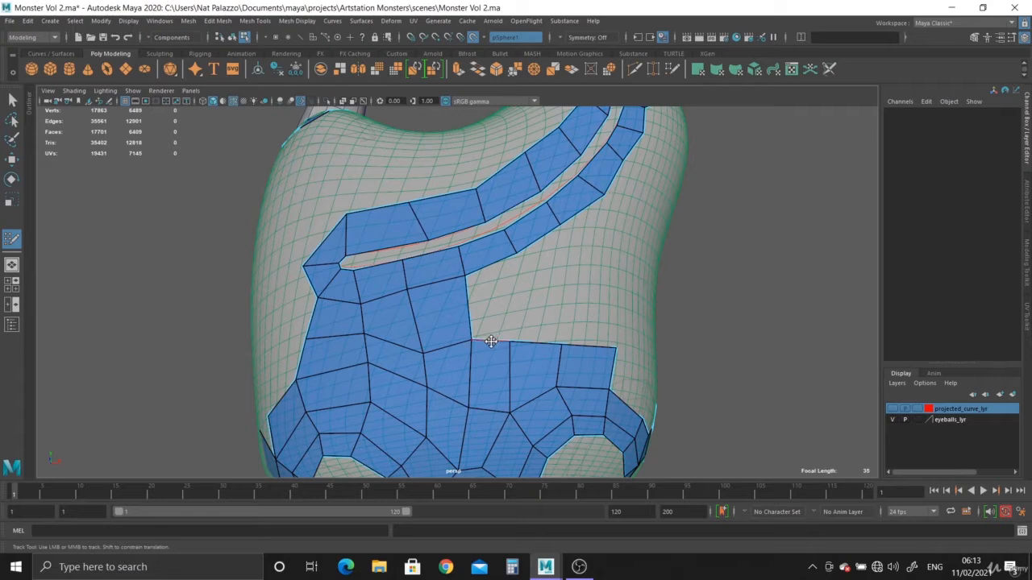
mouse_move(510, 345)
left_mouse_down()
mouse_move(521, 328)
mouse_move(558, 340)
mouse_move(561, 326)
left_mouse_up()
left_click(505, 305, "shift")
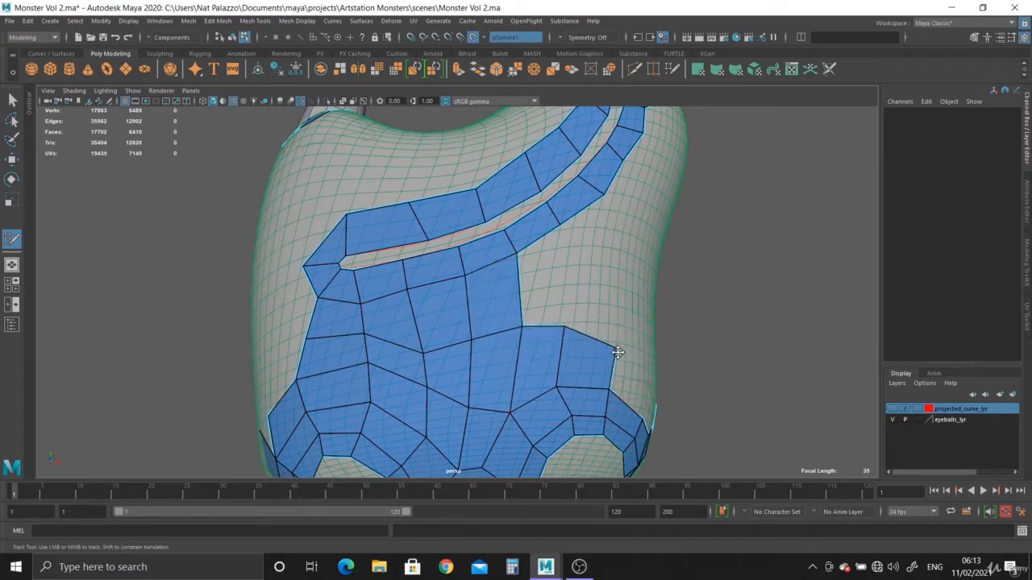
left_click_drag(618, 352, 625, 331)
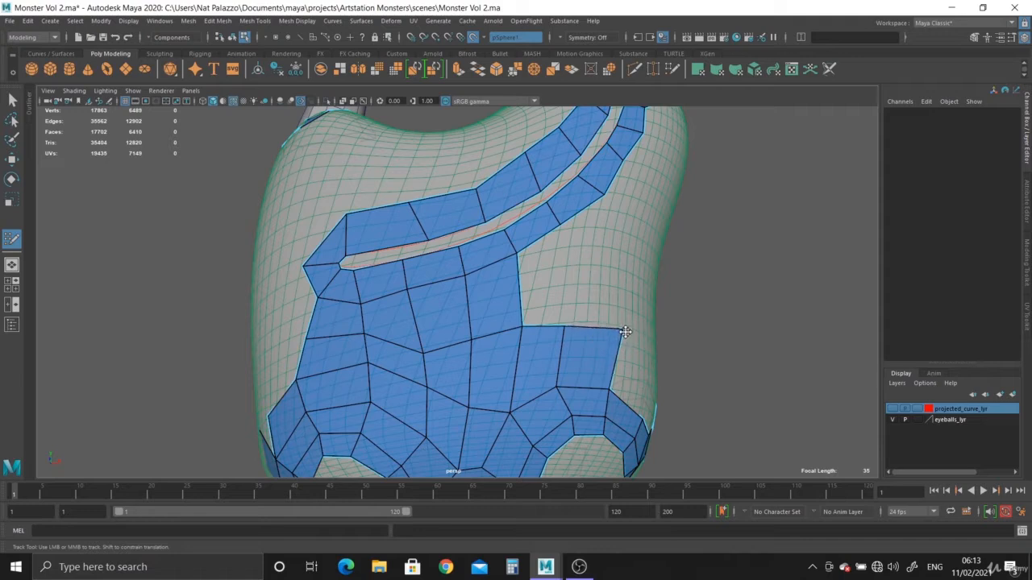
left_click(543, 279, "shift")
left_click_drag(585, 301, 525, 280, "alt")
left_click(545, 268, "shift")
Step: Insert a horizontal edge loop through the tall quads between the mouth loop and the row below it
right_click_drag(545, 267, 504, 330, "alt")
left_click_drag(504, 330, 491, 330, "alt")
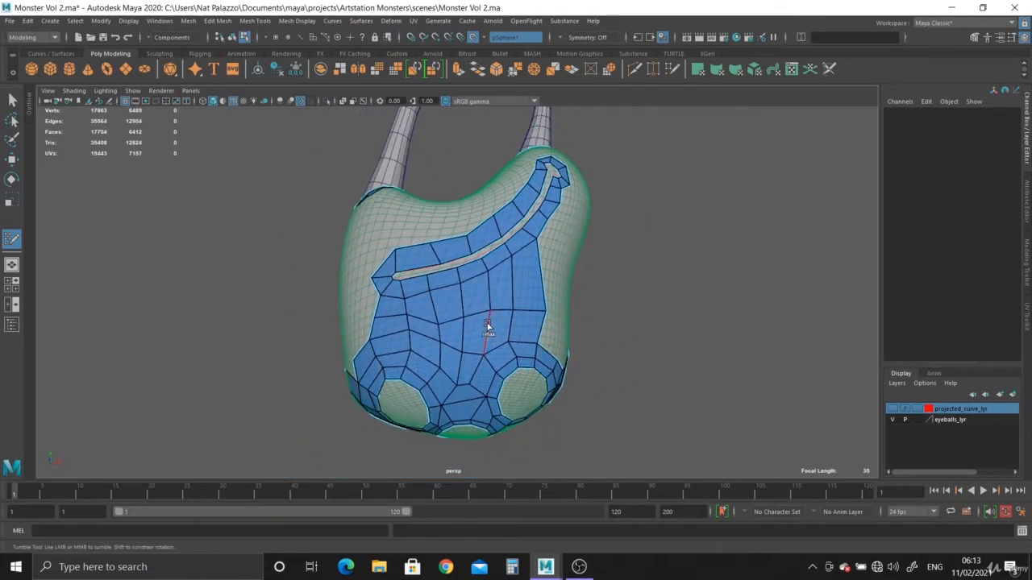
right_click_drag(491, 330, 594, 391, "alt")
left_click_drag(619, 371, 578, 360, "alt")
right_click_drag(578, 359, 589, 375, "alt")
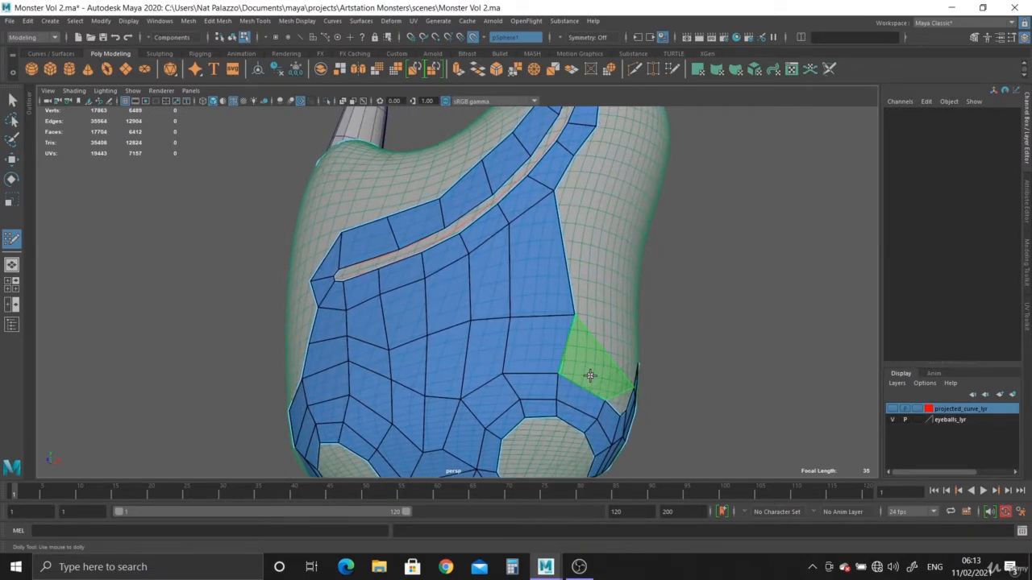
left_click(563, 262, "ctrl")
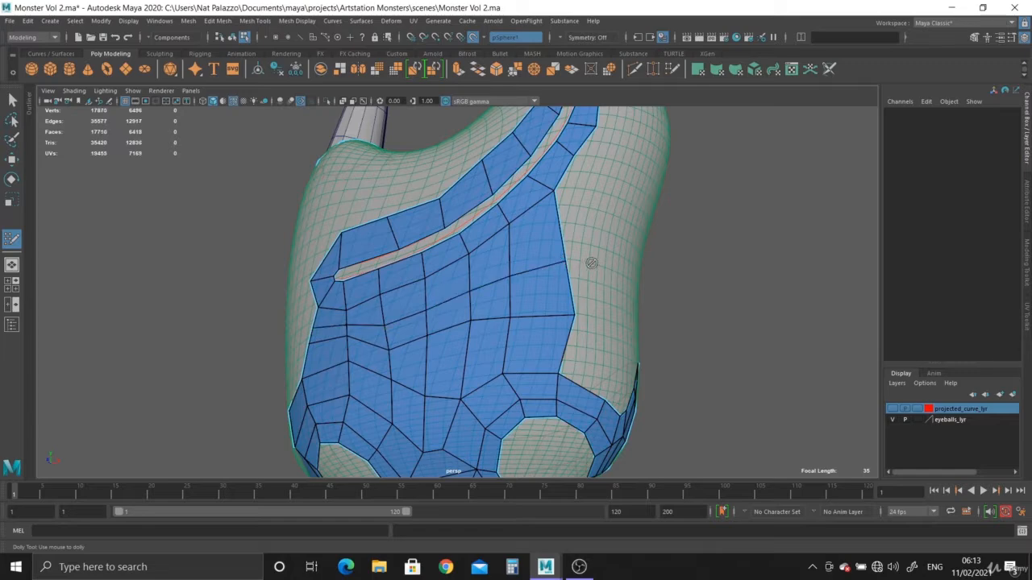
Step: Relax the vertices of the patch below the mouth, from its side border across to the opposite edge
left_click_drag(591, 263, 560, 295, "alt")
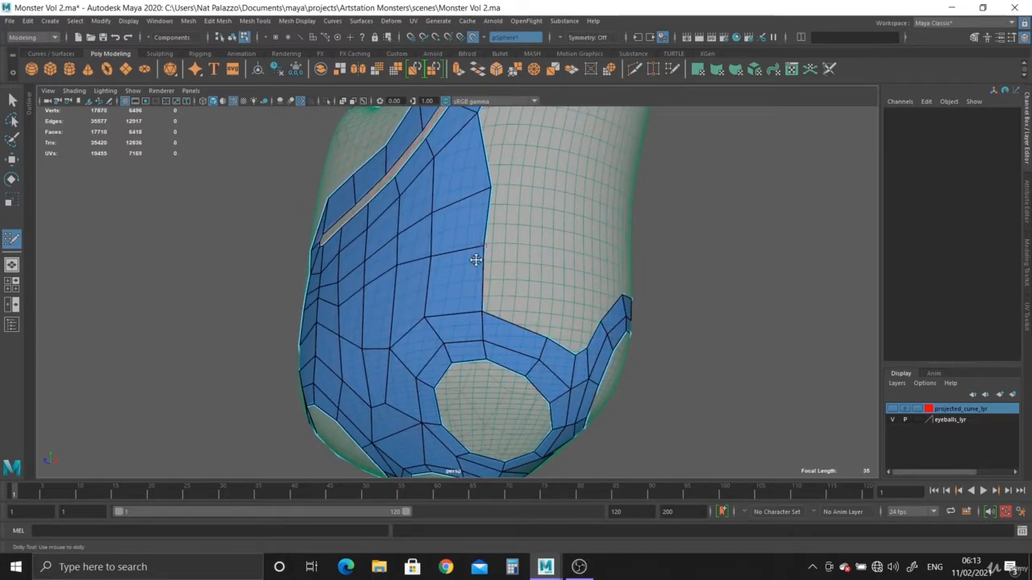
mouse_move(476, 260)
left_mouse_down("alt")
mouse_move(546, 302)
mouse_move(508, 290)
mouse_move(532, 287)
mouse_move(447, 267)
mouse_move(398, 283)
mouse_move(451, 242)
left_mouse_up("alt")
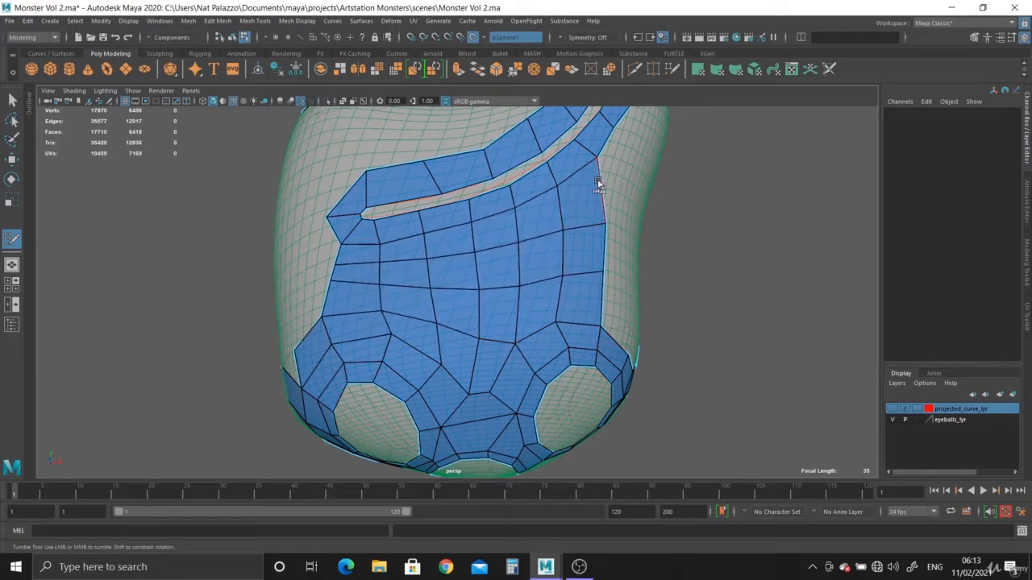
left_click_drag(598, 184, 604, 264, "shift")
mouse_move(339, 248)
left_mouse_down("shift")
mouse_move(334, 291)
mouse_move(400, 317)
left_mouse_up("shift")
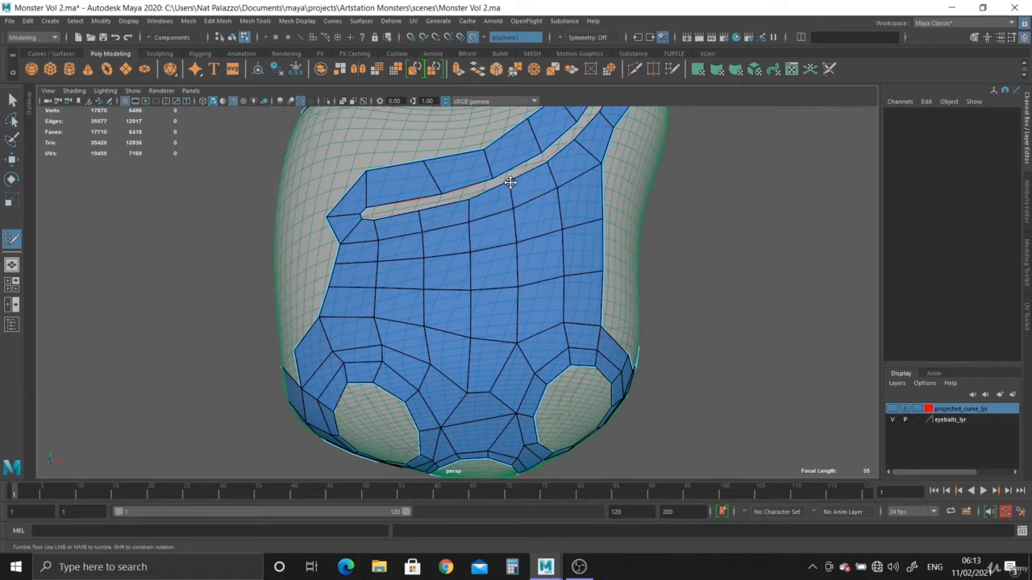
Step: Add a column of three quads along the patch's side border, from the tentacle ring's outer row up toward the mouth loop
left_click_drag(577, 281, 431, 279, "alt")
right_click_drag(431, 279, 492, 352, "alt")
mouse_move(492, 352)
left_mouse_down("alt")
mouse_move(505, 373)
mouse_move(493, 360)
left_mouse_up("alt")
left_click(398, 295, "shift")
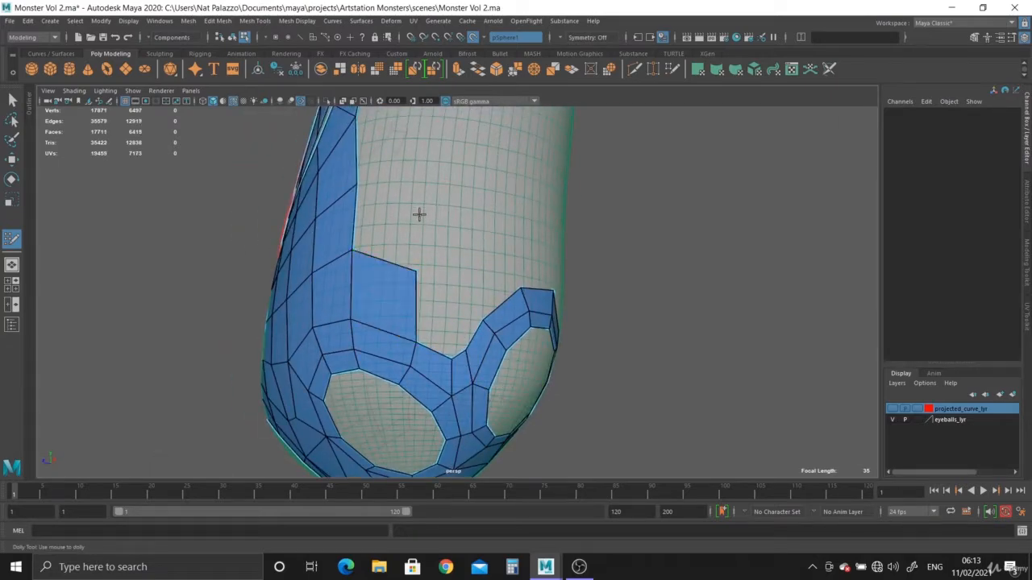
left_click(372, 213, "shift")
left_click_drag(392, 219, 500, 271, "alt")
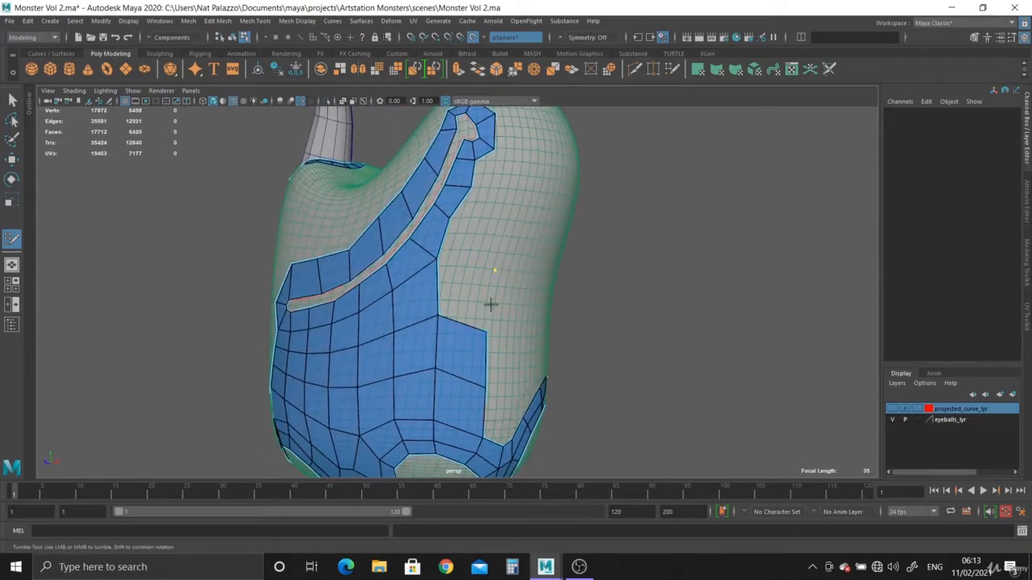
left_click(491, 281, "shift")
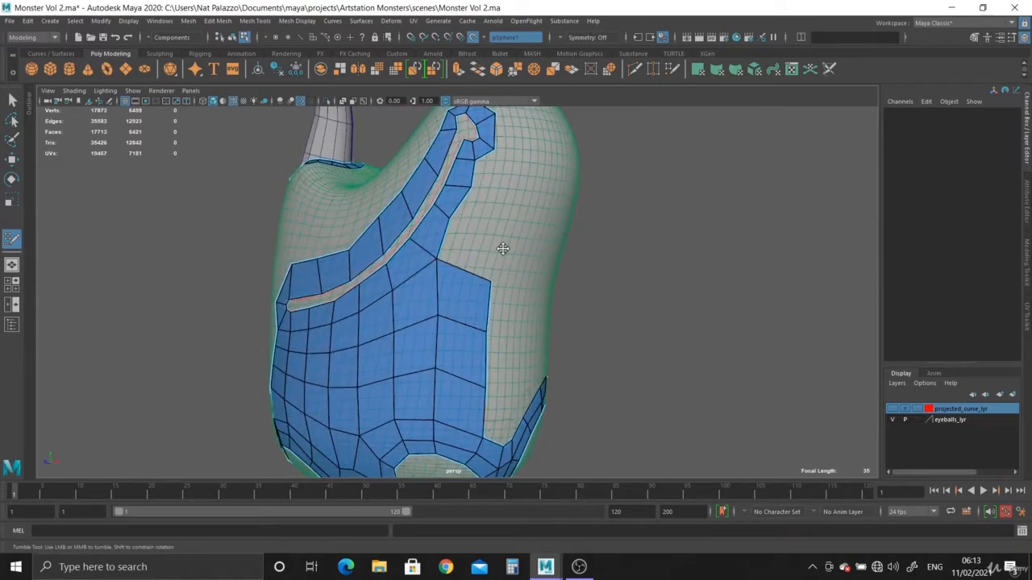
Step: Extend the column of quads up the patch's side border and connect it to the mouth loop near the mouth corner
left_click(488, 235, "shift")
left_click(516, 209, "shift")
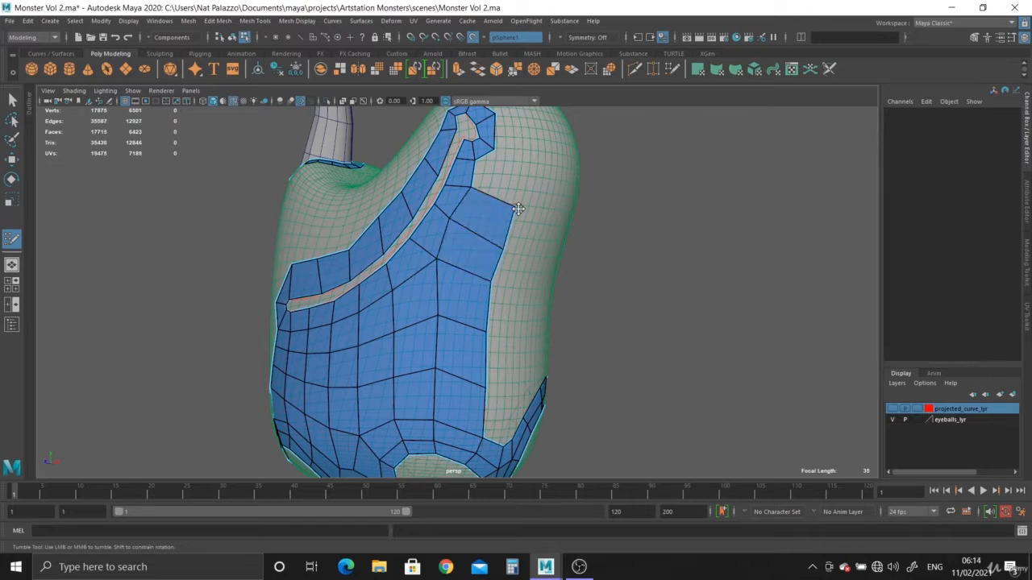
left_click(499, 179, "shift")
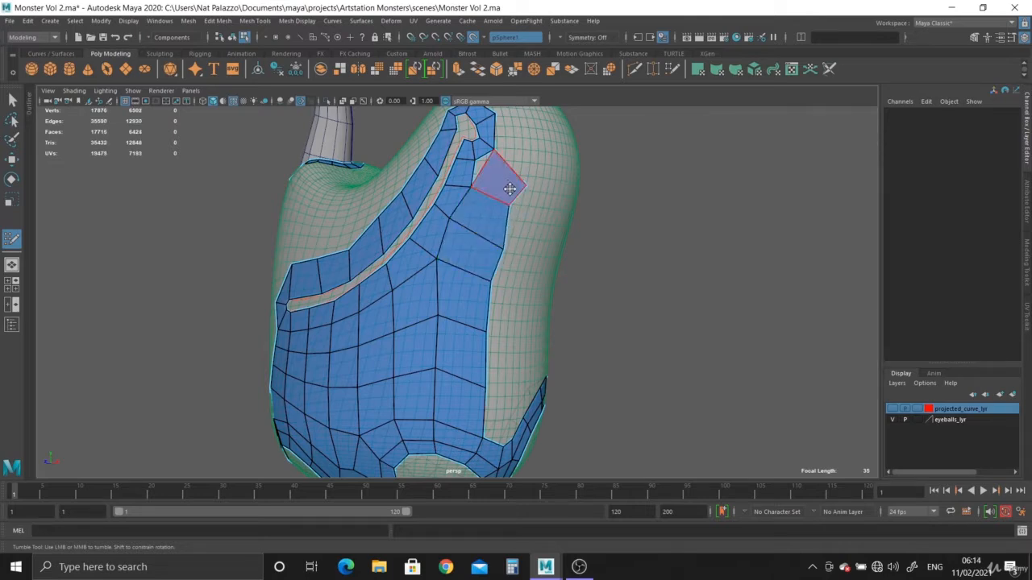
key("ctrl+z")
left_click(491, 174, "shift")
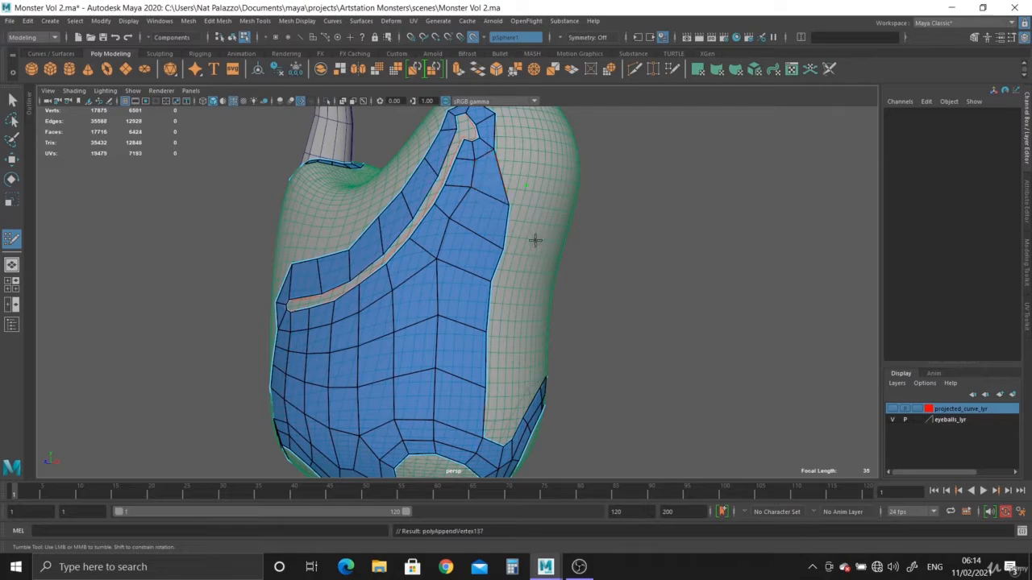
Step: Add a quad on the outer side of the mouth corner, merge its lower vertex into the patch border, and adjust the border vertices
middle_click_drag(536, 240, 544, 312, "alt")
mouse_move(530, 287)
left_mouse_down("alt")
mouse_move(505, 295)
mouse_move(474, 276)
left_mouse_up("alt")
right_click_drag(474, 276, 495, 269, "alt")
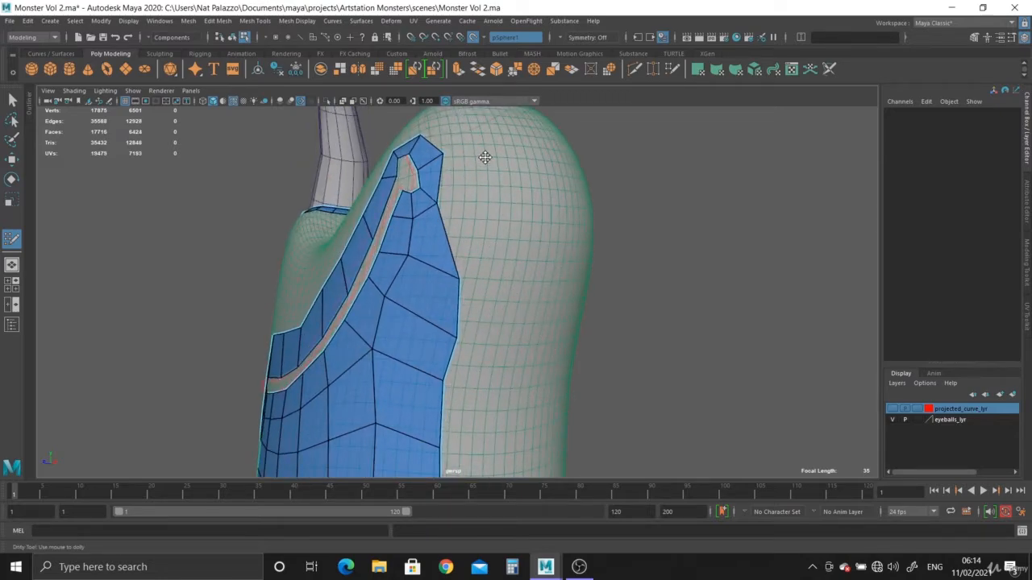
left_click(470, 187, "shift")
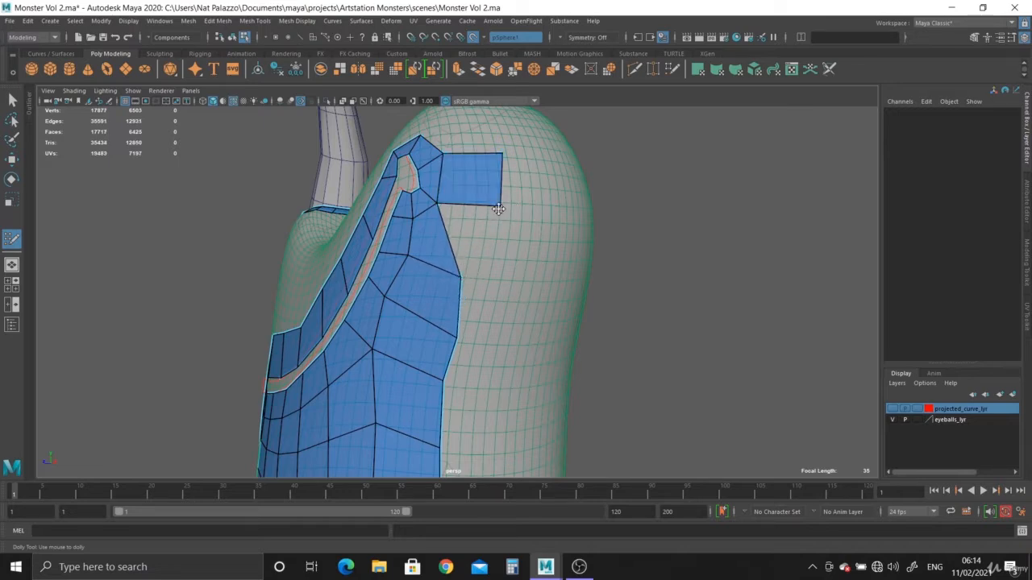
mouse_move(499, 208)
left_mouse_down()
mouse_move(458, 278)
mouse_move(480, 234)
mouse_move(476, 254)
left_mouse_up()
mouse_move(455, 339)
left_mouse_down()
mouse_move(462, 325)
mouse_move(479, 352)
mouse_move(435, 339)
left_mouse_up()
Step: Add a quad above the mouth corner and shift its top vertex toward the tentacle to even the face
middle_click_drag(450, 316, 460, 395, "alt")
left_click_drag(458, 395, 512, 355, "alt")
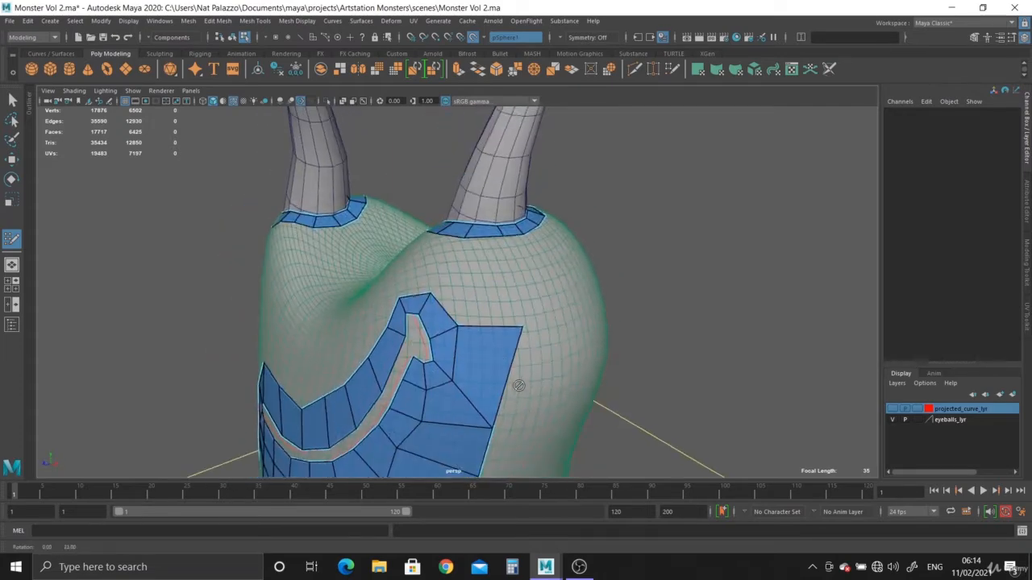
left_click(472, 301, "shift")
mouse_move(472, 300)
right_mouse_down("alt")
mouse_move(484, 318)
mouse_move(564, 290)
right_mouse_up("alt")
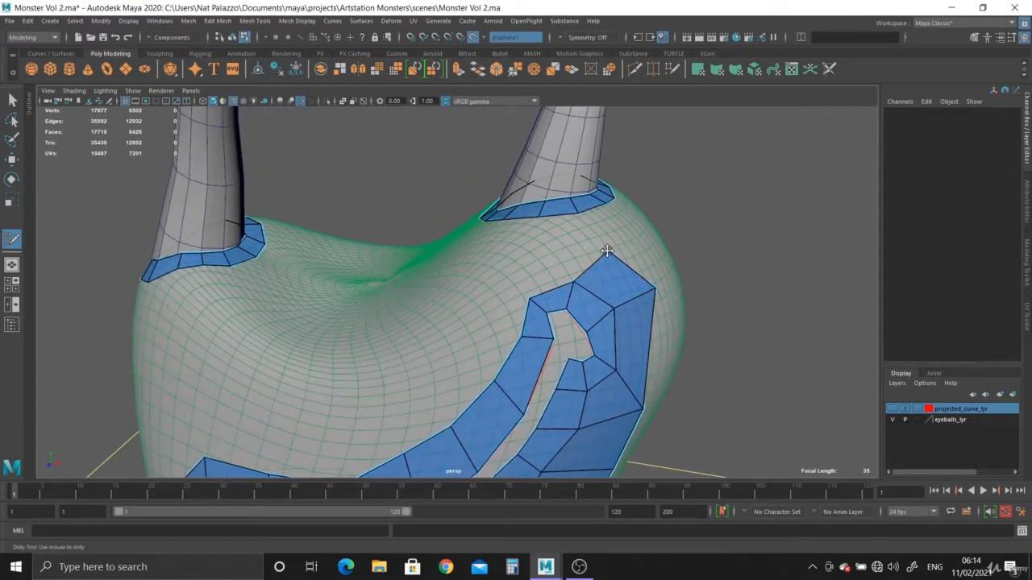
left_click_drag(607, 252, 589, 246)
Step: Continue the outer row over the mouth corner with three quads running down along the upper lip
left_click(532, 271, "shift")
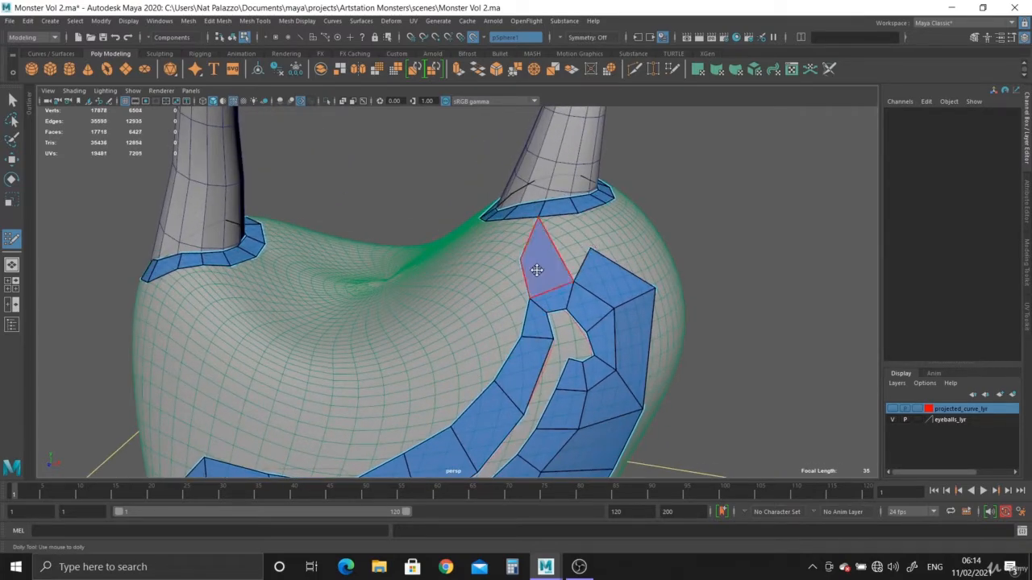
key("ctrl+z")
left_click(553, 271, "shift")
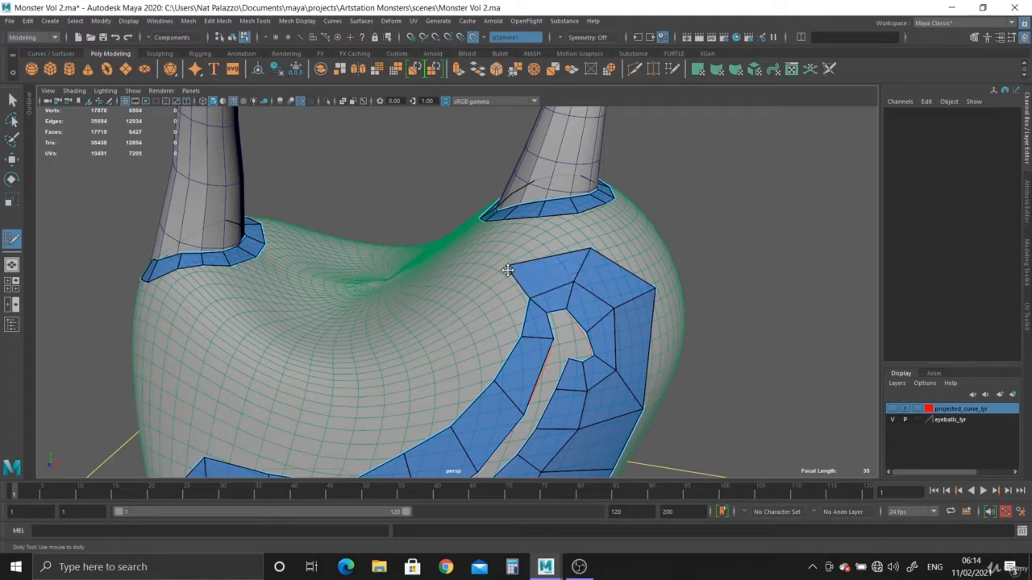
left_click(478, 345, "shift")
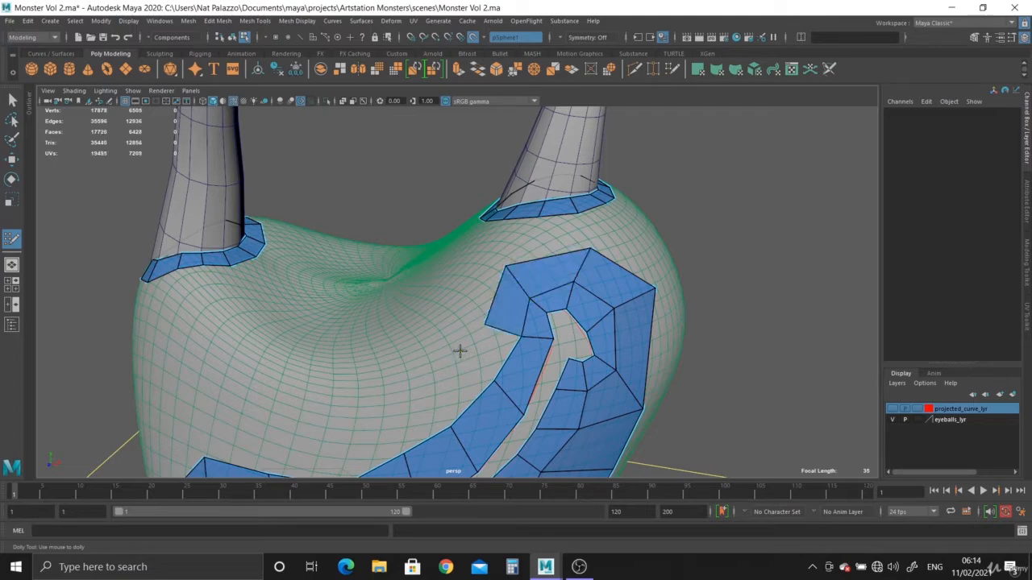
left_click(487, 348, "shift")
Step: Bridge the mouth corner patch to the tentacle ring with a quad and add two quads along the ring's inner side
left_click_drag(520, 287, 582, 262, "alt")
left_click_drag(565, 306, 545, 329, "alt")
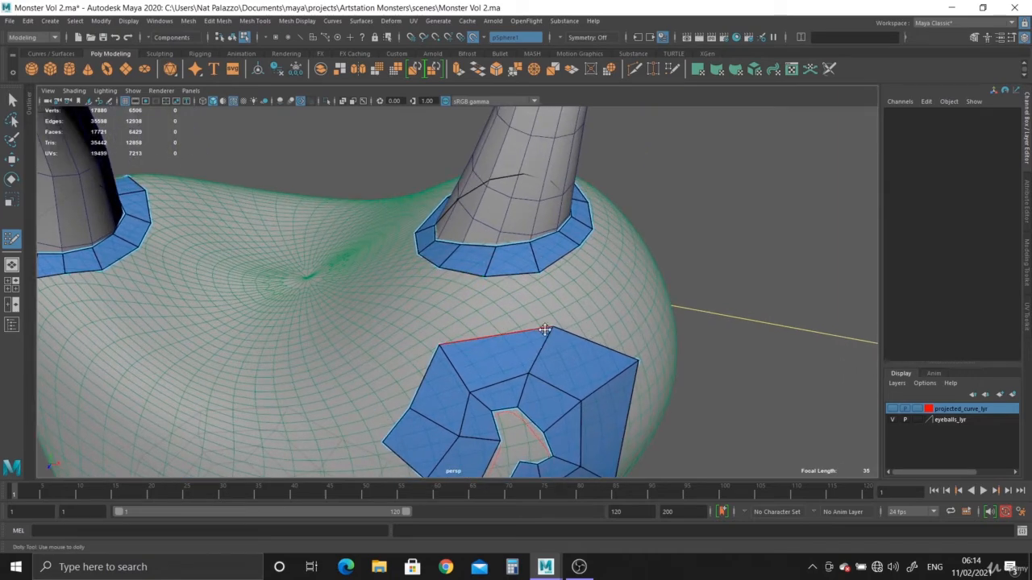
left_click(493, 300, "shift")
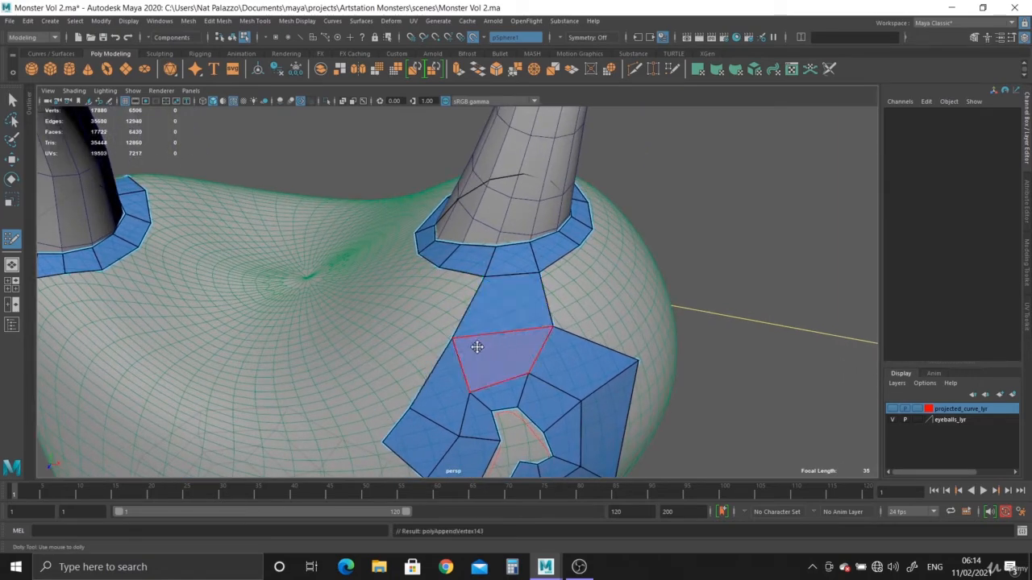
left_click_drag(424, 299, 543, 317, "alt")
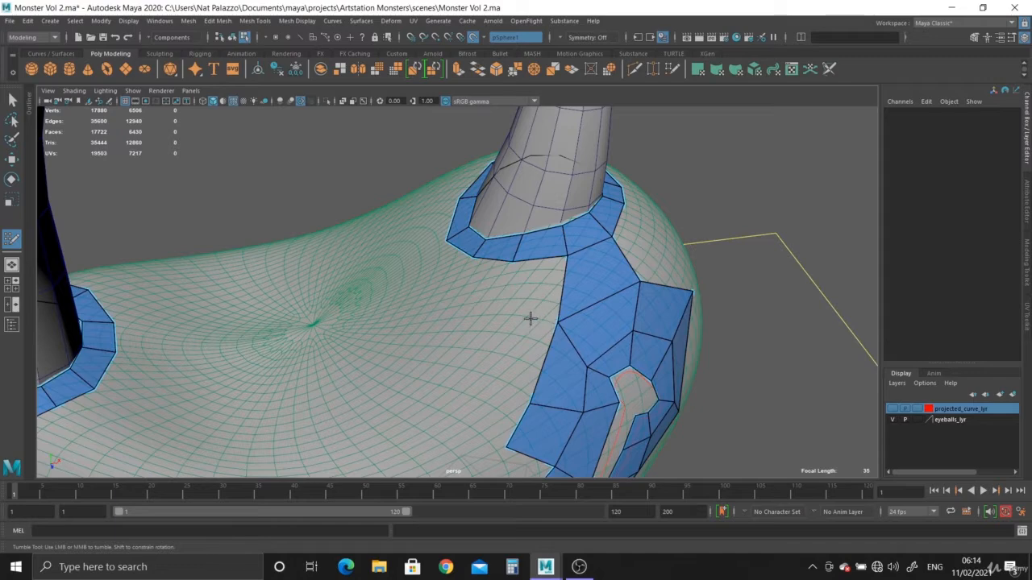
left_click(527, 293, "shift")
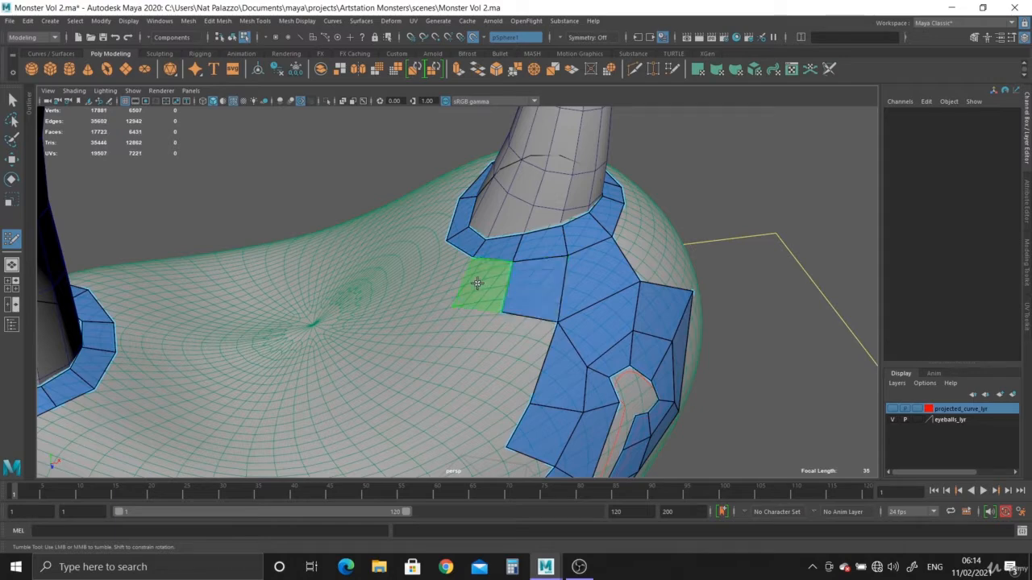
left_click(477, 282, "shift")
Step: Add three quads along the tentacle ring's outer side, starting from the bridge to the mouth patch
left_click_drag(576, 297, 477, 306, "alt")
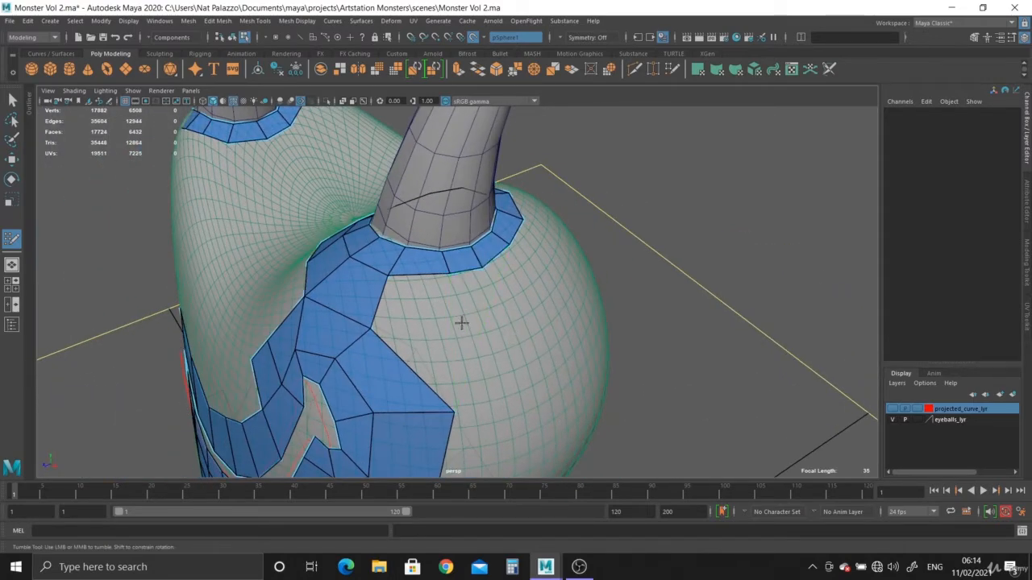
left_click(410, 316, "shift")
left_click(475, 300, "shift")
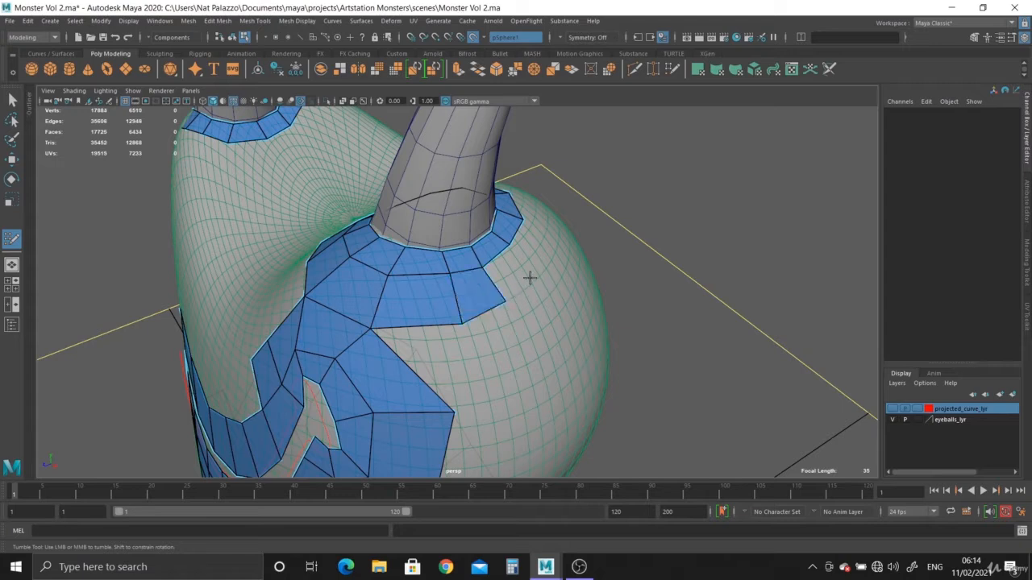
left_click(519, 270, "shift")
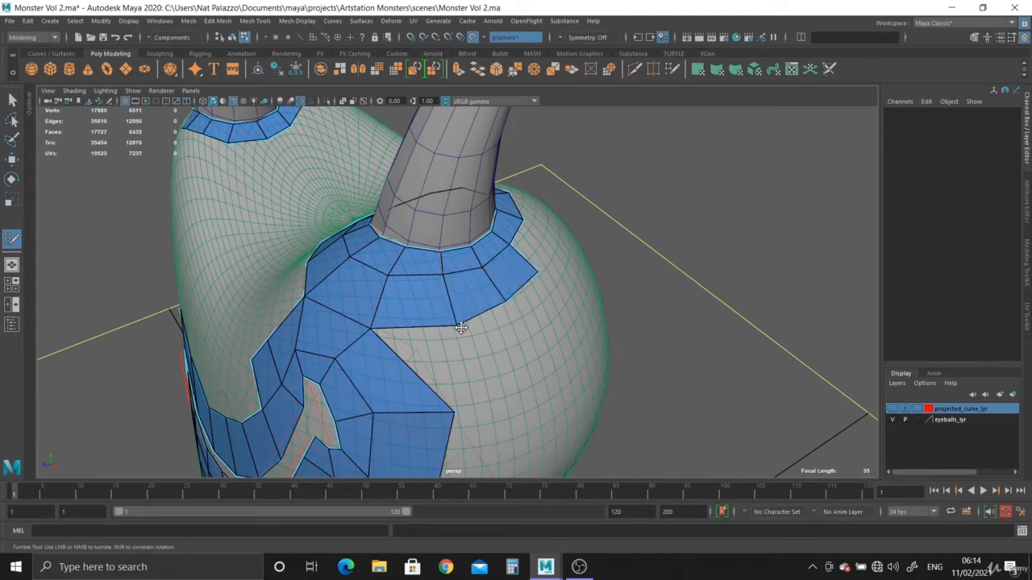
Step: Start a second row with two quads between the mouth corner patch and the tentacle's first row, pulling the lower border vertices inward
left_click(501, 378)
left_click(454, 368, "shift")
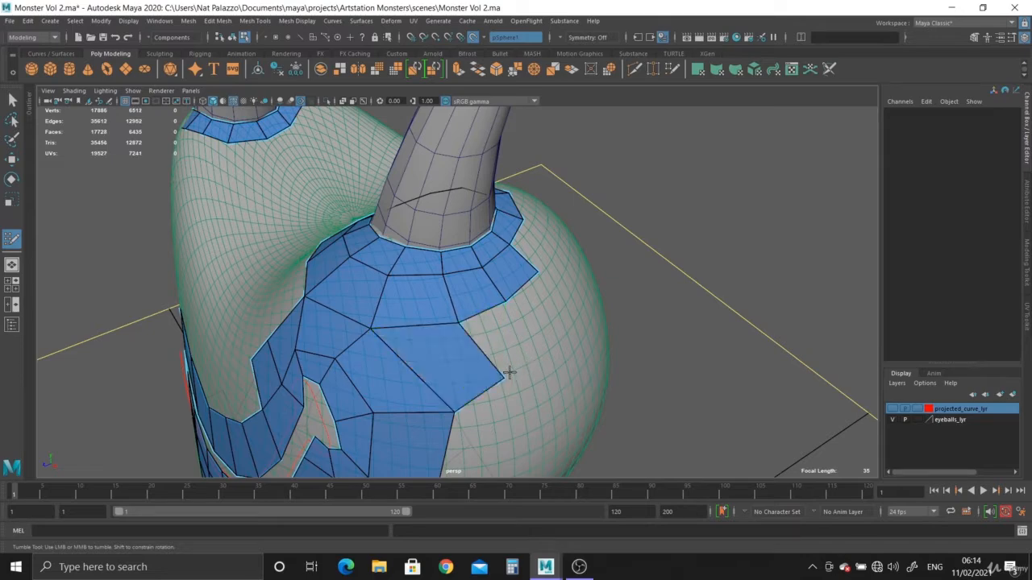
left_click_drag(505, 376, 435, 414)
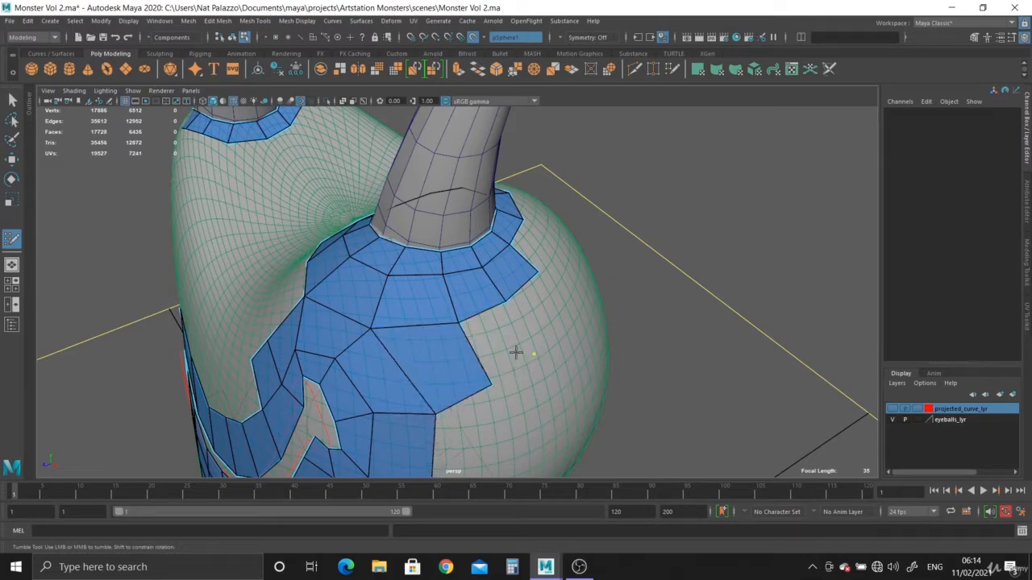
left_click(493, 346, "shift")
Step: Extend both rows around the back of the tentacle with two first-row and three second-row quads
left_click_drag(543, 340, 480, 347, "alt")
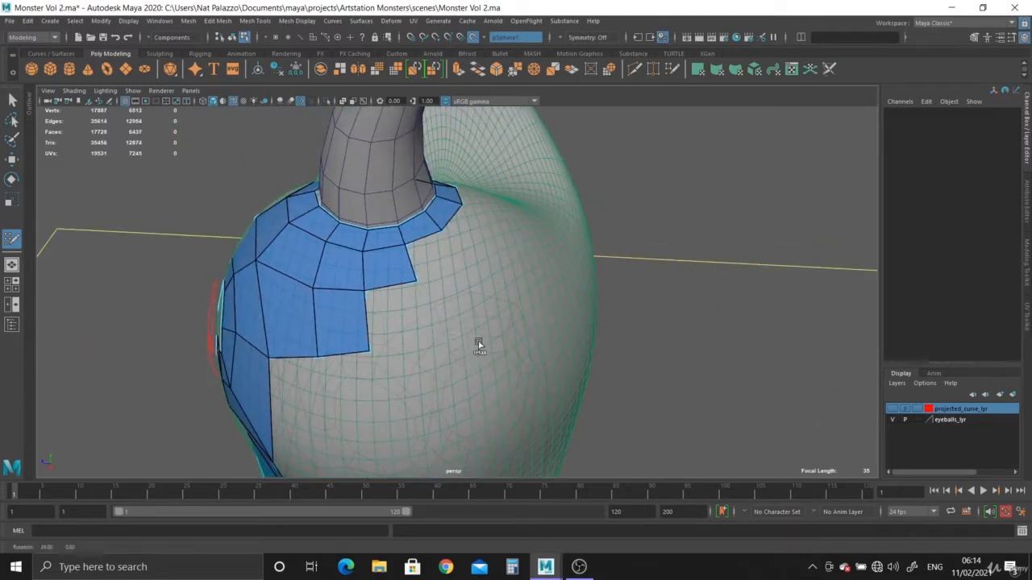
left_click(404, 329, "shift")
left_click(440, 263, "shift")
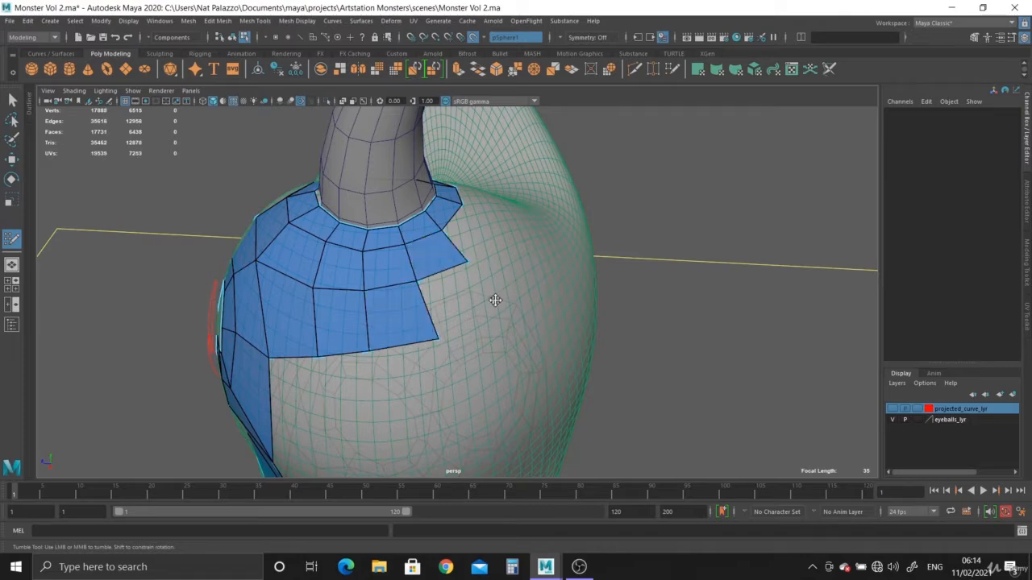
left_click(481, 306, "shift")
mouse_move(479, 306)
left_mouse_down("alt")
mouse_move(422, 307)
mouse_move(430, 283)
mouse_move(382, 278)
left_mouse_up("alt")
left_click(415, 279, "shift")
left_click(471, 321)
left_click(434, 313, "shift")
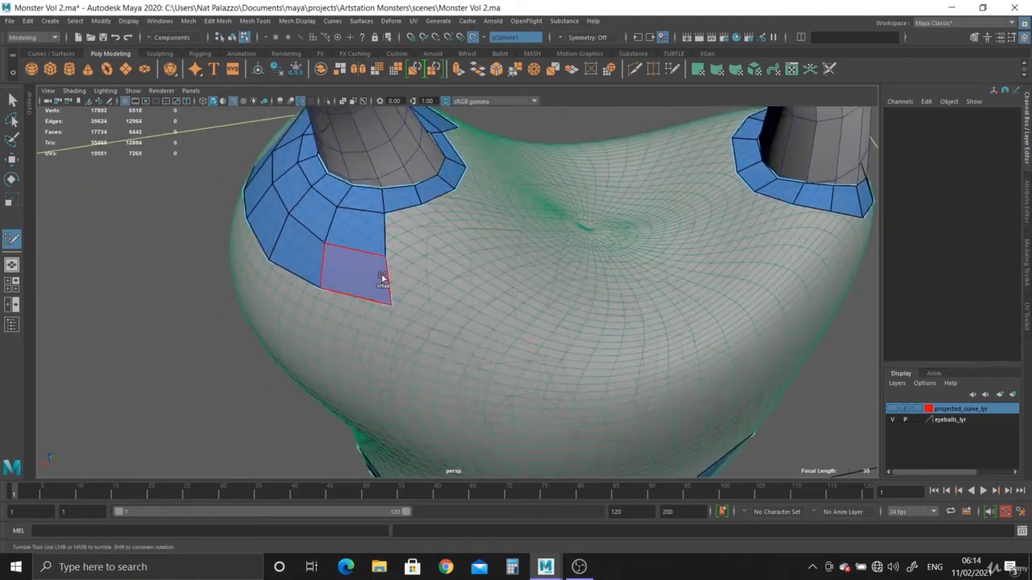
Step: Carry both rows farther around toward the dip between the tentacles with two more quads in each row
middle_click_drag(408, 313, 418, 350, "alt")
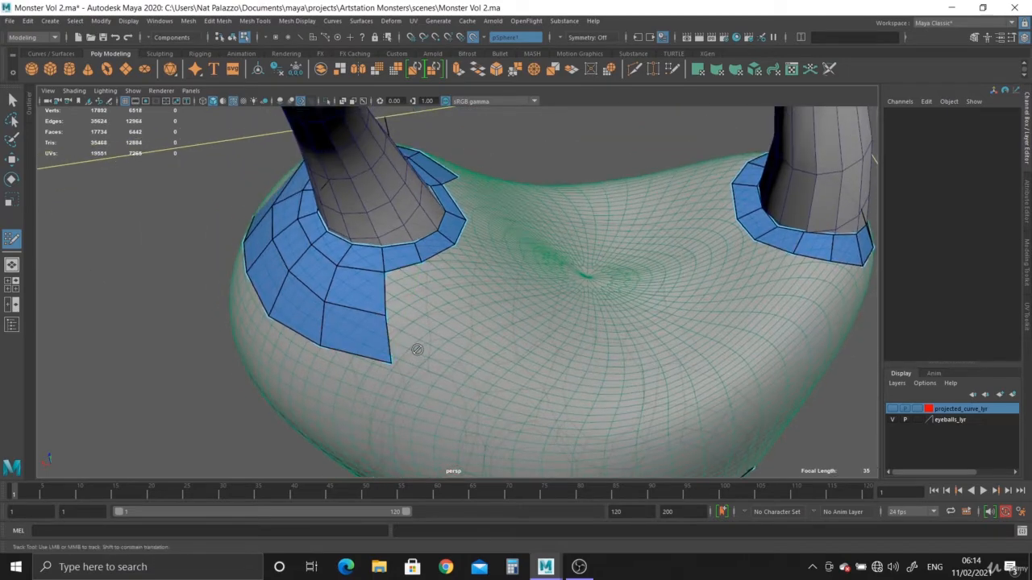
left_click(457, 330, "shift")
left_click(426, 335, "shift")
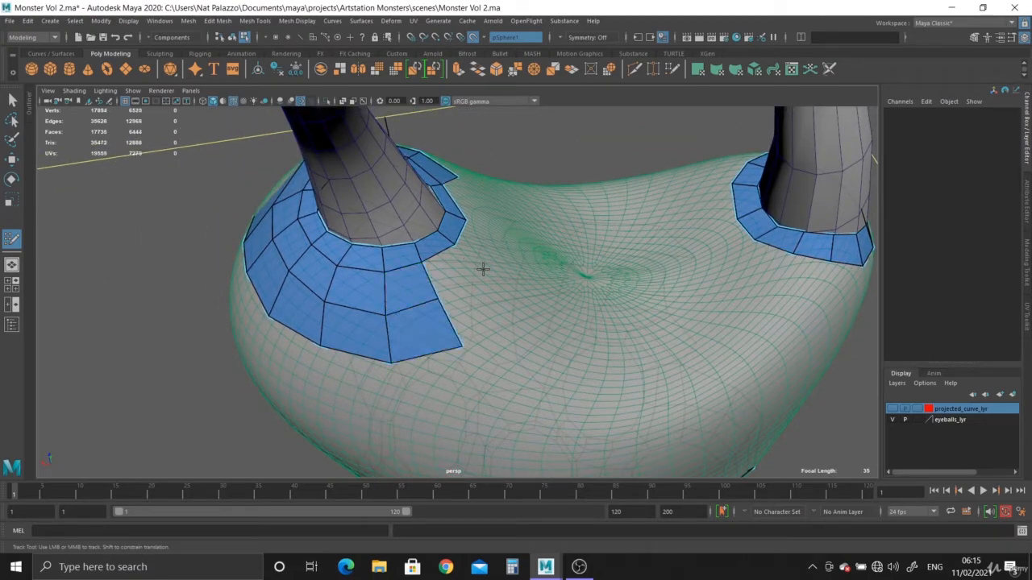
left_click(458, 270, "shift")
left_click(476, 299, "shift")
Step: Close the first row around the tentacle ring with two quads on the side facing the other tentacle
mouse_move(476, 299)
left_mouse_down("alt")
mouse_move(279, 290)
mouse_move(340, 298)
left_mouse_up("alt")
middle_click_drag(340, 298, 392, 313, "alt")
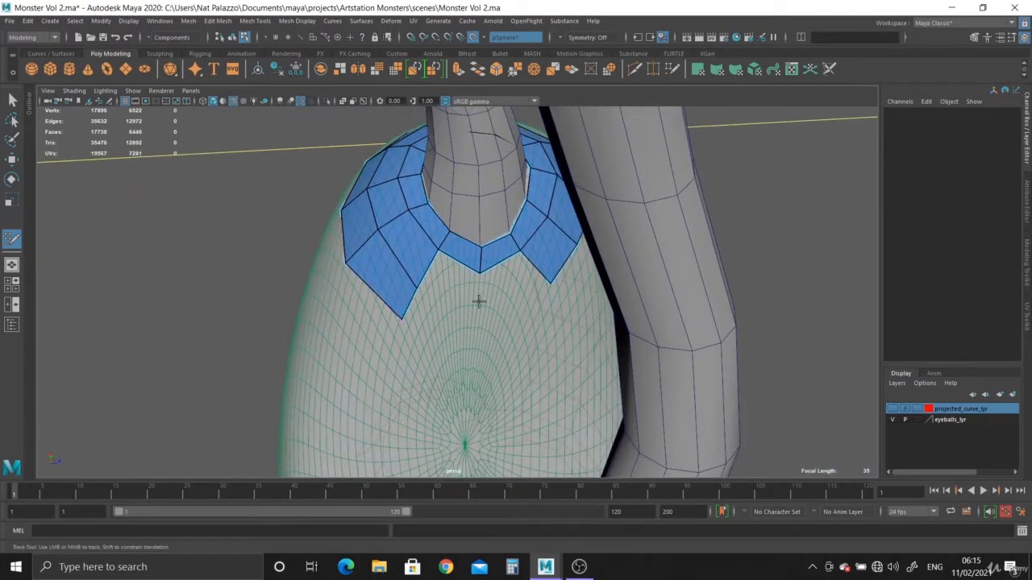
left_click(454, 281, "shift")
left_click(508, 284, "shift")
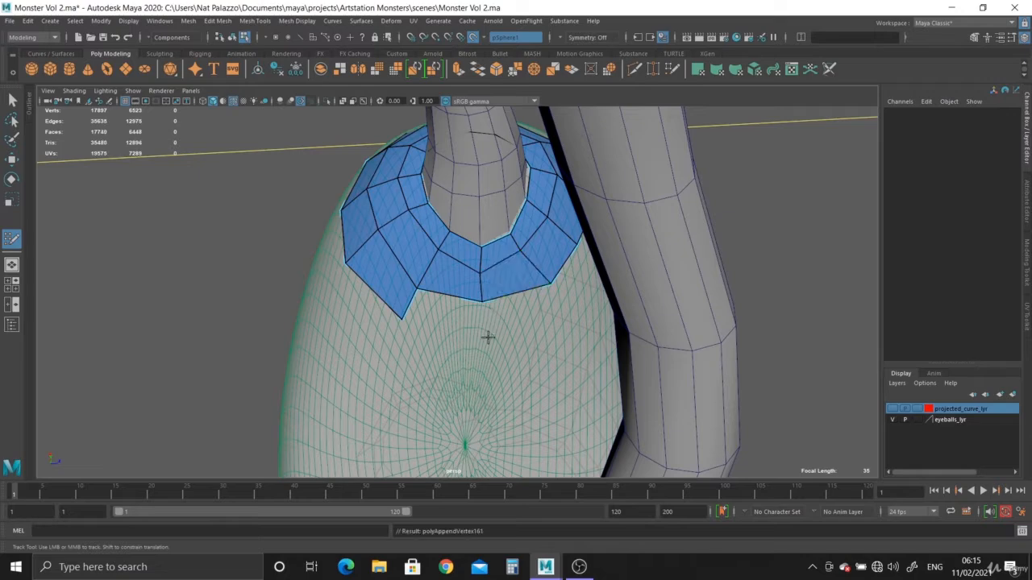
Step: Close the second row around the tentacle with four quads, joining it to the strip above the upper lip
left_click(450, 320, "shift")
left_click(503, 314, "shift")
mouse_move(502, 316)
left_mouse_down("alt")
mouse_move(502, 334)
mouse_move(463, 330)
left_mouse_up("alt")
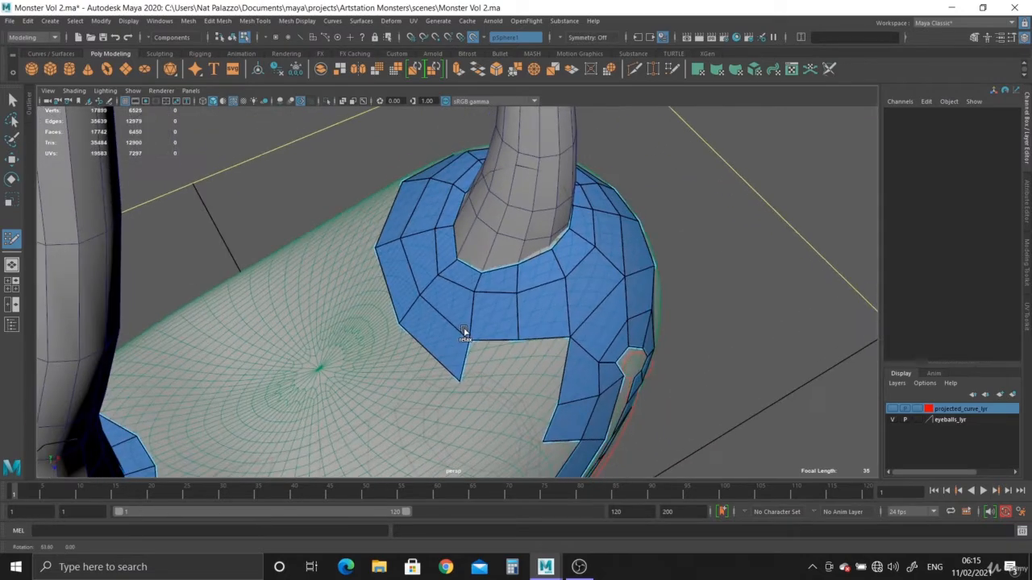
left_click(538, 371, "shift")
left_click(515, 386, "shift")
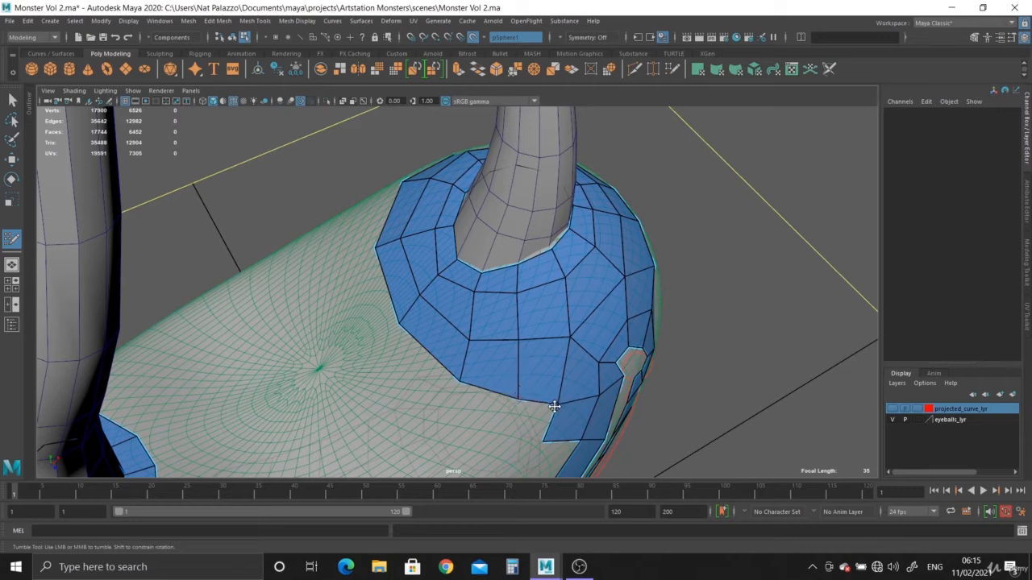
Step: Build three third-row quads from the upper lip strip toward the dip, and add a quad in the corner above the lip
left_click(520, 429, "shift")
left_click(469, 413, "shift")
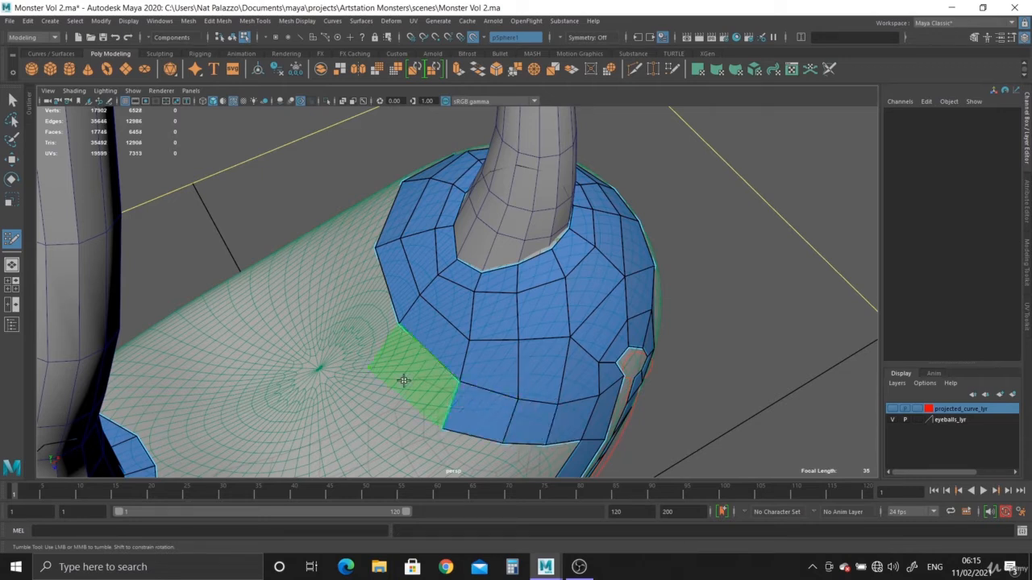
left_click(403, 381, "shift")
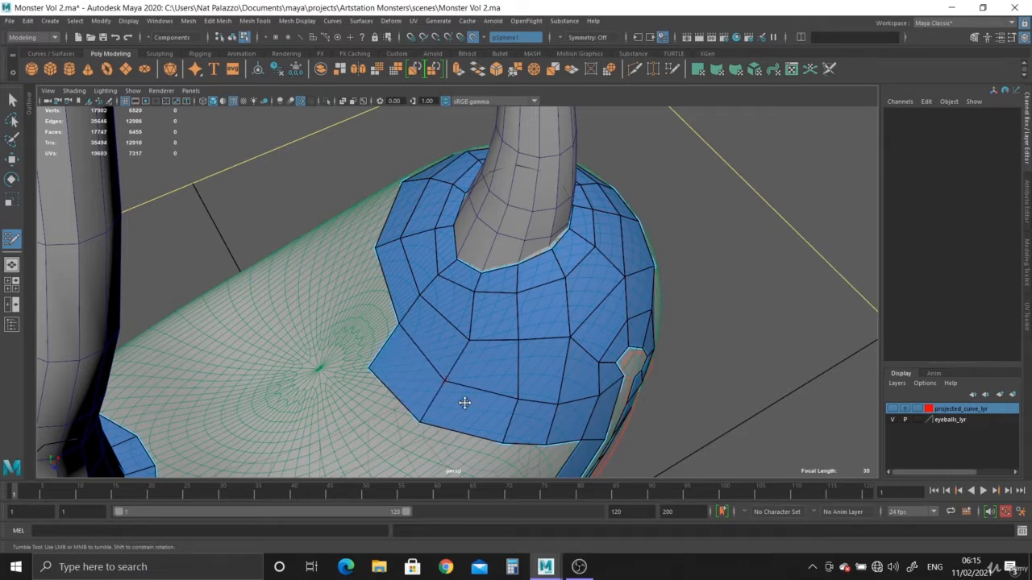
left_click_drag(464, 404, 424, 376, "alt")
middle_click_drag(440, 355, 451, 307, "alt")
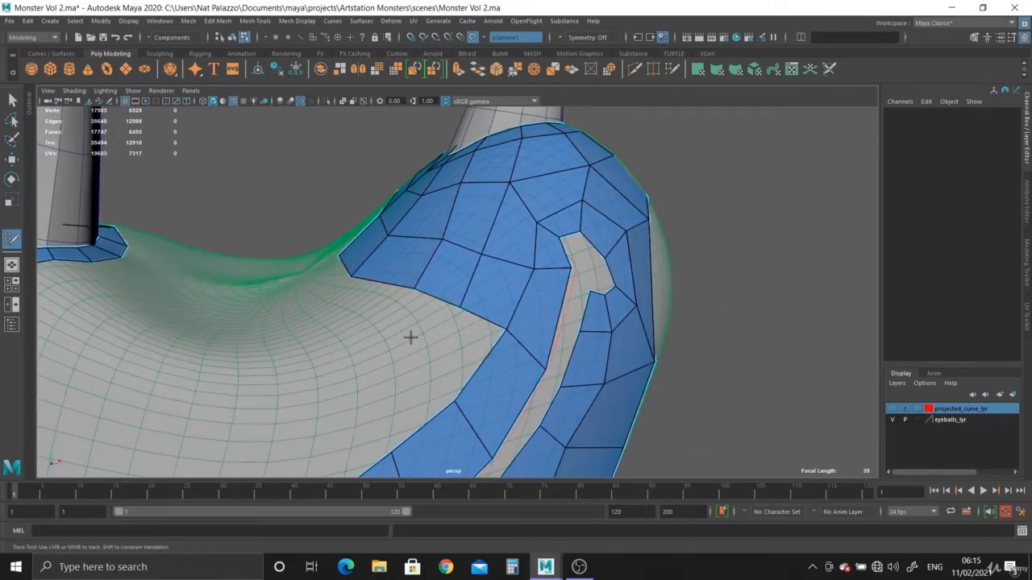
left_click(465, 360, "shift")
Step: Continue the third row from the dip around the back of the body with three quads
left_click_drag(398, 334, 481, 329, "alt")
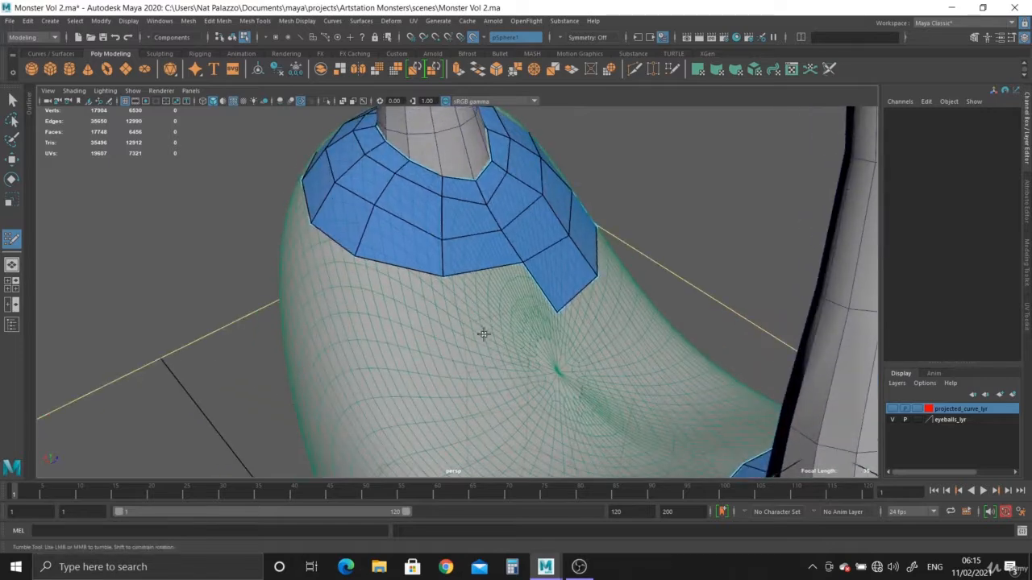
right_click_drag(482, 330, 451, 331, "alt")
left_click(486, 316, "shift")
left_click_drag(445, 344, 528, 342, "alt")
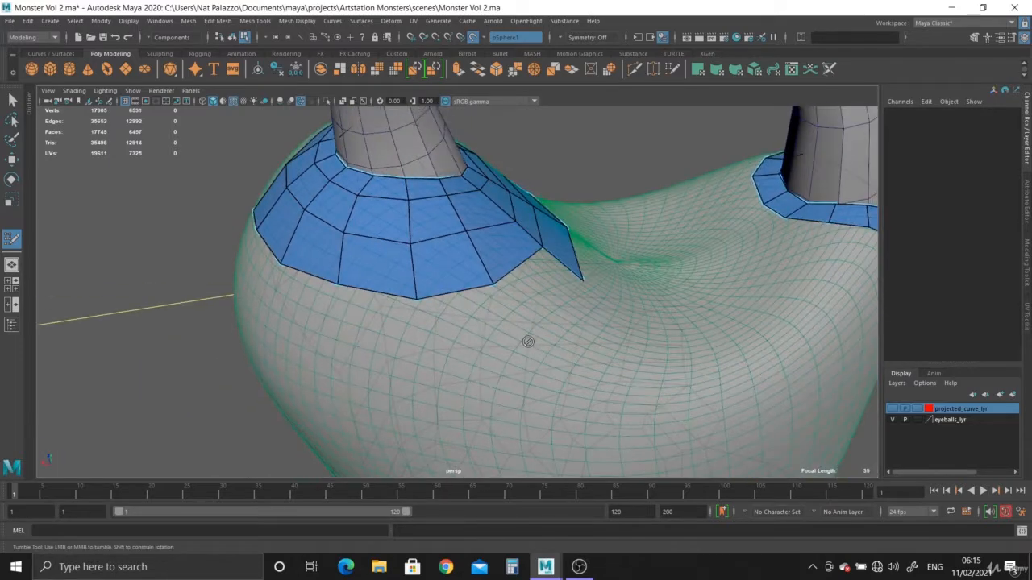
left_click(528, 304, "shift")
left_click(459, 341, "shift")
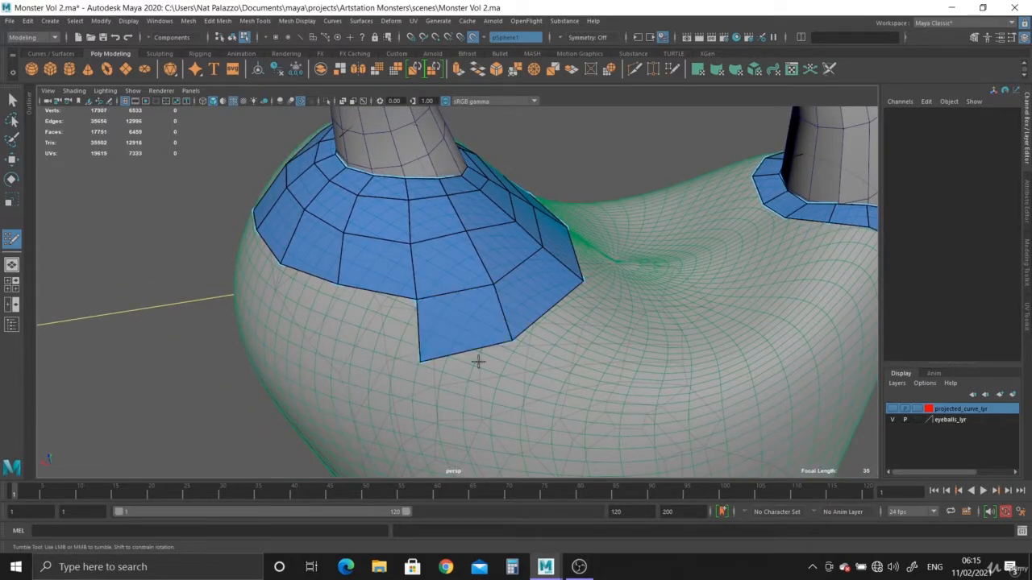
left_click_drag(443, 339, 482, 315, "alt")
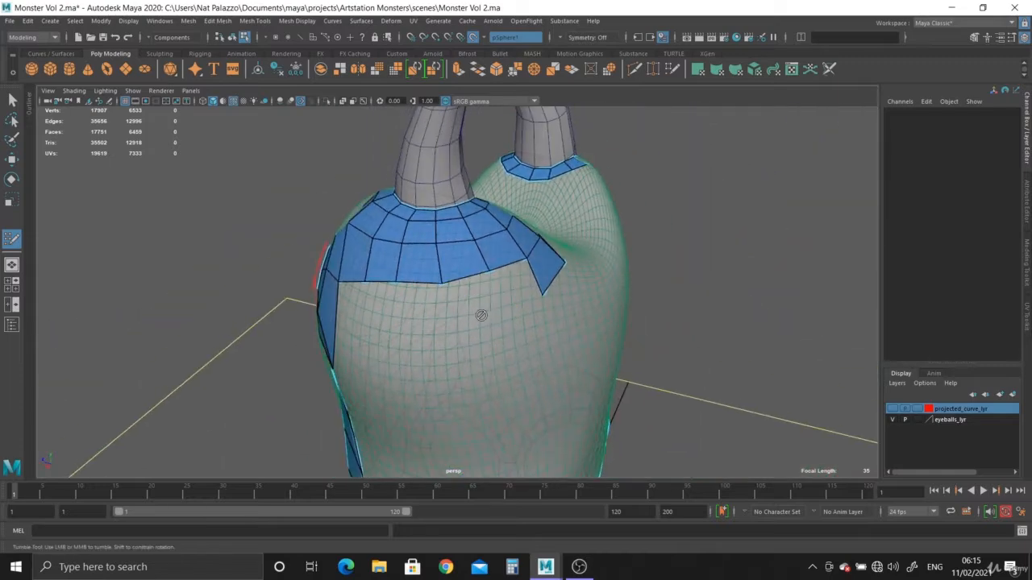
Step: Extend the third row farther around the back toward the body's outer side with three quads
left_click(454, 310, "shift")
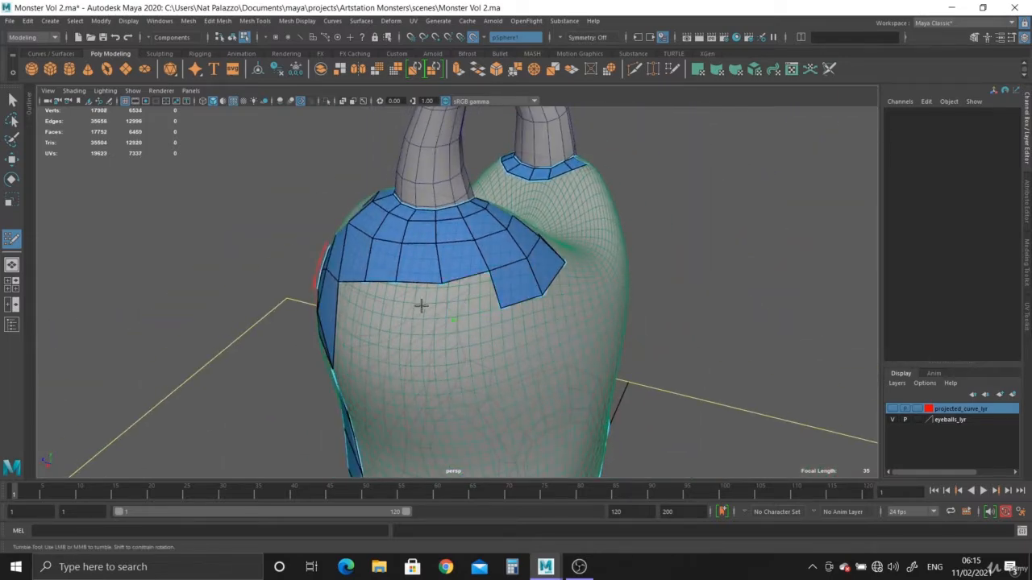
left_click(420, 305, "shift")
left_click(423, 309, "shift")
Step: Close the third row on the body's outer side by filling the remaining gap up to the strip beside the mouth corner
left_click_drag(422, 309, 484, 276, "alt")
right_click_drag(484, 277, 387, 315, "alt")
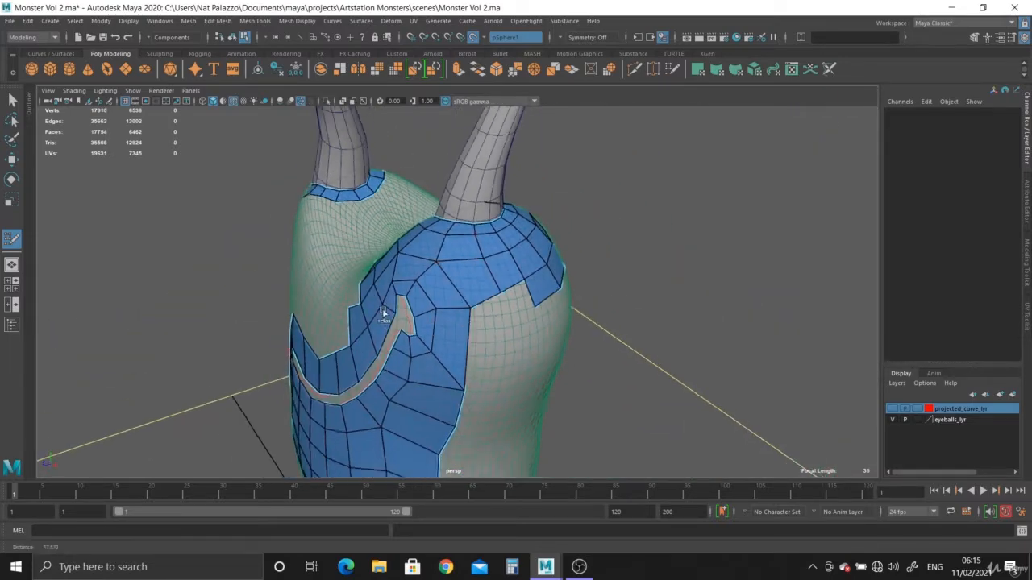
left_click_drag(387, 315, 417, 341, "alt")
middle_click_drag(432, 354, 438, 219, "alt")
left_click_drag(442, 342, 438, 387, "alt")
middle_click_drag(438, 387, 443, 458, "alt")
right_click_drag(452, 435, 548, 397, "alt")
left_click_drag(548, 397, 444, 396, "alt")
right_click_drag(492, 375, 570, 345, "alt")
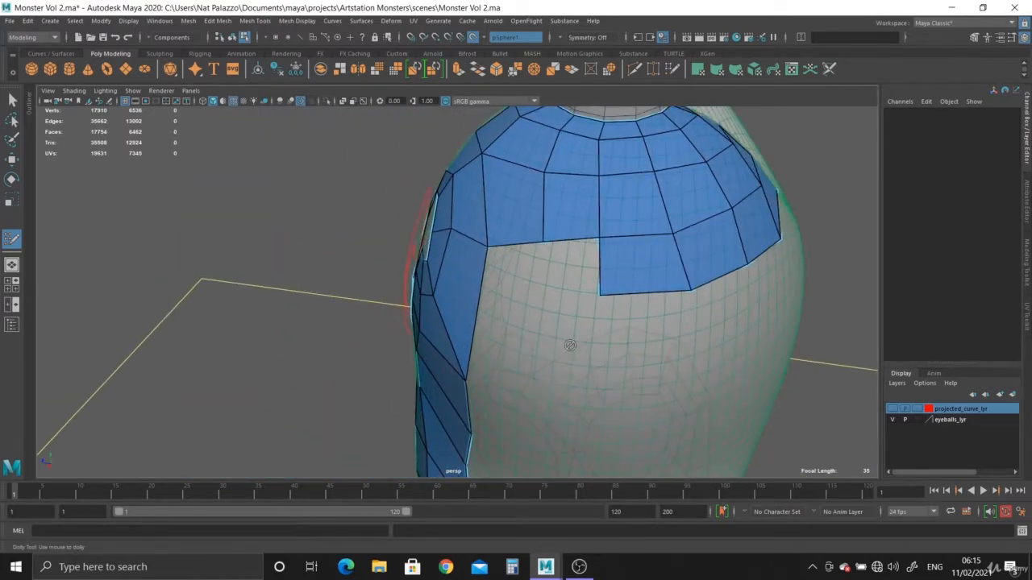
left_click(574, 274, "shift")
left_click_drag(574, 273, 530, 315, "alt")
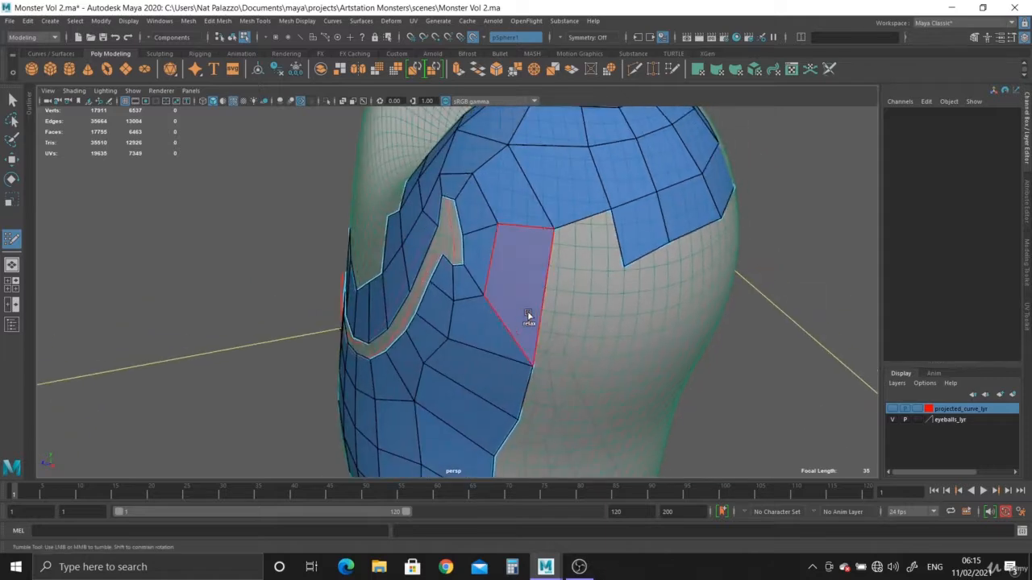
left_click(592, 249, "shift")
Step: Start the fourth row at the strip beside the mouth and extend it around the back of the body with six quads
left_click_drag(597, 337, 516, 320, "alt")
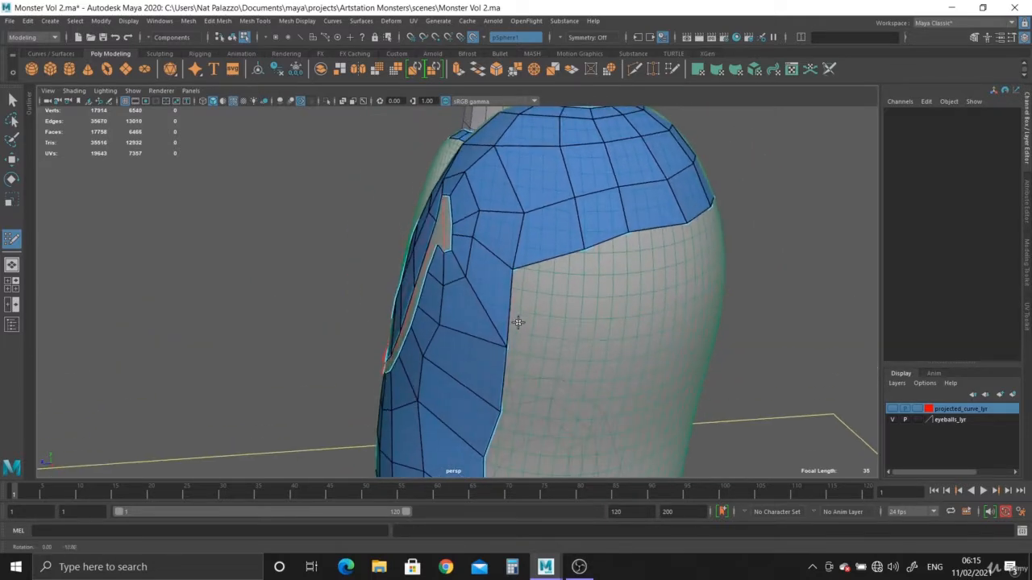
left_click(553, 304, "shift")
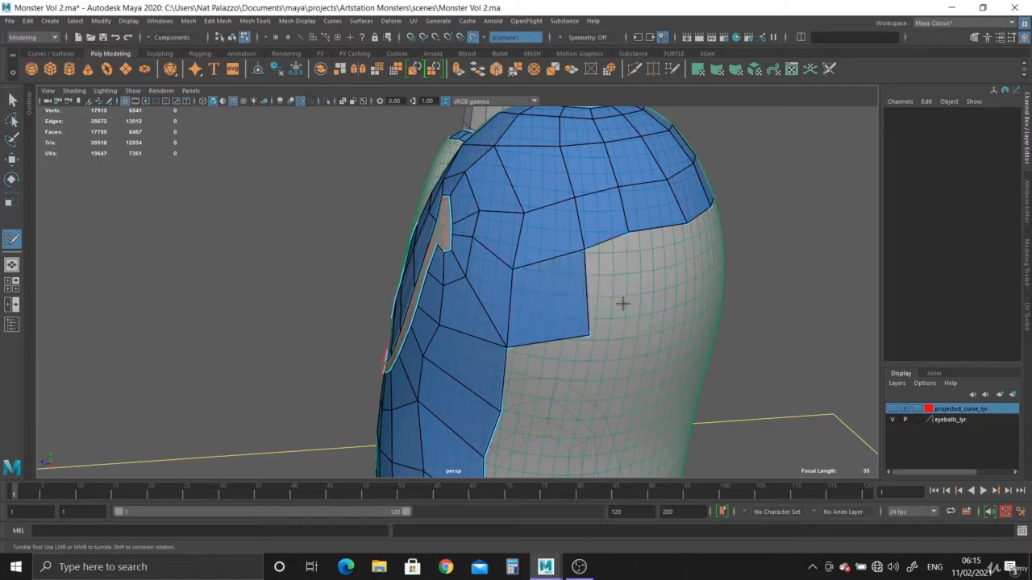
mouse_move(623, 303)
left_mouse_down("alt")
mouse_move(560, 317)
mouse_move(585, 360)
left_mouse_up("alt")
left_click(548, 325, "shift")
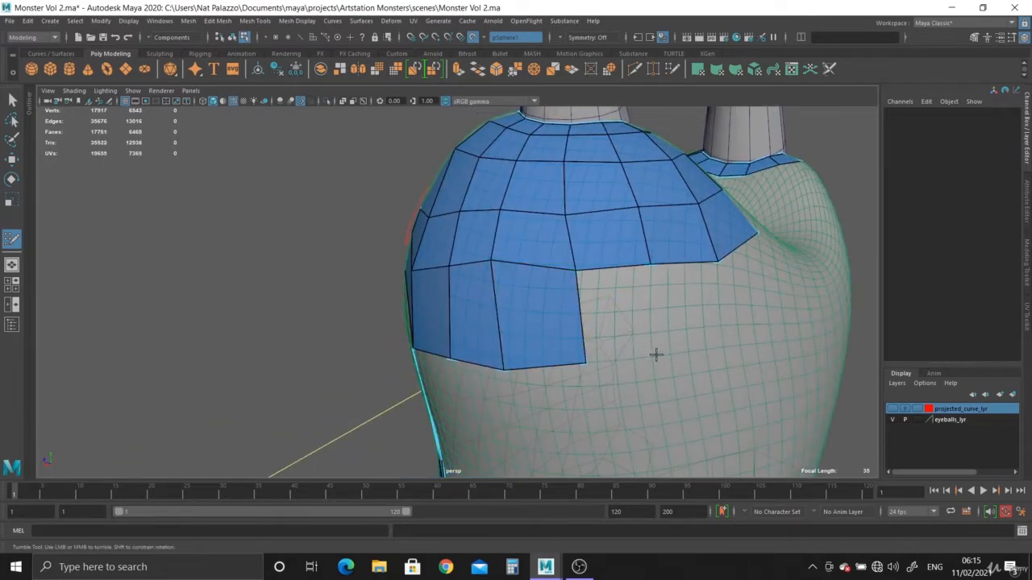
left_click(630, 327, "shift")
left_click(709, 338, "shift")
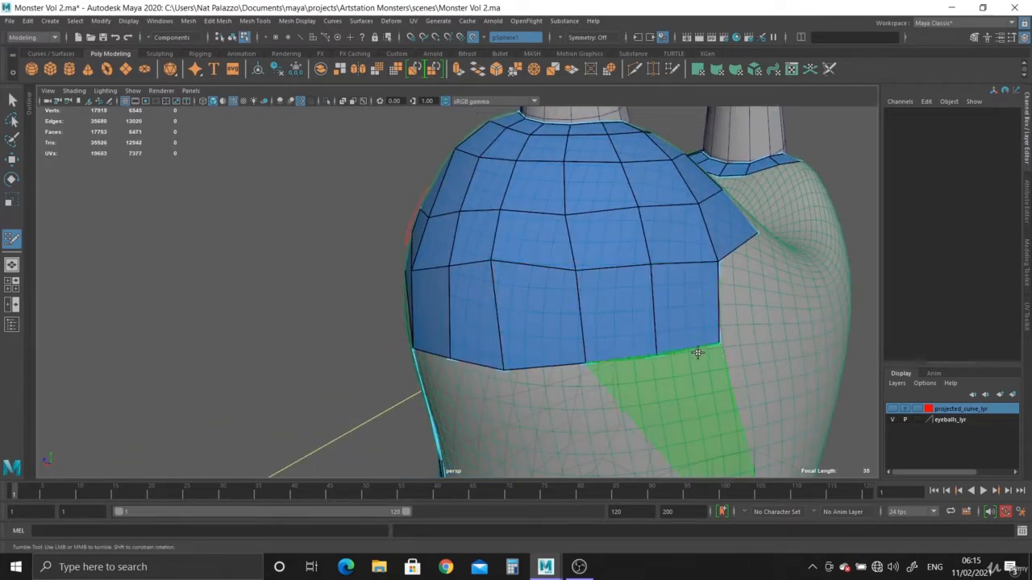
left_click_drag(698, 353, 677, 380, "alt")
left_click(556, 379, "shift")
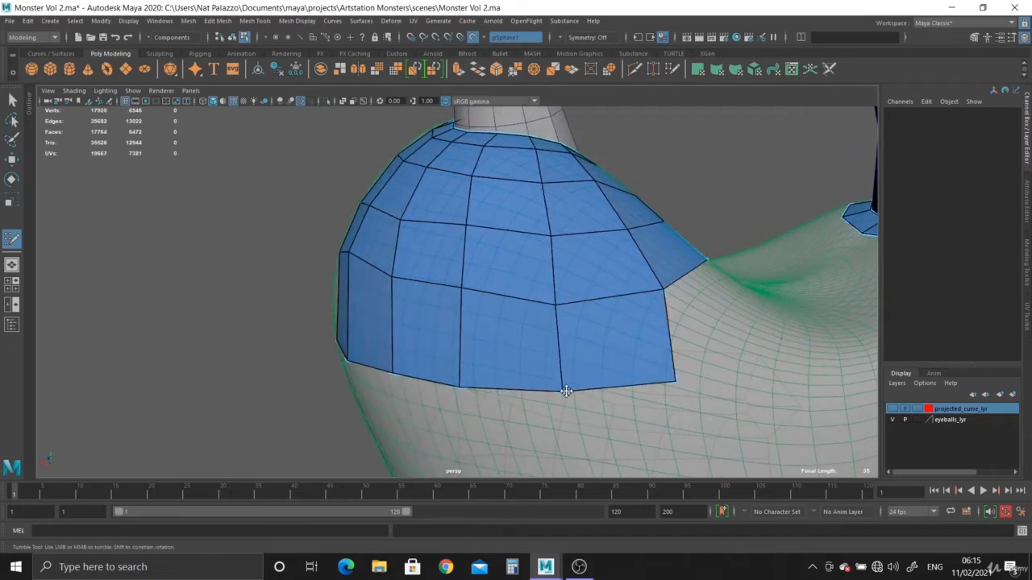
Step: Continue the fourth row through the dip between the tentacles with three quads
left_click_drag(589, 362, 471, 345, "alt")
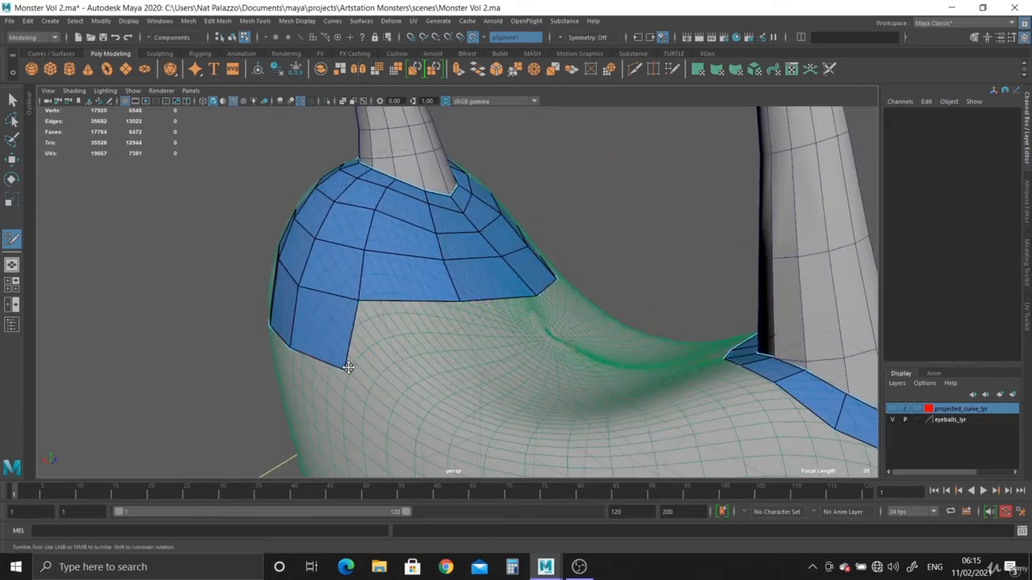
left_click(422, 341, "shift")
mouse_move(422, 341)
left_mouse_down("alt")
mouse_move(530, 369)
mouse_move(369, 370)
left_mouse_up("alt")
left_click(508, 396, "shift")
left_click(319, 331, "shift")
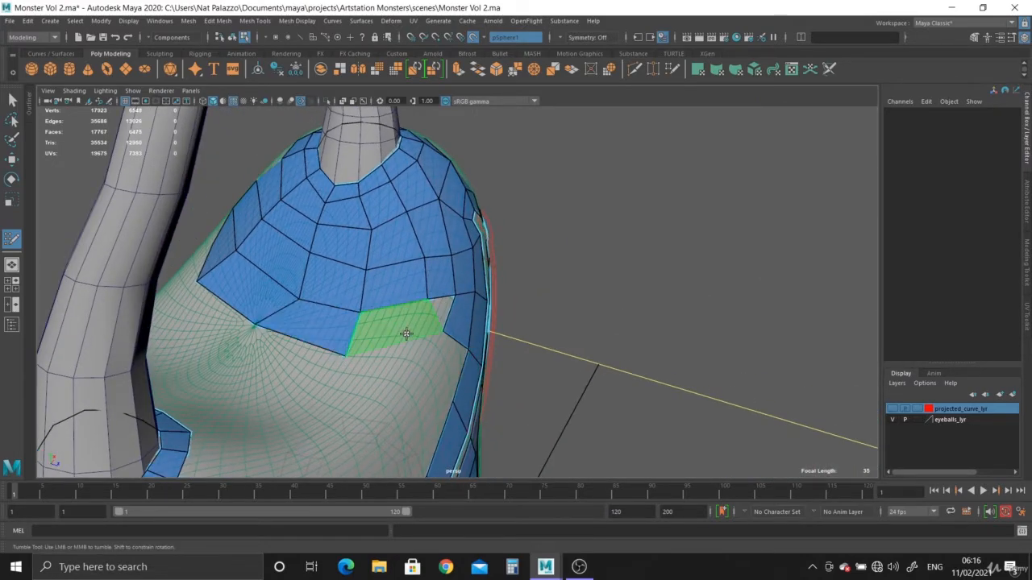
Step: Even out two vertices in the rows above the lip and close the fourth row against the upper lip strip with two quads
left_click_drag(406, 334, 385, 350, "alt")
scroll(391, 306, "up", 1)
left_click_drag(393, 292, 372, 292)
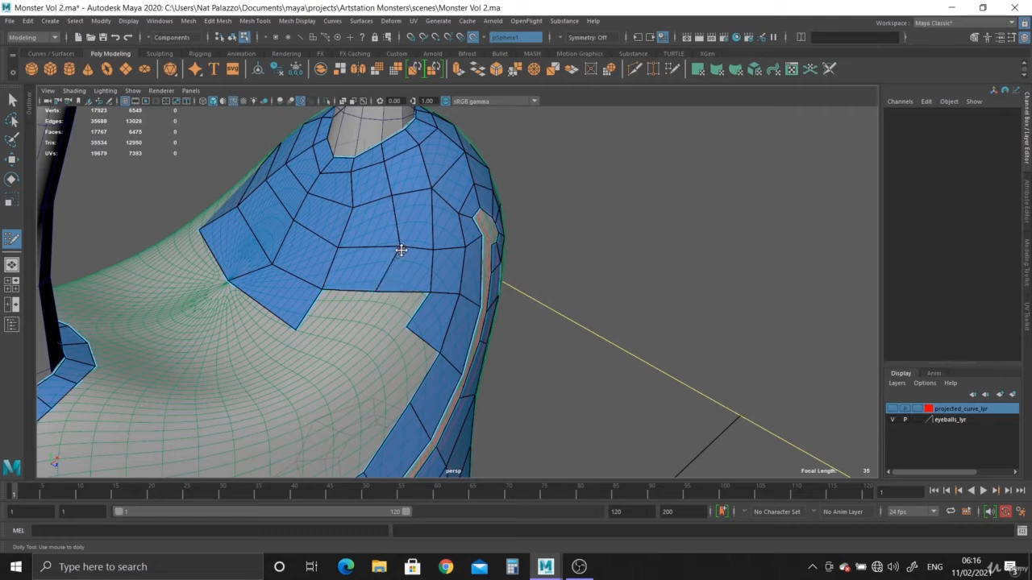
left_click_drag(401, 251, 388, 248)
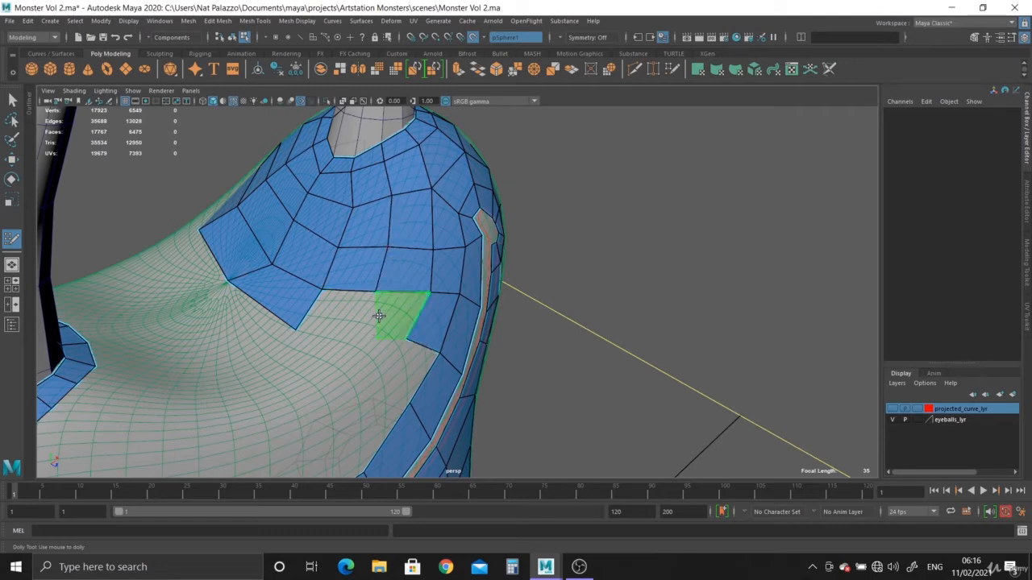
left_click(379, 315, "shift")
left_click(364, 336, "shift")
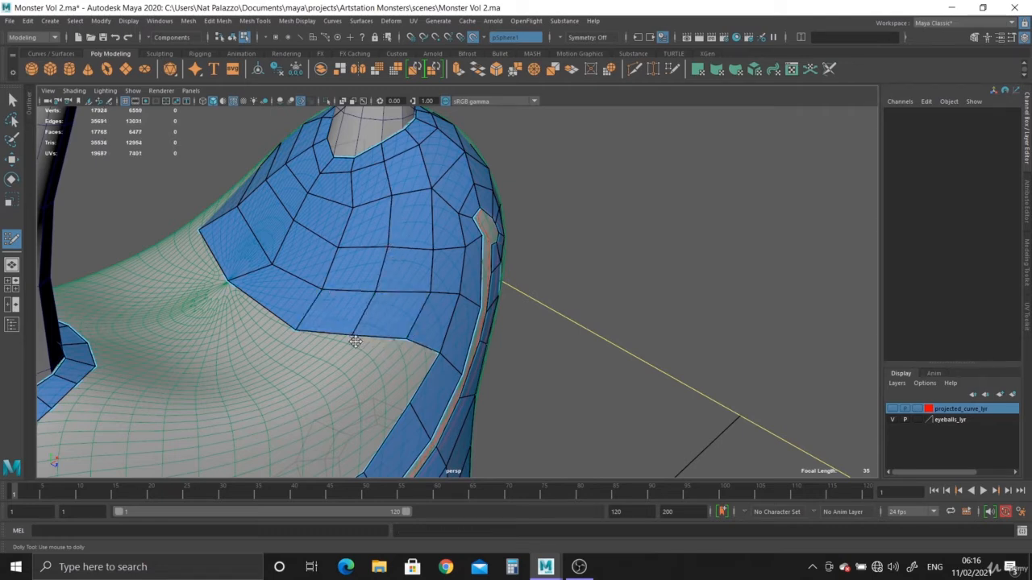
Step: Build a column of four quads down the body's side along the outer edge of the mouth strip
right_click_drag(356, 342, 270, 311, "alt")
mouse_move(269, 312)
left_mouse_down("alt")
mouse_move(242, 278)
mouse_move(341, 314)
mouse_move(365, 352)
mouse_move(556, 290)
mouse_move(581, 339)
mouse_move(520, 370)
left_mouse_up("alt")
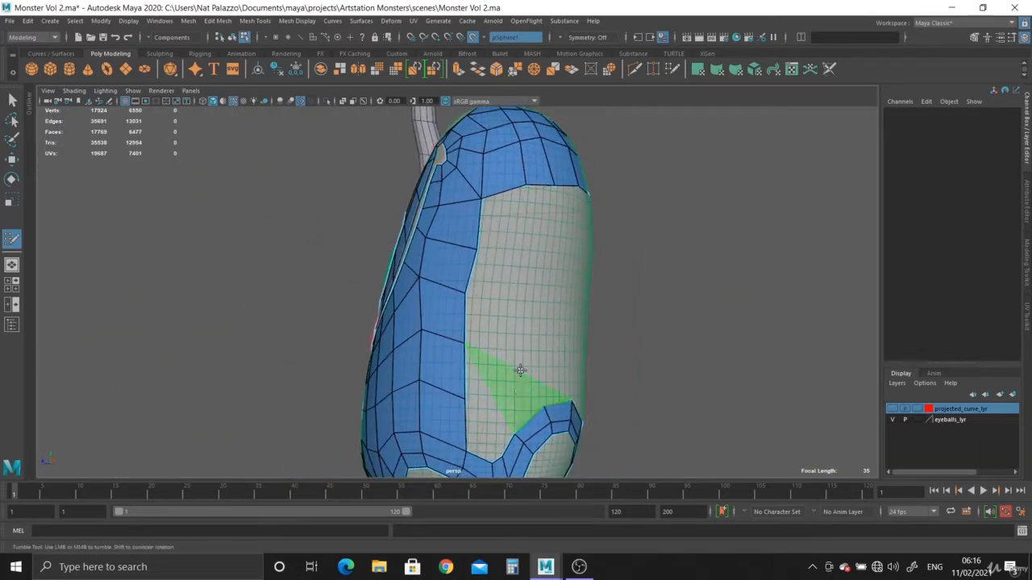
middle_click_drag(520, 370, 553, 295, "alt")
right_click_drag(553, 295, 572, 389, "alt")
middle_click_drag(572, 390, 553, 309, "alt")
right_click_drag(553, 309, 540, 295, "alt")
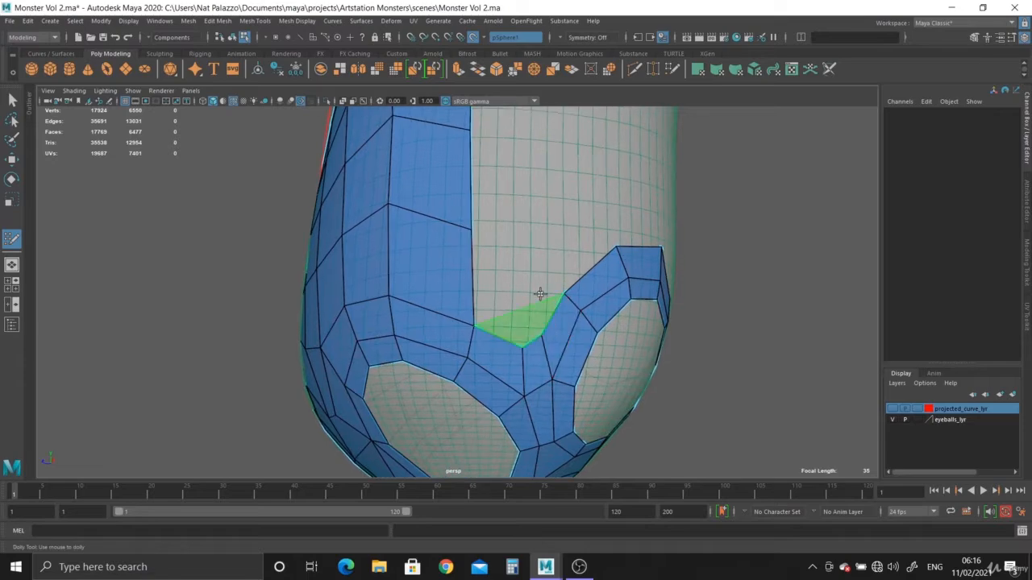
mouse_move(540, 294)
left_mouse_down("alt")
mouse_move(511, 428)
mouse_move(422, 403)
mouse_move(525, 305)
left_mouse_up("alt")
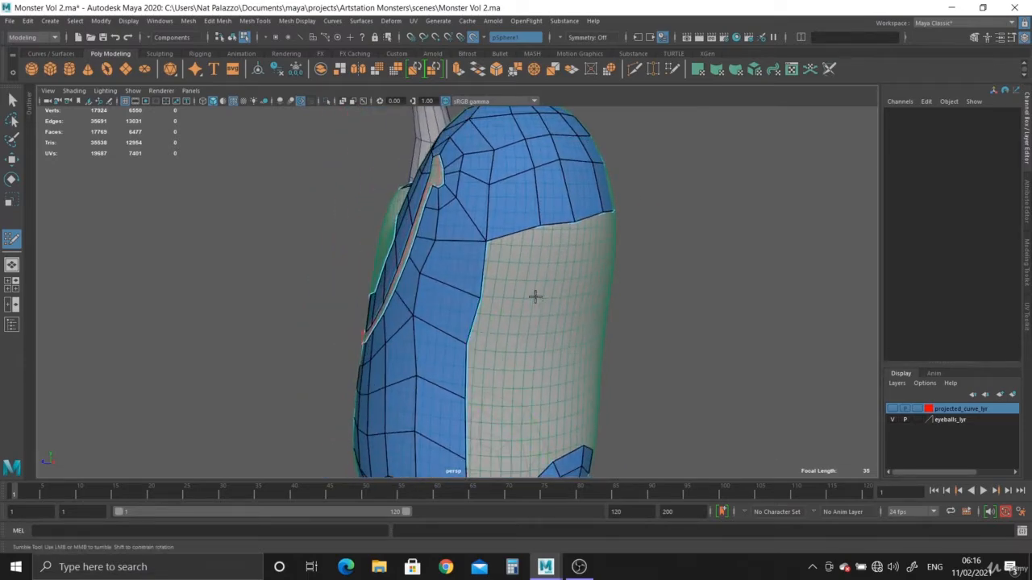
left_click(512, 268, "shift")
left_click(508, 325, "shift")
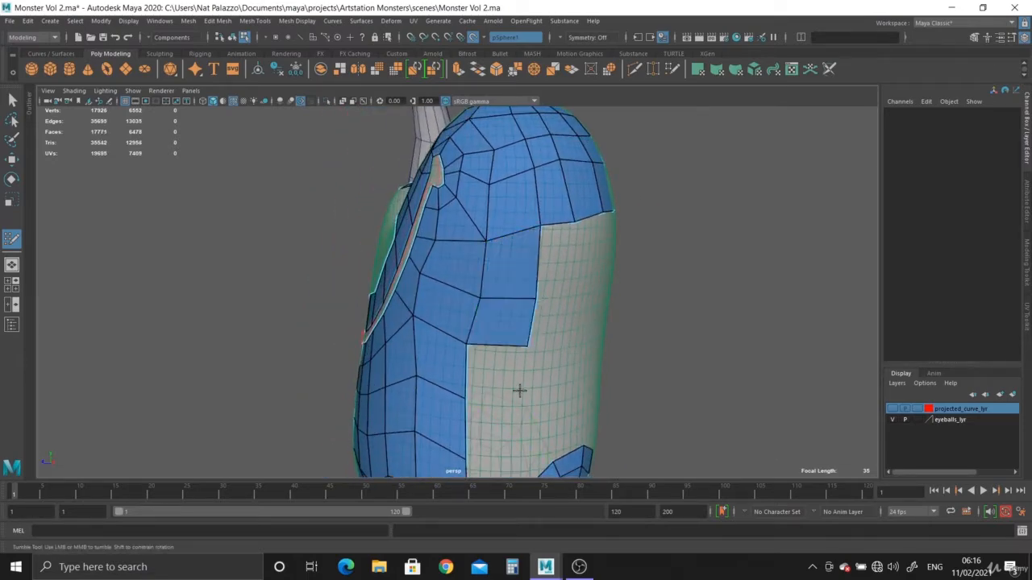
left_click(489, 422, "shift")
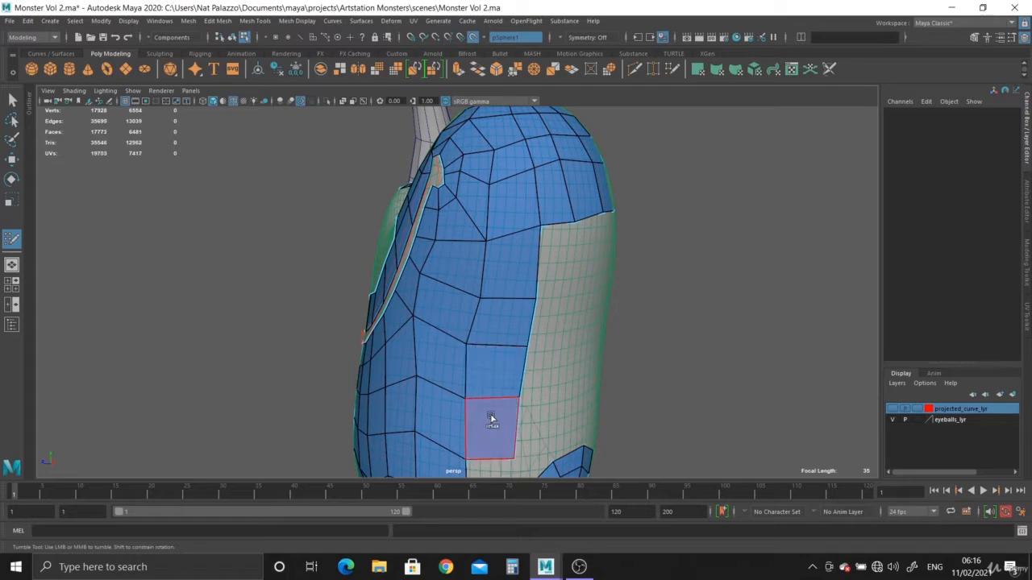
Step: Extend the side column with a quad down to the junction of the two oval base loops and pull its outer vertices inward
middle_click_drag(491, 417, 489, 279, "alt")
right_click_drag(489, 279, 541, 430, "alt")
middle_click_drag(541, 430, 473, 291, "alt")
right_click_drag(472, 288, 513, 422, "alt")
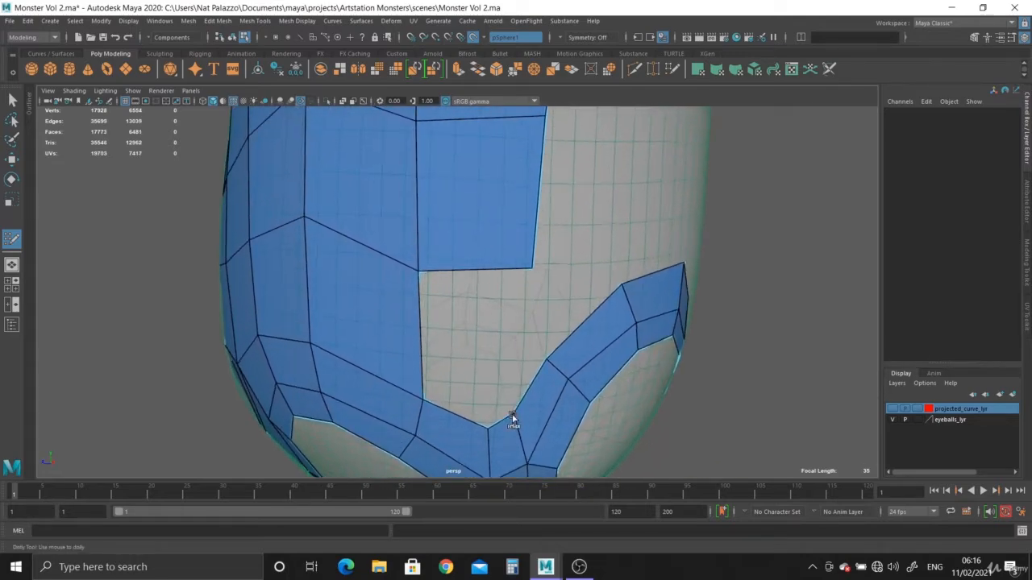
left_click_drag(514, 422, 497, 387, "alt")
middle_click_drag(498, 387, 512, 309, "alt")
left_click_drag(512, 309, 509, 352, "alt")
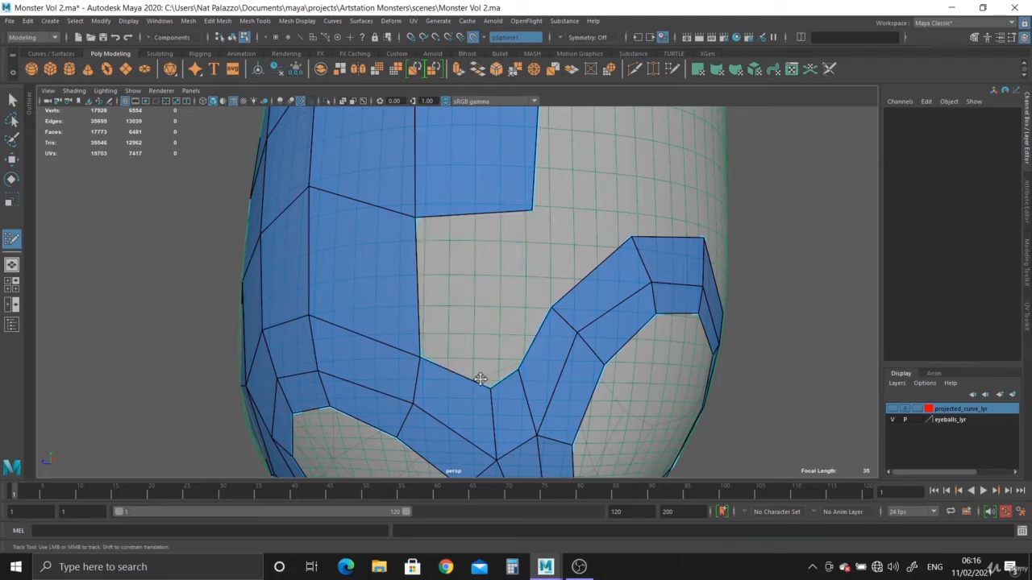
left_click(491, 276, "shift")
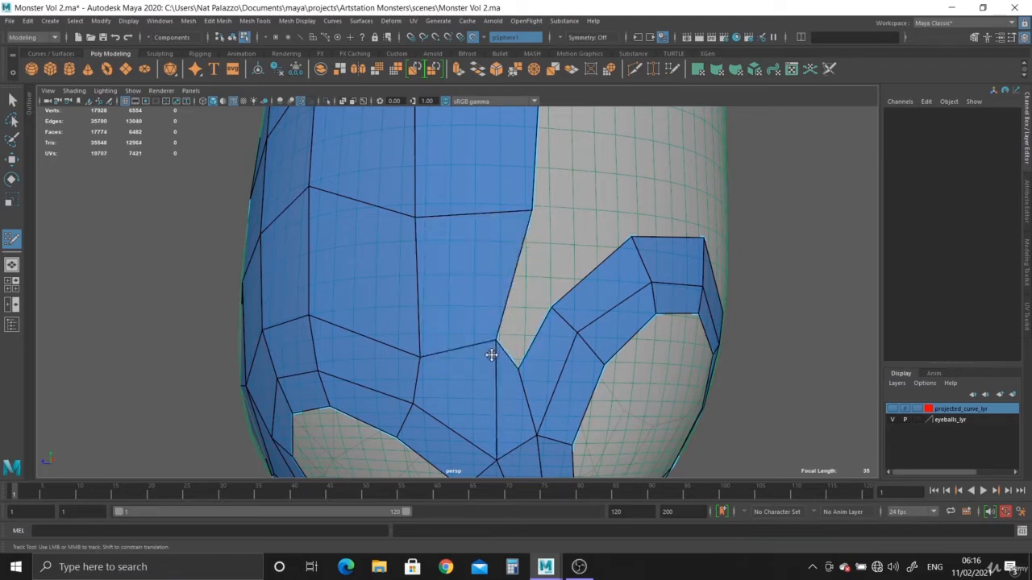
left_click_drag(521, 234, 507, 247)
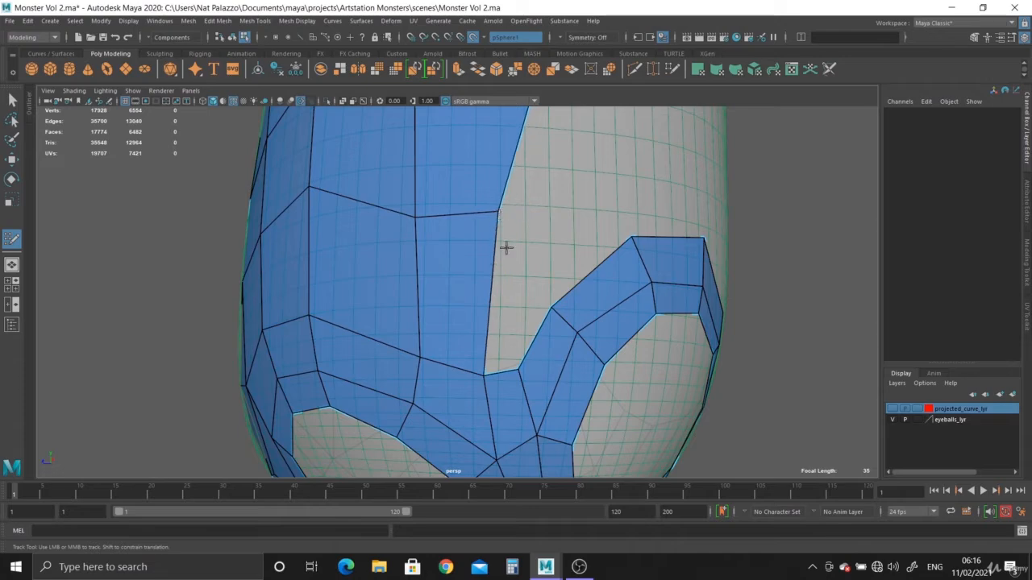
Step: Insert an edge loop across the lower side strips and fill the corner above the rear oval loop with two quads
left_click_drag(491, 286, 482, 306, "alt")
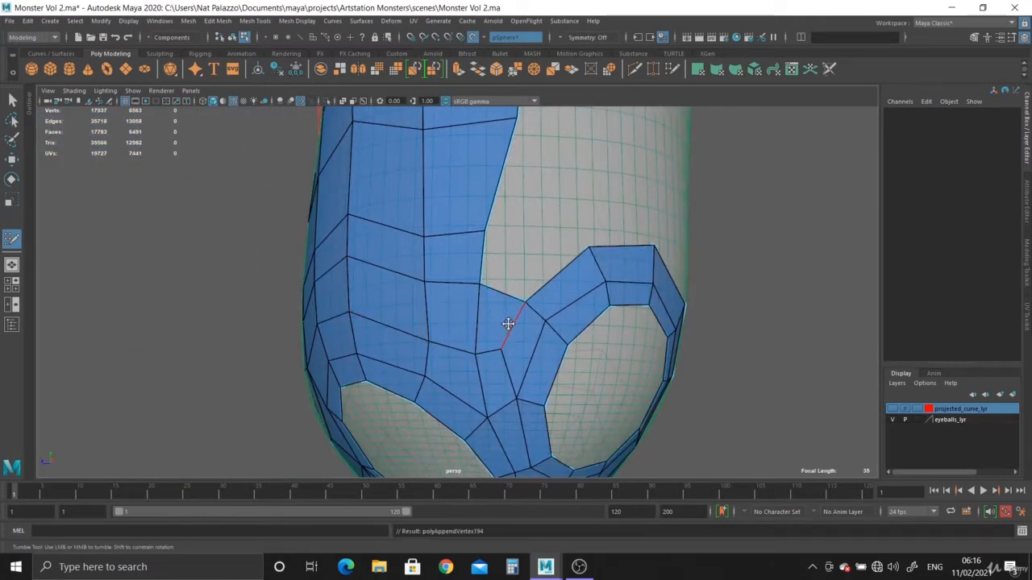
middle_click_drag(508, 324, 512, 368, "alt")
scroll(516, 365, "up", 1)
left_click(521, 308, "shift")
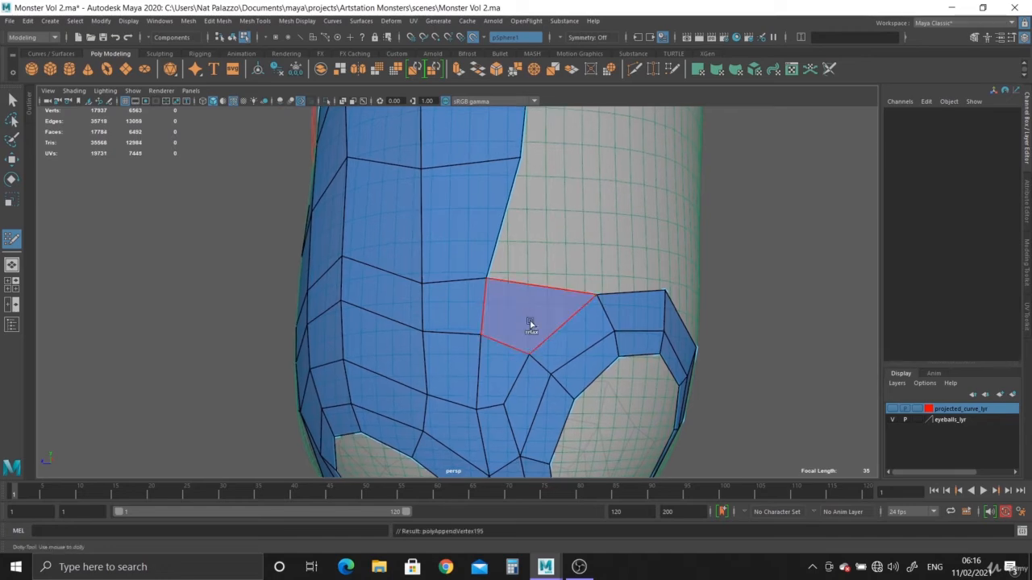
Step: Shift the side column's edge vertex inward and start a new row above the rear oval loop with three quads
left_click_drag(529, 323, 487, 325, "alt")
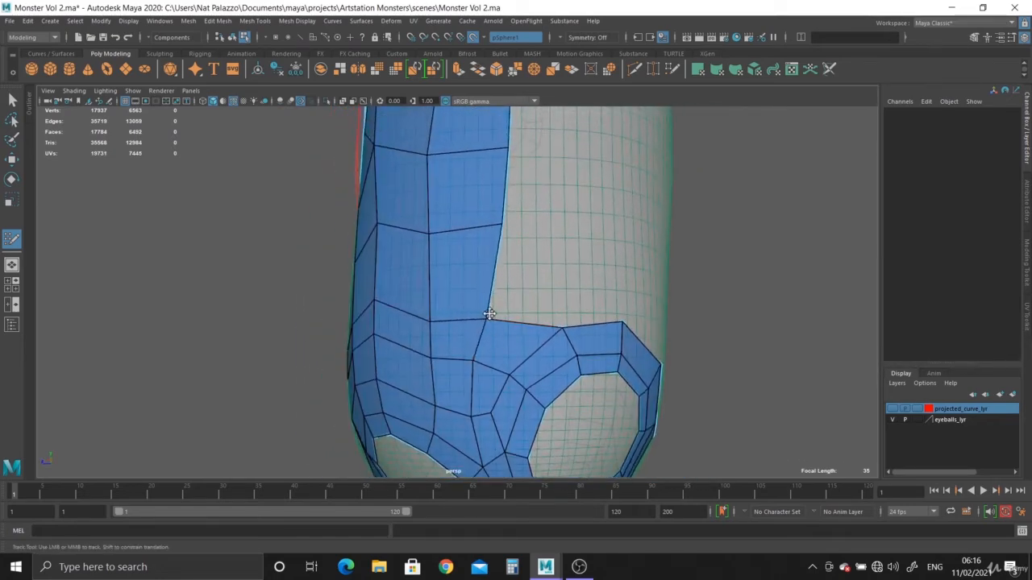
left_click_drag(504, 225, 494, 224)
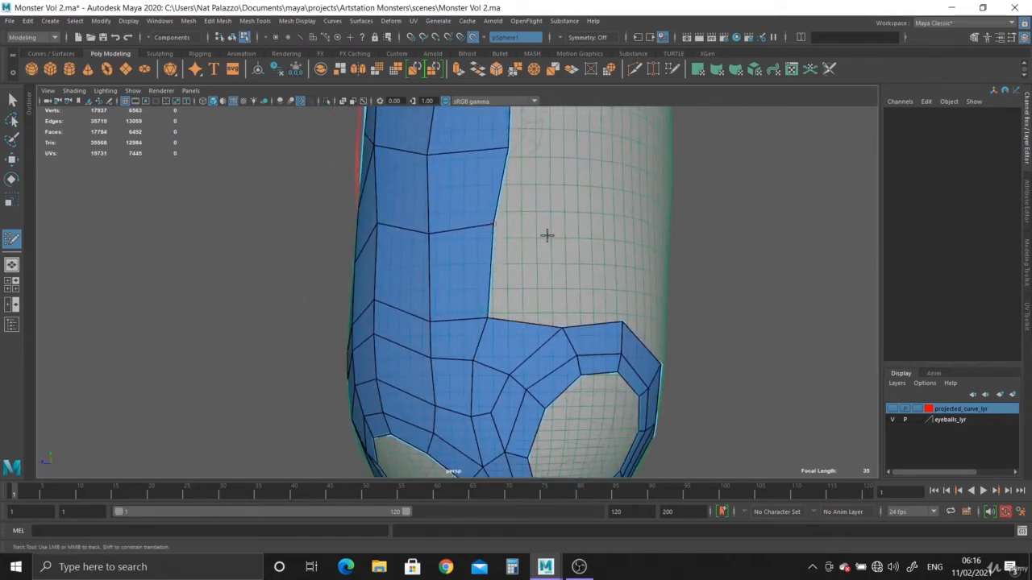
left_click(606, 270, "shift")
left_click(604, 281, "shift")
mouse_move(604, 281)
left_mouse_down("alt")
mouse_move(539, 299)
mouse_move(573, 306)
mouse_move(595, 267)
left_mouse_up("alt")
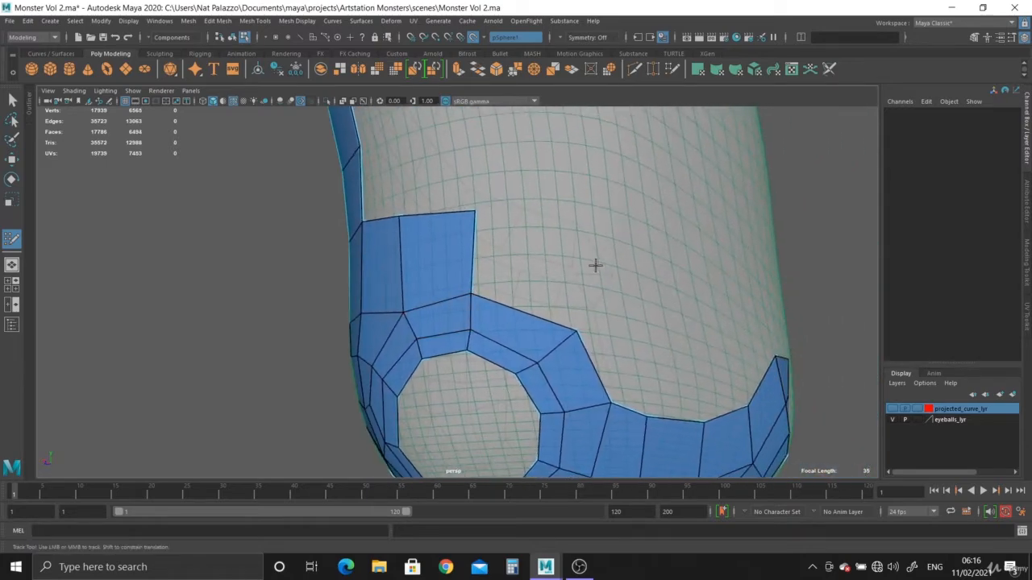
left_click(535, 274, "shift")
Step: Pull the row's end vertex down toward the base and continue the row between the oval loops with two quads
left_click_drag(647, 329, 539, 270, "alt")
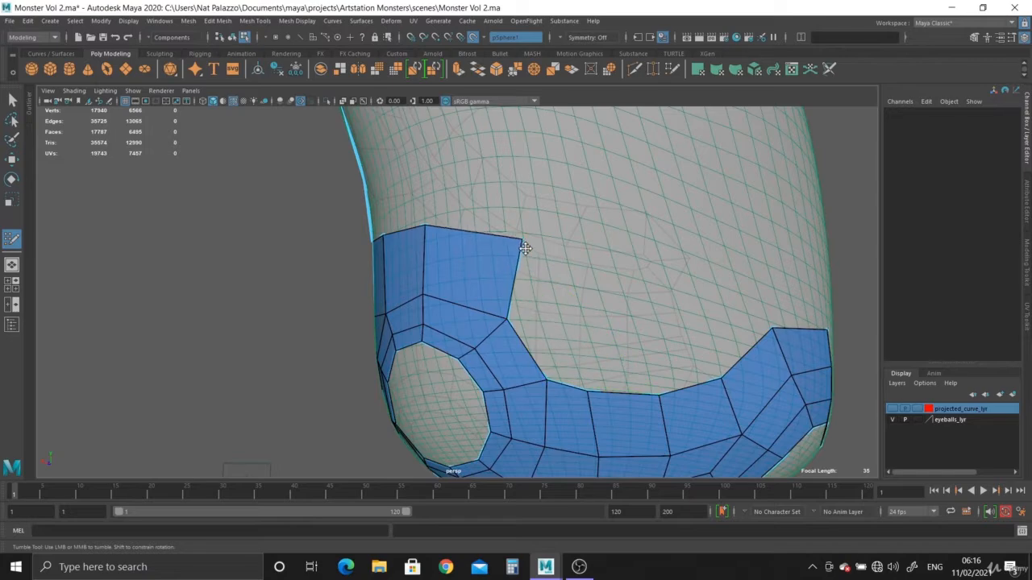
middle_click_drag(599, 322, 497, 308, "alt")
left_click_drag(442, 244, 473, 279)
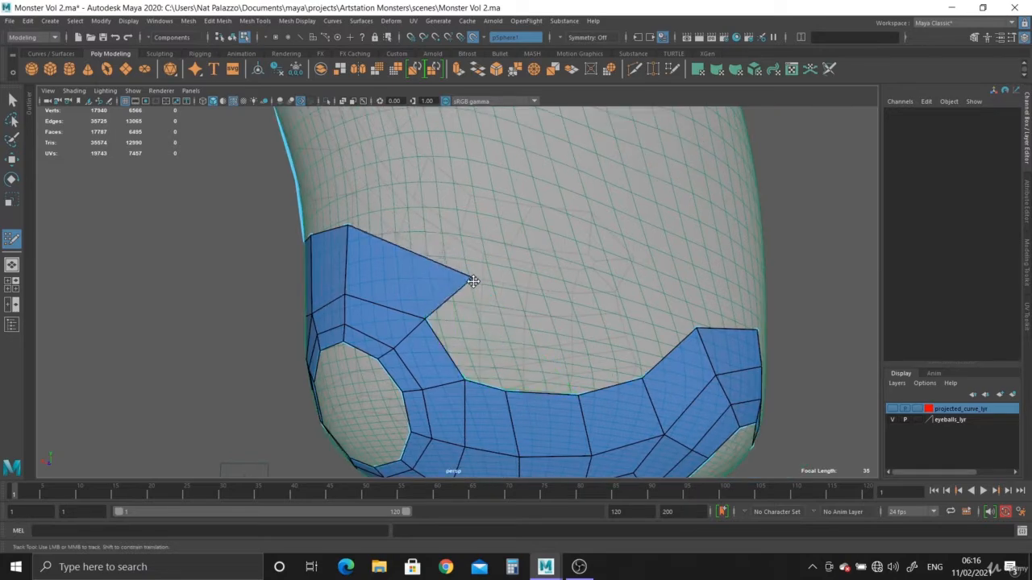
left_click(481, 337, "shift")
mouse_move(548, 348)
left_mouse_down("alt")
mouse_move(509, 324)
mouse_move(516, 300)
left_mouse_up("alt")
left_click(492, 326, "shift")
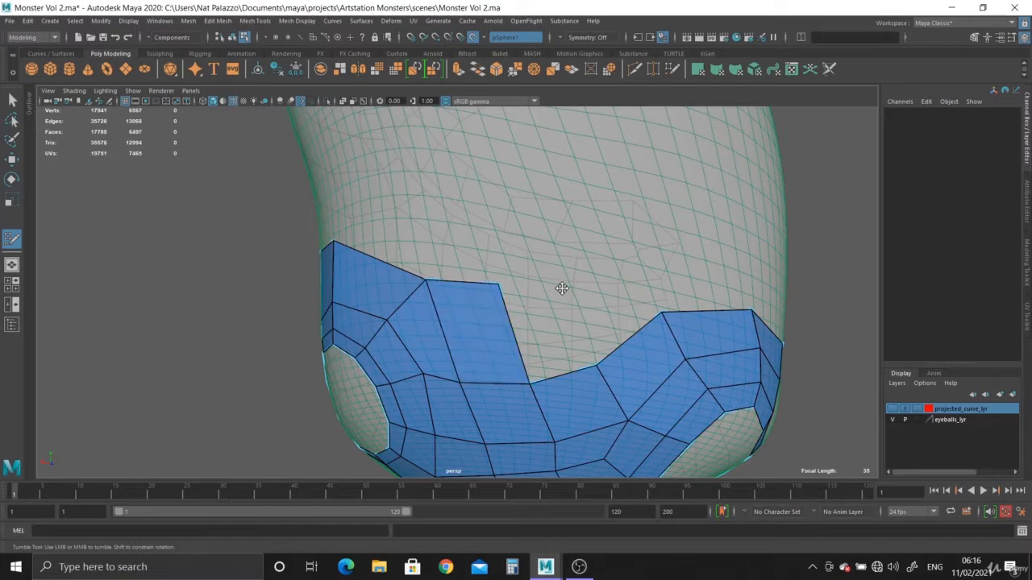
Step: Carry the lower row on around the next oval loop toward the front of the body with five quads
left_click(549, 334, "shift")
left_click(604, 290, "shift")
left_click_drag(604, 290, 519, 271, "alt")
left_click(598, 283, "shift")
left_click_drag(597, 284, 532, 230, "alt")
left_click(485, 240, "shift")
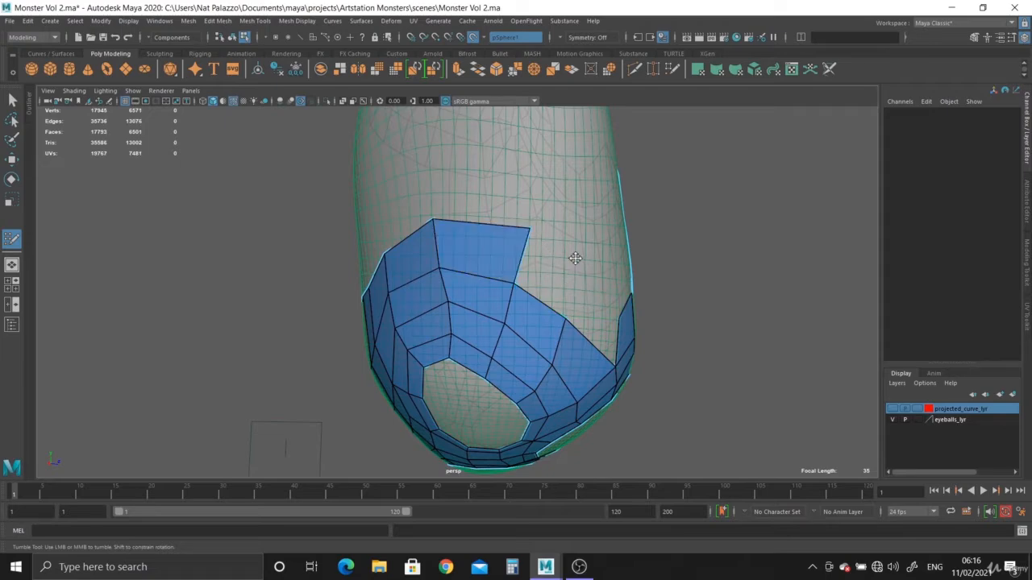
left_click(584, 315, "shift")
Step: Bridge the remaining gap above the base loops with a quad and relax the surrounding lower mesh
left_click_drag(591, 326, 546, 331, "alt")
right_click_drag(545, 331, 530, 350, "alt")
middle_click_drag(427, 311, 498, 300, "alt")
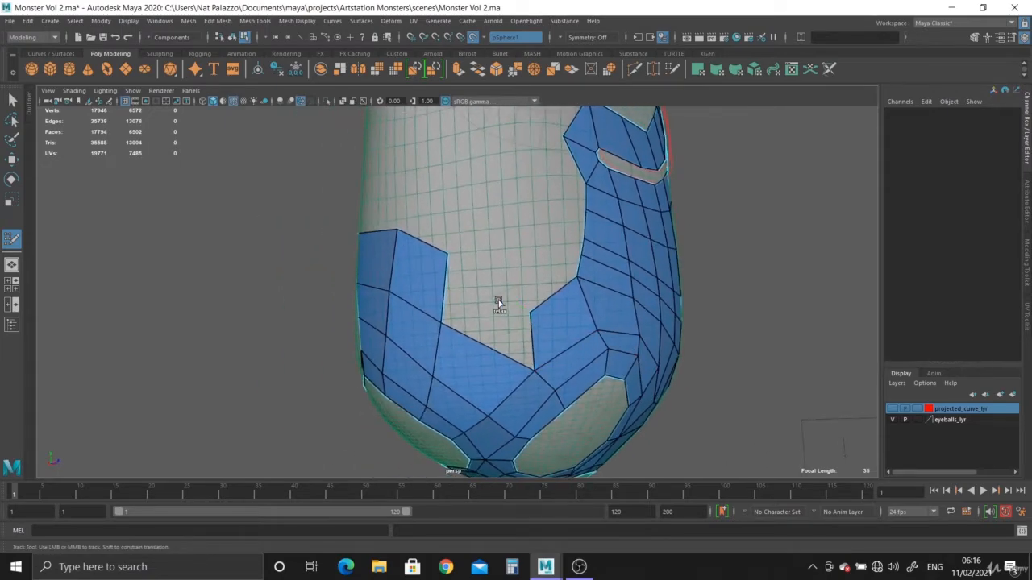
left_click(494, 323, "shift")
mouse_move(543, 319)
left_mouse_down("shift")
mouse_move(477, 293)
mouse_move(491, 288)
mouse_move(360, 260)
mouse_move(332, 269)
mouse_move(319, 293)
mouse_move(415, 314)
mouse_move(470, 255)
mouse_move(460, 230)
mouse_move(360, 223)
mouse_move(379, 252)
mouse_move(423, 211)
left_mouse_up("shift")
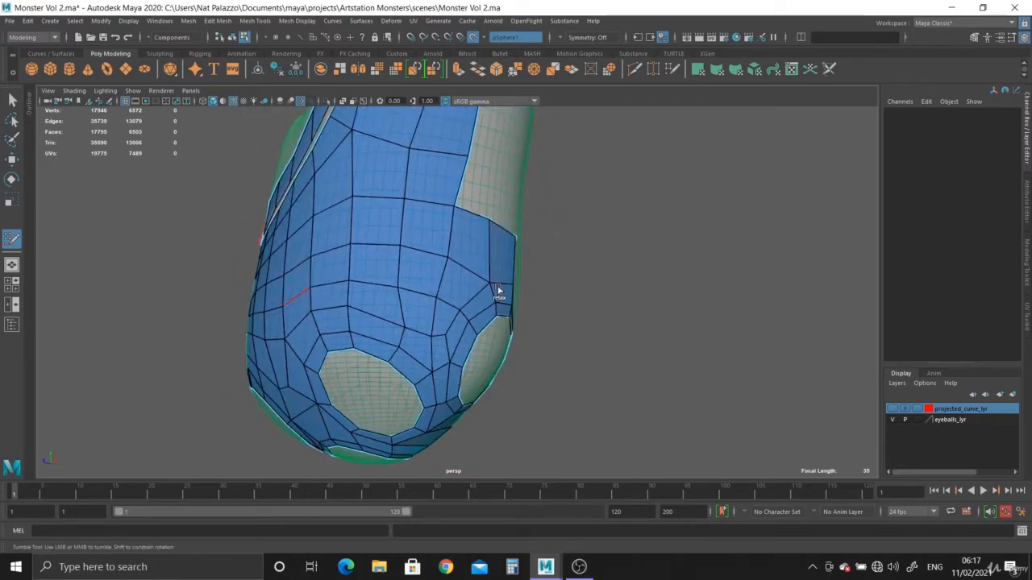
left_click_drag(499, 290, 392, 260, "alt")
left_click_drag(384, 194, 410, 271, "alt")
left_click_drag(441, 177, 387, 264, "alt")
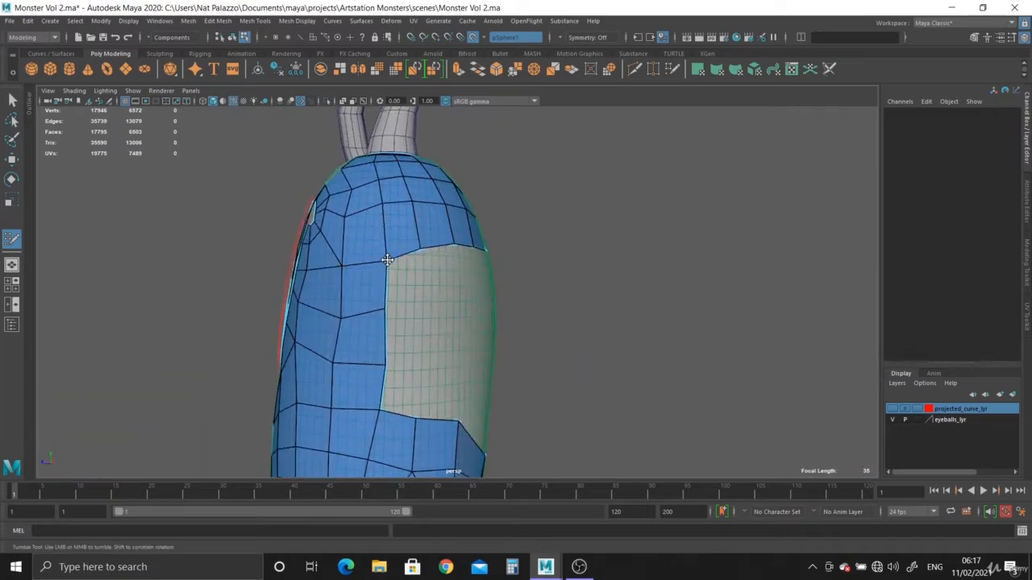
Step: Begin filling the open gap on the body's side with two quads beneath its upper edge
left_click_drag(360, 325, 391, 335, "alt")
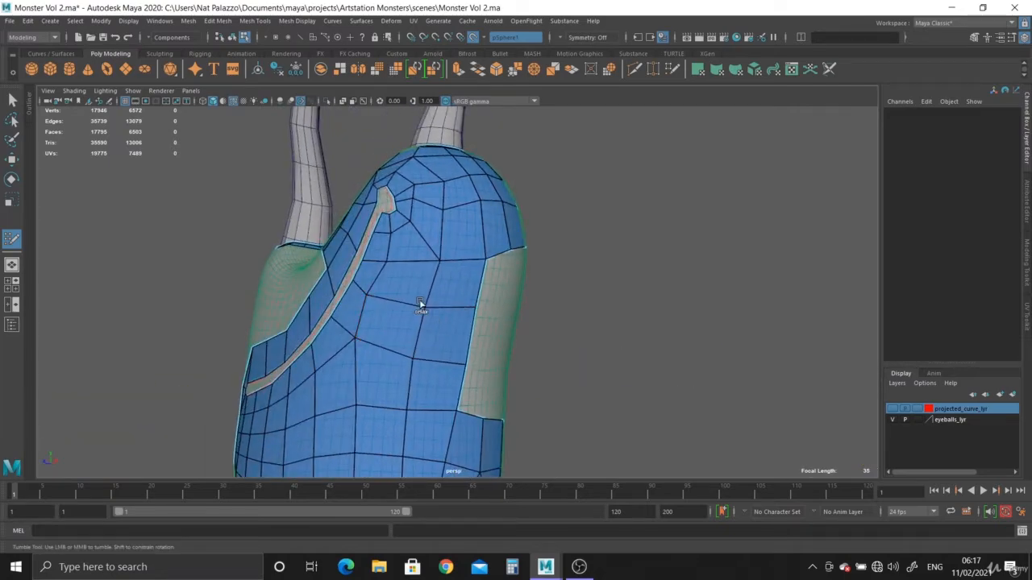
left_click_drag(419, 408, 406, 318, "alt")
right_click_drag(405, 318, 411, 301, "alt")
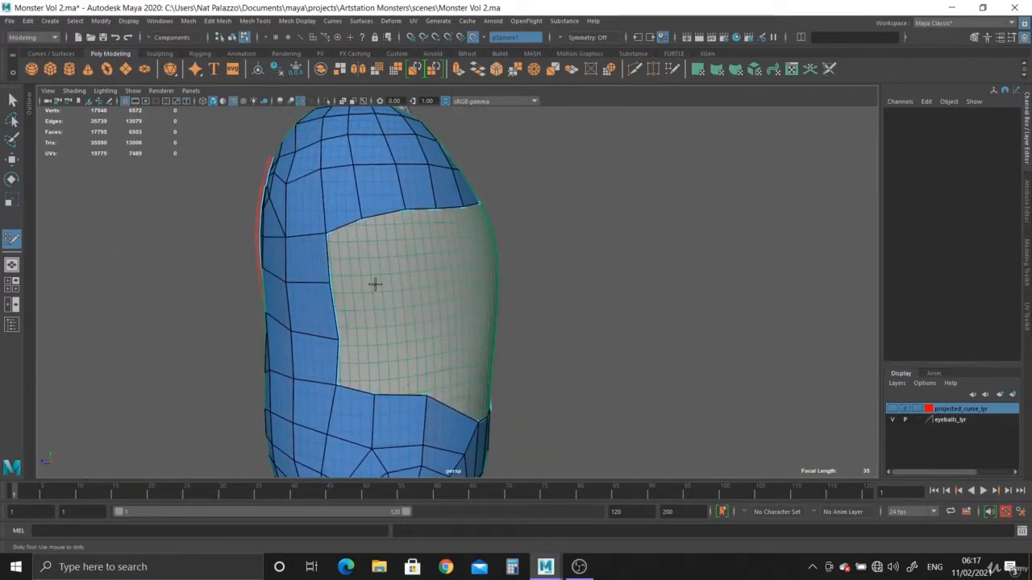
left_click(350, 269, "shift")
left_click(387, 256, "shift")
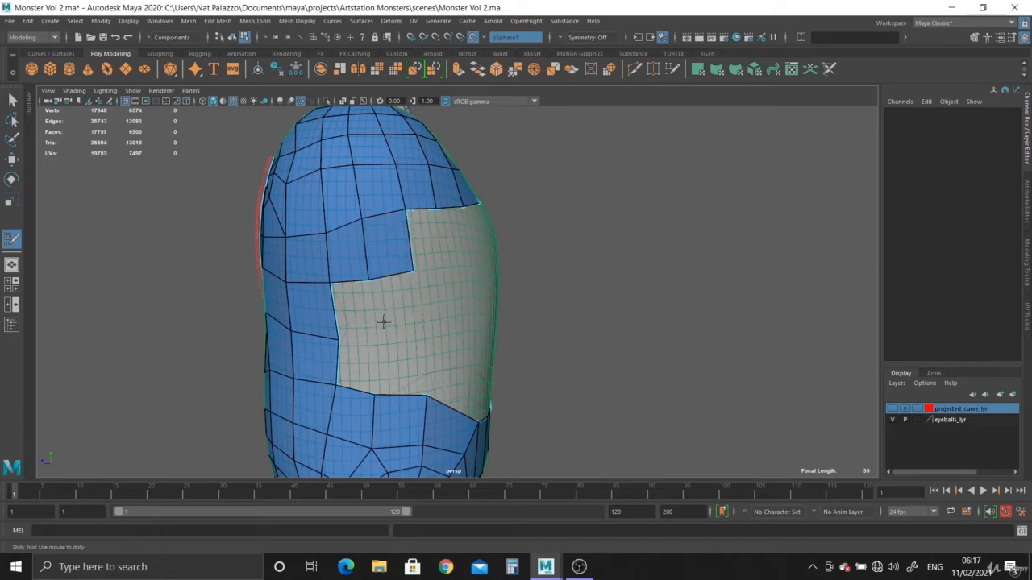
Step: Fill down to the gap's lower edge with four quads, shifting the shared middle vertex slightly down
left_click(360, 324, "shift")
left_click(362, 375, "shift")
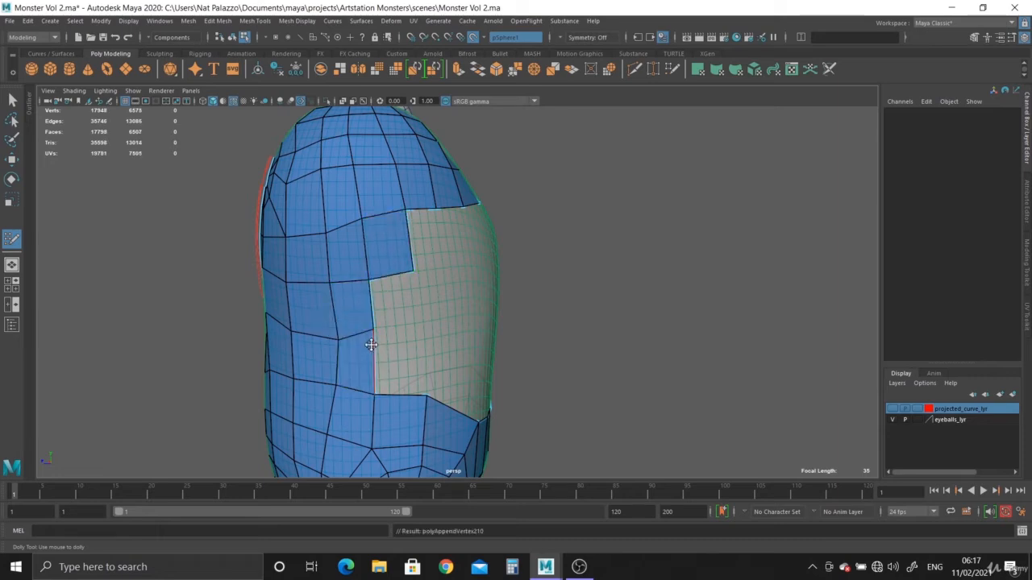
left_click_drag(373, 330, 375, 340)
left_click(403, 310, "shift")
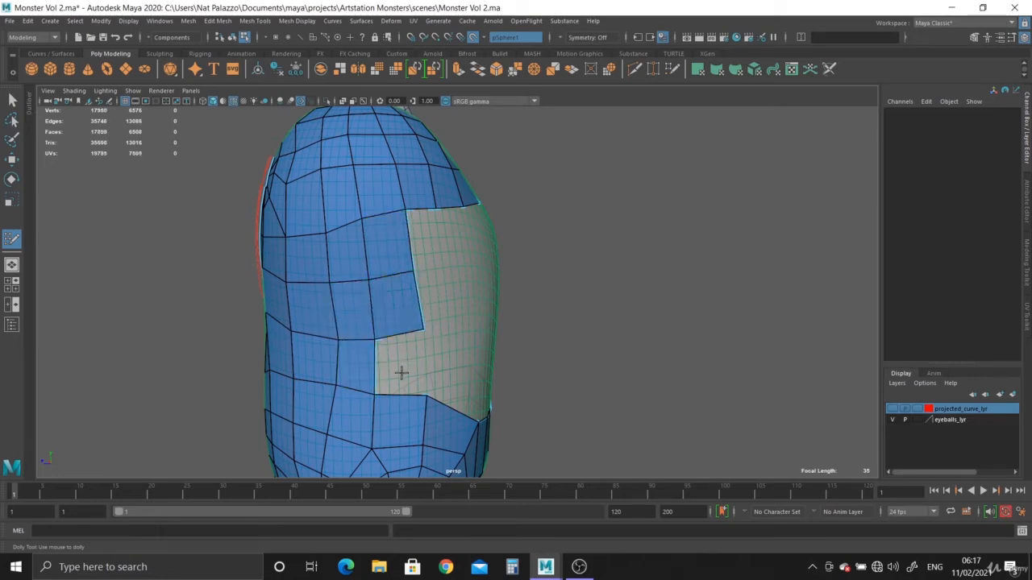
left_click(403, 368, "shift")
Step: Extend two rows around the body beneath the upper mesh with six quads, three in each row
left_click_drag(406, 324, 376, 290, "alt")
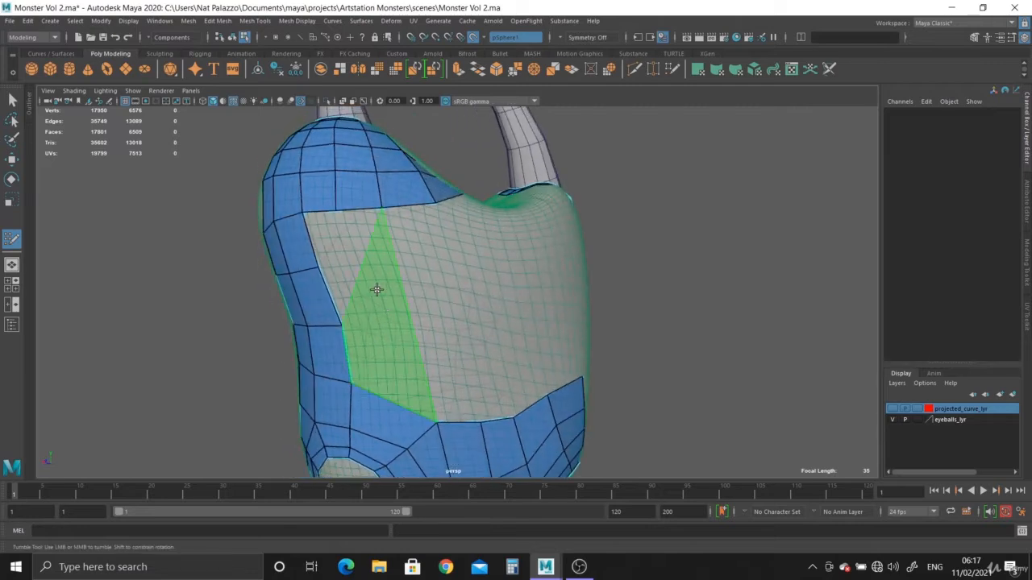
left_click(329, 238, "shift")
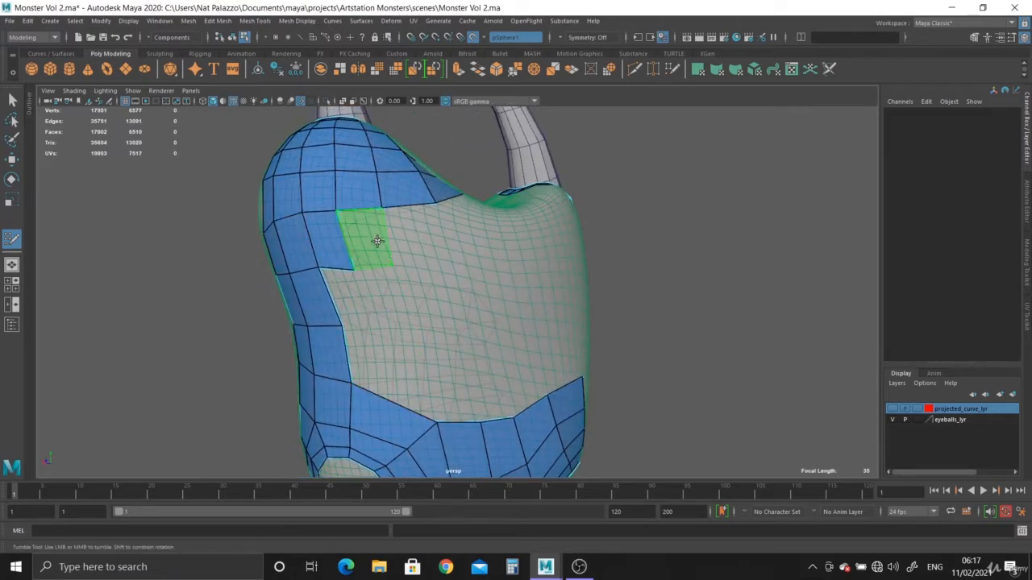
left_click(378, 241, "shift")
left_click(377, 312, "shift")
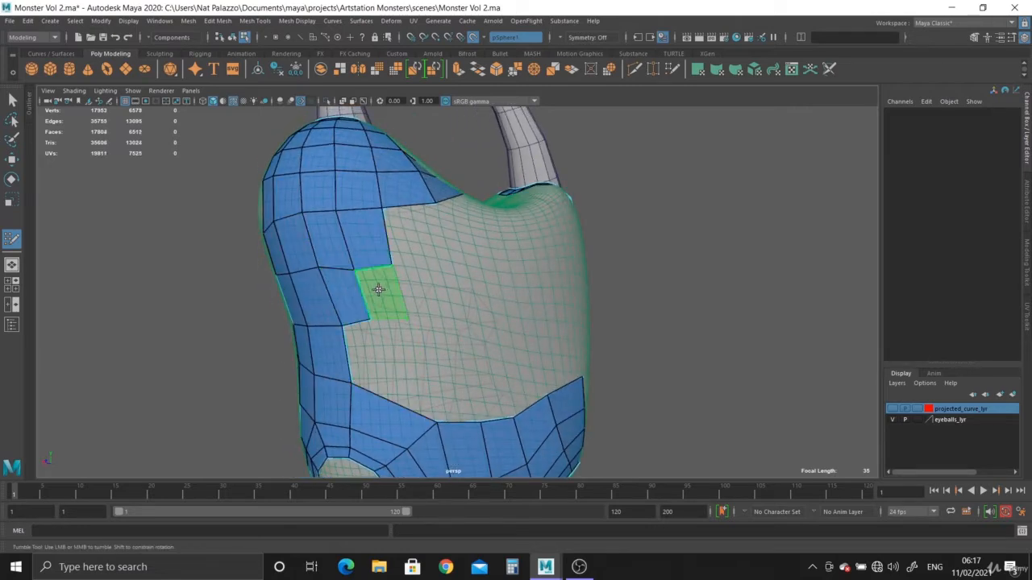
left_click(378, 289, "shift")
left_click(420, 237, "shift")
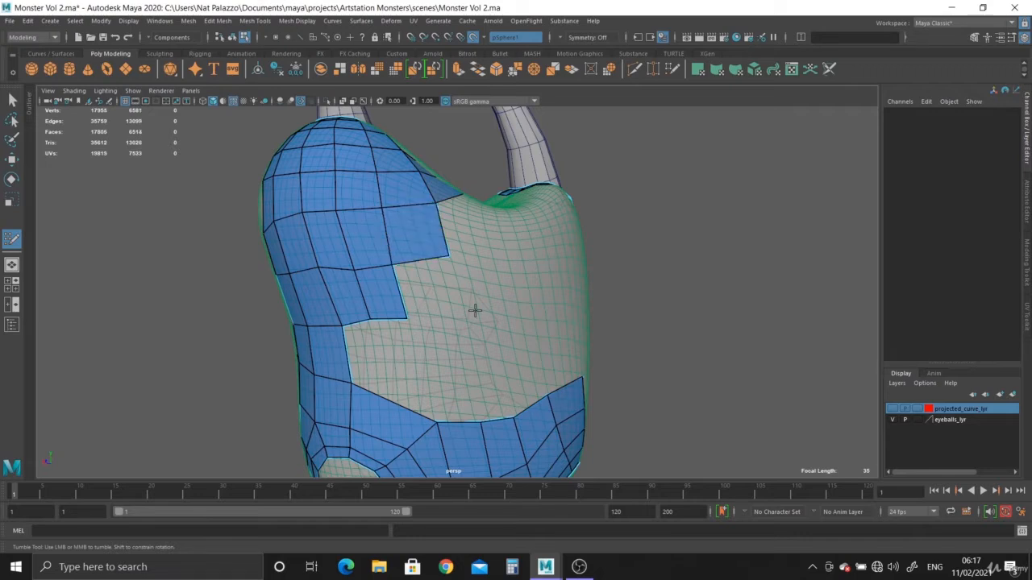
left_click(433, 292, "shift")
Step: Delete the stretched quad above the oval base loop and add a row of three quads below the side rows
middle_click_drag(440, 384, 446, 322, "alt")
scroll(448, 339, "up", 2)
left_click_drag(449, 359, 466, 357, "alt")
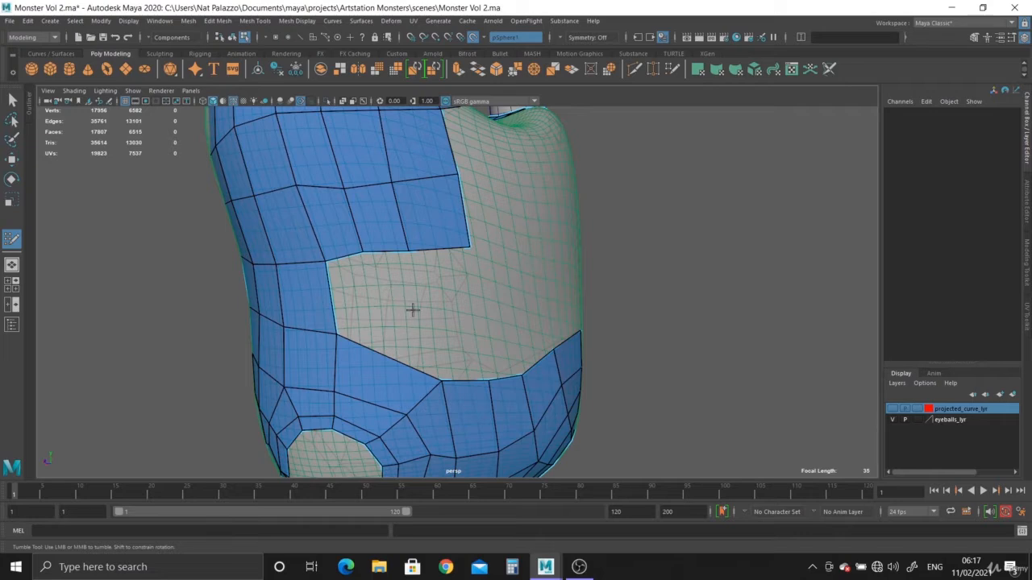
left_click_drag(447, 403, 450, 380, "alt")
left_click(402, 369, "ctrl+shift")
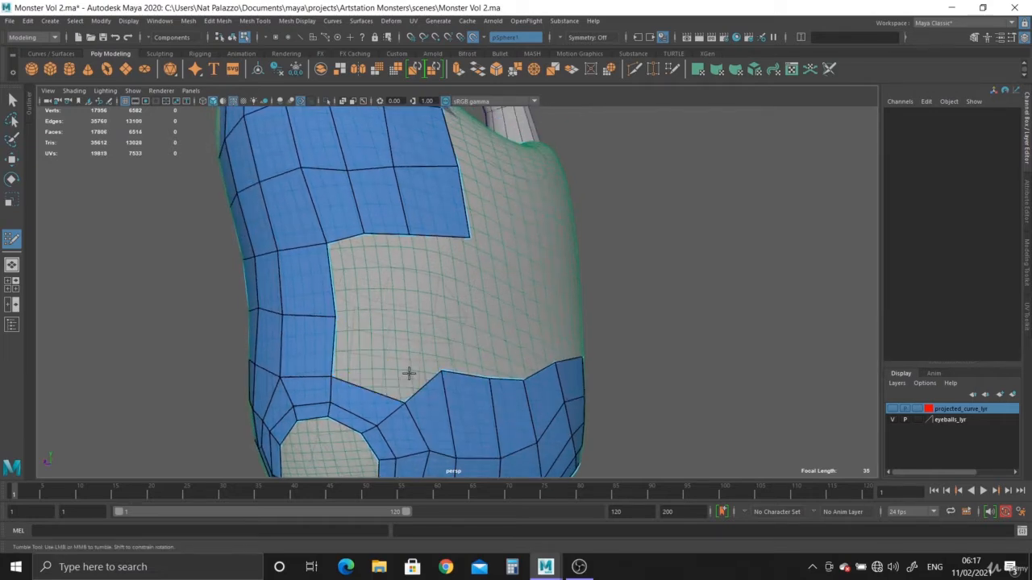
left_click(372, 287, "shift")
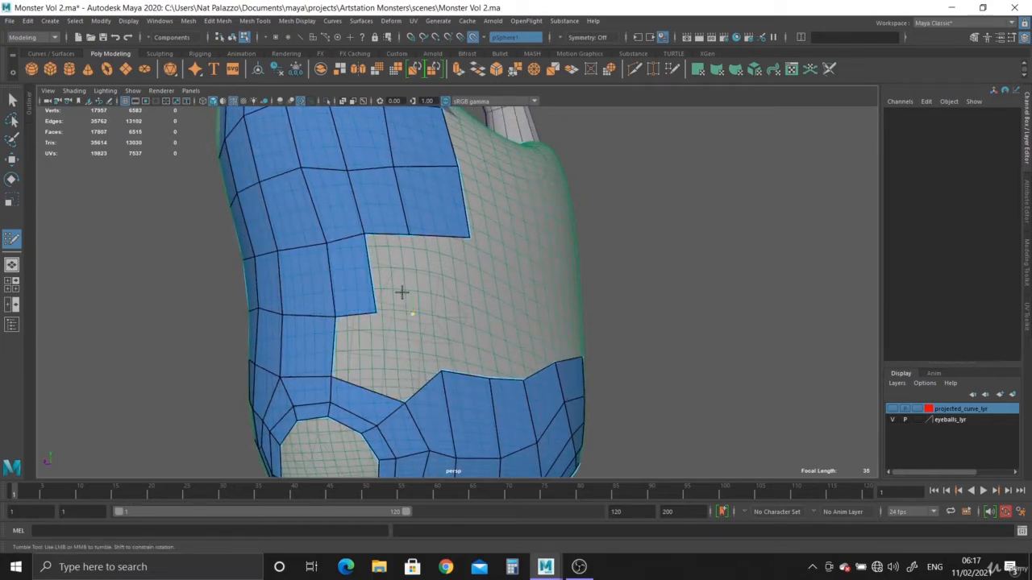
left_click(402, 292, "shift")
left_click(445, 280, "shift")
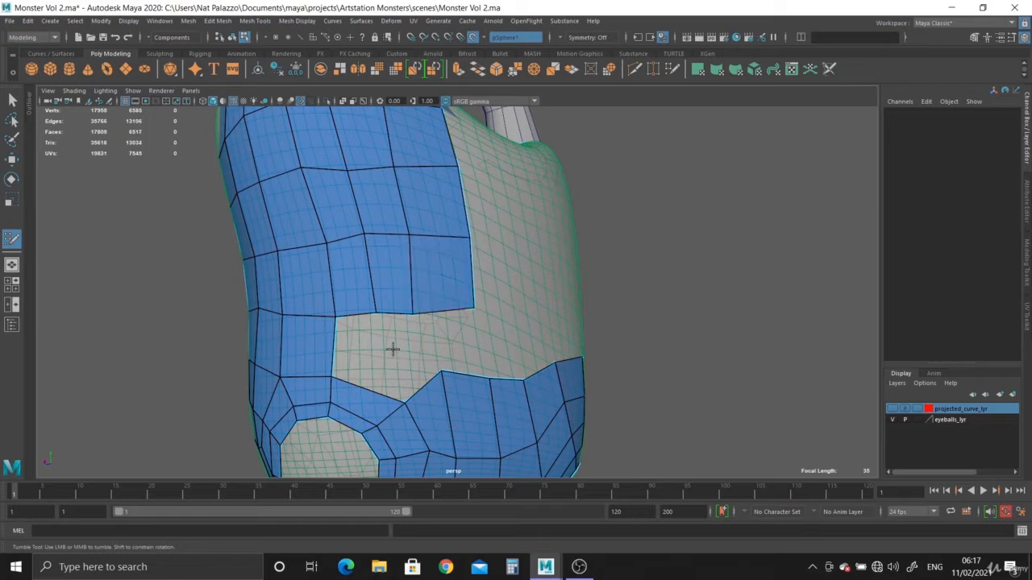
Step: Close the gap between the new row and the mesh above the oval base loop with three quads
left_click(364, 355, "shift")
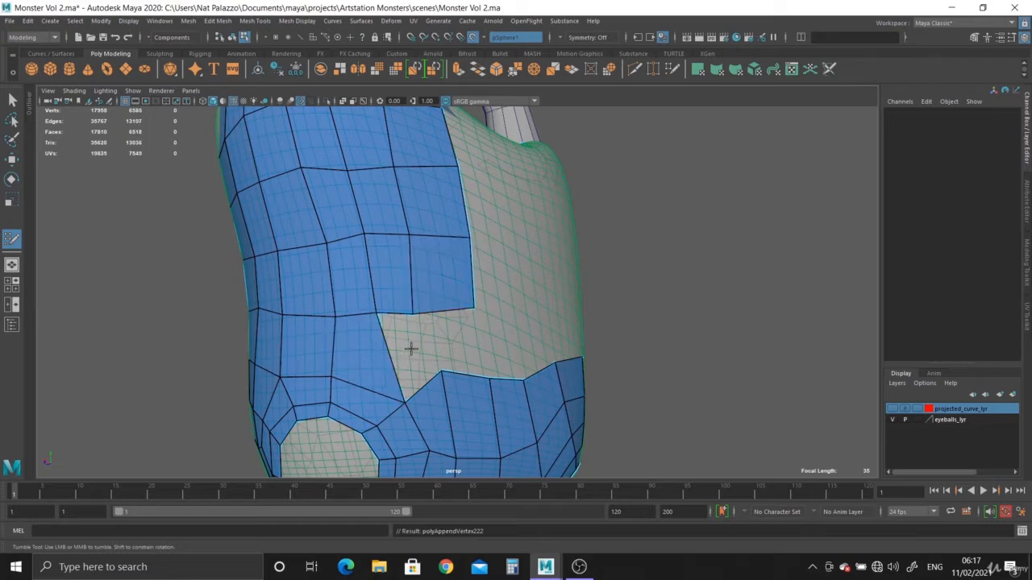
left_click(411, 348, "shift")
left_click(450, 353, "shift")
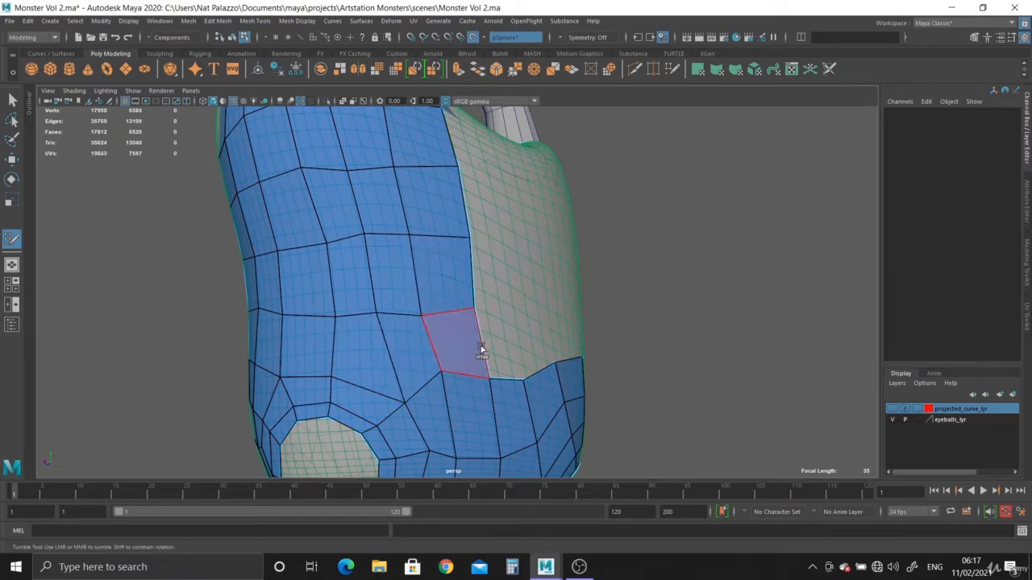
Step: Add a quad below the tentacle mound's mesh, pull its outer vertex up and inward, and add another quad beneath it
mouse_move(484, 345)
left_mouse_down("alt")
mouse_move(363, 290)
mouse_move(501, 369)
mouse_move(446, 348)
left_mouse_up("alt")
right_click_drag(445, 348, 473, 291, "alt")
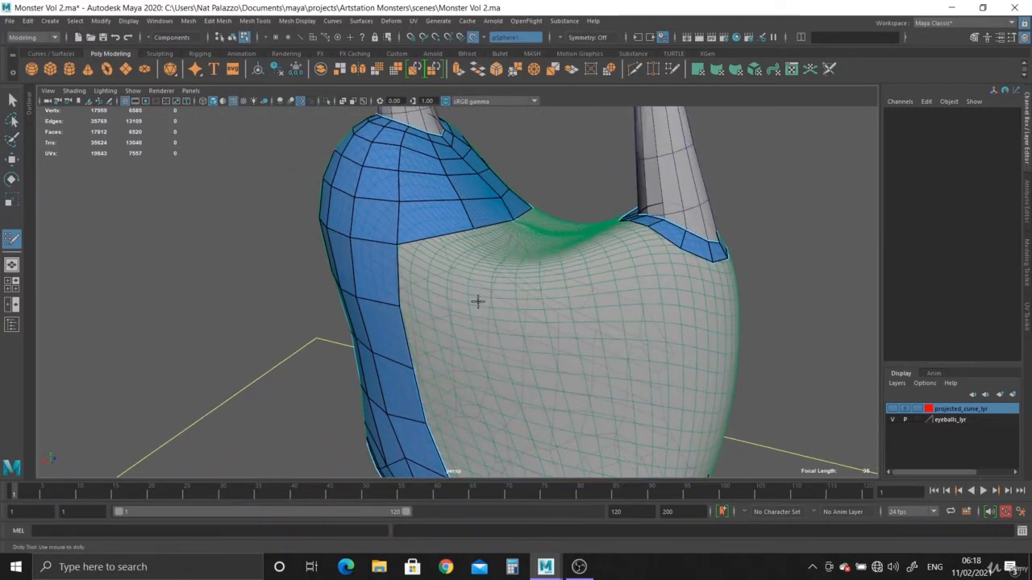
left_click(426, 270, "shift")
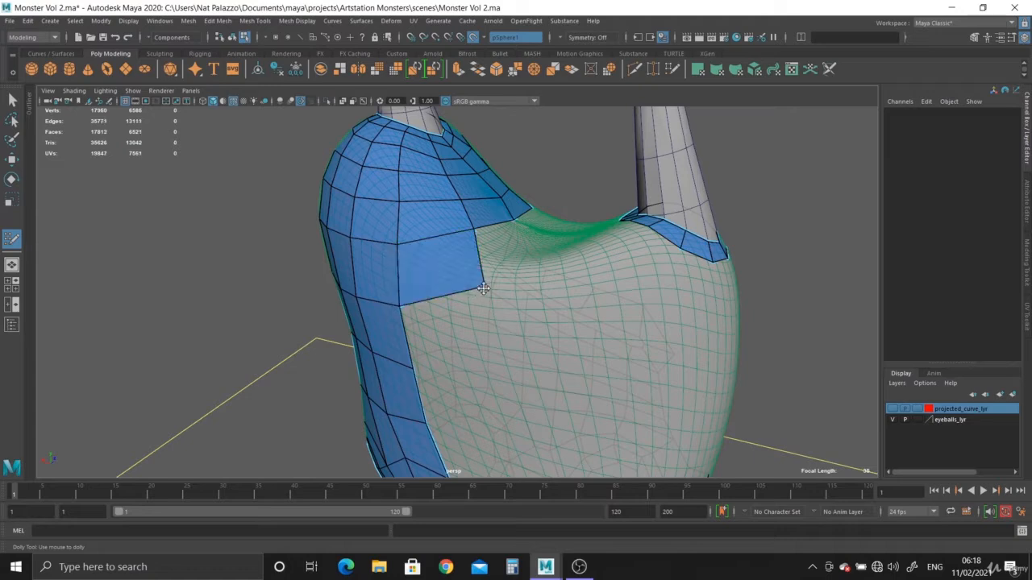
left_click_drag(482, 288, 472, 273)
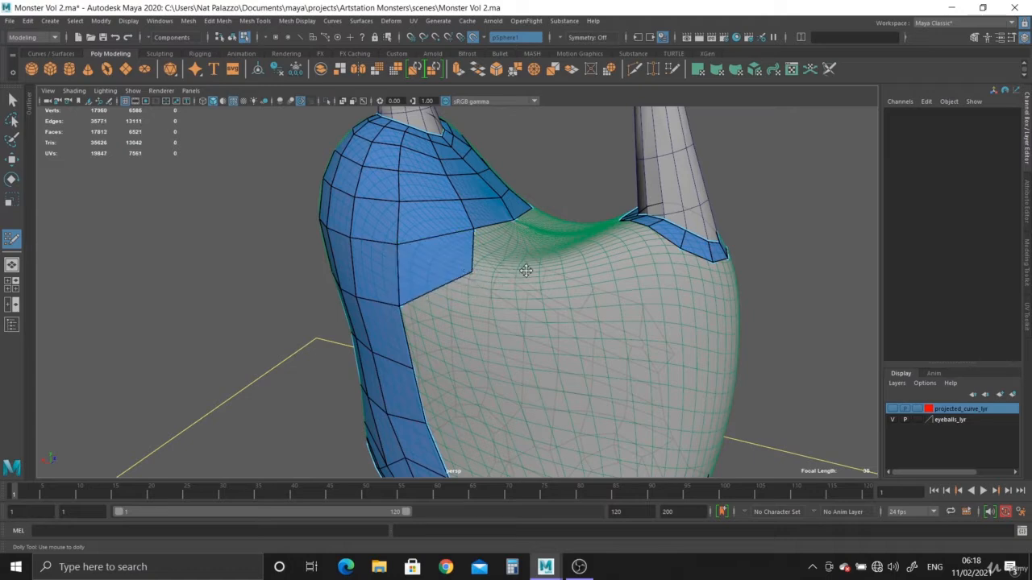
left_click(450, 319, "shift")
Step: Continue the mesh into the dip between the tentacles with two more quads
mouse_move(500, 303)
left_mouse_down("alt")
mouse_move(460, 363)
mouse_move(454, 340)
mouse_move(484, 272)
mouse_move(564, 242)
left_mouse_up("alt")
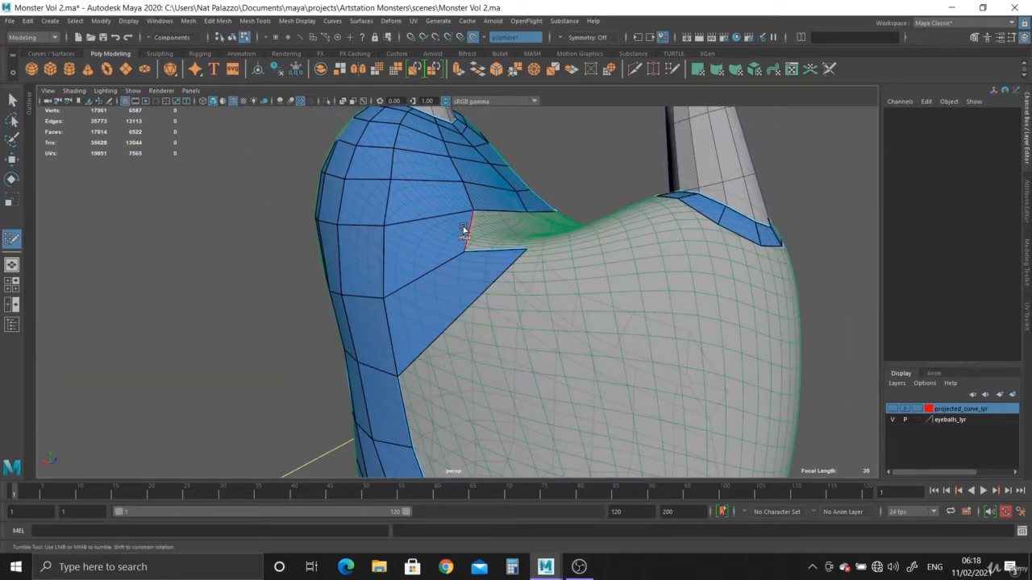
left_click_drag(464, 231, 421, 318, "alt")
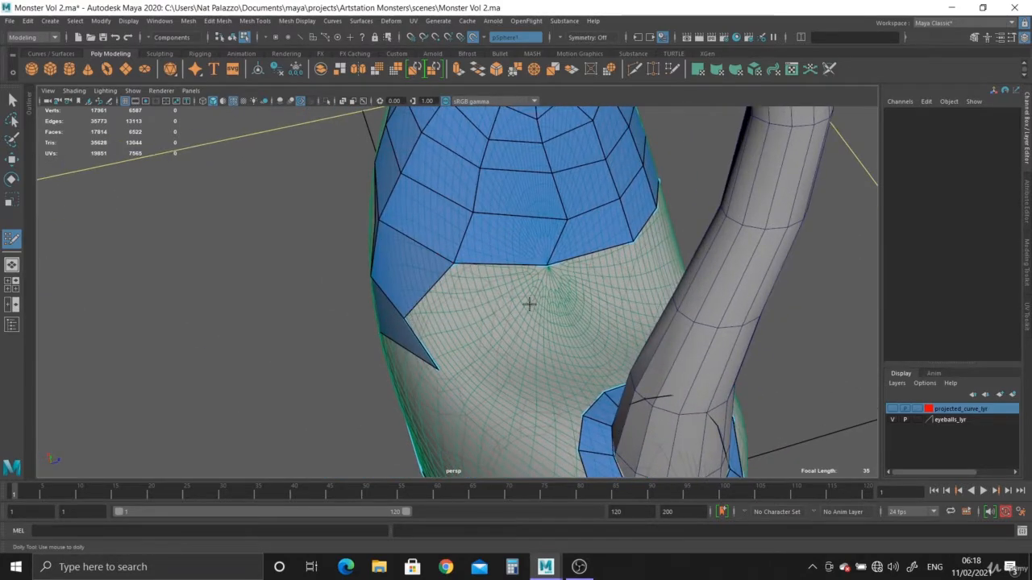
left_click(494, 291, "shift")
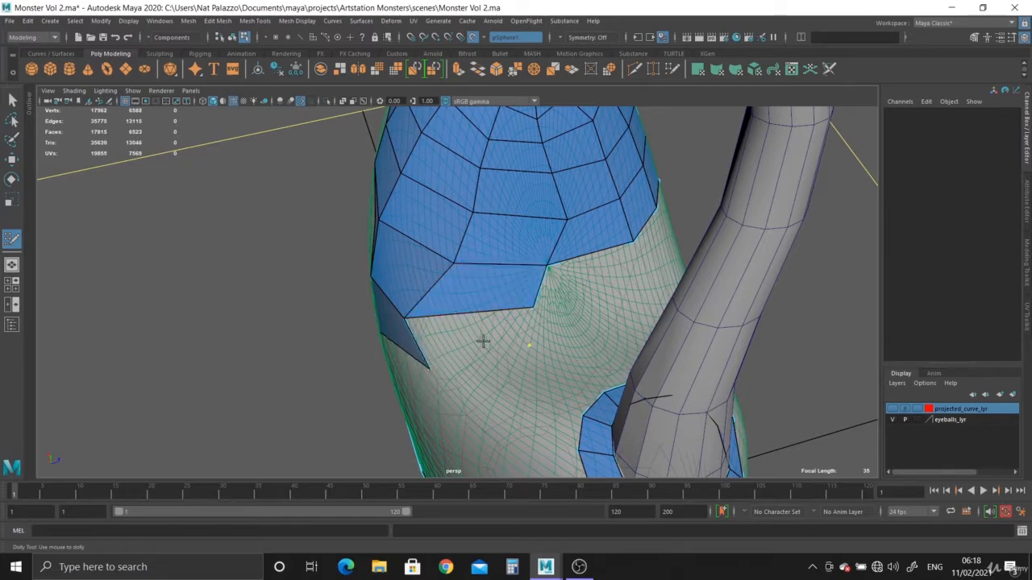
left_click(438, 372, "shift")
Step: Extend two quads from the side column above the base rows and move the upper outer vertex inward
mouse_move(438, 372)
left_mouse_down("alt")
mouse_move(495, 375)
mouse_move(490, 334)
mouse_move(542, 321)
mouse_move(472, 304)
mouse_move(492, 277)
mouse_move(448, 300)
left_mouse_up("alt")
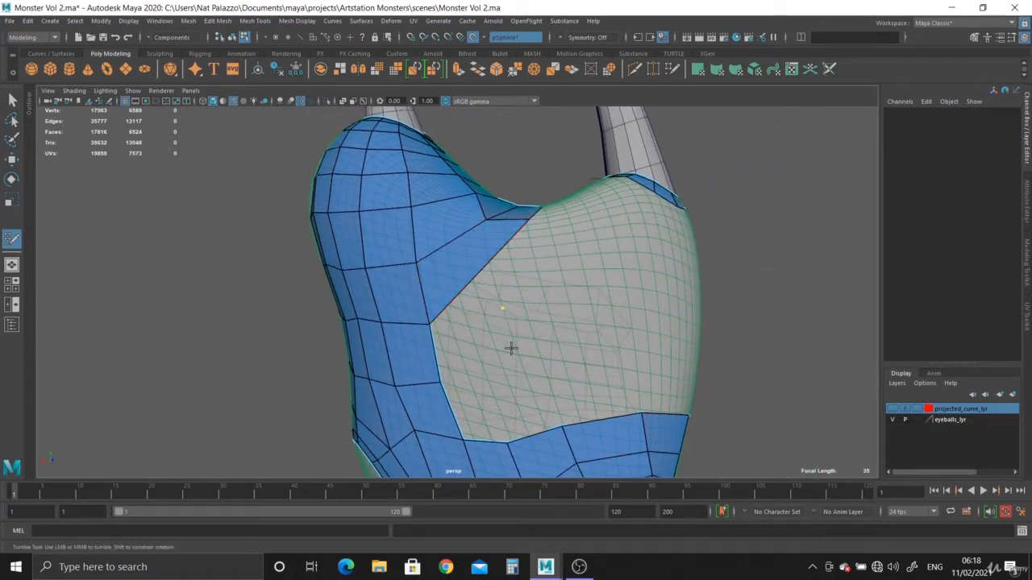
left_click_drag(436, 353, 501, 356)
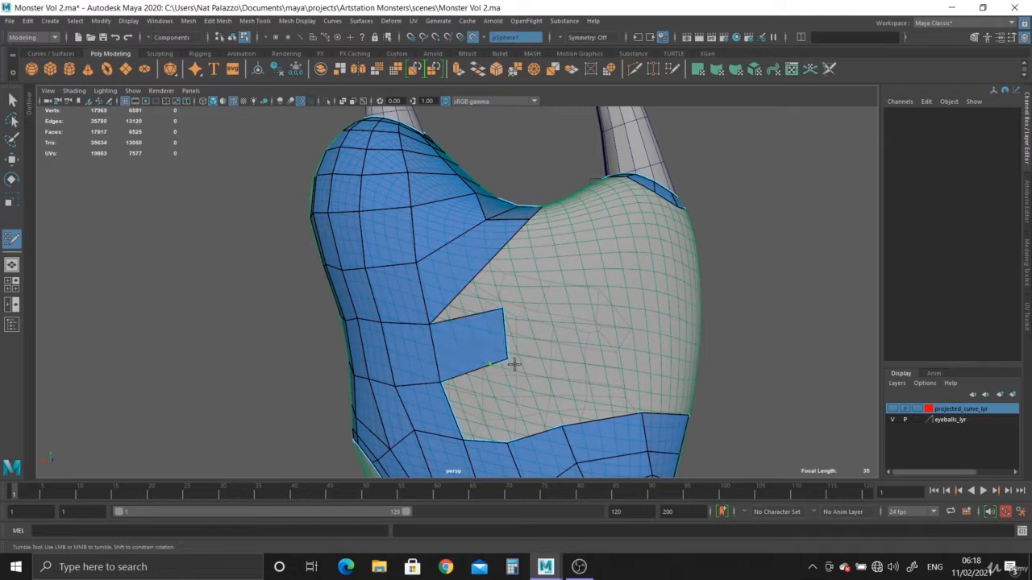
left_click(489, 407, "shift")
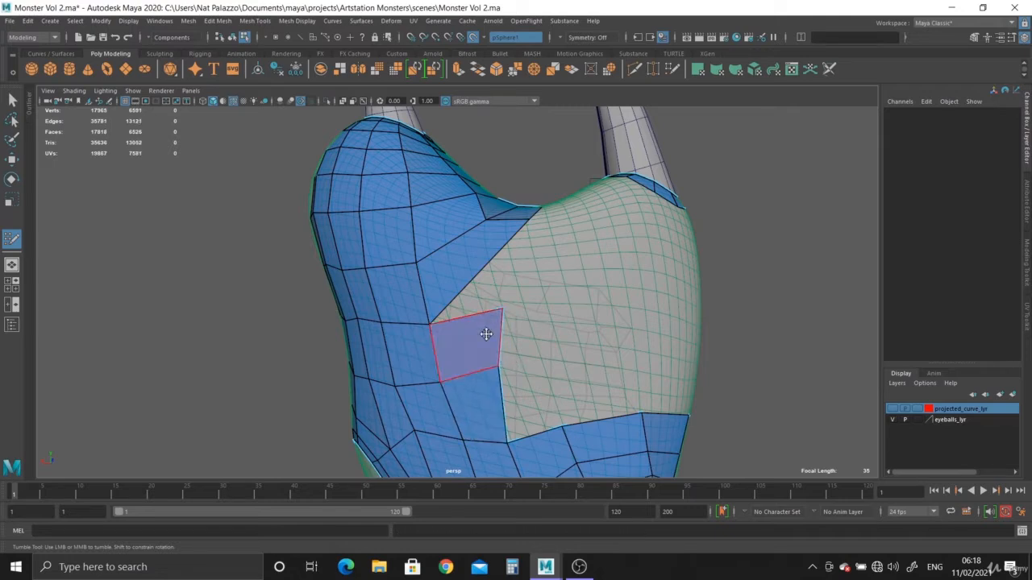
left_click_drag(498, 309, 478, 309)
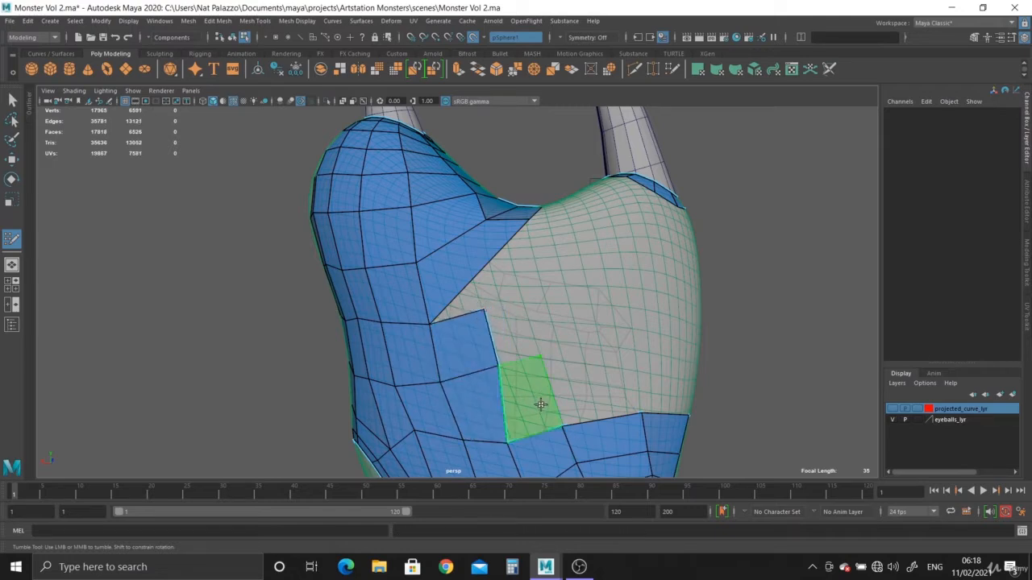
Step: Carry the two rows above the base mesh on across the body below the second tentacle with six quads
left_click(540, 404, "shift")
left_click(516, 337, "shift")
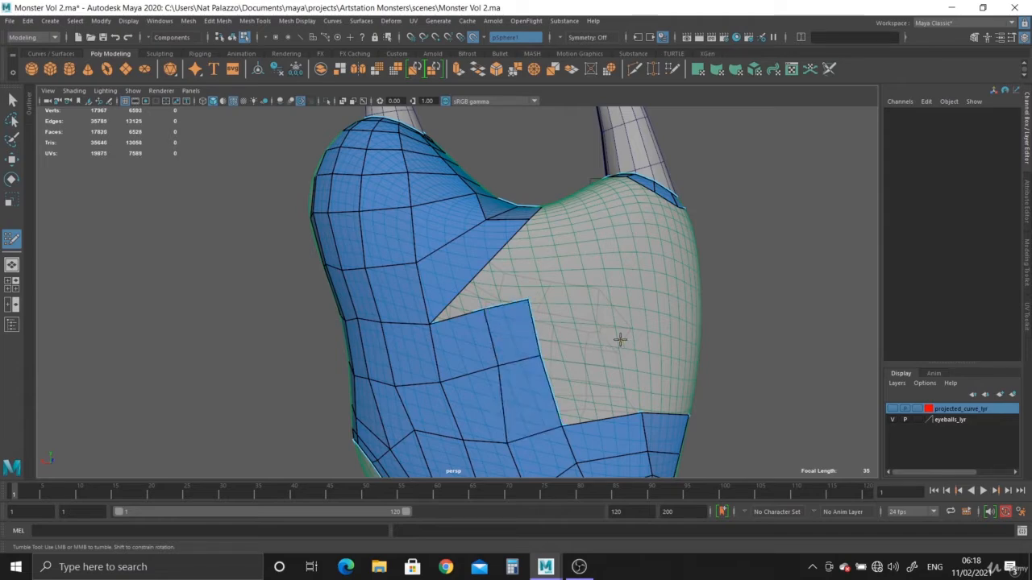
left_click(616, 369, "shift")
left_click(571, 335, "shift")
mouse_move(614, 363)
left_mouse_down("alt")
mouse_move(560, 373)
mouse_move(508, 354)
left_mouse_up("alt")
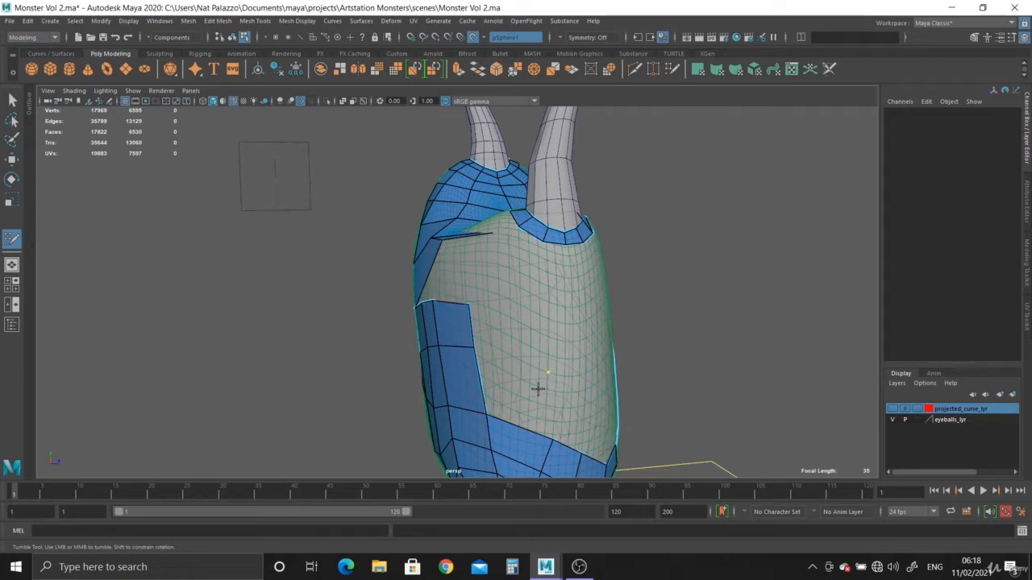
left_click(518, 343, "shift")
Step: Delete the stretched diagonal quad below the dip and join the upper mesh to the row beneath with two new quads
left_click_drag(564, 380, 486, 391, "alt")
middle_click_drag(524, 395, 525, 318, "alt")
scroll(524, 338, "up", 3)
left_click_drag(525, 351, 617, 353, "alt")
middle_click_drag(621, 322, 635, 460, "alt")
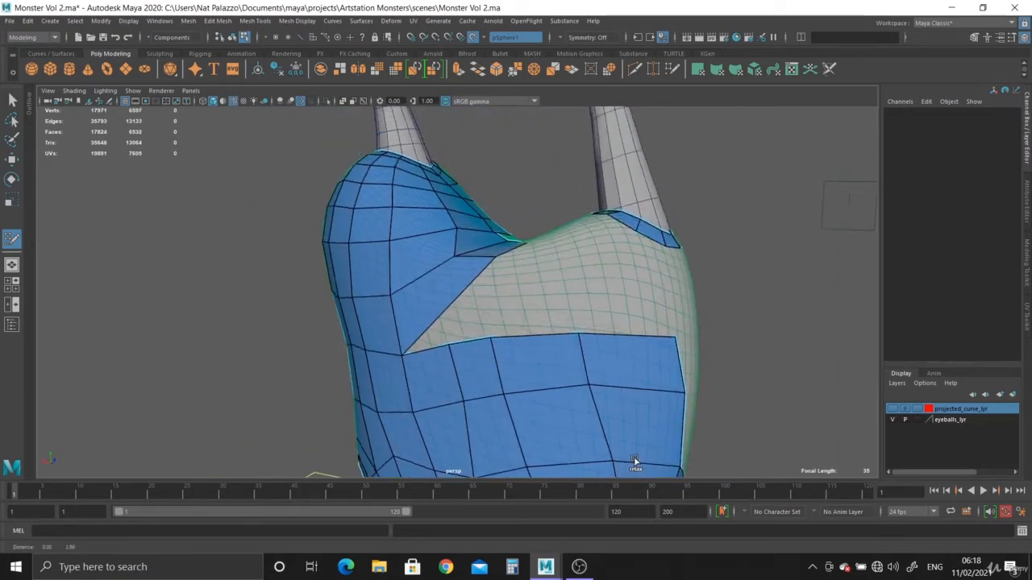
scroll(588, 415, "up", 3)
mouse_move(514, 331)
left_mouse_down("alt")
mouse_move(537, 366)
mouse_move(520, 348)
left_mouse_up("alt")
scroll(509, 376, "up", 2)
scroll(520, 348, "up", 1)
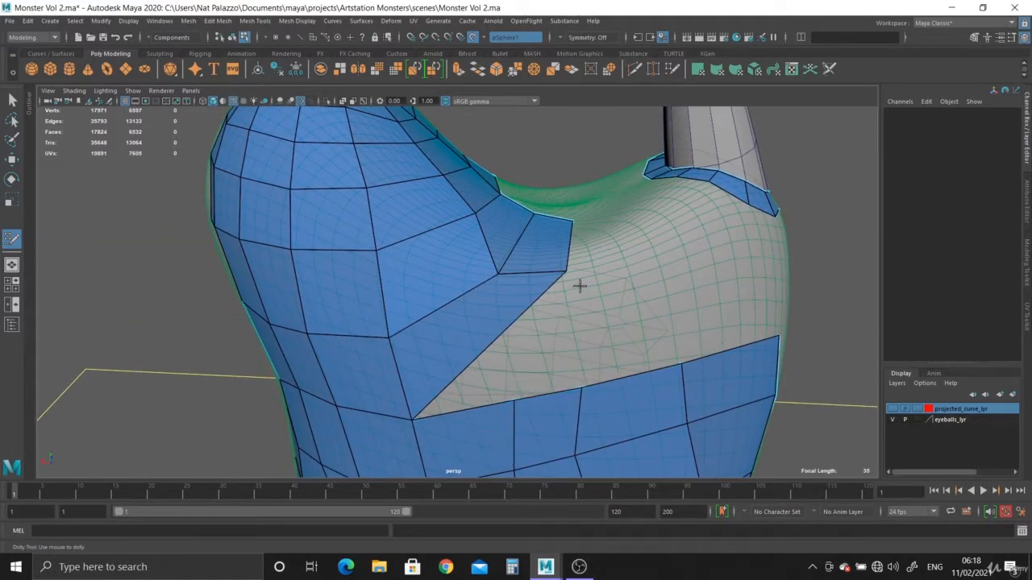
left_click_drag(571, 299, 502, 317, "alt")
left_click(445, 339, "ctrl+shift")
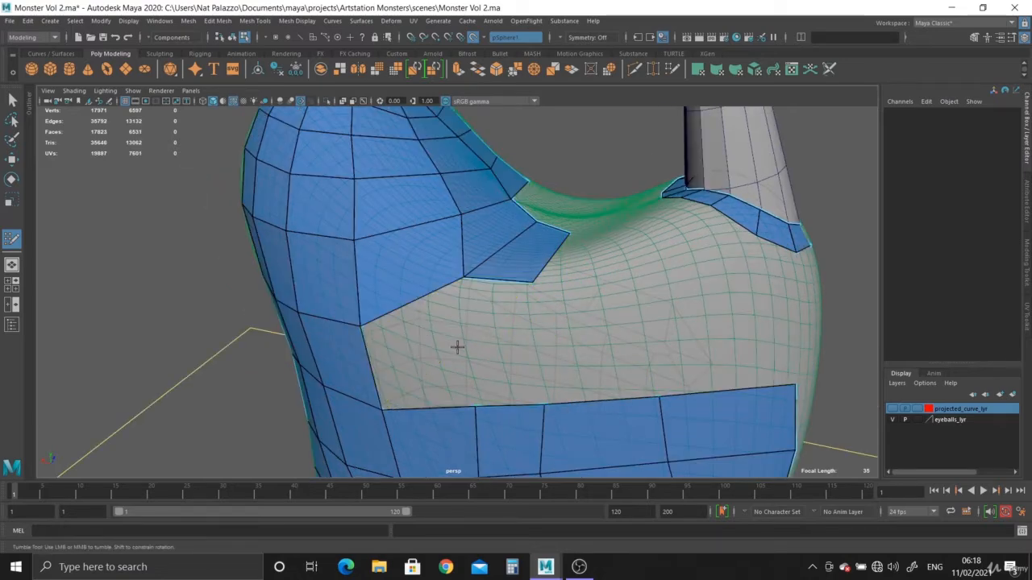
left_click_drag(461, 347, 428, 350, "alt")
left_click(428, 350, "shift")
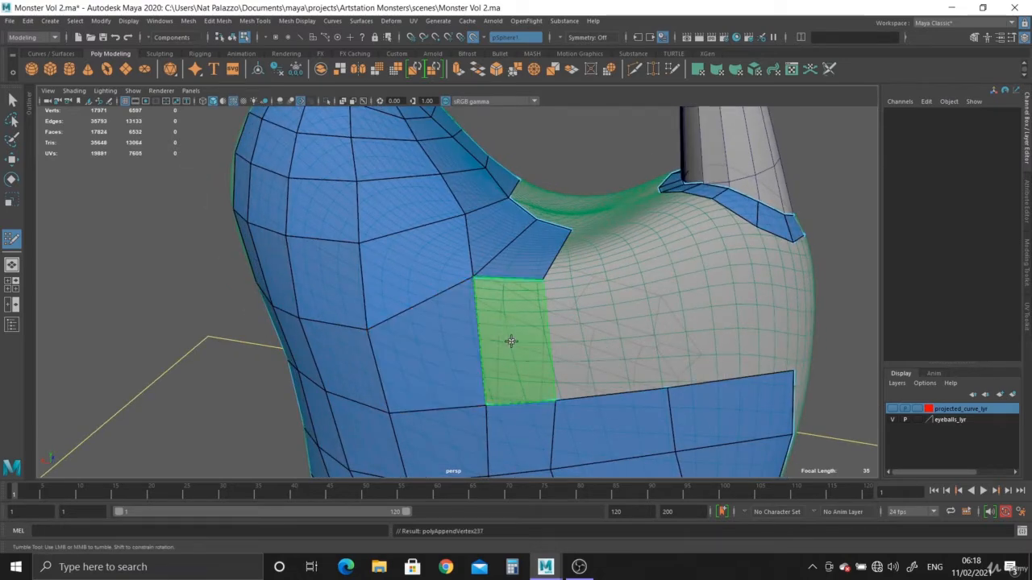
left_click_drag(538, 342, 502, 283, "alt")
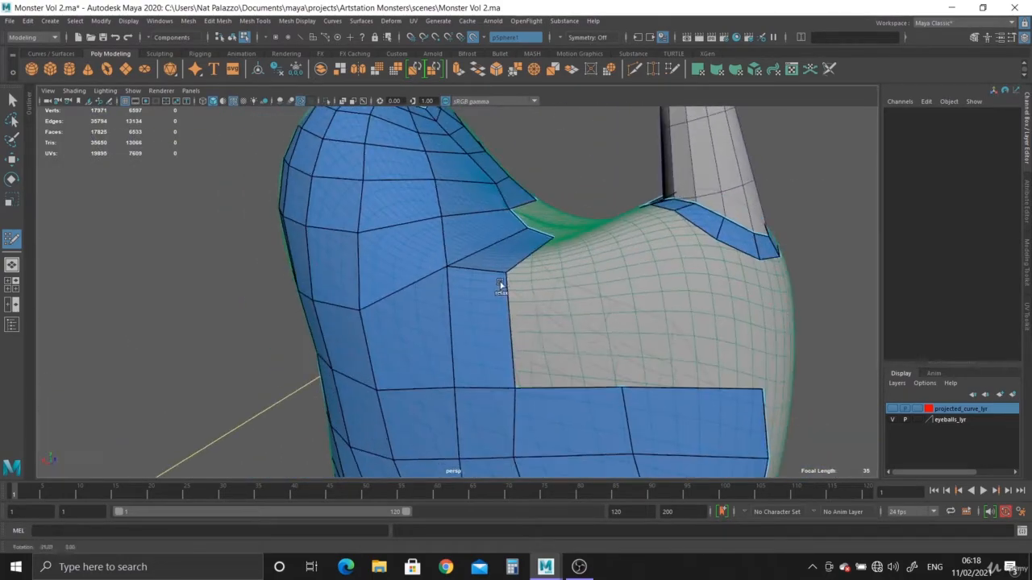
Step: Fill two new quads on the side of the body, extending the retopology patch toward the horn
middle_click_drag(502, 283, 449, 278, "alt")
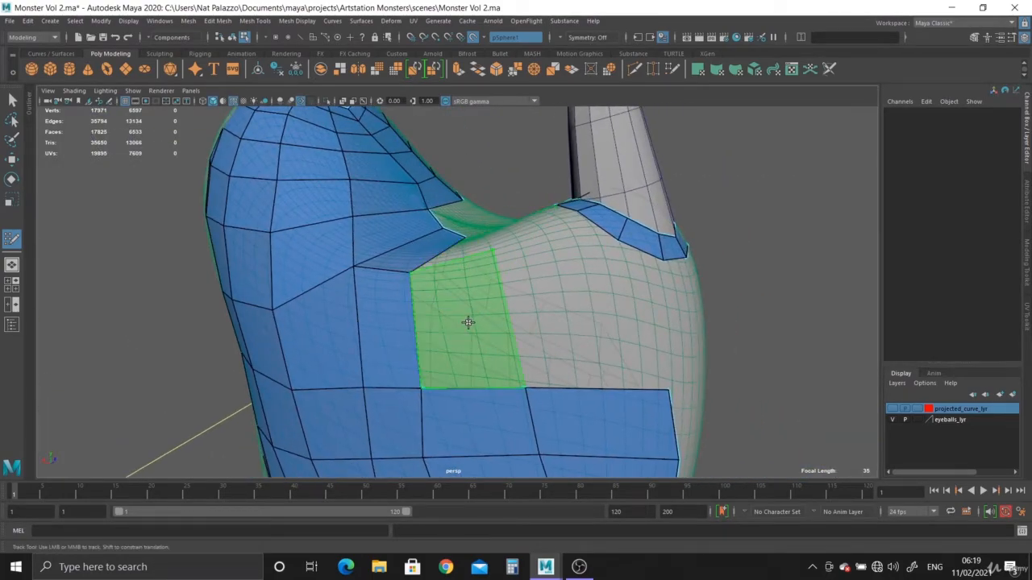
left_click_drag(468, 323, 526, 278, "alt")
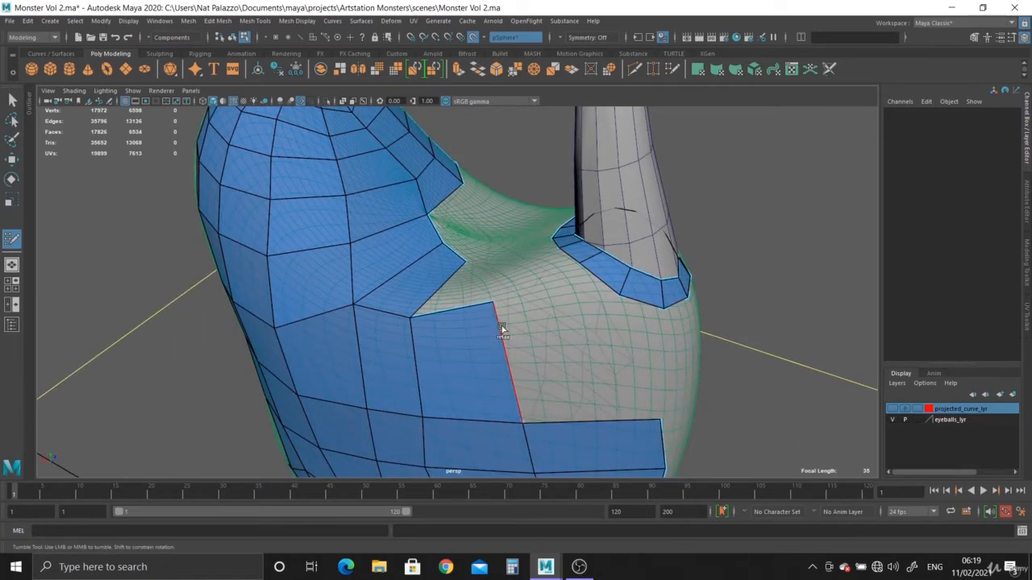
mouse_move(502, 329)
left_mouse_down("alt")
mouse_move(497, 305)
mouse_move(569, 290)
left_mouse_up("alt")
left_click(454, 330, "shift")
Step: Start a second row of quads around the horn base ring, on the side facing the dip between the horns
middle_click_drag(569, 290, 525, 403, "alt")
right_click_drag(525, 404, 593, 363, "alt")
left_click_drag(524, 280, 459, 328, "alt")
middle_click_drag(459, 328, 403, 345, "alt")
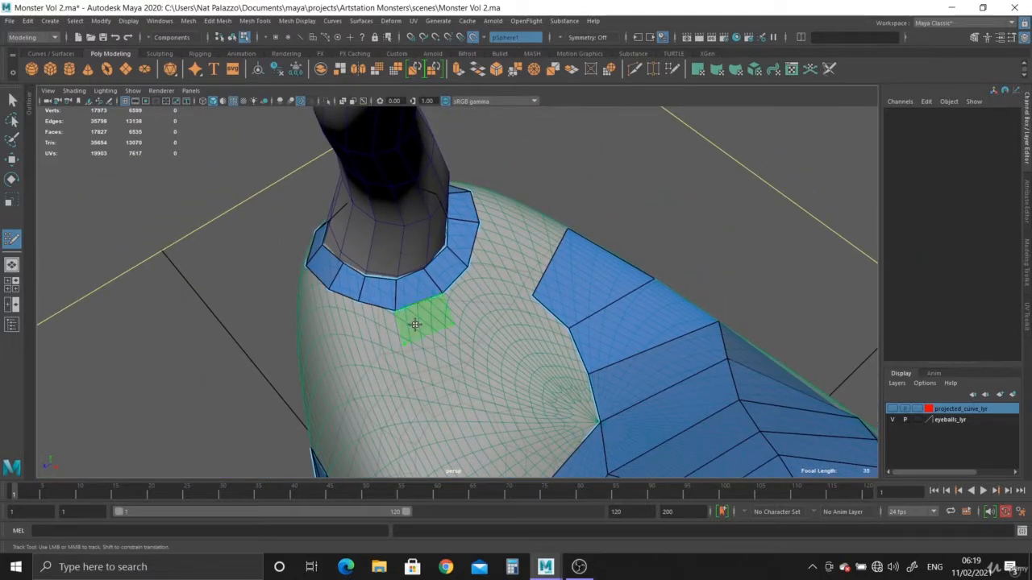
left_click(416, 325, "shift")
left_click_drag(437, 361, 454, 357, "alt")
middle_click_drag(454, 357, 459, 287, "alt")
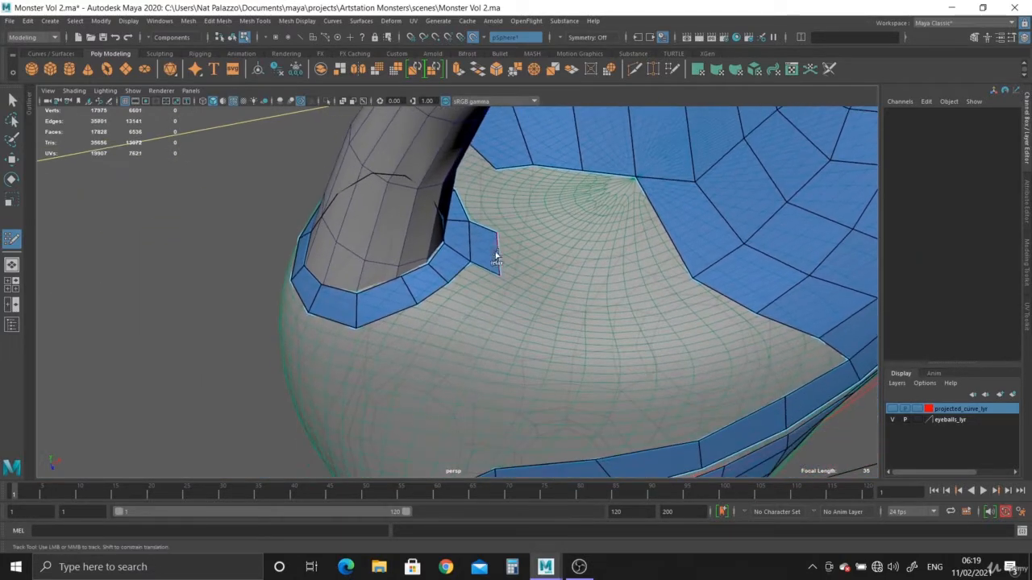
left_click(475, 315, "shift")
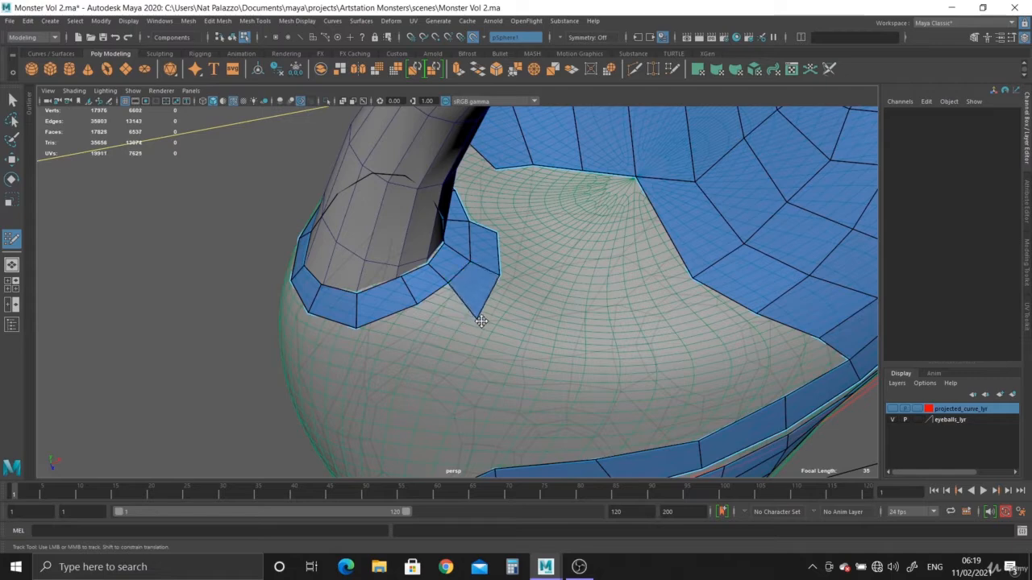
left_click(442, 320, "shift")
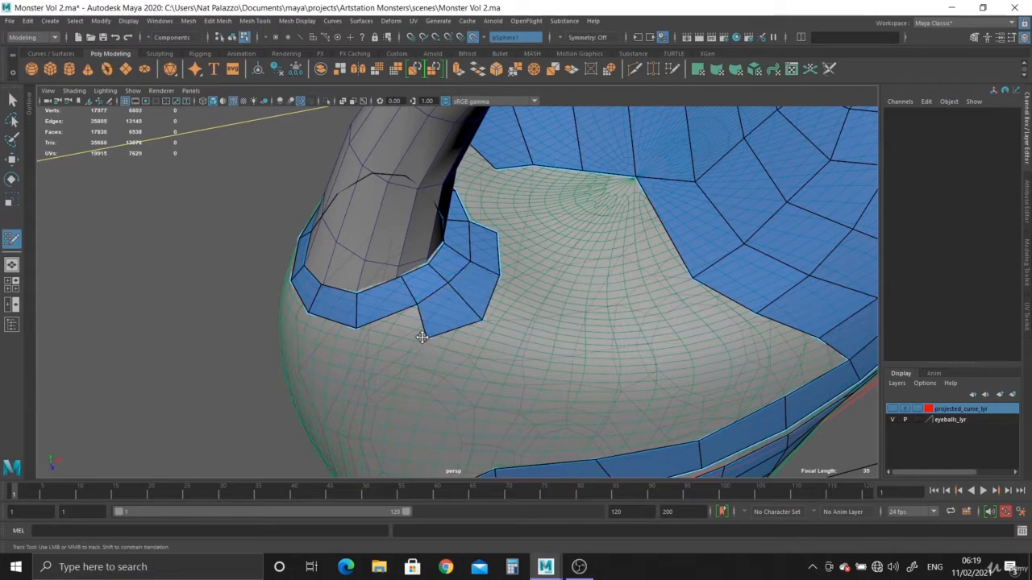
left_click(406, 333, "shift")
Step: Continue the second row of quads around the outer side of the horn base ring
mouse_move(407, 333)
left_mouse_down("alt")
mouse_move(491, 311)
mouse_move(544, 272)
mouse_move(459, 253)
mouse_move(476, 277)
left_mouse_up("alt")
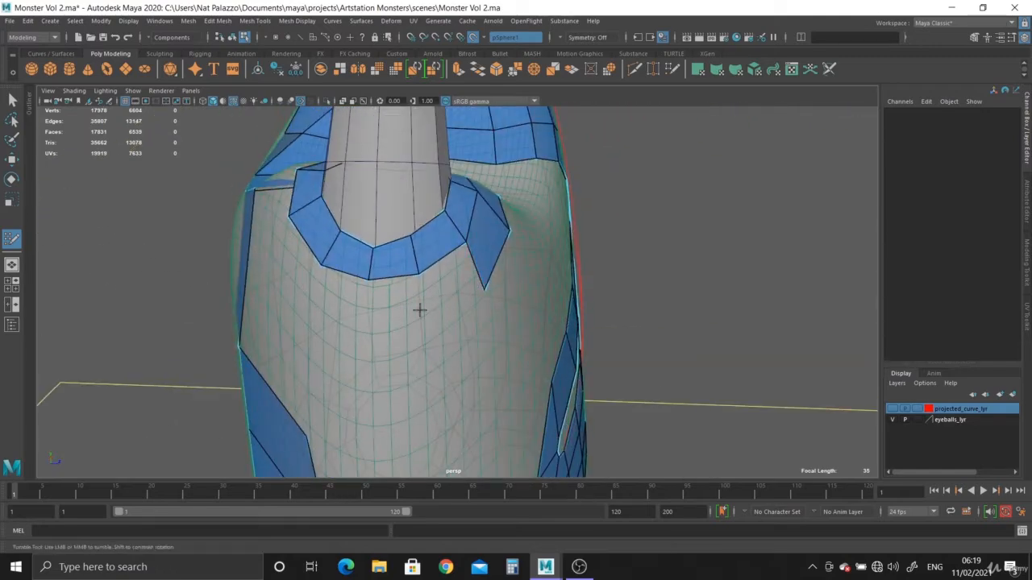
left_click(447, 288, "shift")
left_click(354, 316, "shift")
mouse_move(355, 316)
left_mouse_down("alt")
mouse_move(410, 315)
mouse_move(428, 326)
left_mouse_up("alt")
left_click(429, 333, "shift")
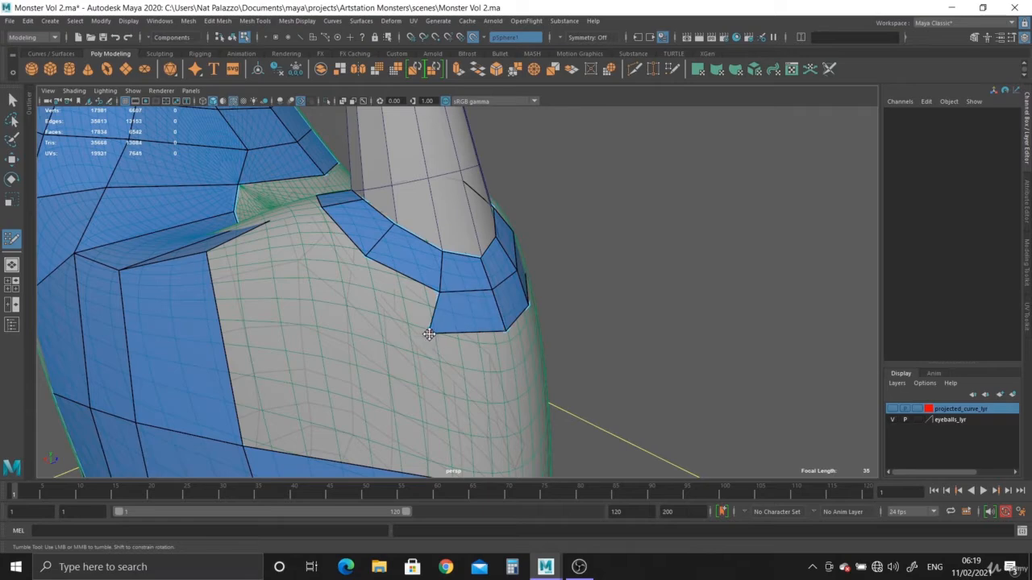
Step: Undo the misplaced face beside the horn ring and fill the next quads of its second row correctly
left_click(345, 321, "shift")
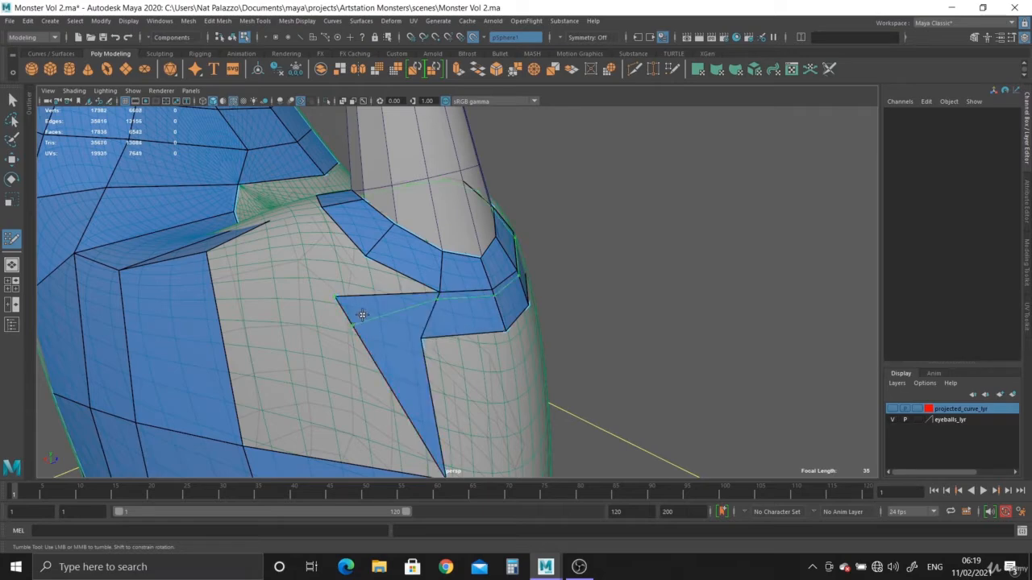
key("ctrl+z")
left_click(366, 307, "shift")
left_click_drag(288, 289, 485, 342, "alt")
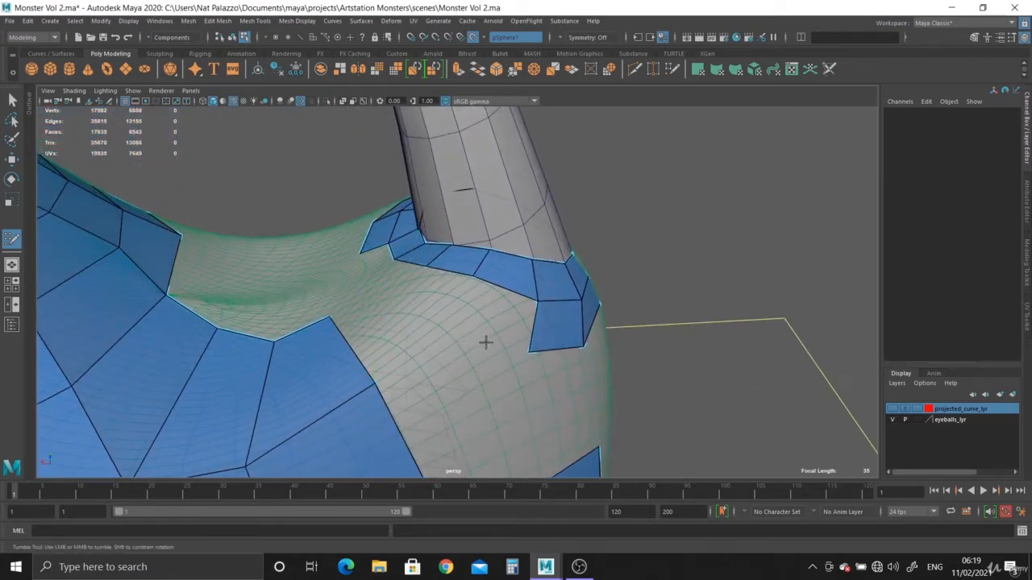
left_click(501, 317, "shift")
mouse_move(419, 297)
left_mouse_down("alt")
mouse_move(486, 296)
mouse_move(482, 343)
left_mouse_up("alt")
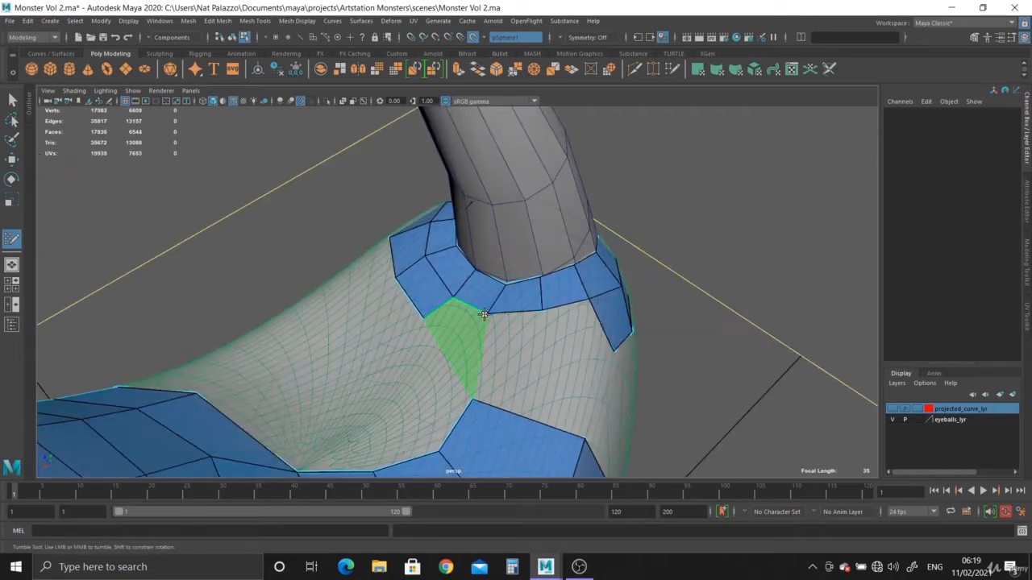
Step: Complete the horn ring's second row near the body patch, replacing the face stretched to the patch corner with a proper quad
right_click_drag(482, 343, 507, 332, "alt")
left_click(560, 346, "shift")
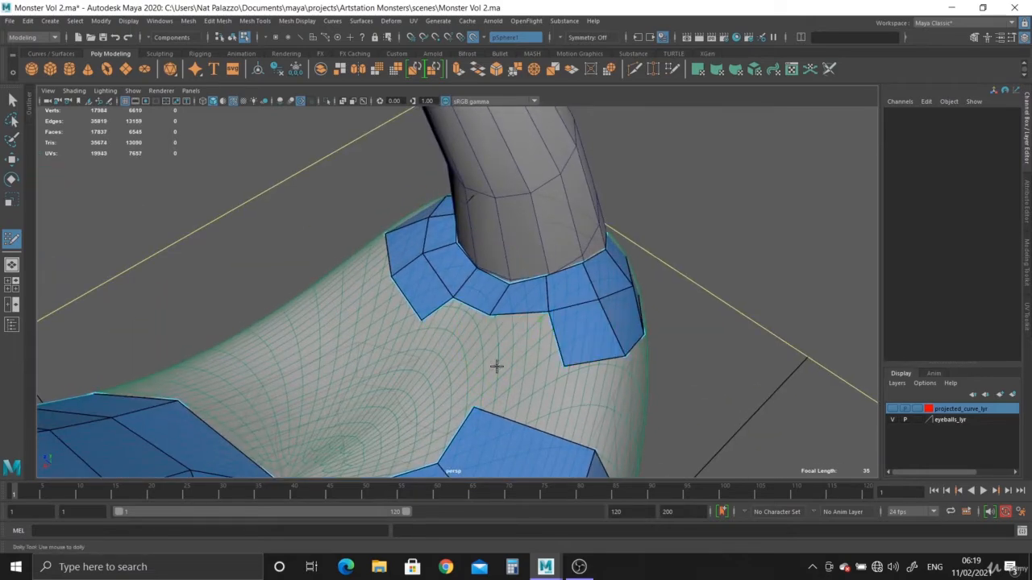
left_click(508, 338, "shift")
left_click(449, 341, "shift")
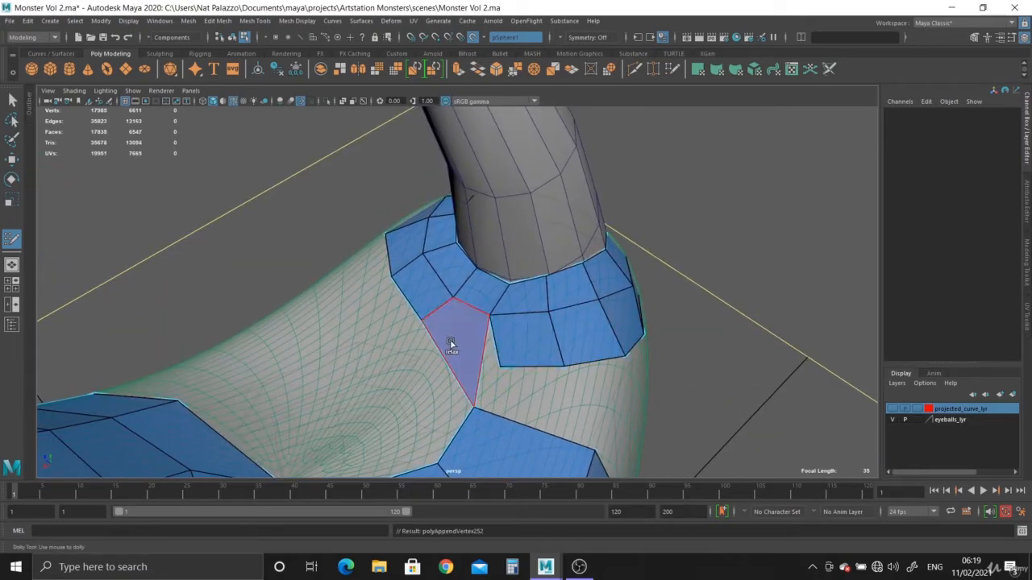
key("ctrl+z")
left_click(456, 333, "shift")
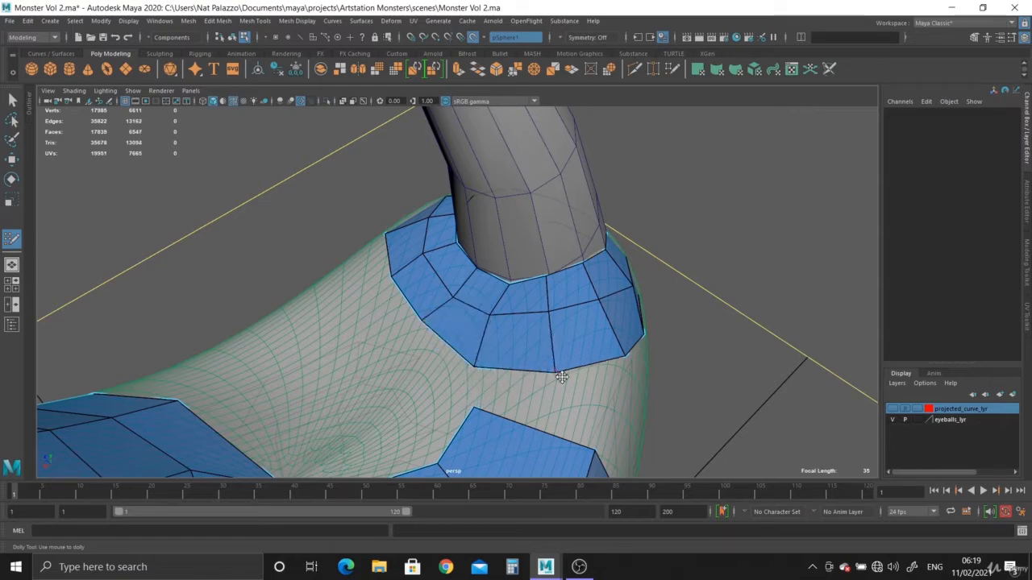
Step: Move the body patch's corner vertex closer to the horn ring and bridge the gap between them with a quad
left_click_drag(556, 373, 508, 371, "alt")
right_click_drag(509, 371, 524, 350, "alt")
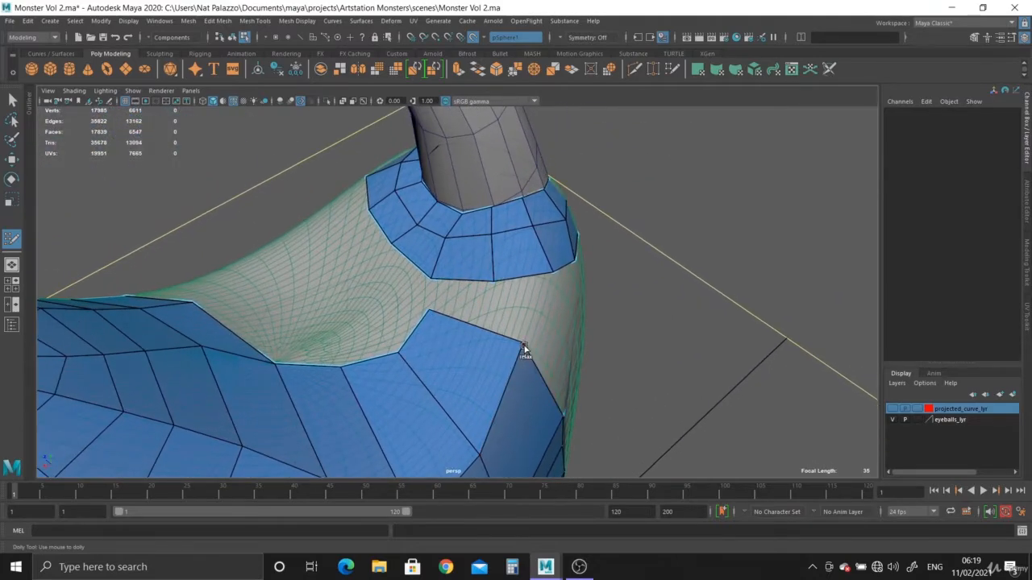
left_click_drag(521, 344, 504, 333)
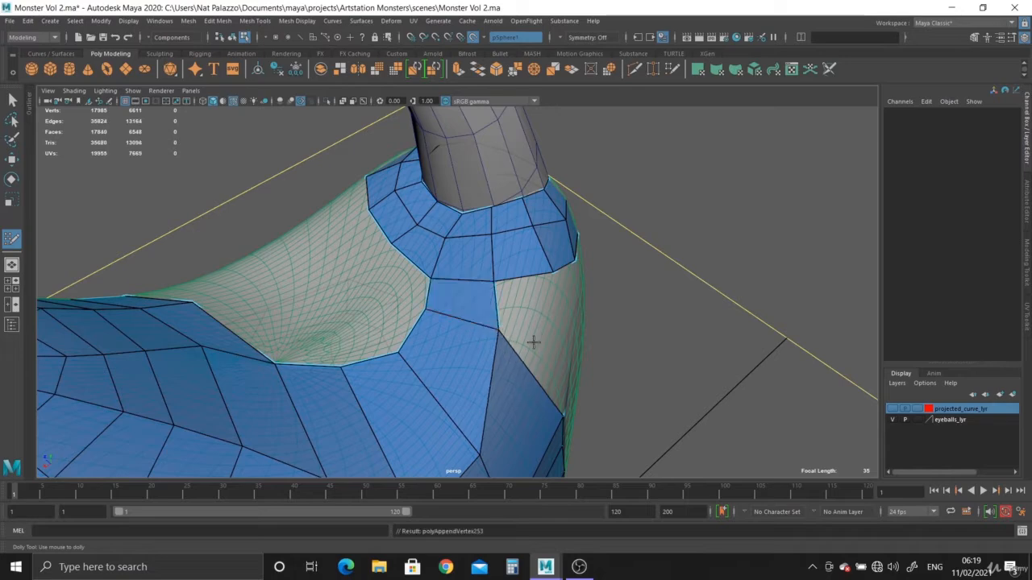
Step: Add quads in the open area between the horn ring and the side body patch
mouse_move(533, 342)
left_mouse_down("alt")
mouse_move(444, 331)
mouse_move(454, 343)
mouse_move(428, 325)
mouse_move(282, 307)
mouse_move(306, 295)
mouse_move(358, 316)
left_mouse_up("alt")
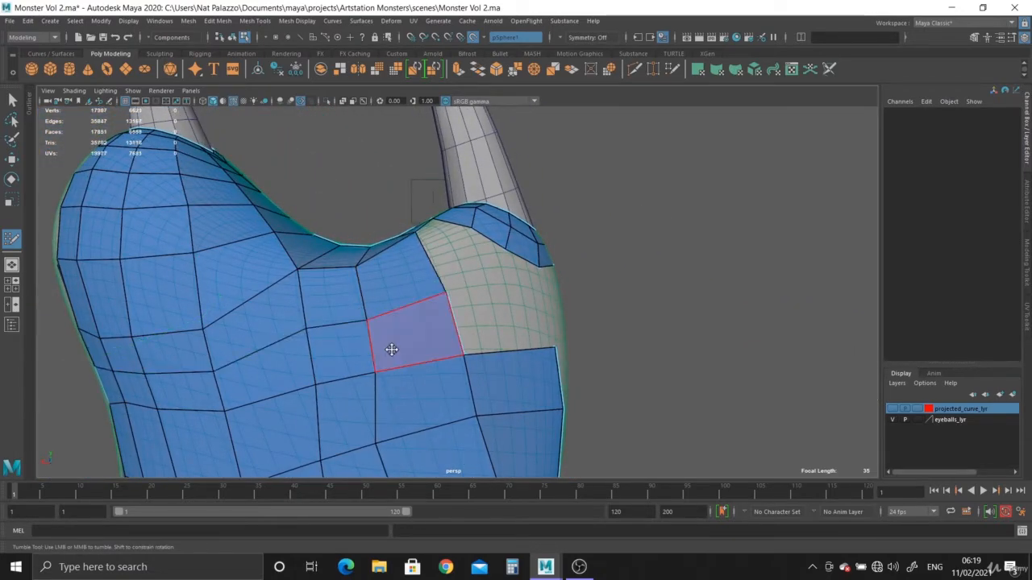
left_click_drag(392, 349, 407, 305, "alt")
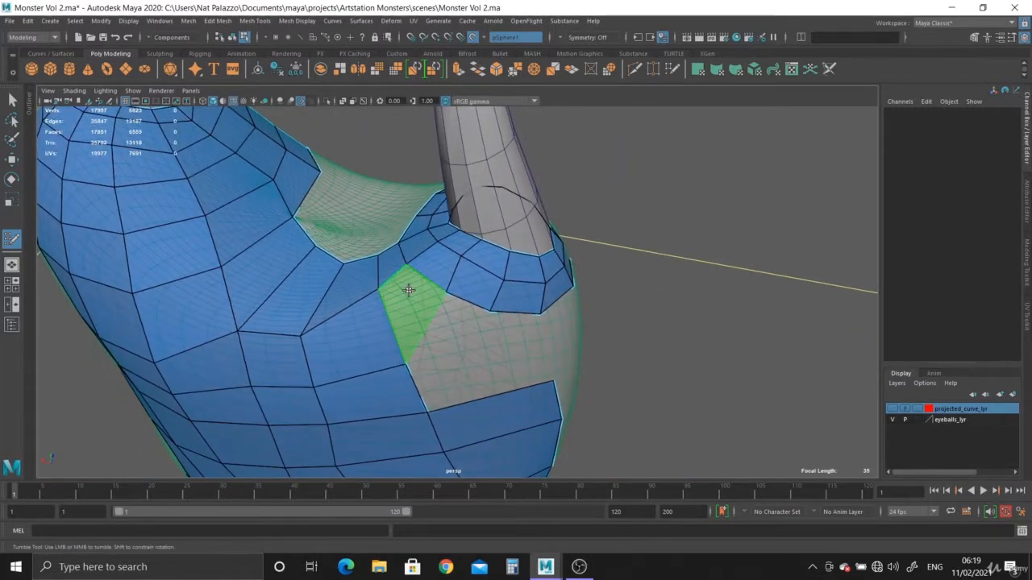
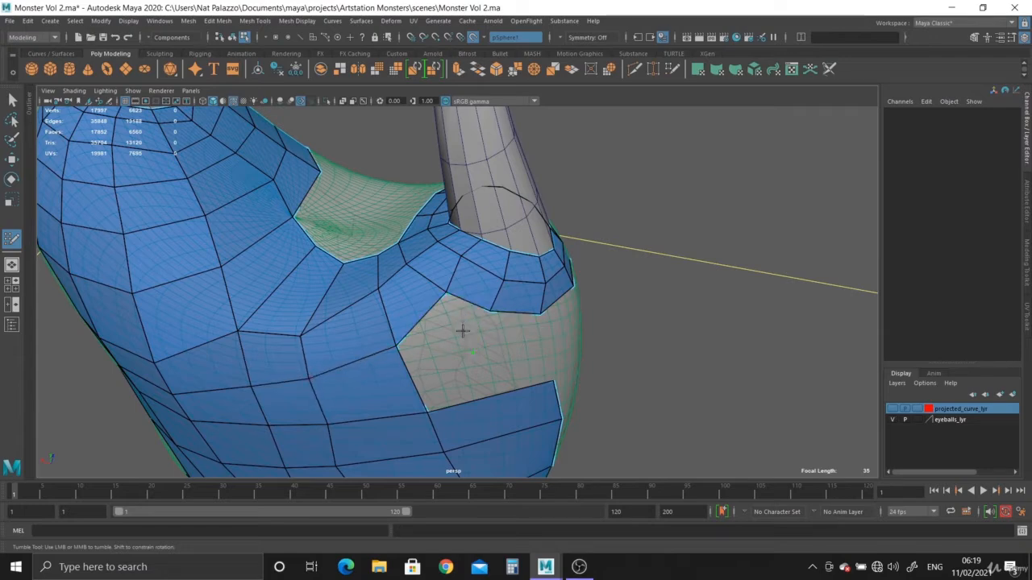
mouse_move(487, 356)
left_mouse_down("alt")
mouse_move(392, 341)
mouse_move(511, 188)
mouse_move(417, 155)
mouse_move(431, 298)
mouse_move(452, 378)
mouse_move(362, 328)
left_mouse_up("alt")
mouse_move(464, 357)
left_mouse_down("alt")
mouse_move(444, 292)
mouse_move(505, 218)
mouse_move(491, 302)
left_mouse_up("alt")
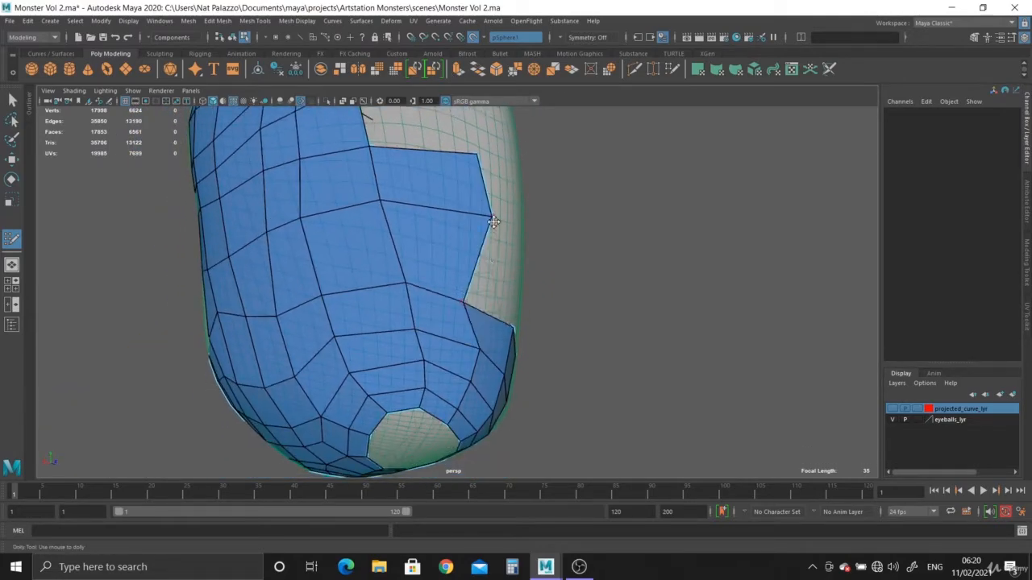
Step: Shift the side patch's border vertices inward to even out the edge flow, and fill the notch beside them with a quad
left_click_drag(494, 220, 456, 208)
left_click_drag(477, 155, 435, 147)
left_click_drag(382, 201, 372, 205)
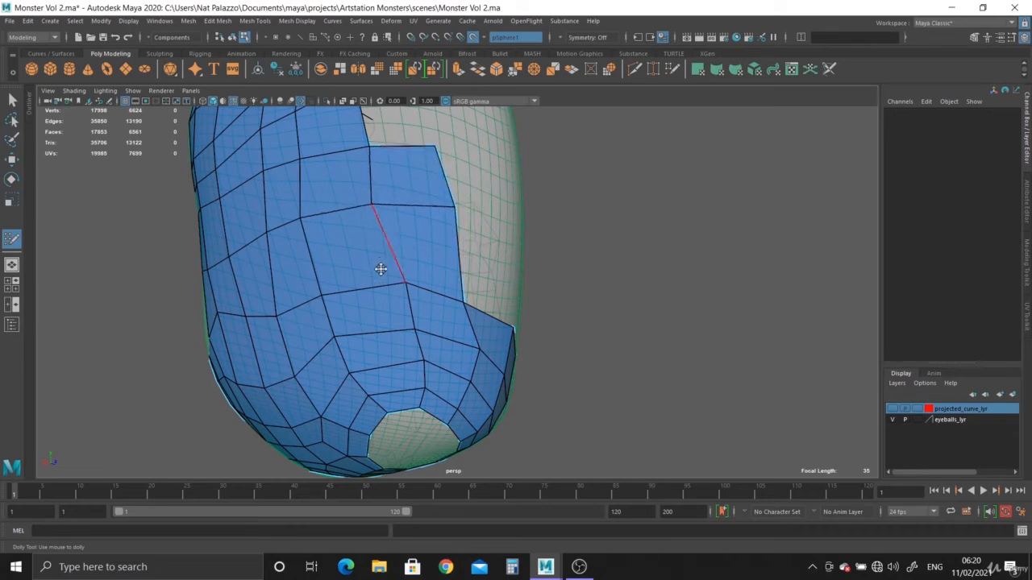
left_click_drag(407, 283, 392, 279)
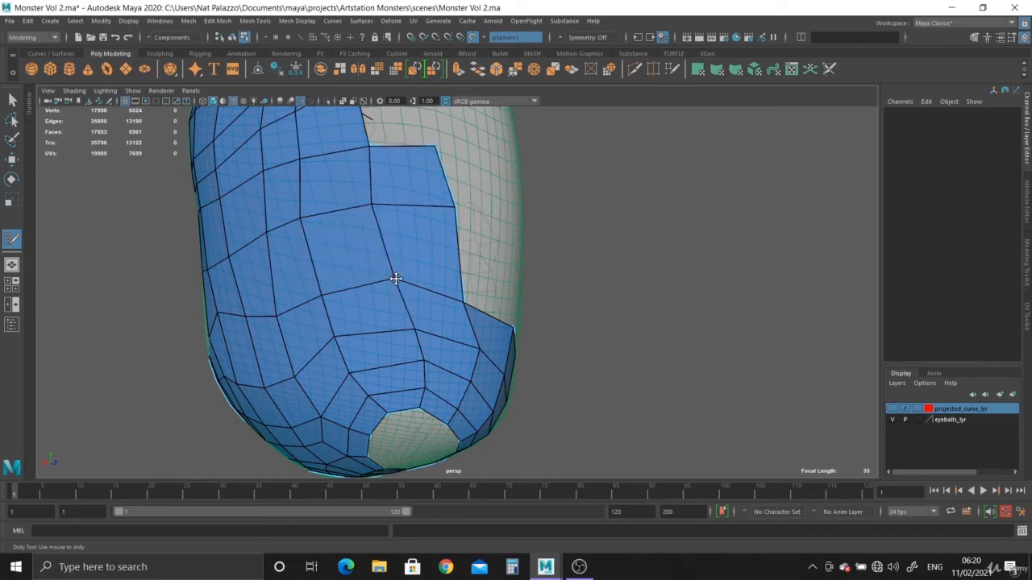
left_click(473, 347, "shift")
Step: Fill a further row of quads beneath the horn ring, from the side patch around the front of the bump
mouse_move(369, 200)
left_mouse_down("alt")
mouse_move(401, 298)
mouse_move(387, 293)
mouse_move(411, 277)
left_mouse_up("alt")
left_click_drag(452, 312, 433, 373, "alt")
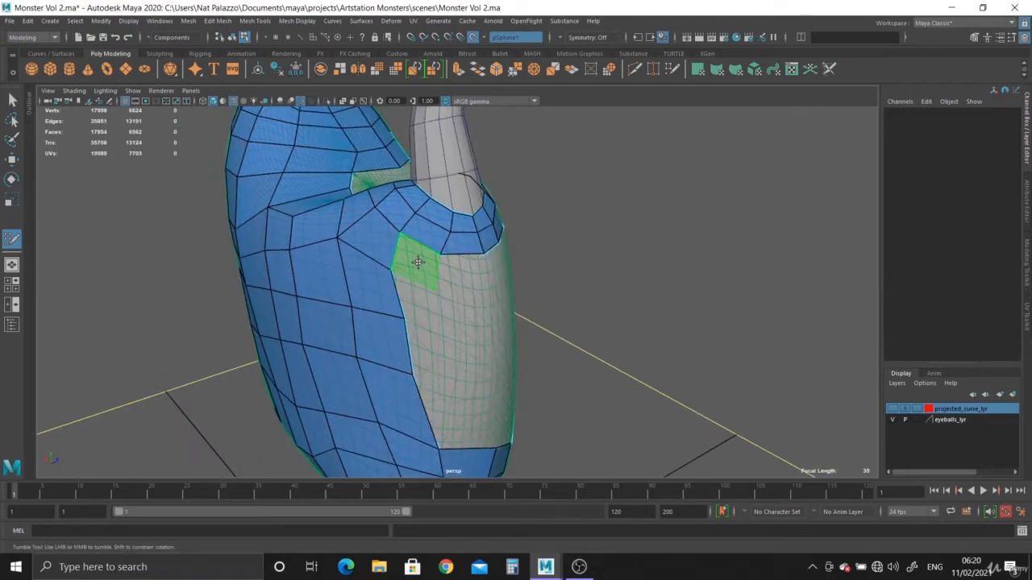
left_click(418, 262, "shift")
left_click_drag(418, 262, 446, 284, "alt")
left_click(471, 281, "shift")
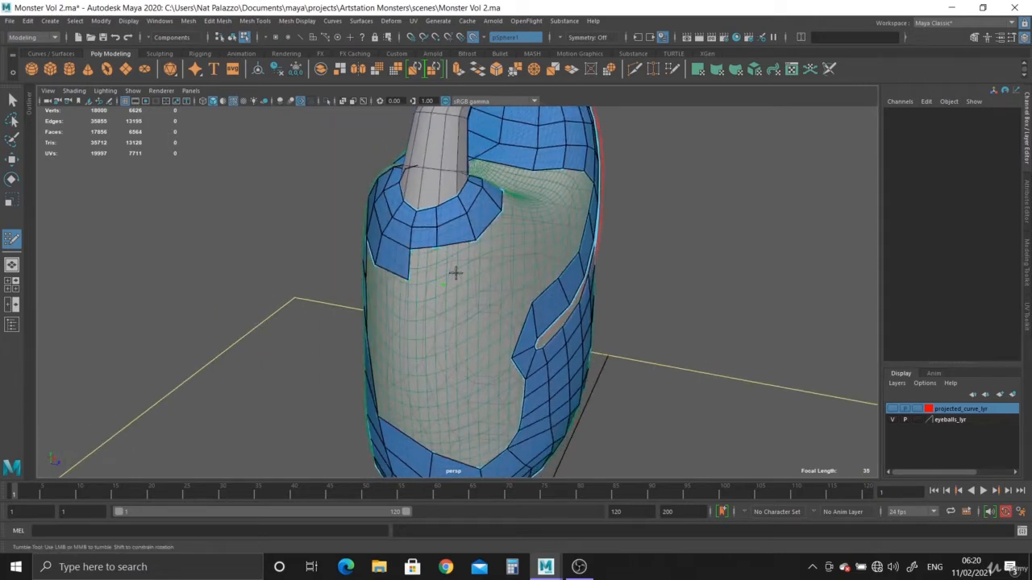
left_click(443, 282, "shift")
left_click(471, 269, "shift")
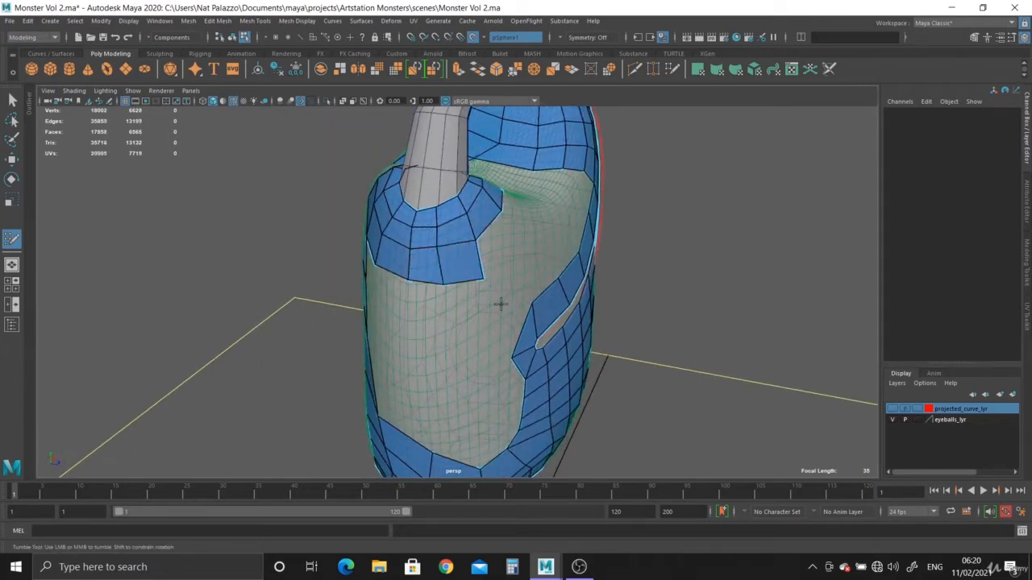
Step: Fill a quad along the side border below the horn and insert an edge loop through the side faces
left_click_drag(415, 316, 470, 311, "alt")
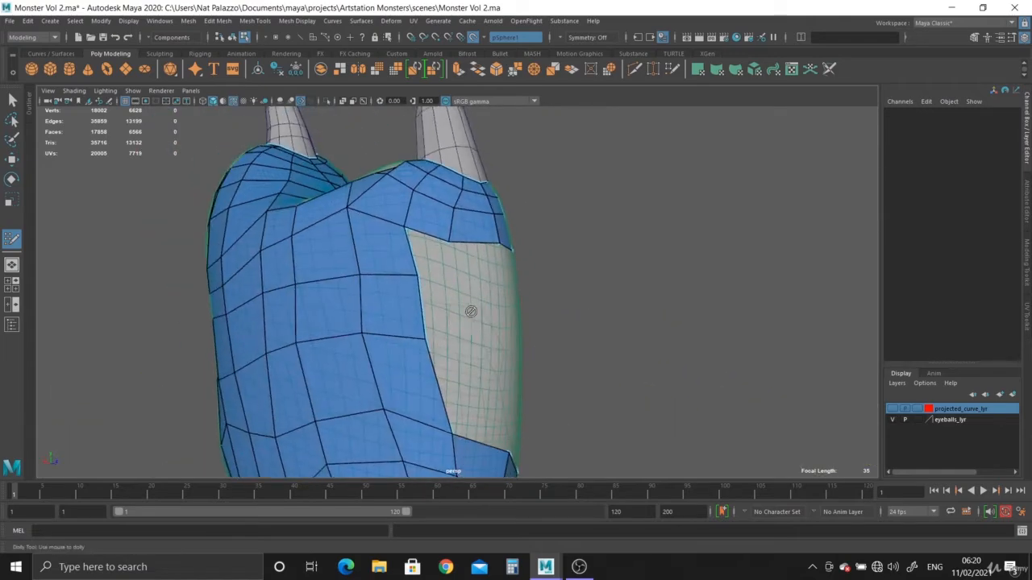
right_click_drag(401, 284, 425, 282, "alt")
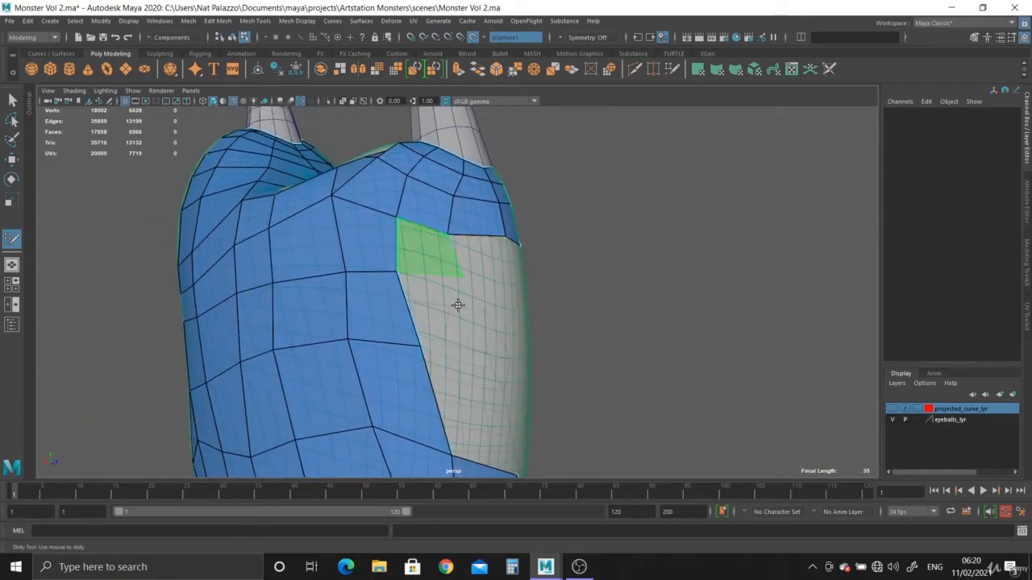
left_click(440, 310, "shift")
mouse_move(440, 311)
left_mouse_down("alt")
mouse_move(481, 297)
mouse_move(488, 323)
mouse_move(444, 325)
left_mouse_up("alt")
left_click(400, 326, "ctrl")
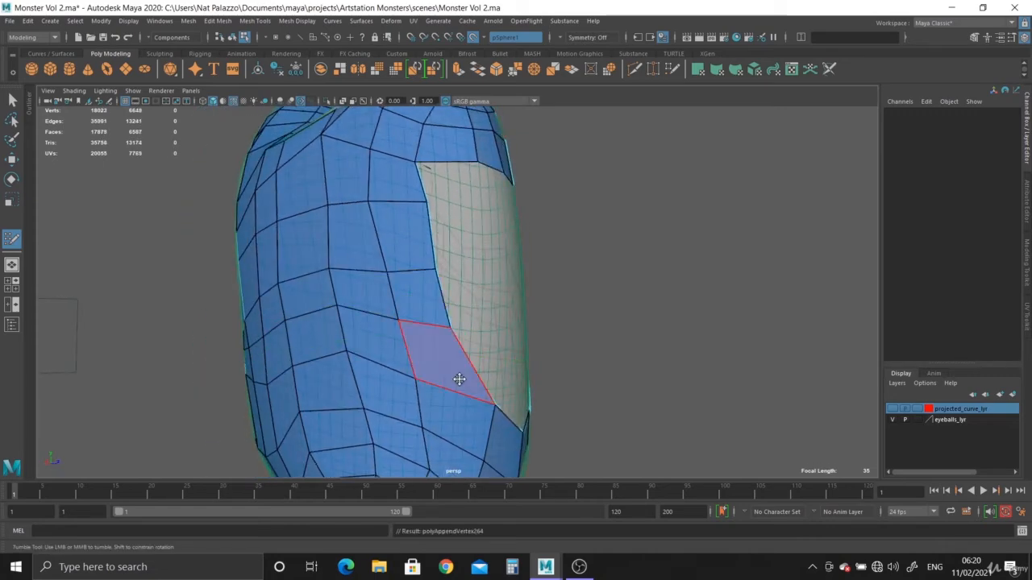
Step: Fill three quads along the upper border of the open area between the horn ring and the central dip
left_click_drag(459, 379, 487, 318, "alt")
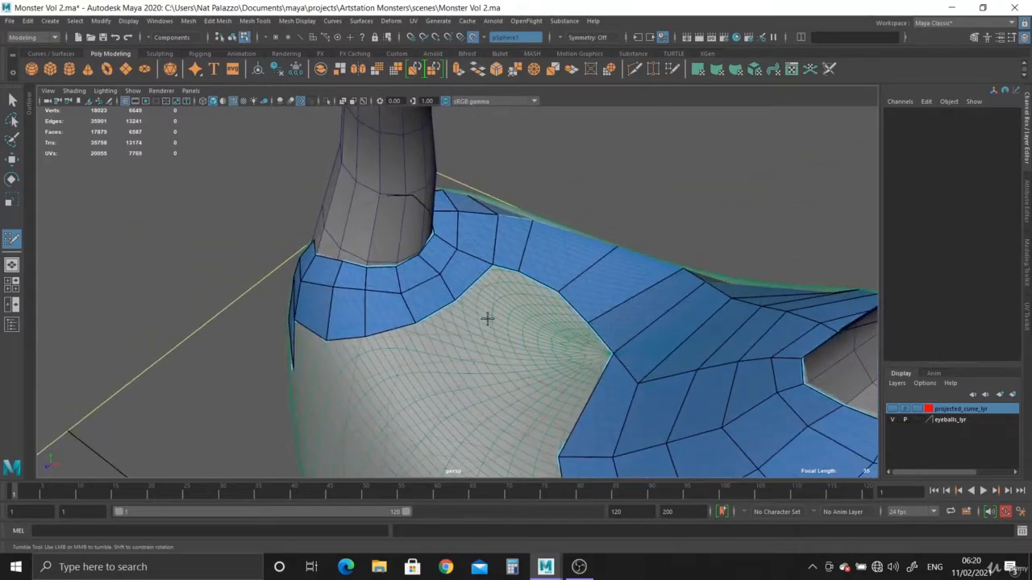
left_click(508, 310, "shift")
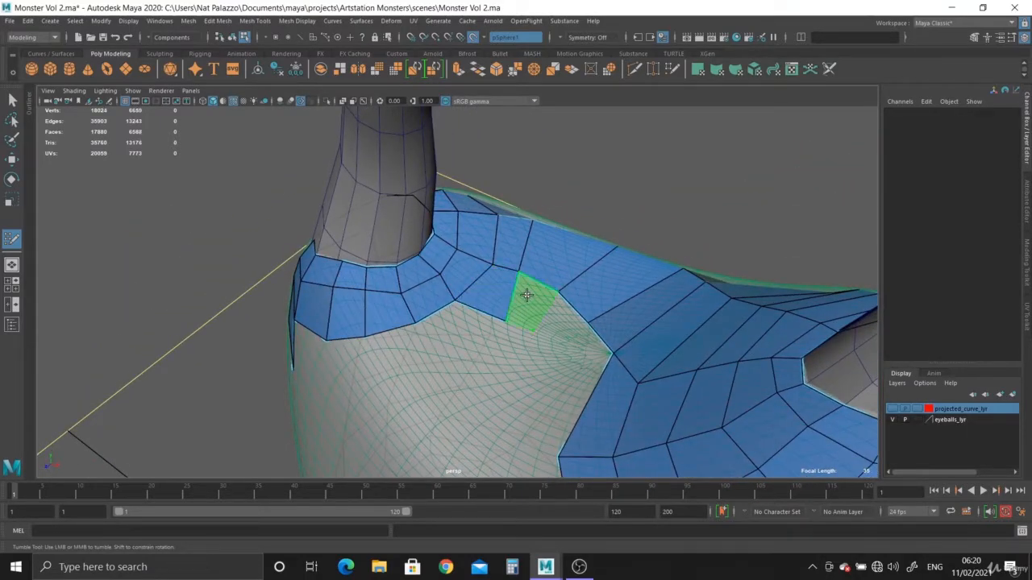
left_click(525, 295, "shift")
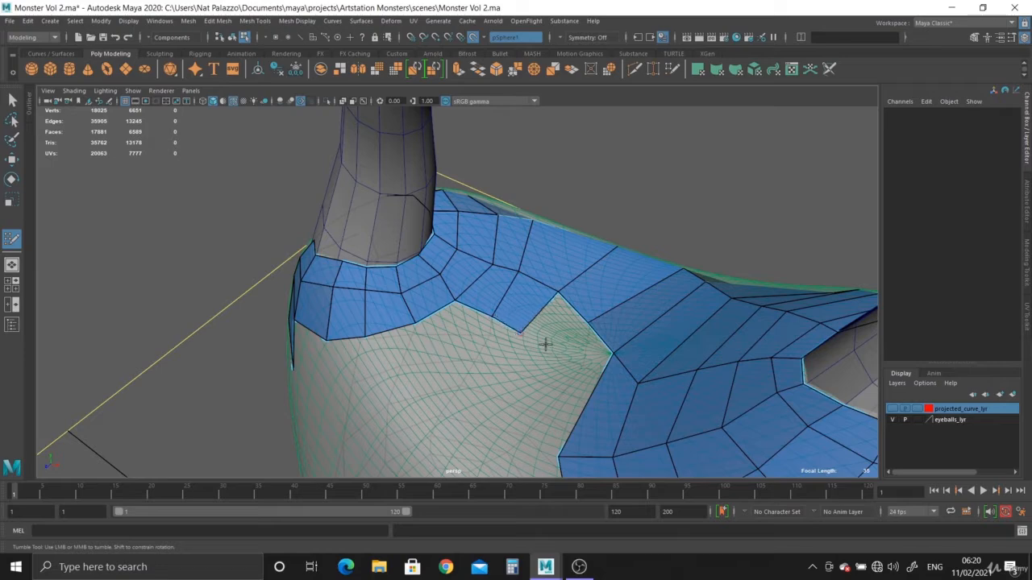
left_click(574, 361, "shift")
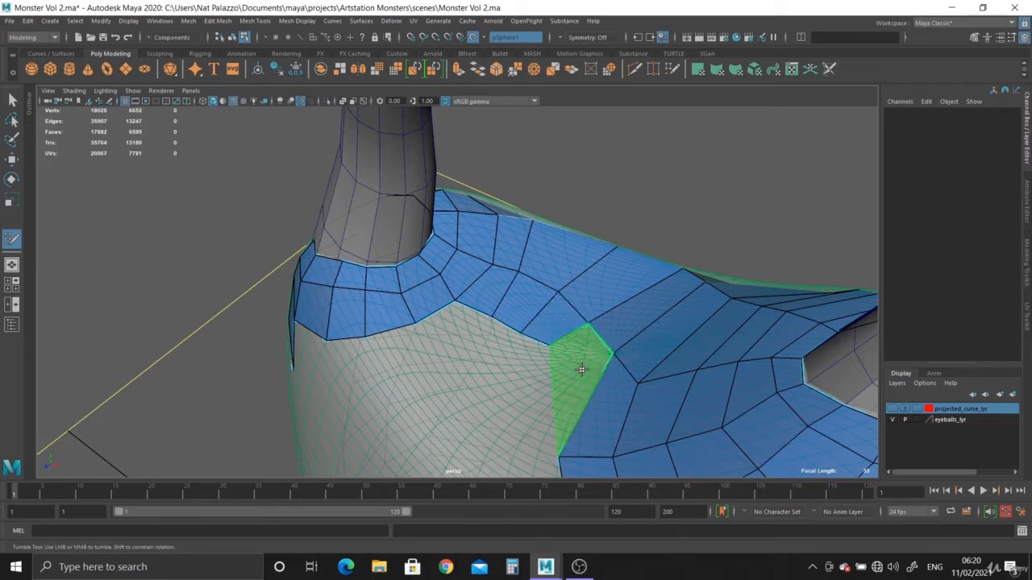
Step: Fill the remaining notch in the central dip with a quad and reposition the surrounding vertices to straighten the edge flow
left_click_drag(574, 361, 717, 307, "alt")
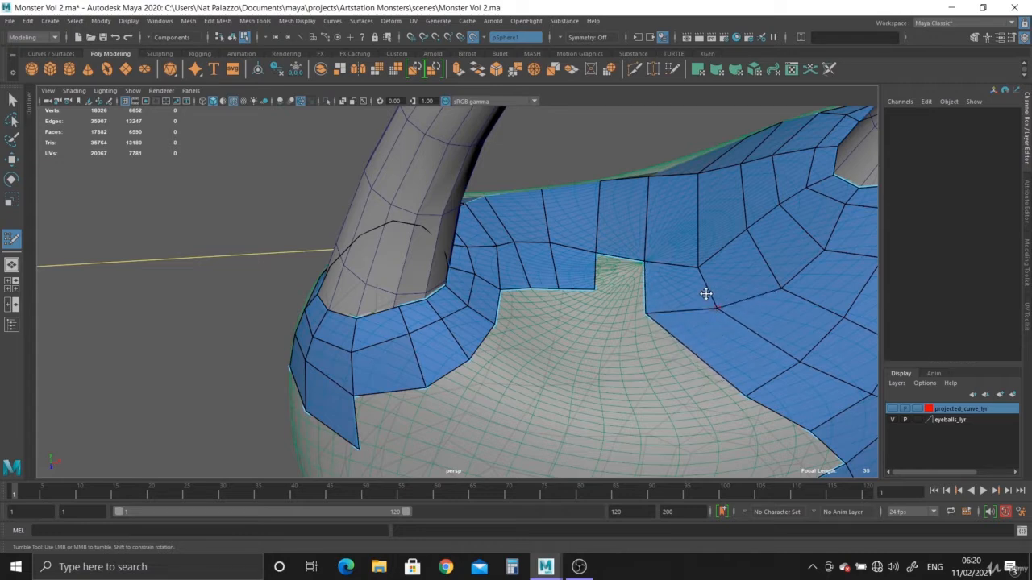
left_click_drag(699, 266, 647, 250)
left_click_drag(649, 314, 649, 294)
left_click(623, 276, "shift")
left_click_drag(715, 302, 703, 289)
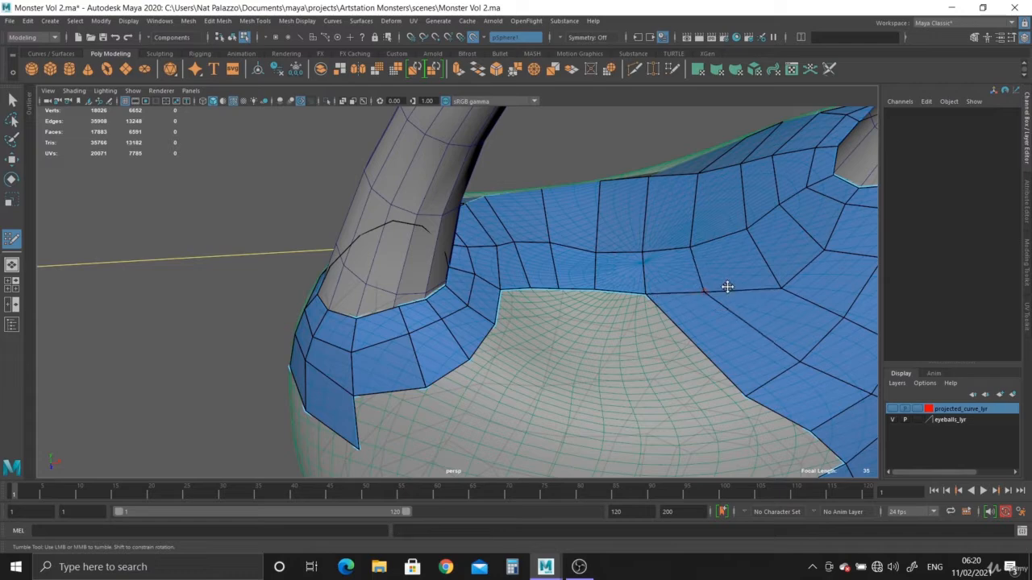
left_click_drag(779, 286, 766, 276)
Step: Fill four quads along the upper border of the open area, from the horn ring across the dip to the side patch
left_click_drag(807, 247, 509, 369, "alt")
left_click(467, 332, "shift")
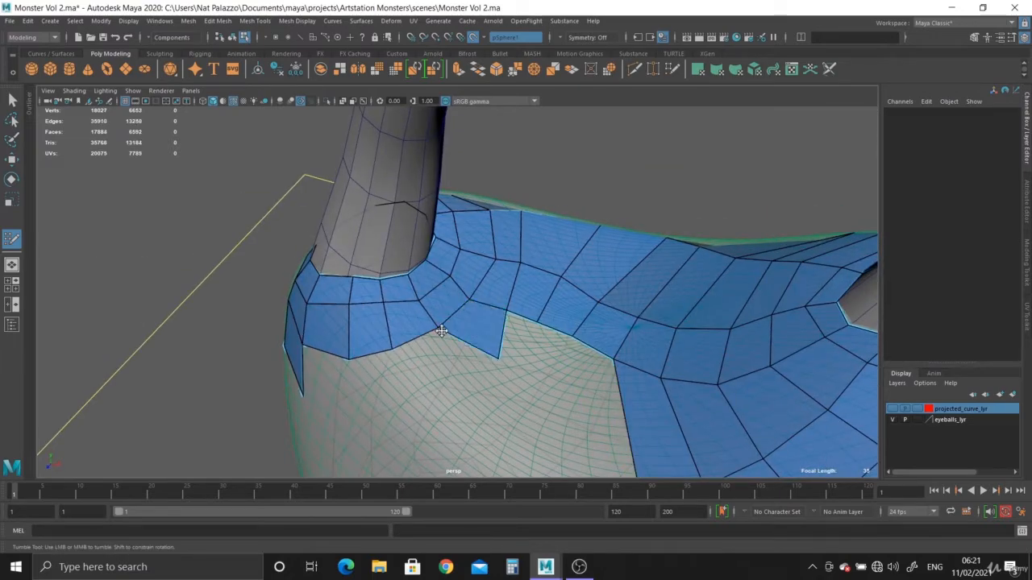
left_click_drag(498, 356, 480, 359)
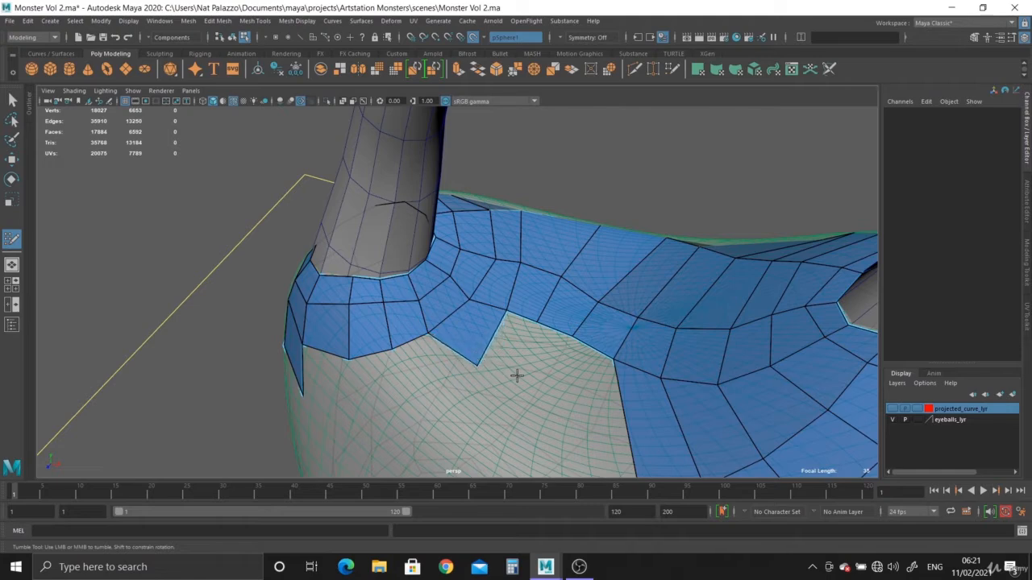
left_click(504, 343, "shift")
left_click(545, 359, "shift")
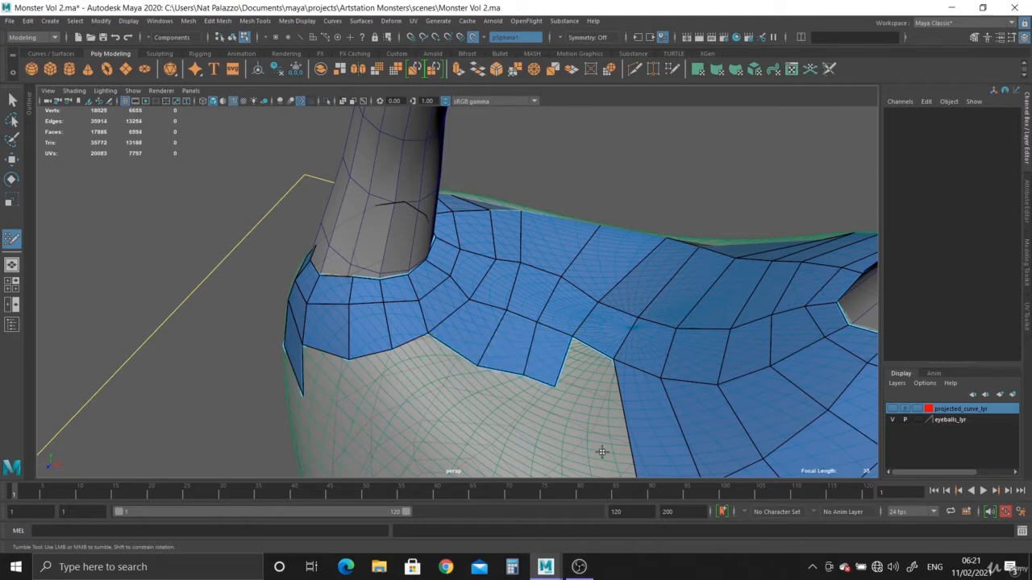
left_click_drag(599, 449, 495, 374, "alt")
right_click_drag(495, 373, 532, 327, "alt")
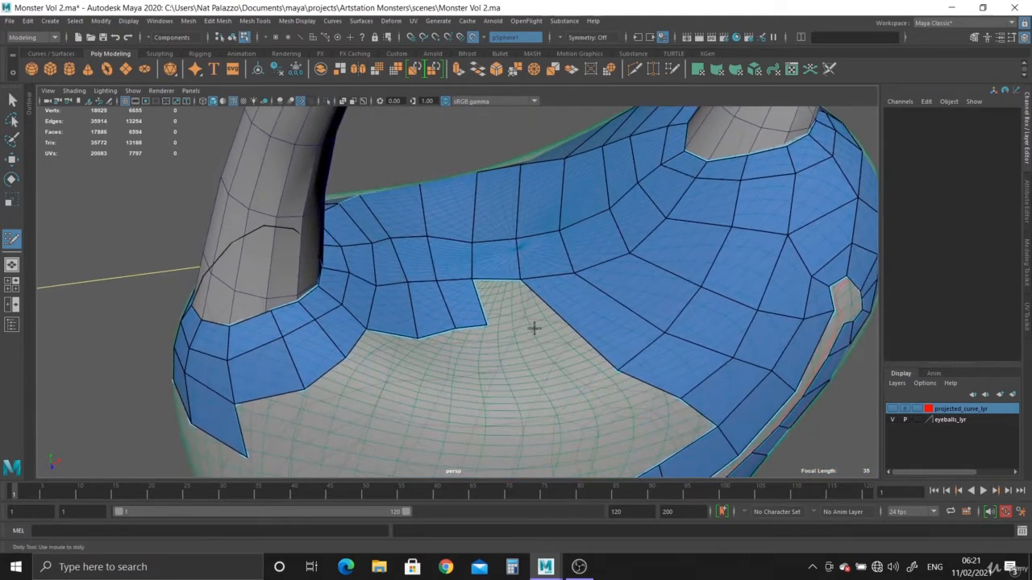
left_click(527, 319, "shift")
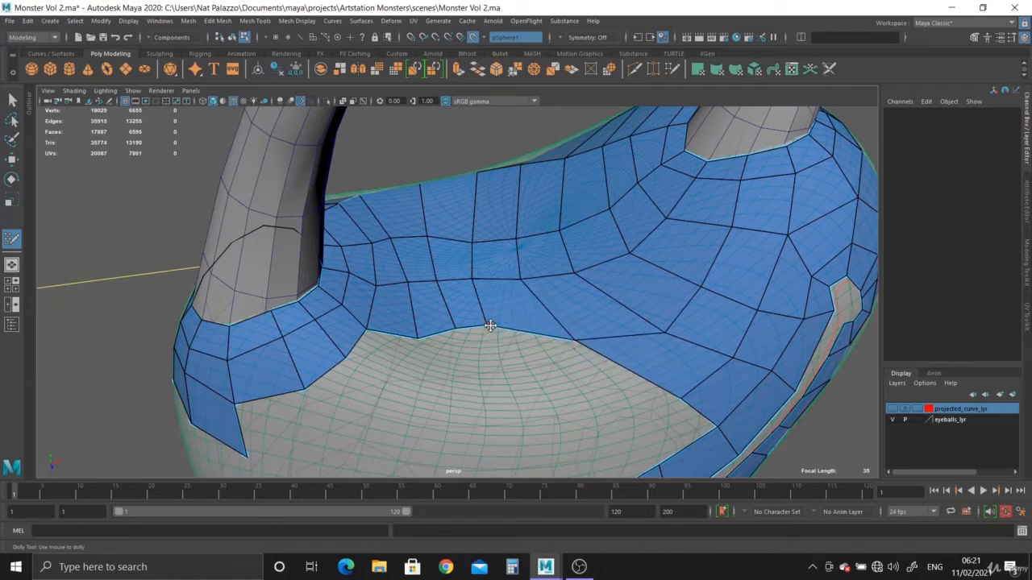
Step: Reposition the vertices along the new row's lower border and inside the adjoining side patch to even out the quads
left_click_drag(490, 326, 364, 340)
left_click_drag(664, 332, 631, 318)
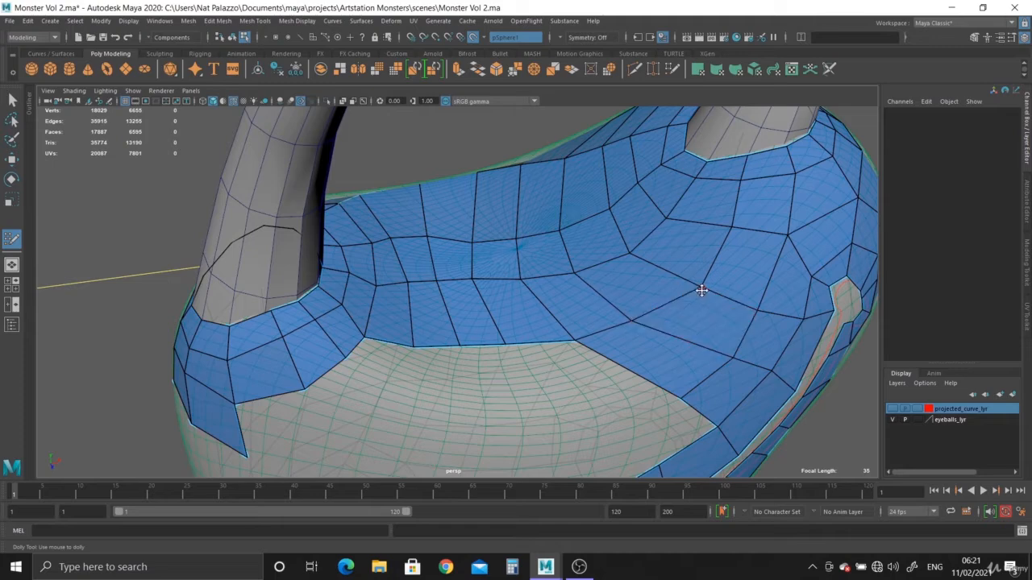
left_click_drag(701, 290, 688, 280)
left_click_drag(733, 233, 726, 231)
scroll(645, 288, "down", 1)
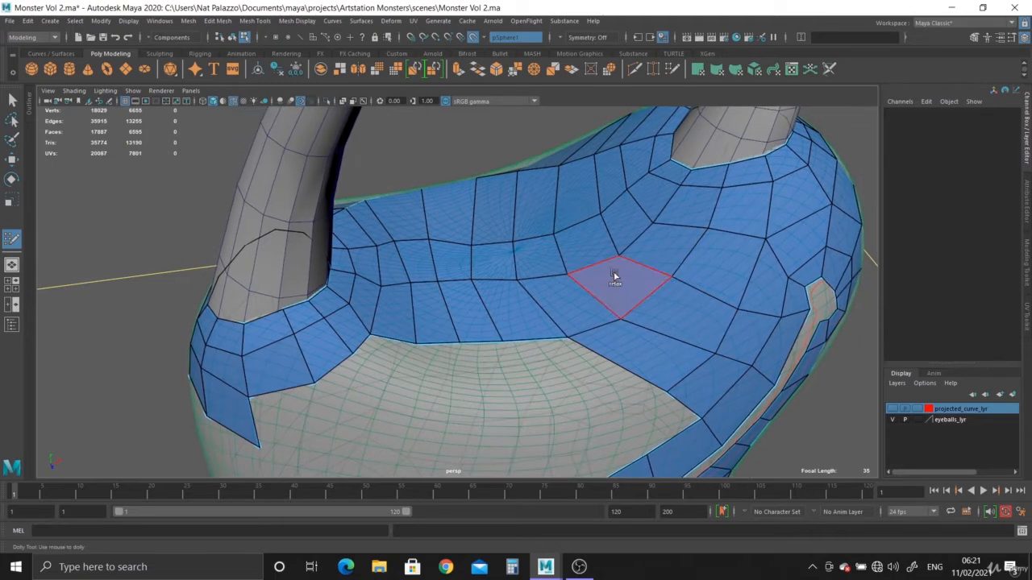
Step: Shift two border vertices below the horn, and fill a second row of four quads across the open area to the side patch
middle_click_drag(614, 276, 614, 221, "alt+shift")
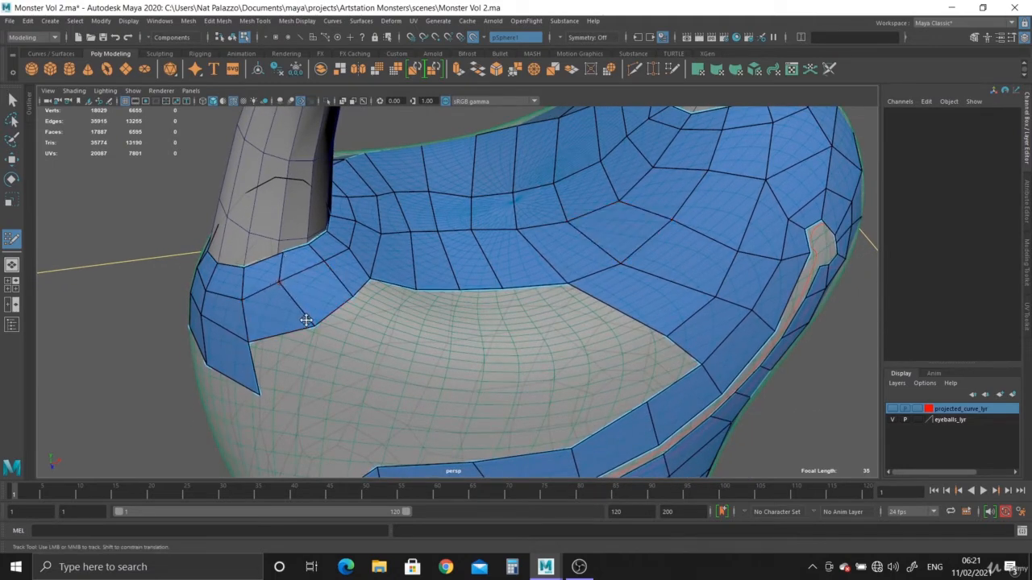
left_click_drag(312, 325, 299, 331)
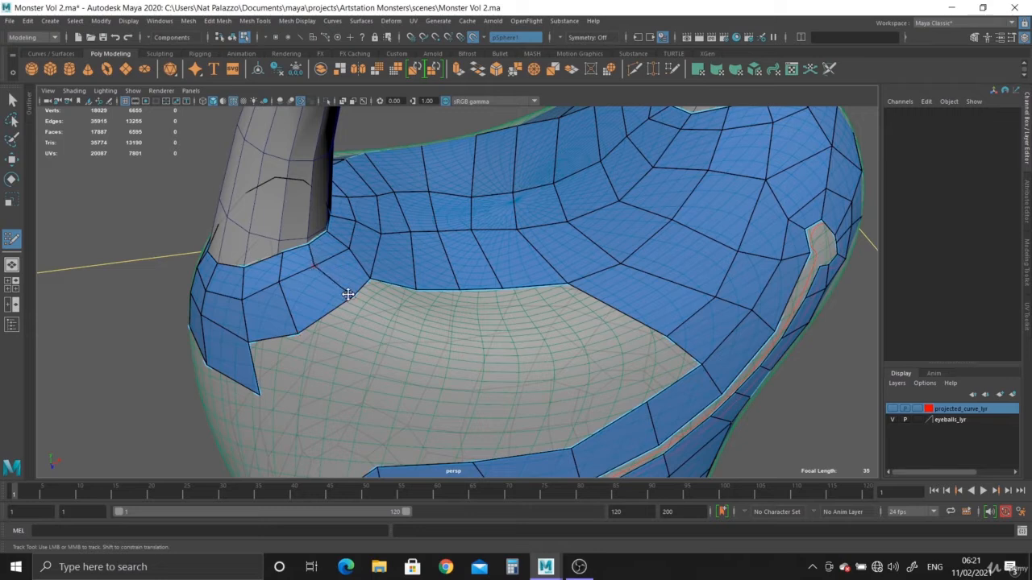
left_click_drag(348, 295, 332, 324)
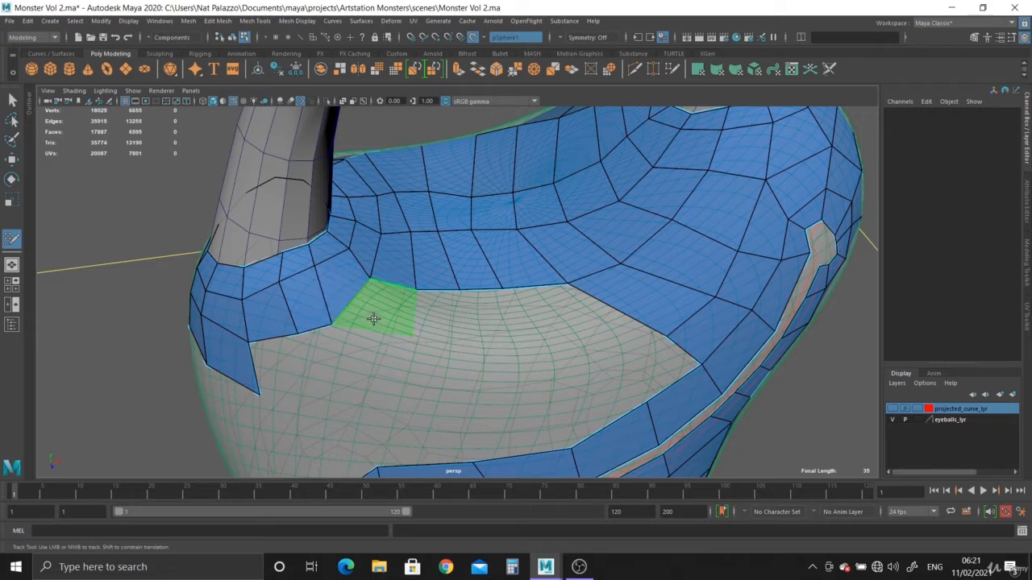
left_click(374, 319, "shift")
left_click(447, 313, "shift")
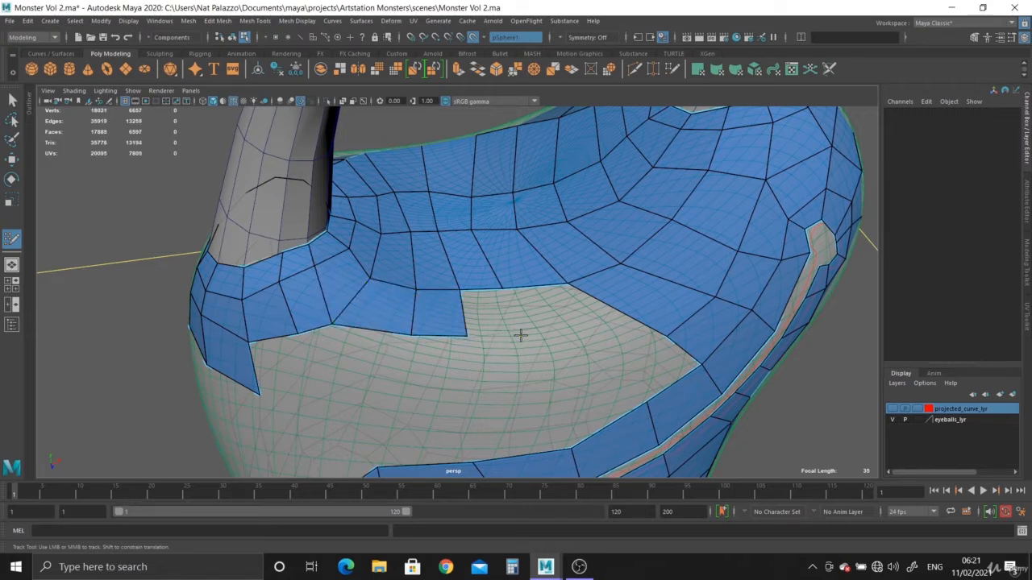
left_click(495, 322, "shift")
left_click(657, 333, "shift")
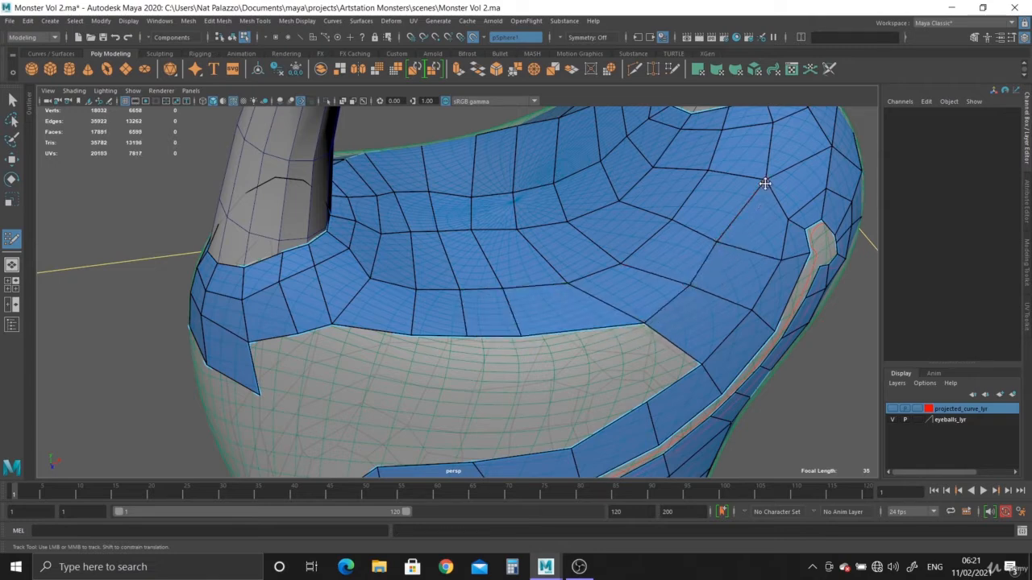
Step: Place guide points beneath the front of the horn and fill a third row of five quads along the open area's upper border
mouse_move(626, 334)
left_mouse_down("alt")
mouse_move(617, 299)
mouse_move(555, 311)
left_mouse_up("alt")
middle_click_drag(490, 324, 573, 325, "alt")
right_click_drag(573, 325, 616, 327, "alt")
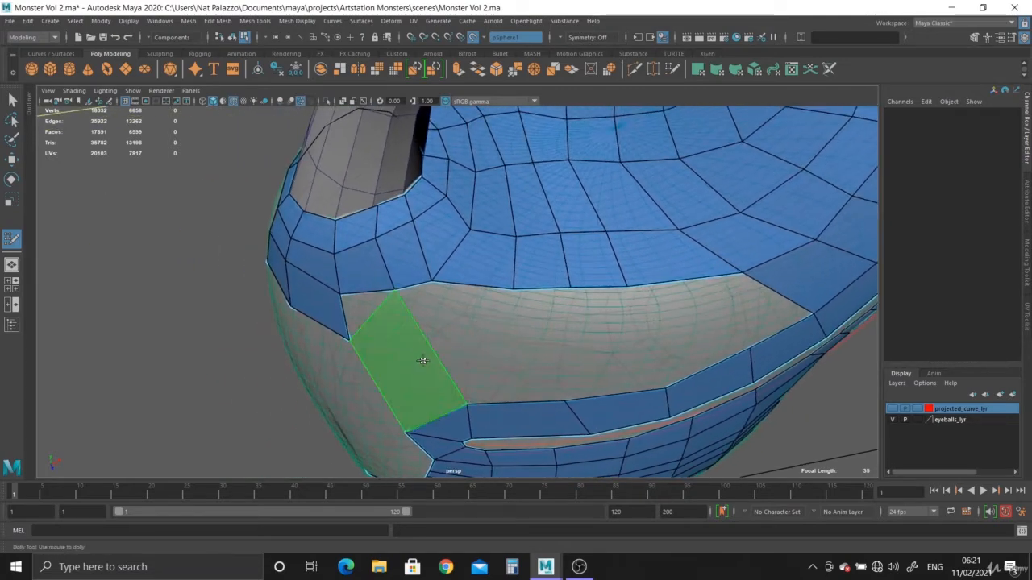
left_click(405, 344)
left_click(433, 342, "shift")
left_click(458, 337)
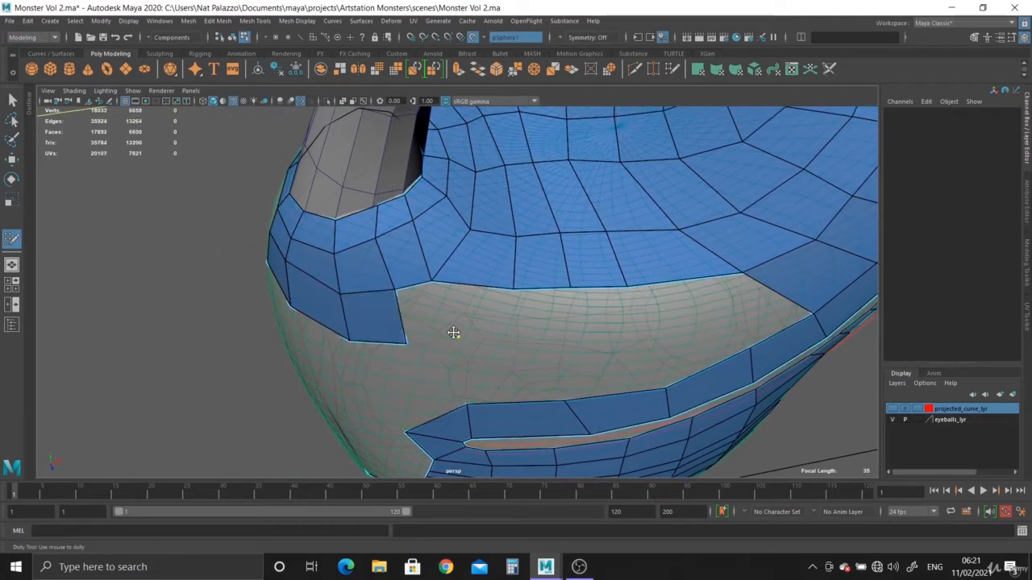
left_click(454, 331, "shift")
left_click(515, 339)
left_click(482, 319, "shift")
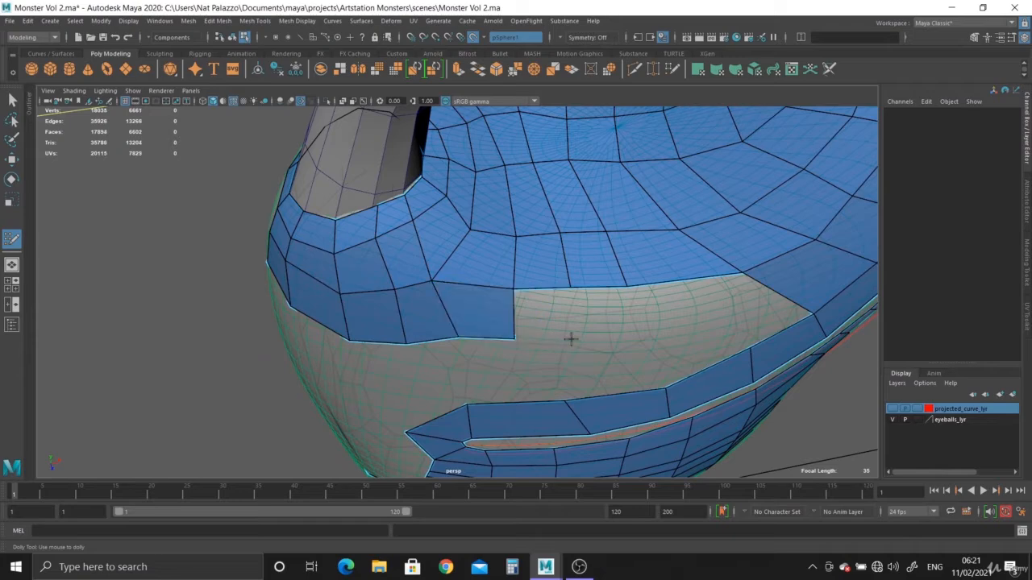
left_click(557, 322, "shift")
left_click(620, 316, "shift")
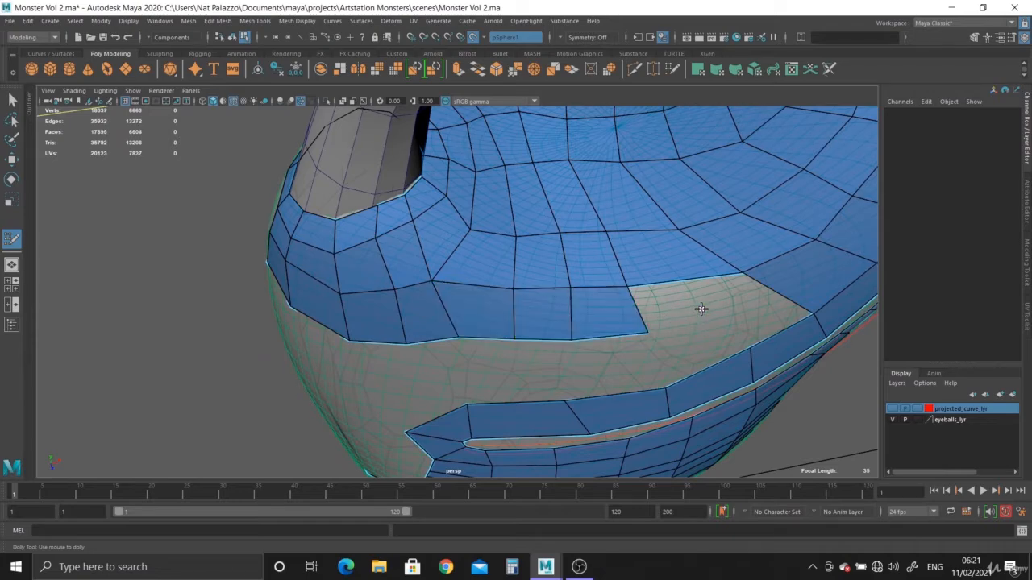
Step: Clear two side-patch faces at the row's far end and extend the third row toward them with two quads, adjusting the corner vertex
mouse_move(710, 379)
left_mouse_down("alt")
mouse_move(615, 302)
mouse_move(508, 328)
mouse_move(510, 343)
left_mouse_up("alt")
mouse_move(510, 343)
right_mouse_down("alt")
mouse_move(540, 369)
mouse_move(610, 323)
right_mouse_up("alt")
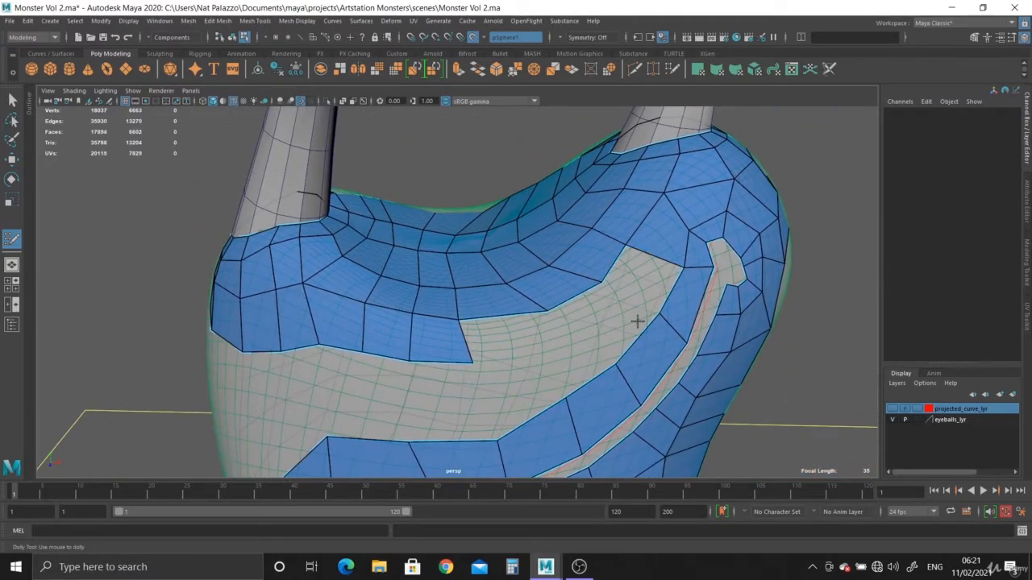
middle_click_drag(569, 313, 552, 314, "alt")
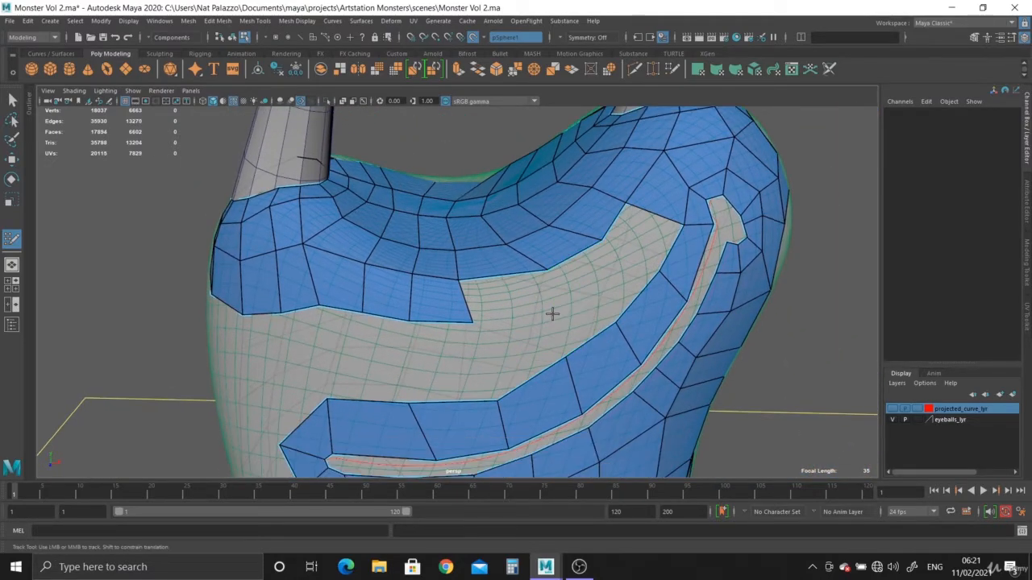
left_click(495, 304, "shift")
left_click_drag(548, 312, 577, 306)
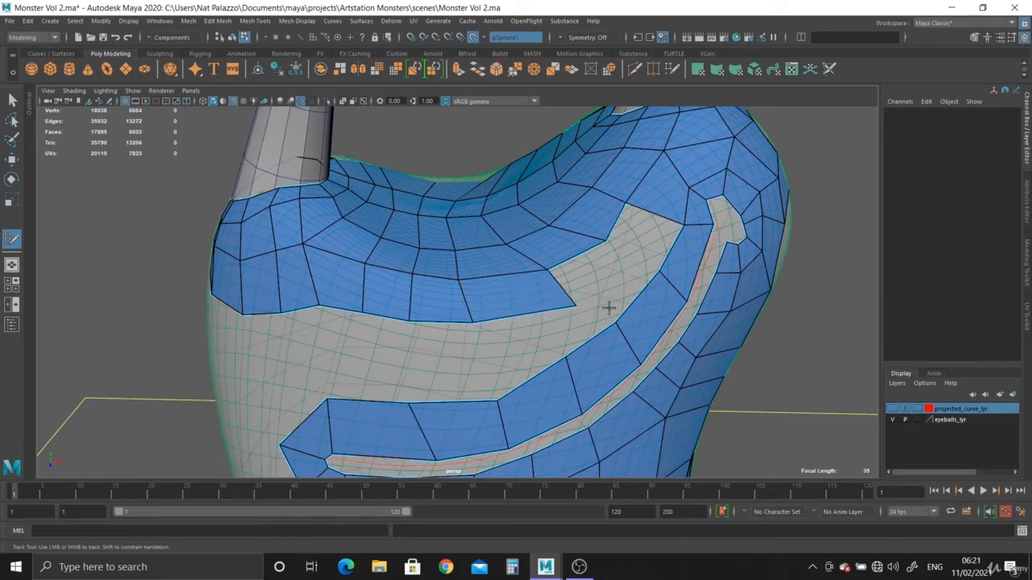
right_click_drag(609, 308, 533, 324, "alt")
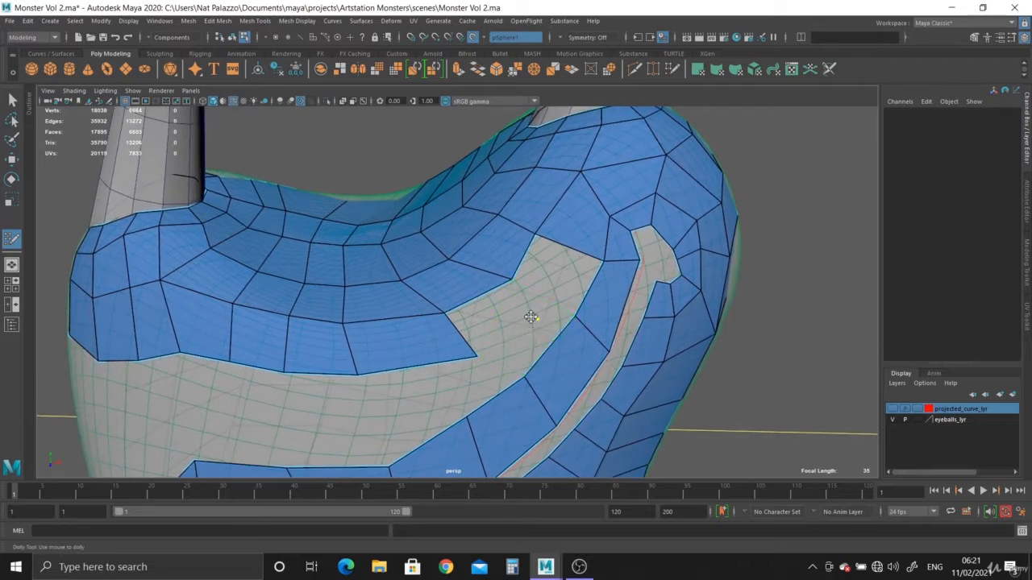
left_click(498, 313, "shift")
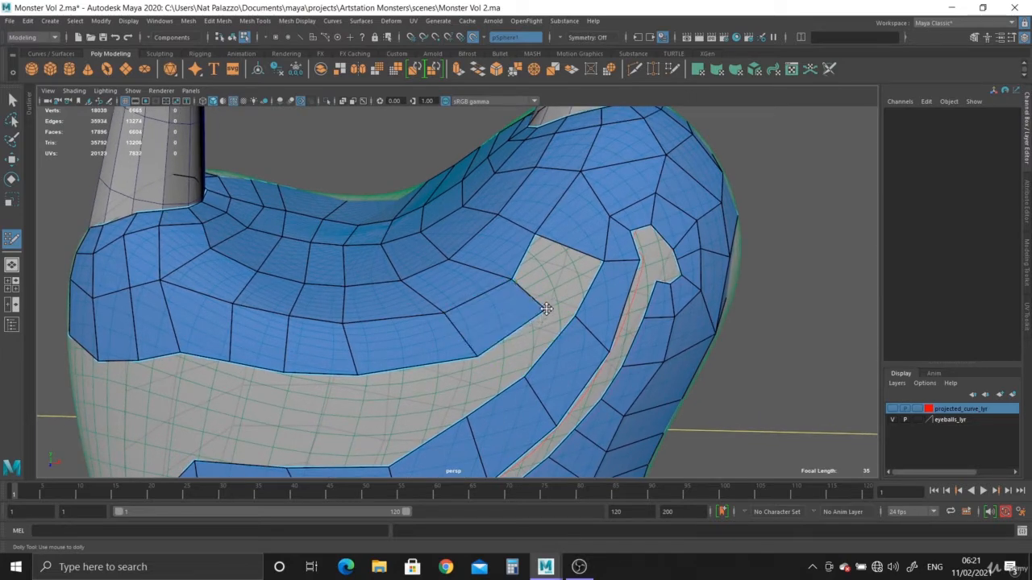
Step: Insert an edge loop through the faces around the curved slit's upper end and fill the narrow gap beside the slit with four quads
left_click(571, 249, "ctrl")
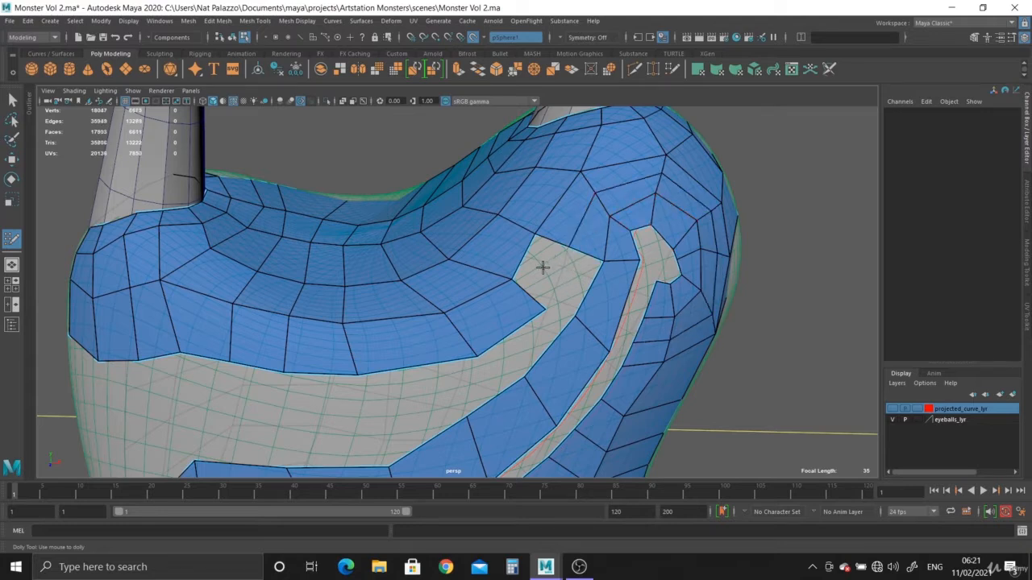
left_click(543, 268, "shift")
left_click(574, 283, "shift")
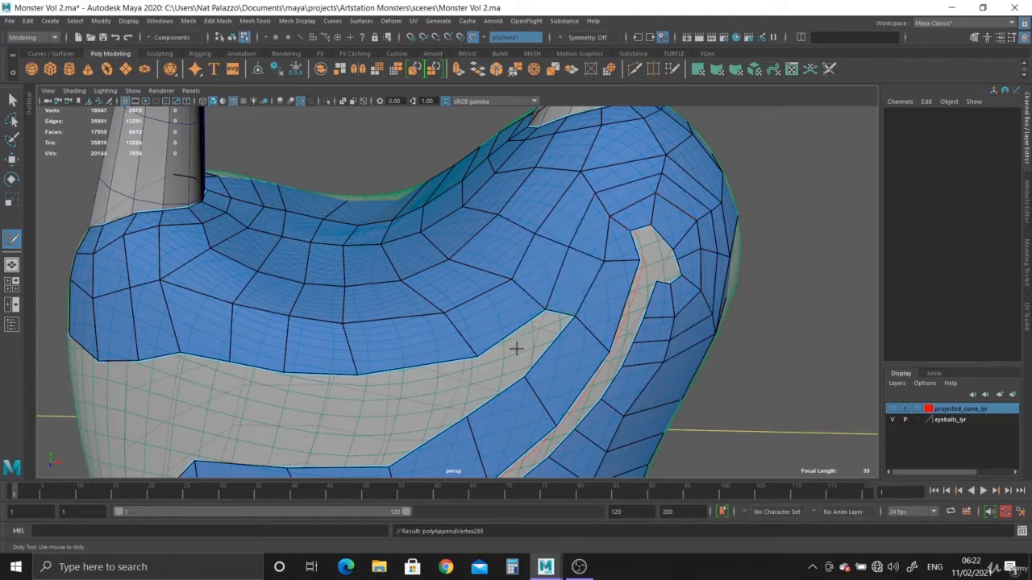
left_click(472, 349, "shift")
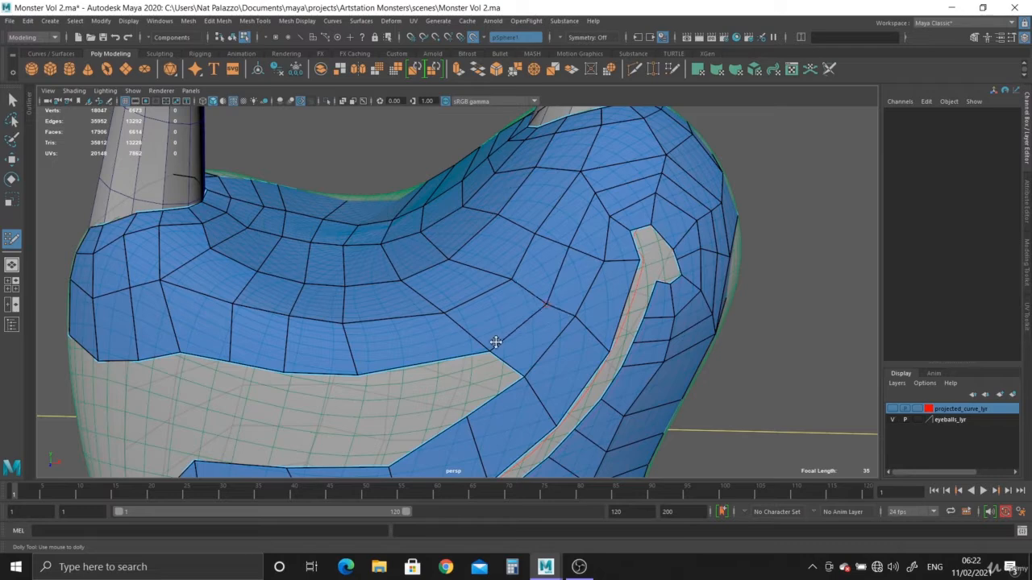
left_click_drag(433, 431, 513, 342, "alt")
left_click(520, 353, "shift")
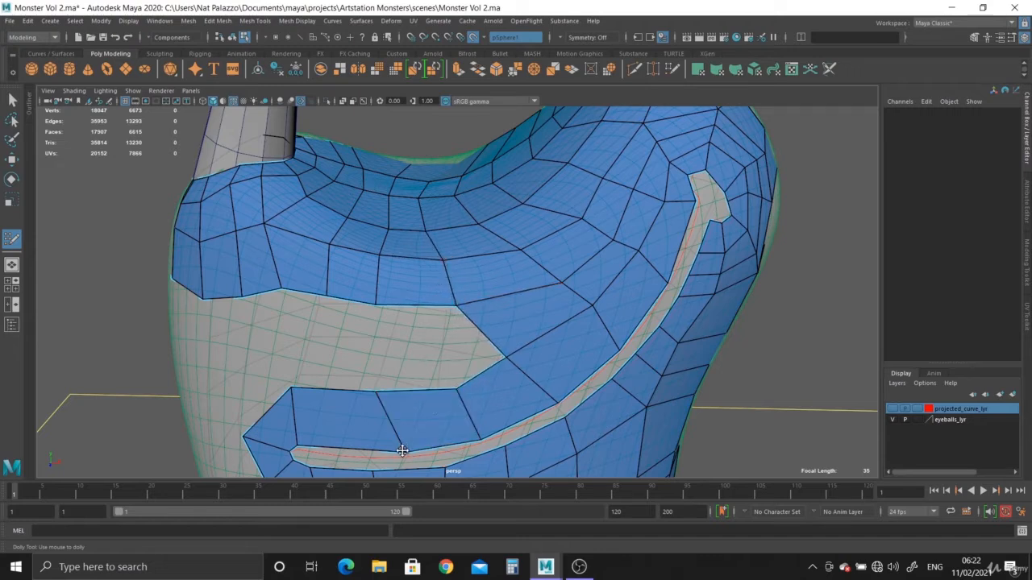
Step: Reposition the vertices of the band above the slit and the border corner opposite it to line up the edges
left_click_drag(401, 450, 371, 455)
left_click_drag(374, 396, 365, 398)
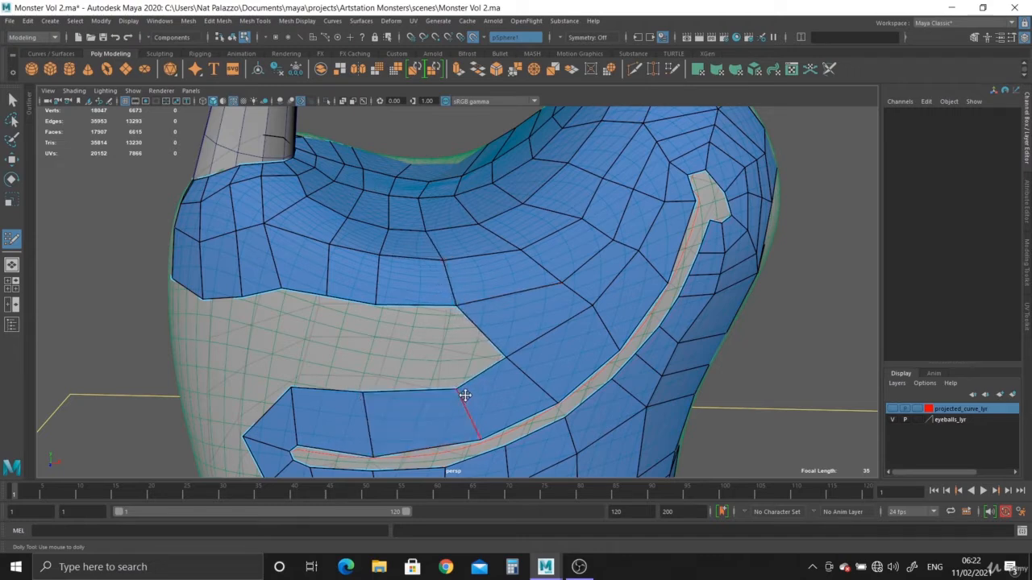
scroll(456, 386, "down", 1)
left_click_drag(452, 306, 470, 300)
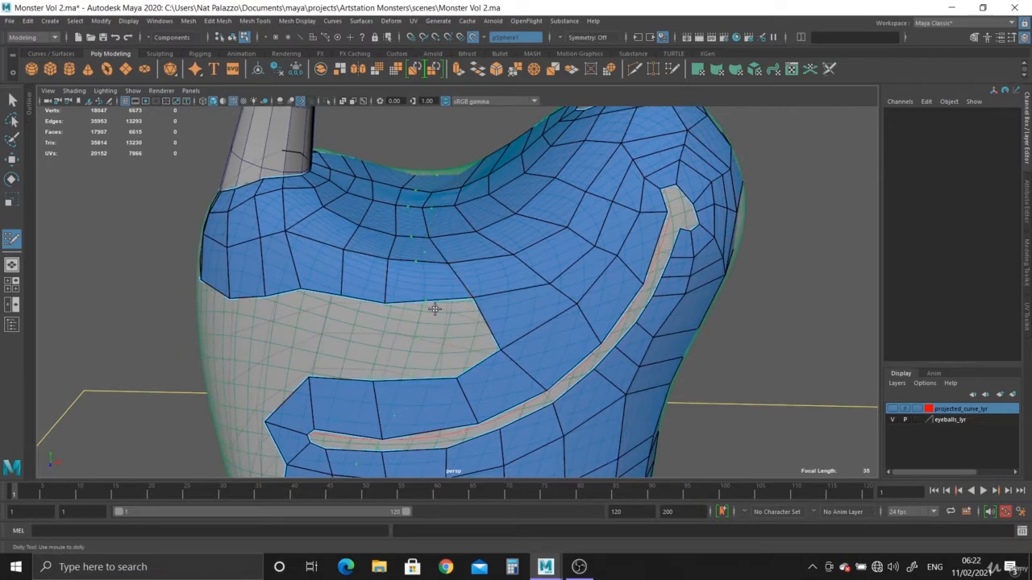
Step: Try inserting an edge loop through the rows beneath the dip and inspect its path around the back of the body
left_click(434, 309, "ctrl")
left_click_drag(420, 283, 437, 368, "alt")
middle_click_drag(438, 368, 404, 373, "alt")
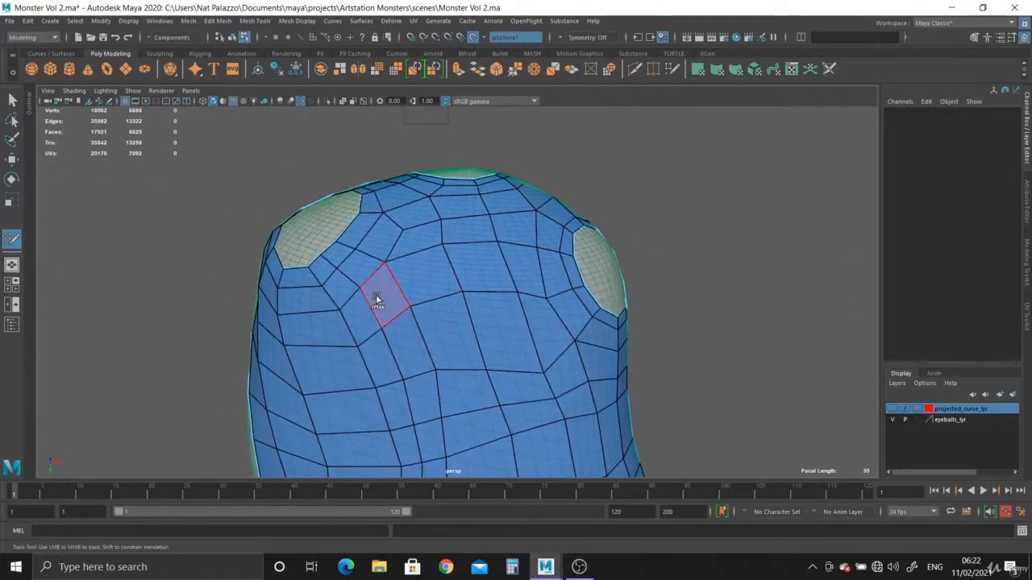
left_click_drag(377, 300, 446, 235, "alt")
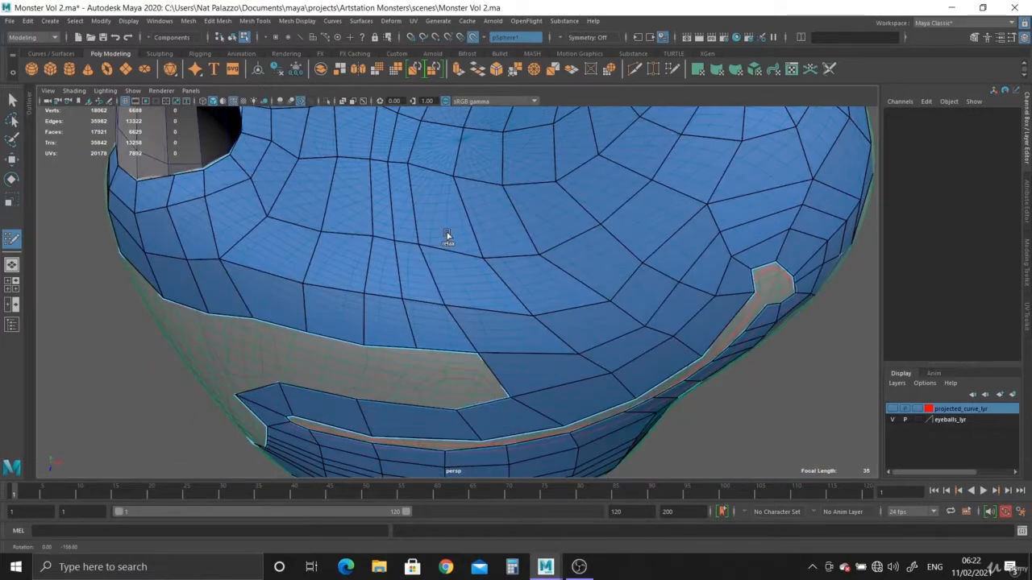
left_click_drag(490, 382, 523, 403, "alt")
scroll(516, 399, "up", 3)
scroll(508, 395, "up", 2)
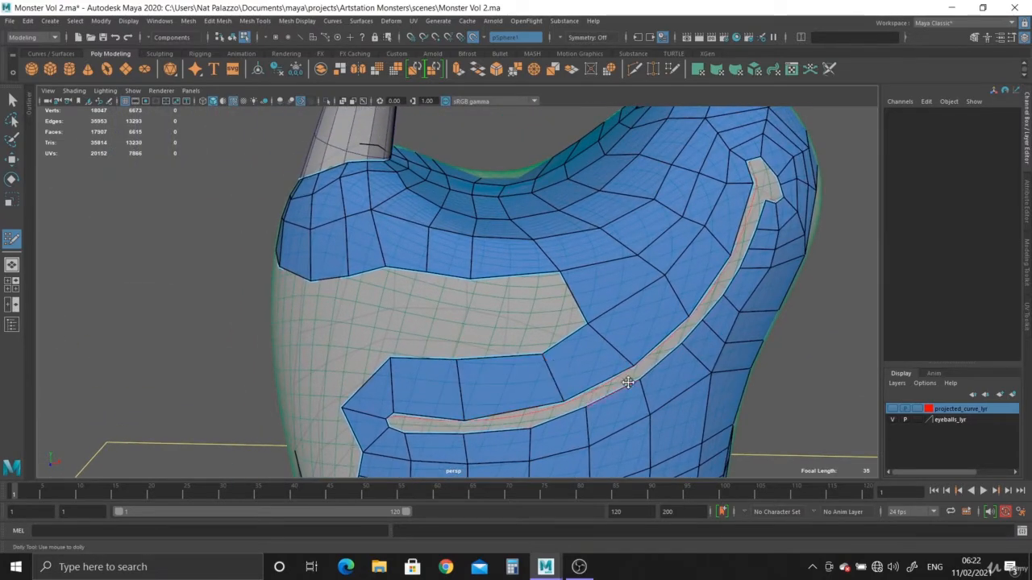
Step: Shift the edge below the dip, bridge the gap's corner to the band above the slit with a quad, and adjust its vertices
left_click_drag(550, 287, 508, 386, "alt")
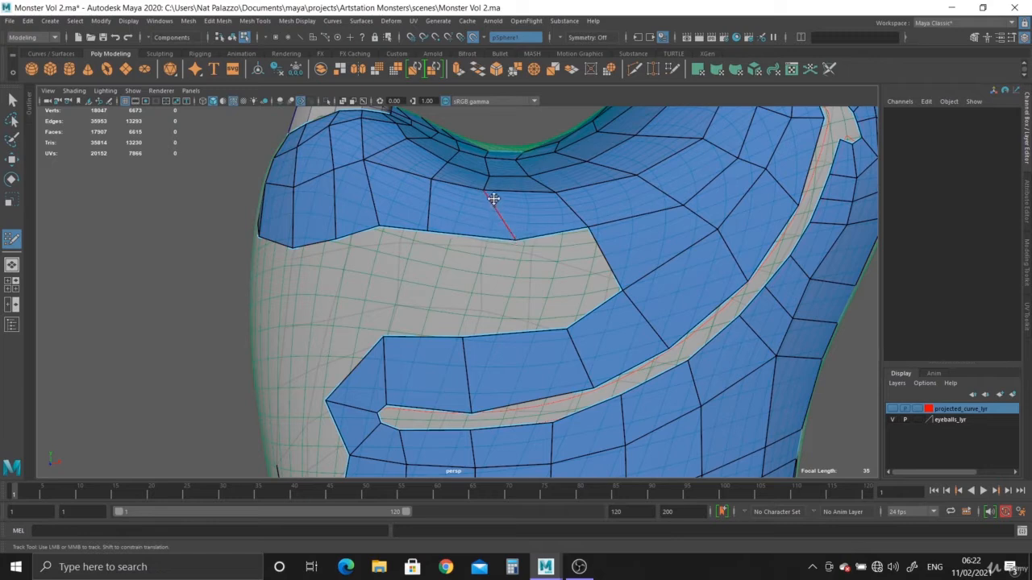
left_click_drag(494, 199, 504, 198)
left_click(568, 267, "shift")
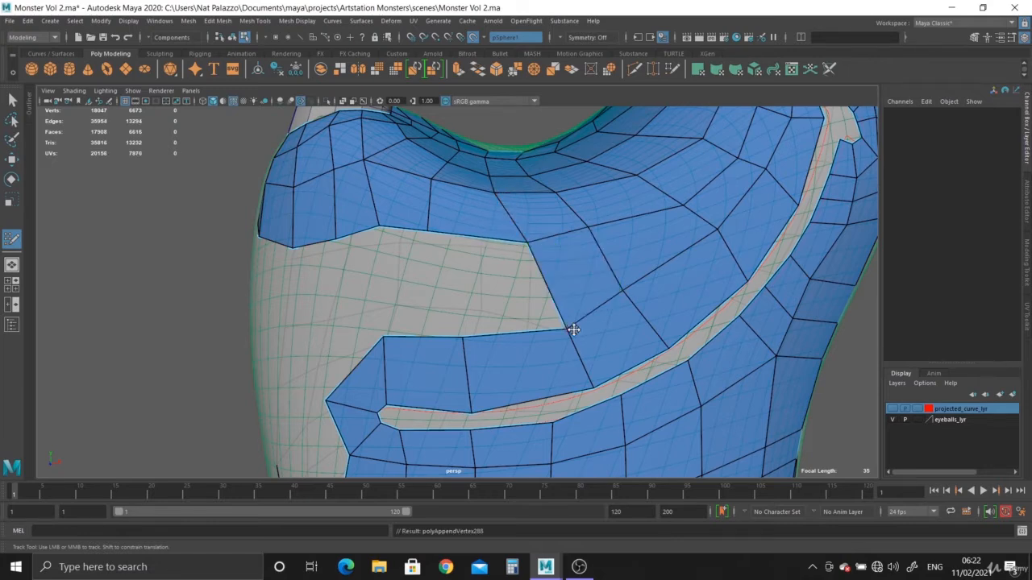
left_click_drag(570, 329, 558, 307)
left_click_drag(618, 290, 617, 283)
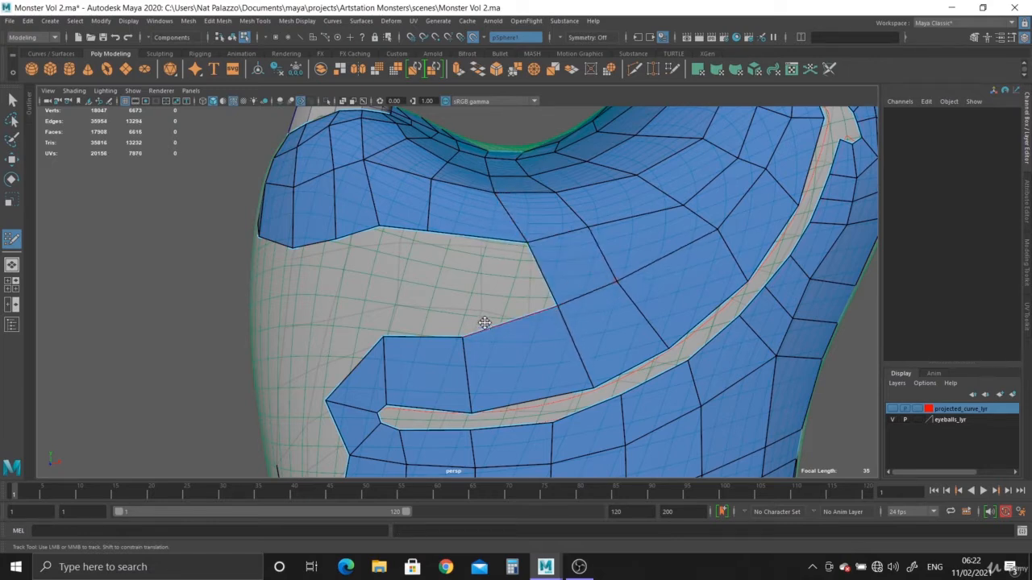
Step: Fill the next quad between the upper rows and the band above the slit, and shift the surrounding vertices for smoother spacing
left_click(476, 285, "shift")
left_click_drag(430, 233, 449, 242)
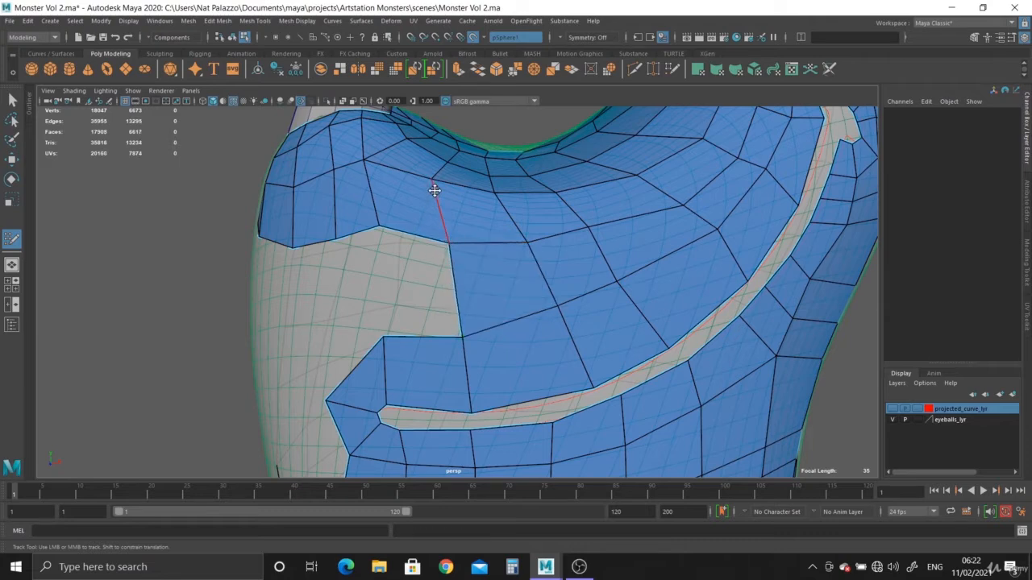
left_click_drag(434, 190, 440, 194)
left_click_drag(522, 246, 534, 255)
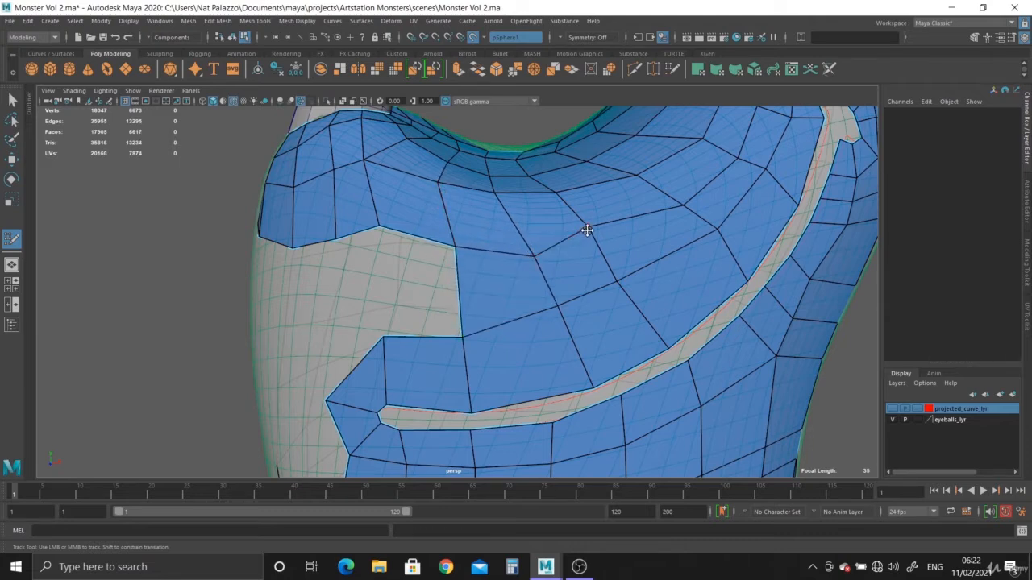
Step: Shift a vertex below the dip and fill the quad connecting the upper rows to the end of the band above the slit
left_click_drag(587, 230, 594, 240)
middle_click_drag(435, 320, 561, 320, "alt+shift")
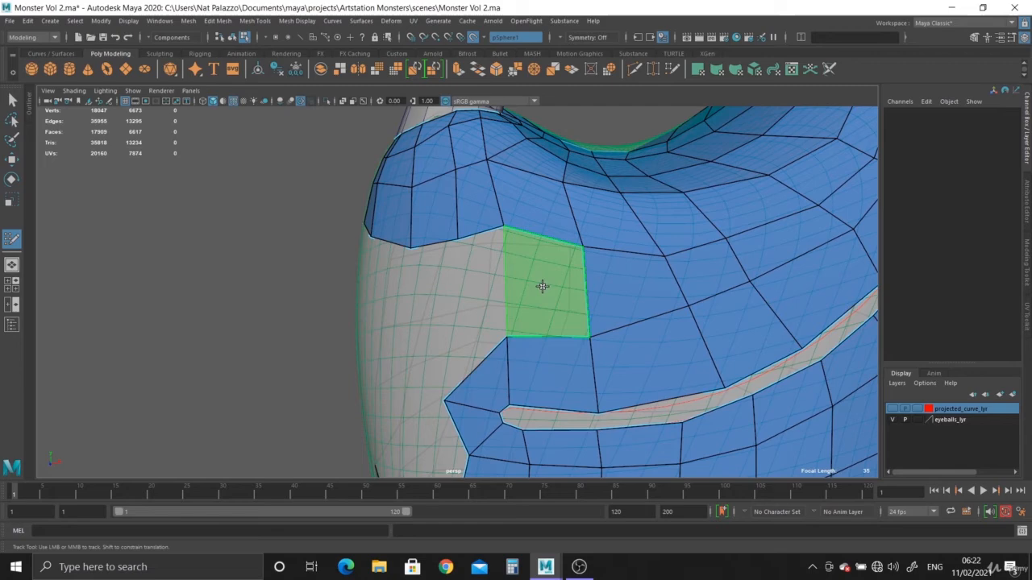
left_click(525, 335, "shift")
Step: Try inserting an edge loop through the band directly above the slit
mouse_move(511, 341)
left_mouse_down("alt")
mouse_move(596, 364)
mouse_move(532, 359)
mouse_move(587, 347)
left_mouse_up("alt")
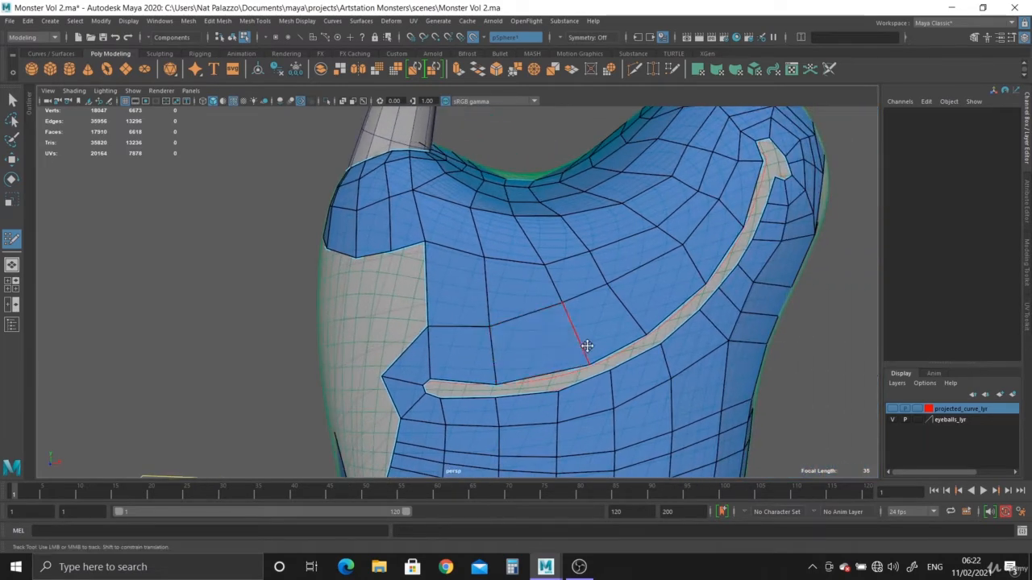
left_click(594, 323, "ctrl")
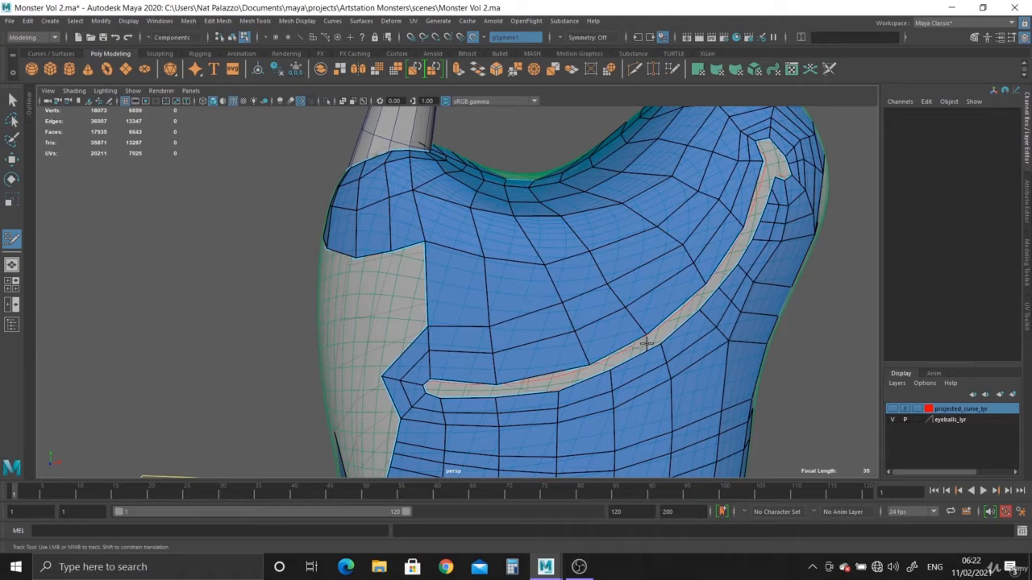
key("ctrl+z")
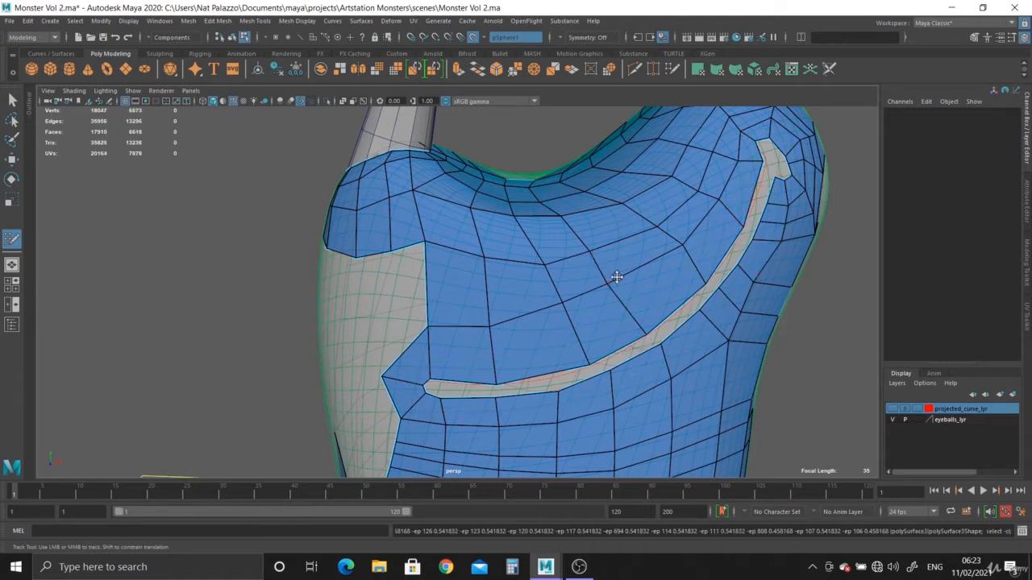
Step: Fill the next quad beneath the horn-side rows and lower its free corner to line up with the neighbouring edge
left_click_drag(459, 339, 507, 322, "alt")
right_click_drag(507, 323, 570, 334, "alt")
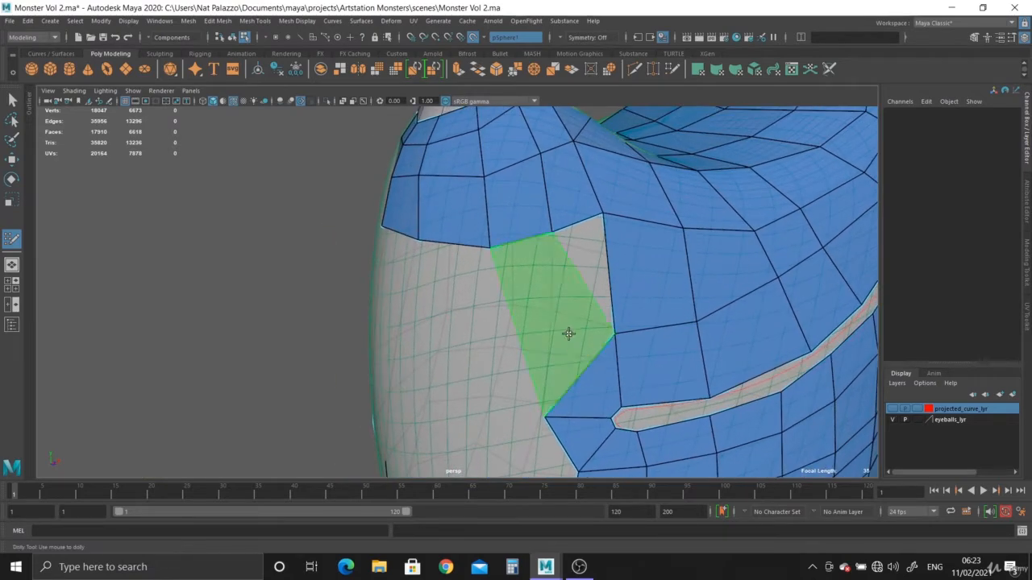
left_click(555, 322, "shift")
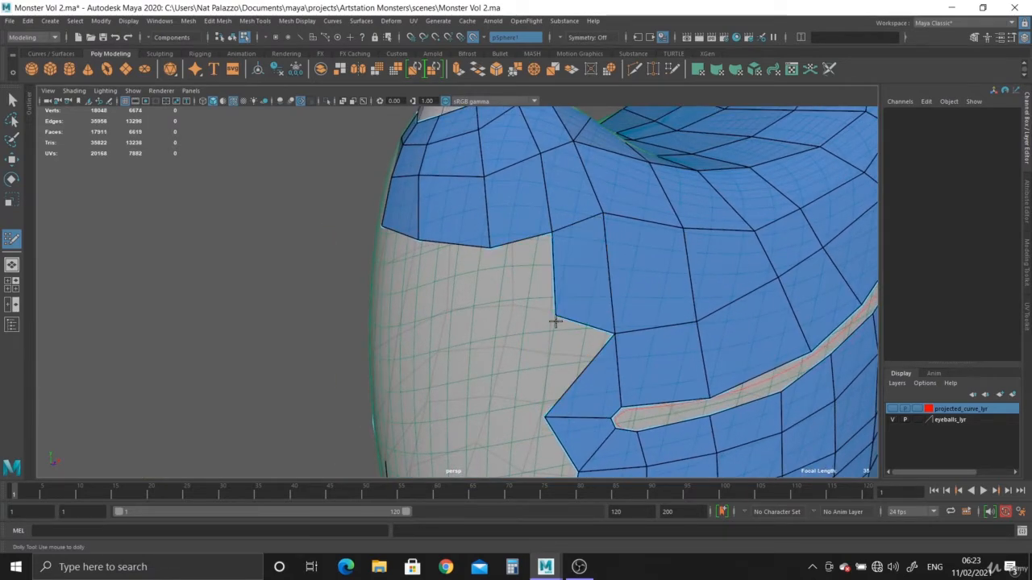
left_click_drag(555, 317, 548, 327)
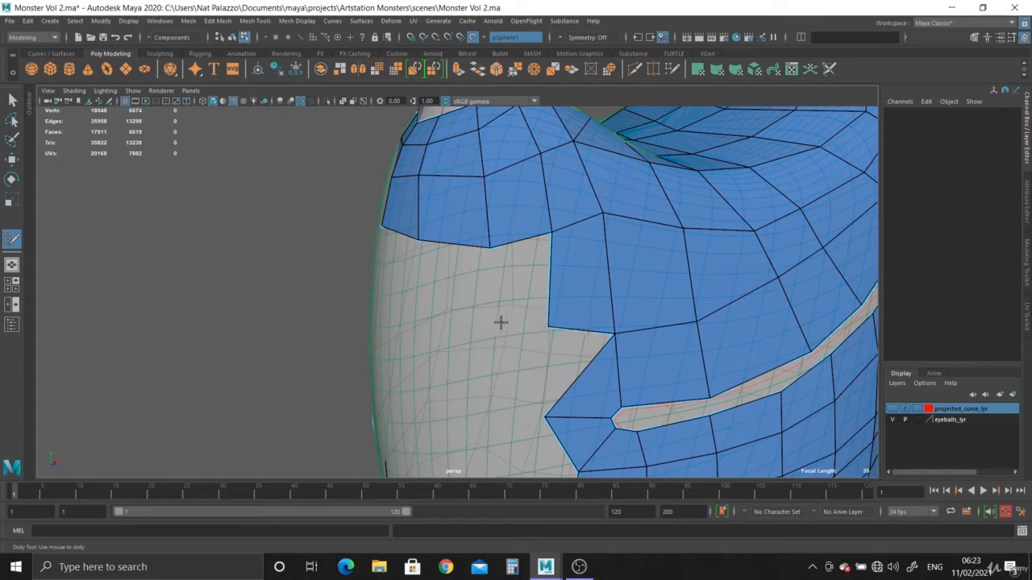
Step: Continue the row of quads below the horn base around the body and join it to the opposite border
left_click(507, 292, "shift")
left_click_drag(426, 312, 634, 308, "alt")
left_click(649, 270, "shift")
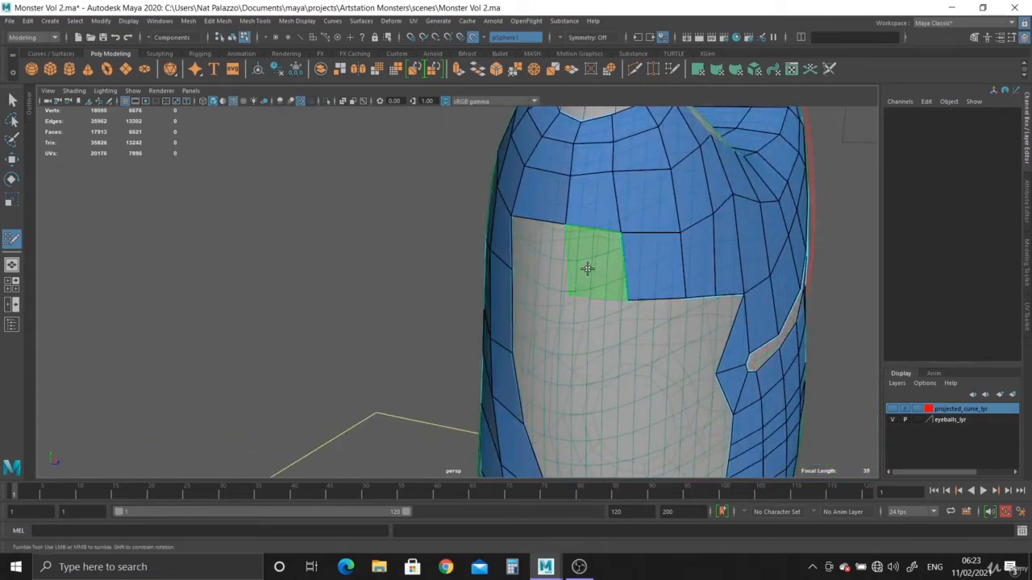
left_click(587, 269, "shift")
left_click_drag(530, 287, 594, 288, "alt")
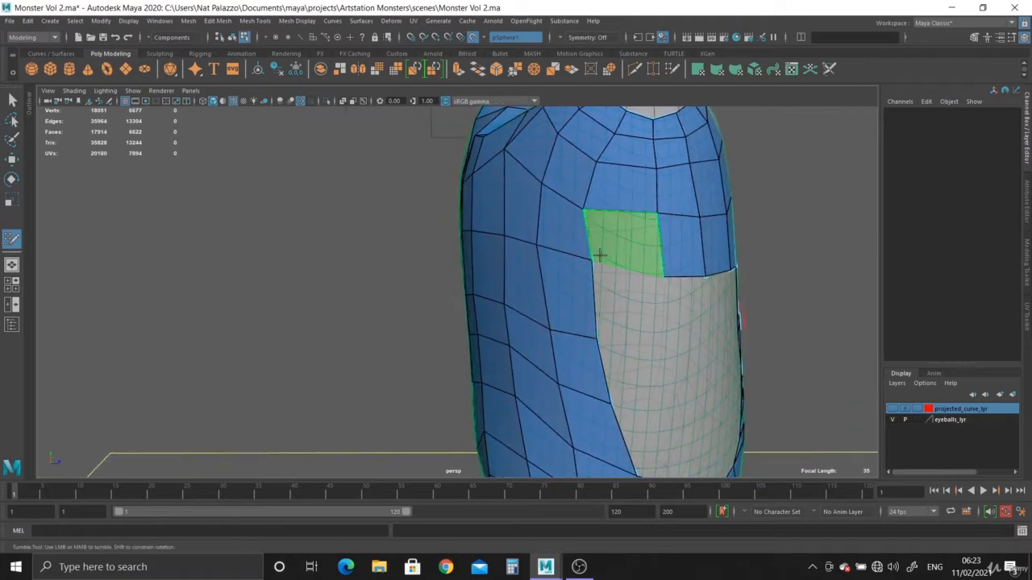
left_click(600, 256, "shift")
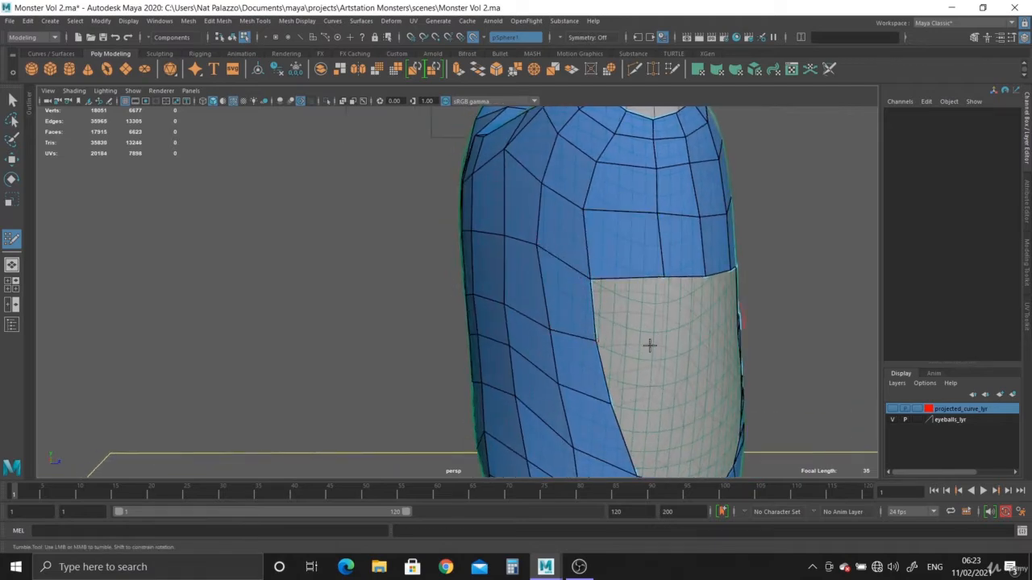
Step: Fill a second row of quads beneath it, from the opposite border across to the corner near the slit's end
left_click(627, 329, "shift")
left_click_drag(627, 329, 554, 364, "alt")
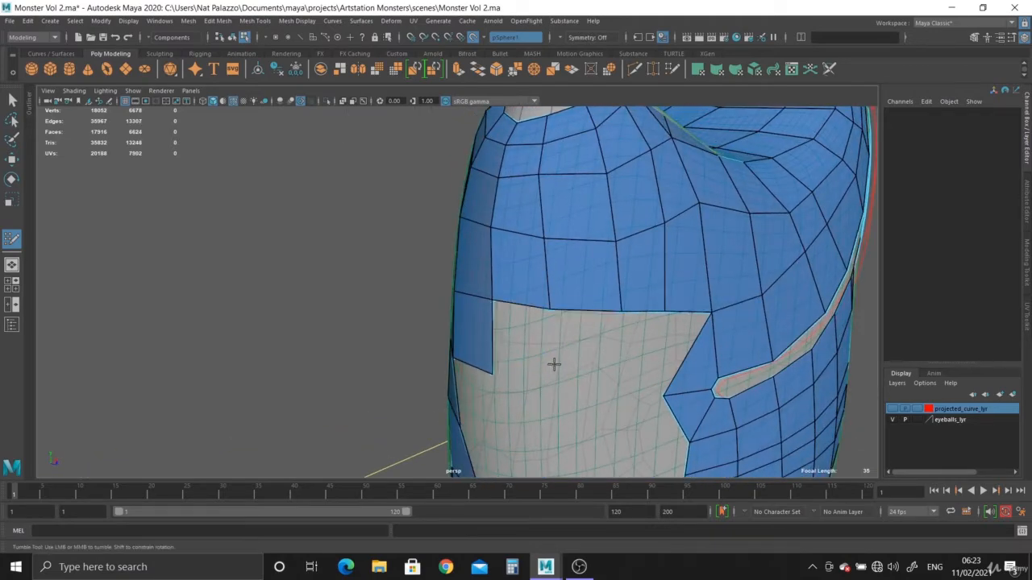
left_click(582, 377, "shift")
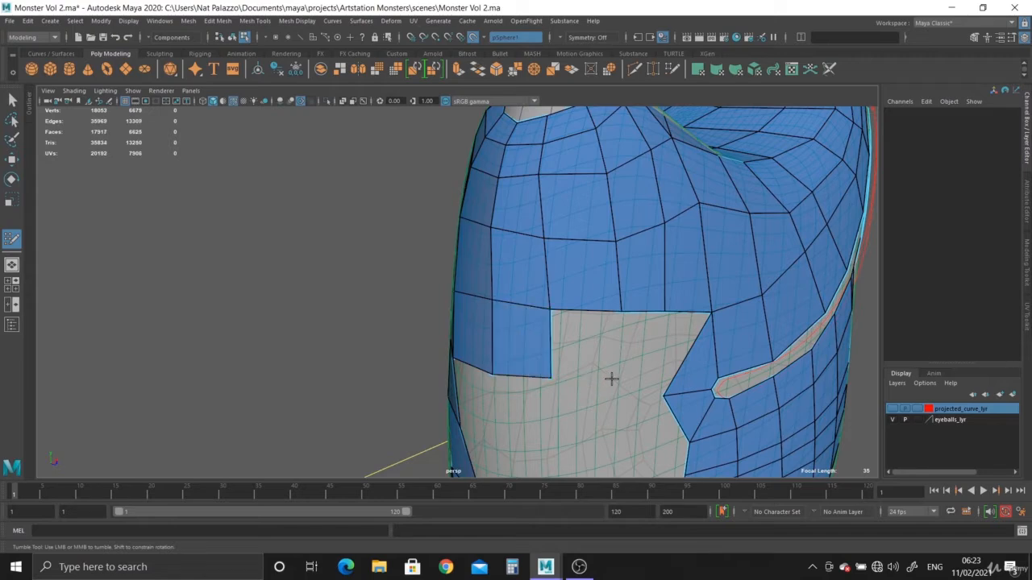
left_click(578, 351, "shift")
left_click_drag(614, 379, 545, 264, "alt")
left_click(554, 361, "shift")
left_click(620, 395, "shift")
Step: Start a third row with a quad at the opposite border and delete the slanted quad along the opening's lower edge
right_click_drag(546, 263, 528, 310, "alt")
left_click_drag(528, 311, 615, 295, "alt")
middle_click_drag(615, 295, 563, 294, "alt")
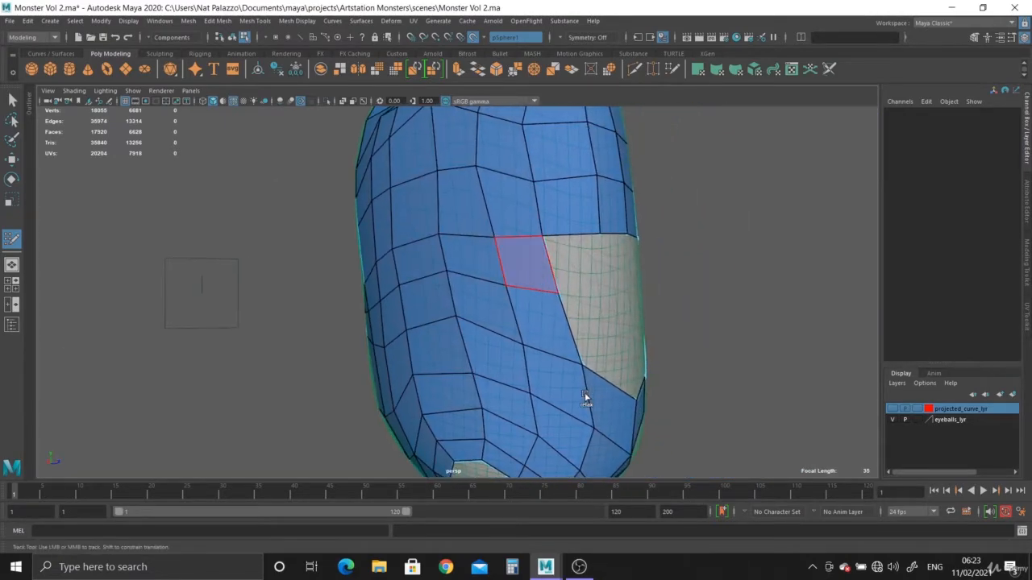
left_click_drag(587, 405, 541, 433, "alt")
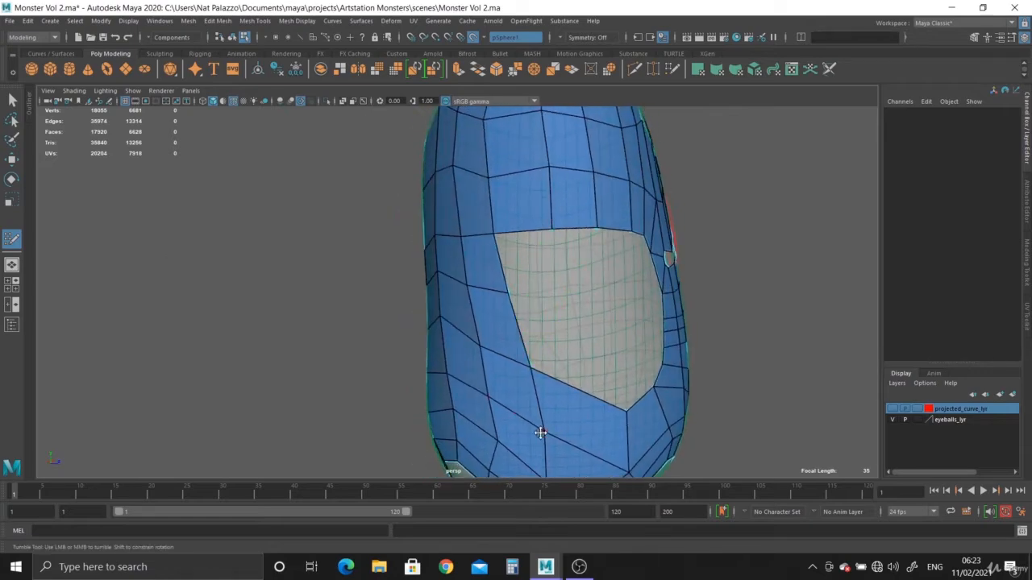
left_click(532, 286, "shift")
mouse_move(583, 403)
left_mouse_down("alt")
mouse_move(629, 247)
mouse_move(604, 287)
mouse_move(557, 306)
left_mouse_up("alt")
right_click_drag(558, 306, 561, 328, "alt")
left_click(533, 287, "ctrl+shift")
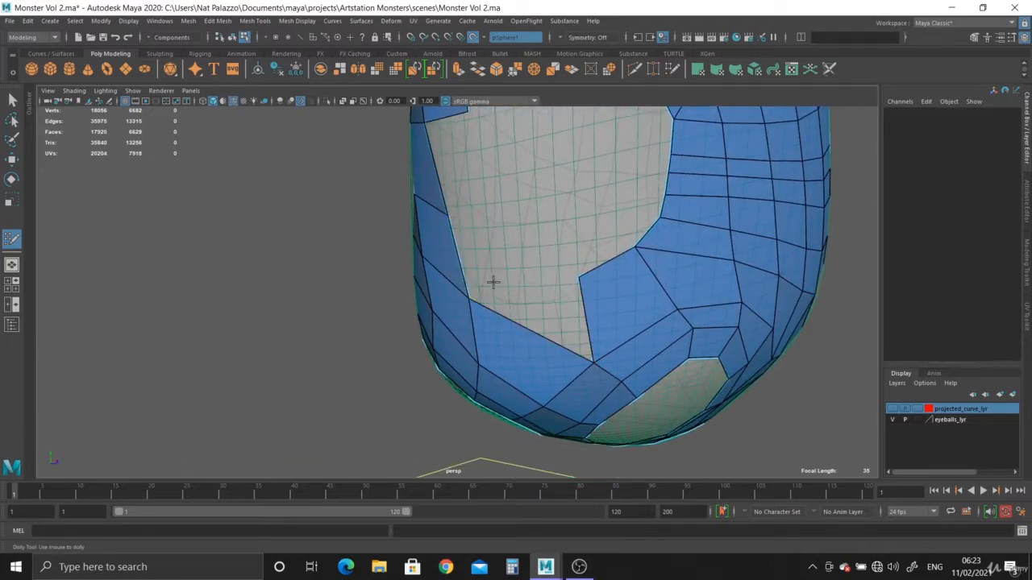
Step: Extend the third row with two more quads toward the slit side
mouse_move(493, 281)
left_mouse_down("alt")
mouse_move(546, 375)
mouse_move(528, 326)
left_mouse_up("alt")
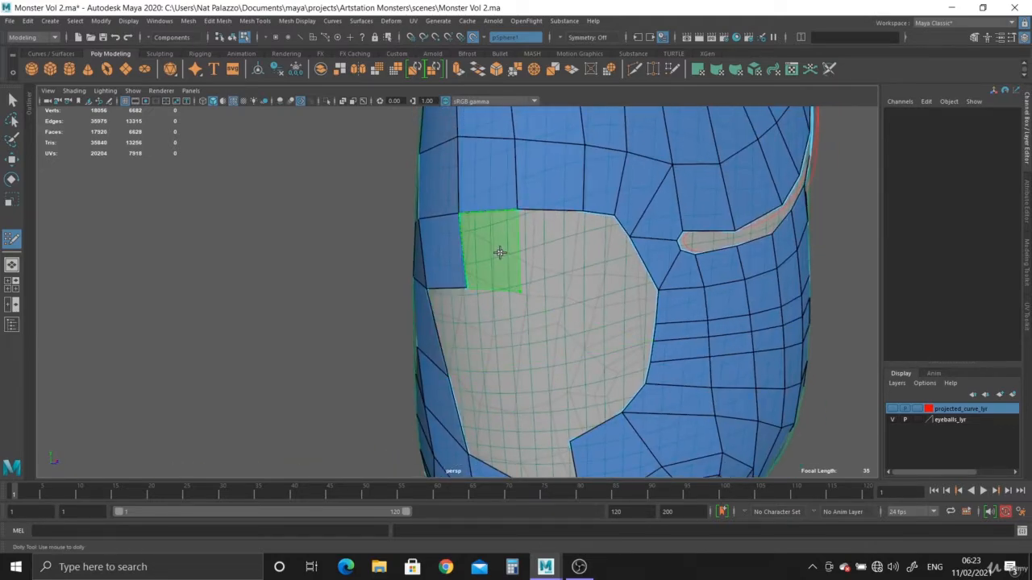
left_click(500, 253, "shift")
left_click(510, 313, "shift")
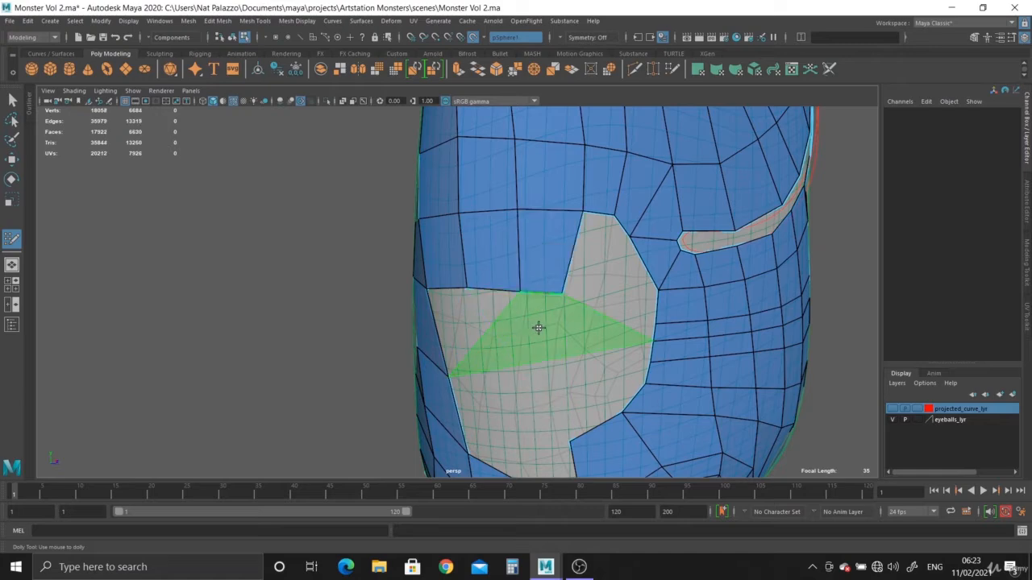
Step: Add the first quad of the fourth row along the opposite border and delete another quad at the opening's lower end
left_click_drag(537, 327, 484, 368, "alt")
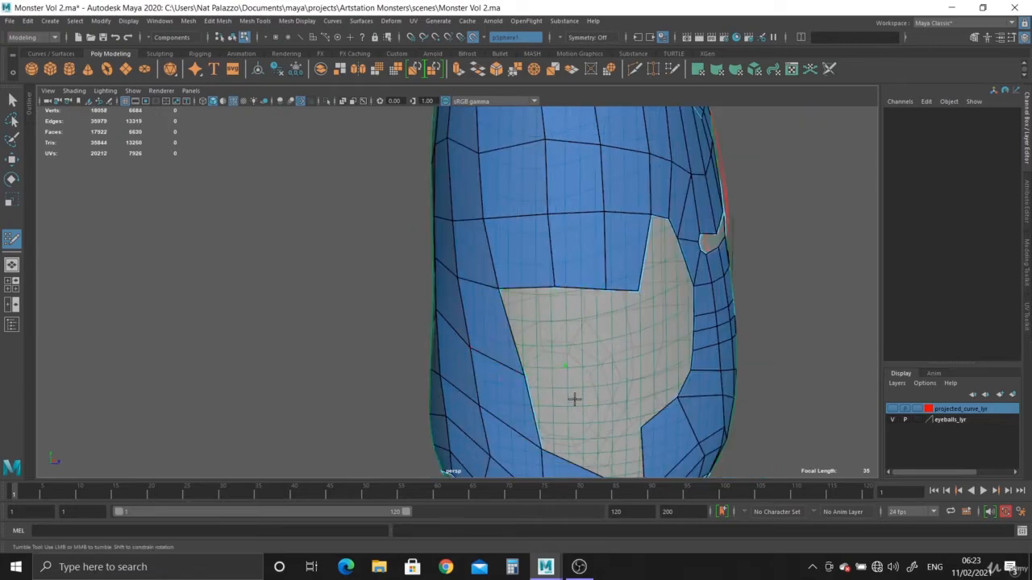
left_click(576, 296, "shift")
mouse_move(575, 297)
left_mouse_down("alt")
mouse_move(588, 317)
mouse_move(622, 306)
mouse_move(580, 261)
mouse_move(565, 287)
left_mouse_up("alt")
left_click(578, 260, "ctrl+shift")
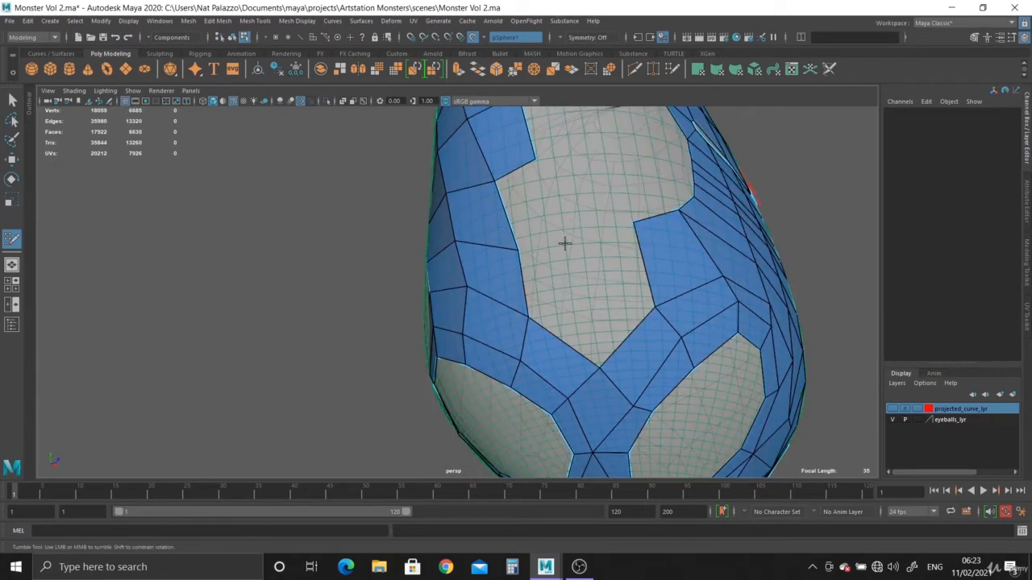
Step: Fill the lower end of the opening with three quads, continuing the border column and bridging it across to the slit side
left_click(570, 283, "shift")
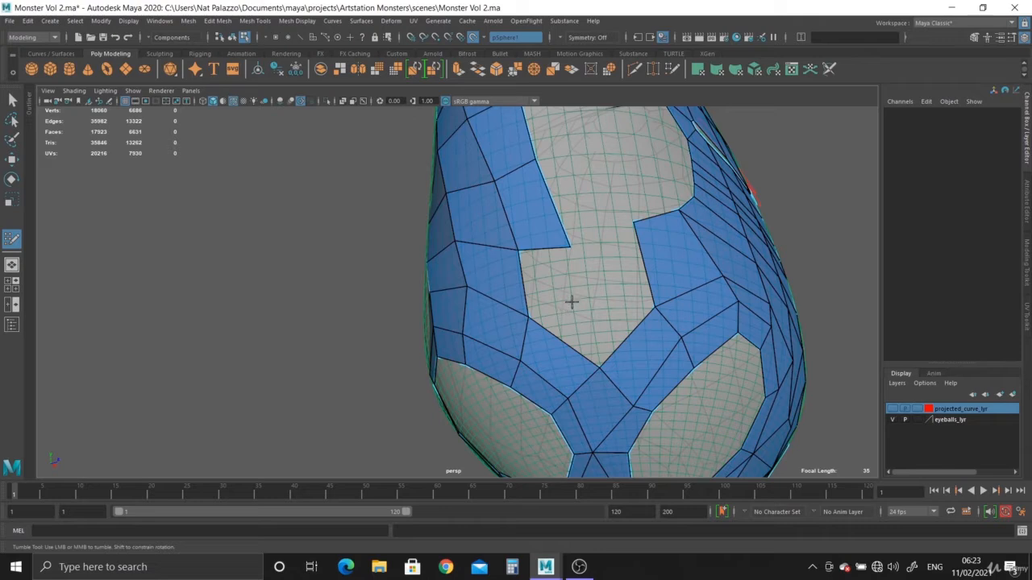
left_click(570, 304, "shift")
left_click(617, 276, "shift")
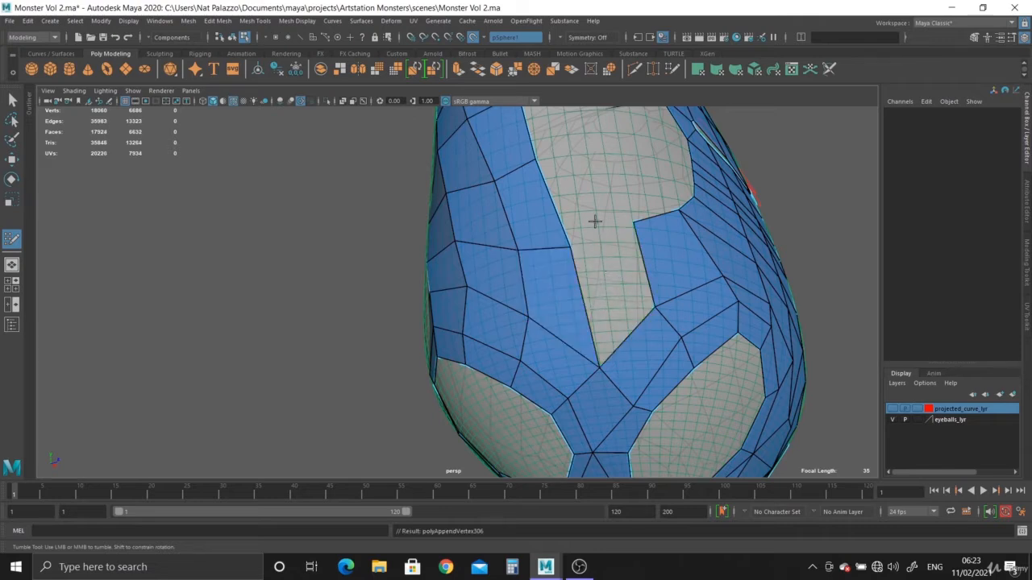
Step: Fill two quads beneath the third row, extending the next column down to the rebuilt lower end
middle_click_drag(591, 244, 591, 271, "alt")
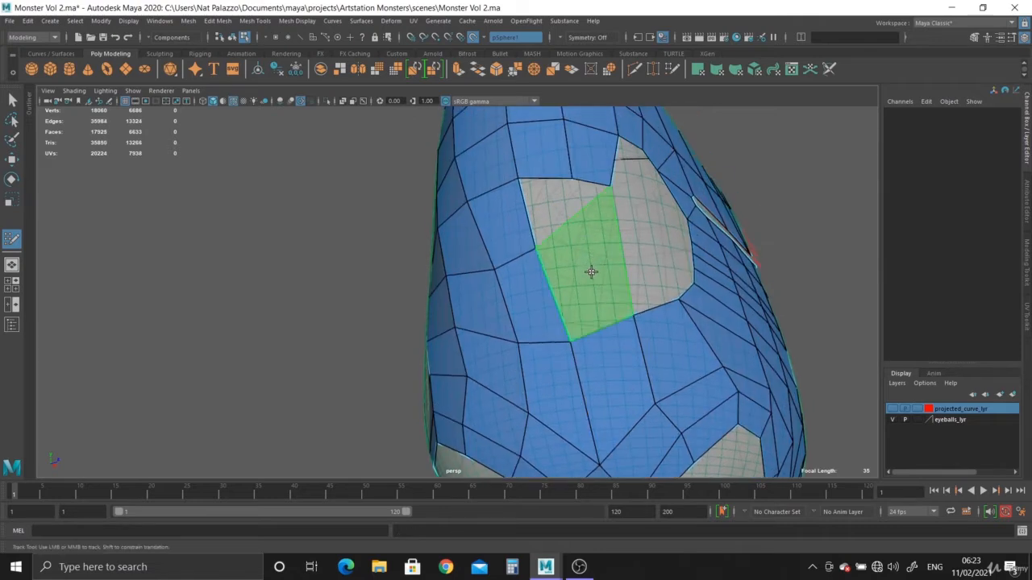
left_click(558, 231, "shift")
left_click(604, 290, "shift")
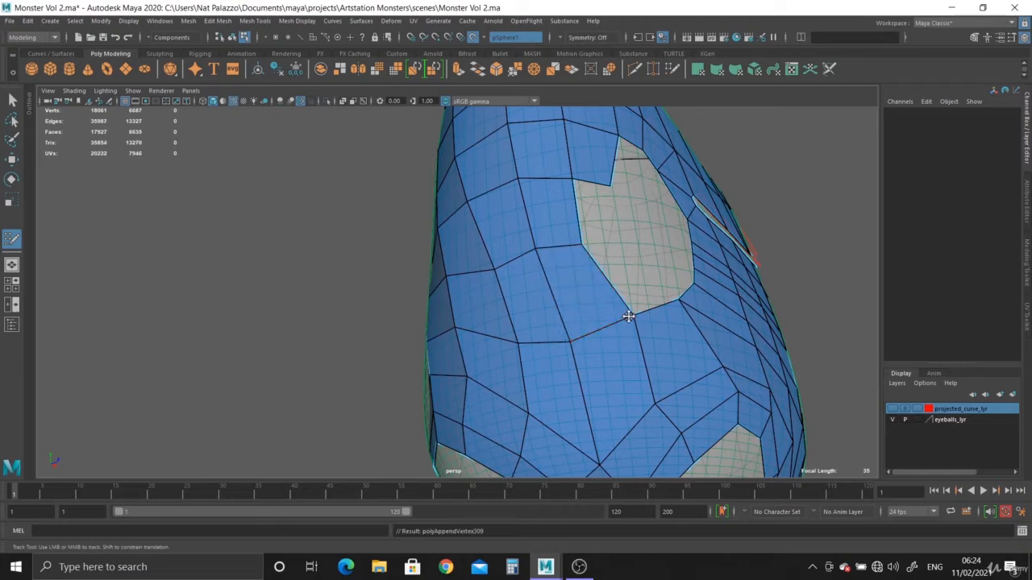
Step: Straighten the third row's free corner and fill two more quads below it down to the opening's lower edge
left_click_drag(611, 327, 566, 321, "alt")
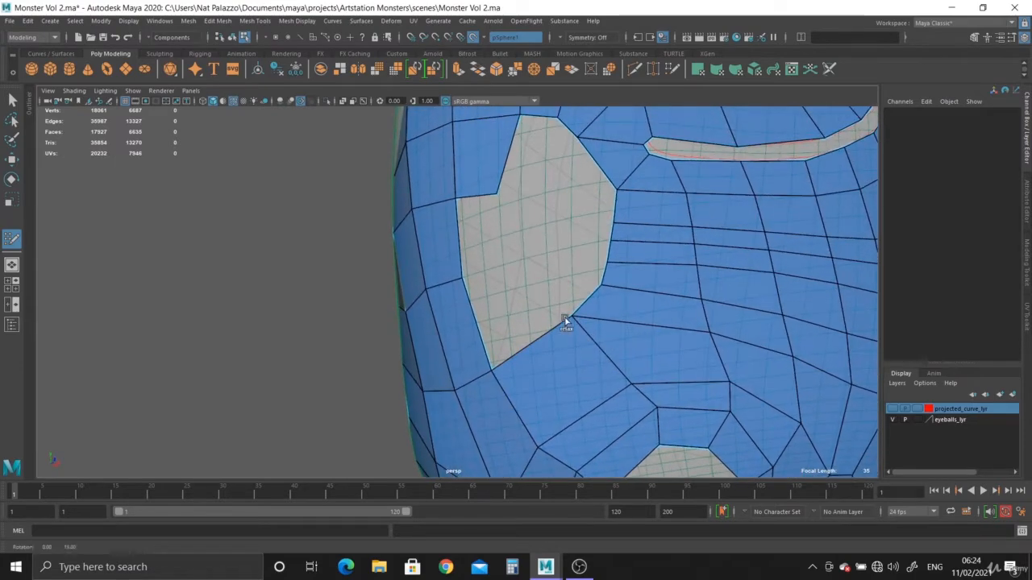
left_click_drag(498, 196, 520, 194)
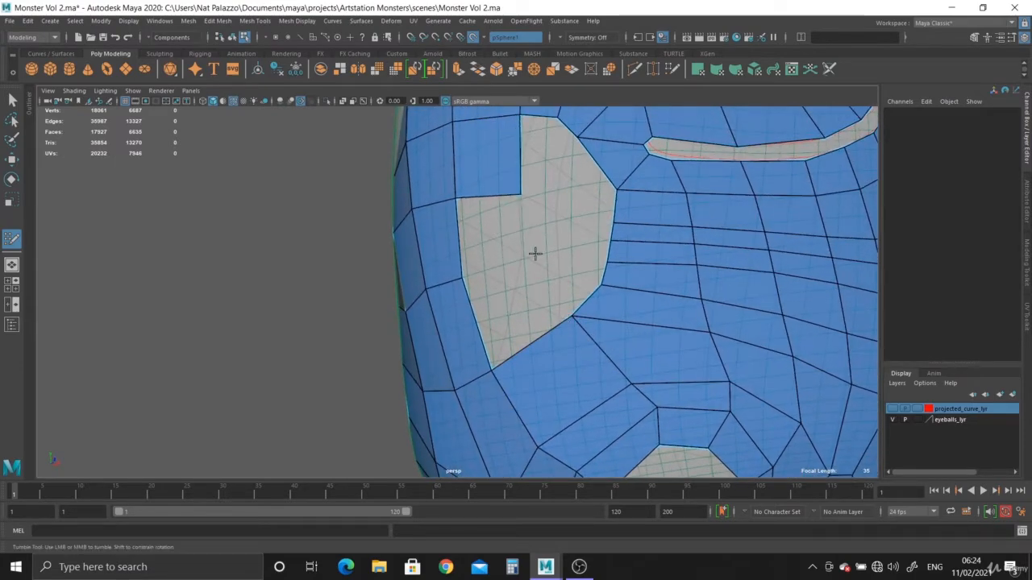
left_click(495, 253, "shift")
left_click(511, 306, "shift")
Step: Delete and refill the quad beside the slit's closed end, pulling its lower corner closer to the slit
right_click_drag(585, 350, 547, 304, "alt")
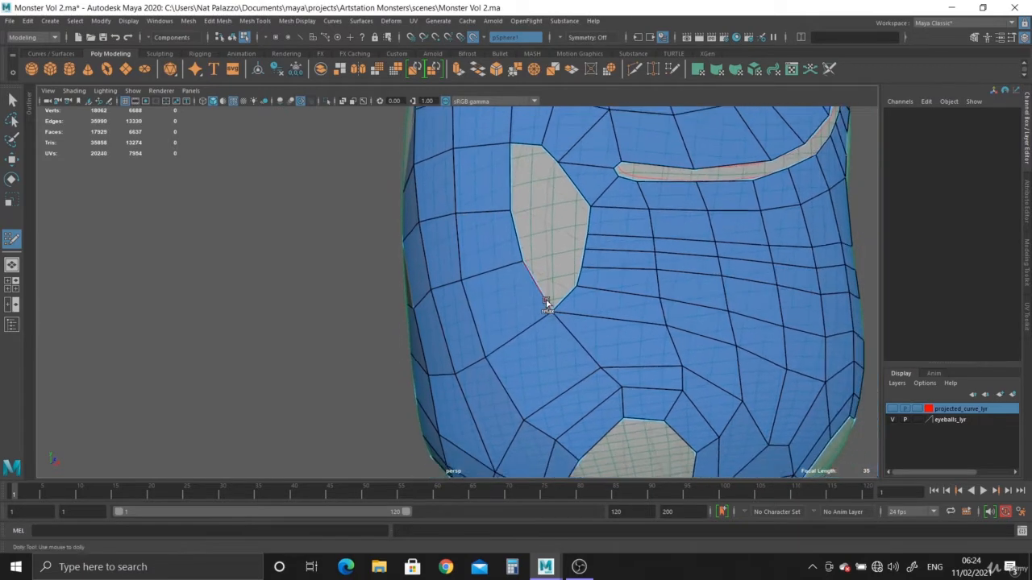
middle_click_drag(547, 303, 549, 355, "alt")
right_click_drag(565, 311, 576, 312, "alt")
left_click_drag(575, 311, 521, 311, "alt")
middle_click_drag(521, 312, 543, 337, "alt")
left_click_drag(543, 337, 563, 337, "alt")
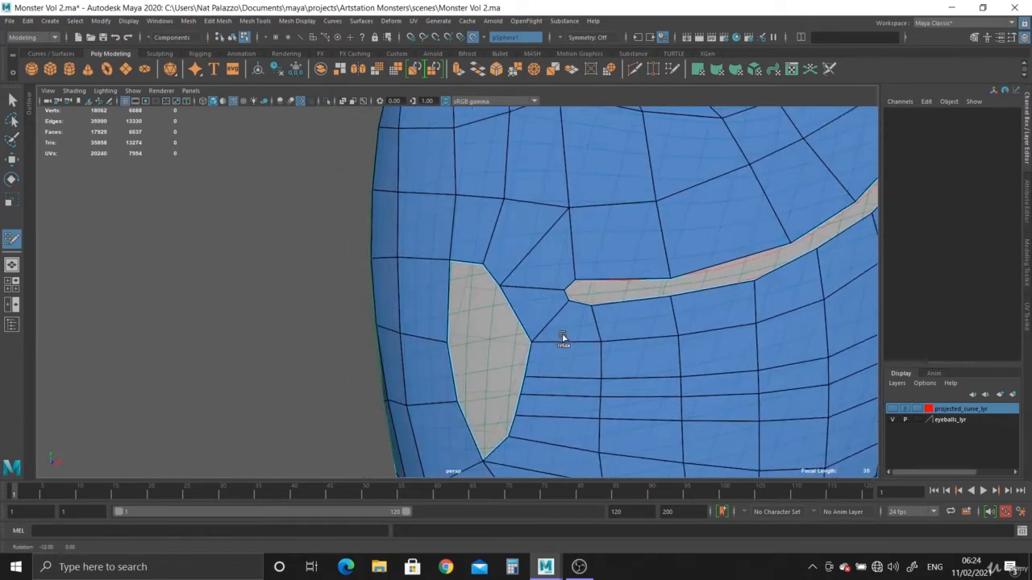
right_click_drag(563, 337, 583, 348, "alt")
left_click(516, 245, "ctrl+shift")
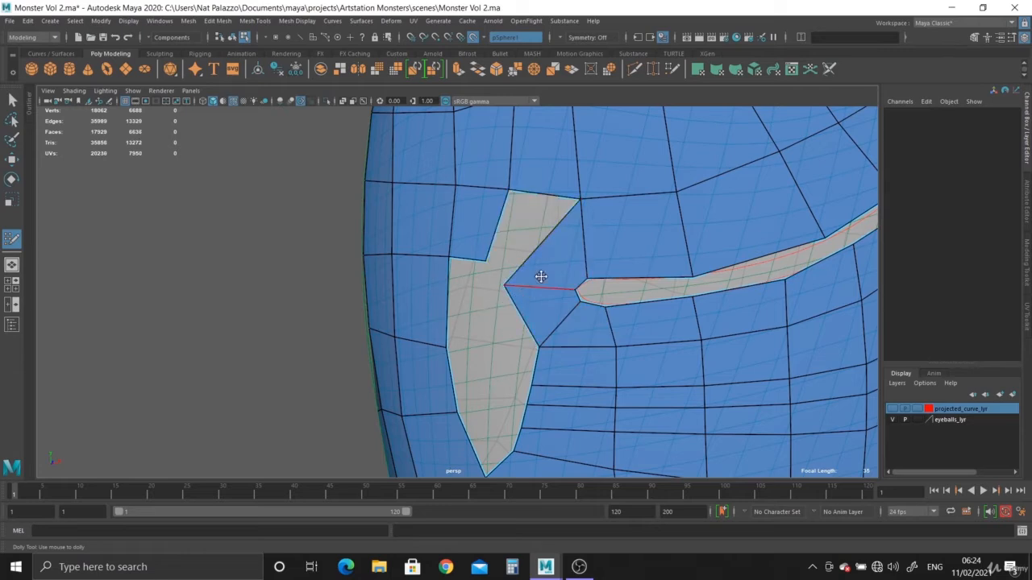
left_click(546, 266, "ctrl+shift")
key("ctrl+z")
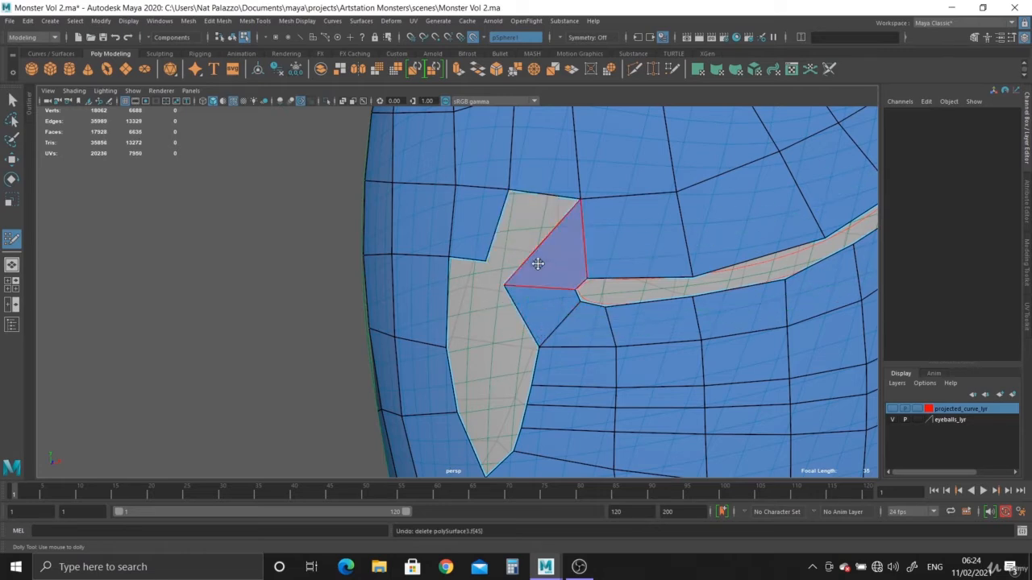
left_click(511, 245, "shift")
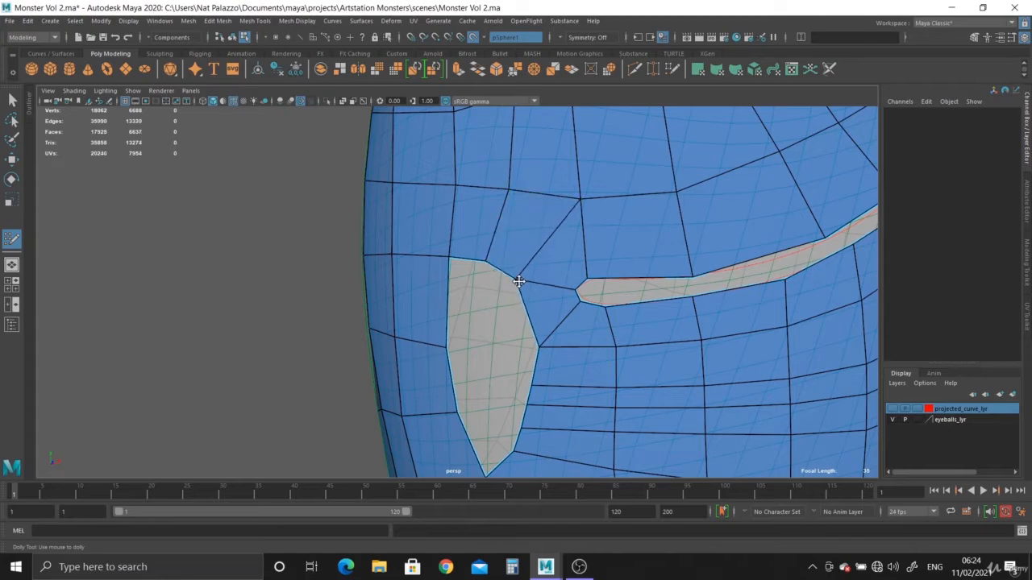
Step: Close the narrow lower tip of the remaining hole with a quad and lower its corner vertex to level the edge
scroll(501, 351, "down", 1)
mouse_move(491, 343)
left_mouse_down("alt")
mouse_move(521, 344)
mouse_move(531, 284)
left_mouse_up("alt")
scroll(532, 295, "up", 4)
left_click_drag(569, 367, 603, 321, "alt")
right_click_drag(603, 321, 604, 341, "alt")
left_click_drag(603, 341, 595, 327, "alt")
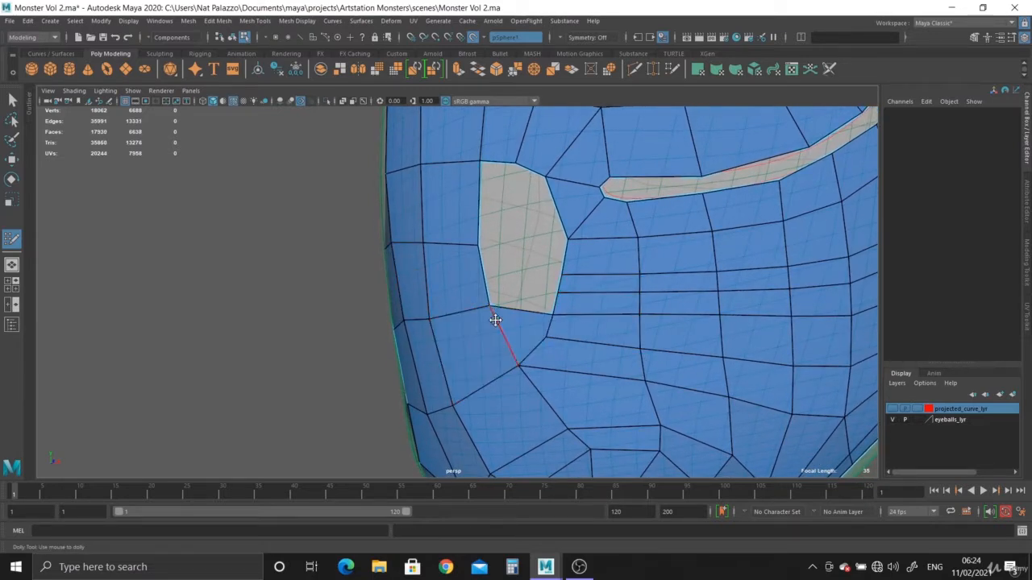
left_click_drag(489, 313, 485, 324)
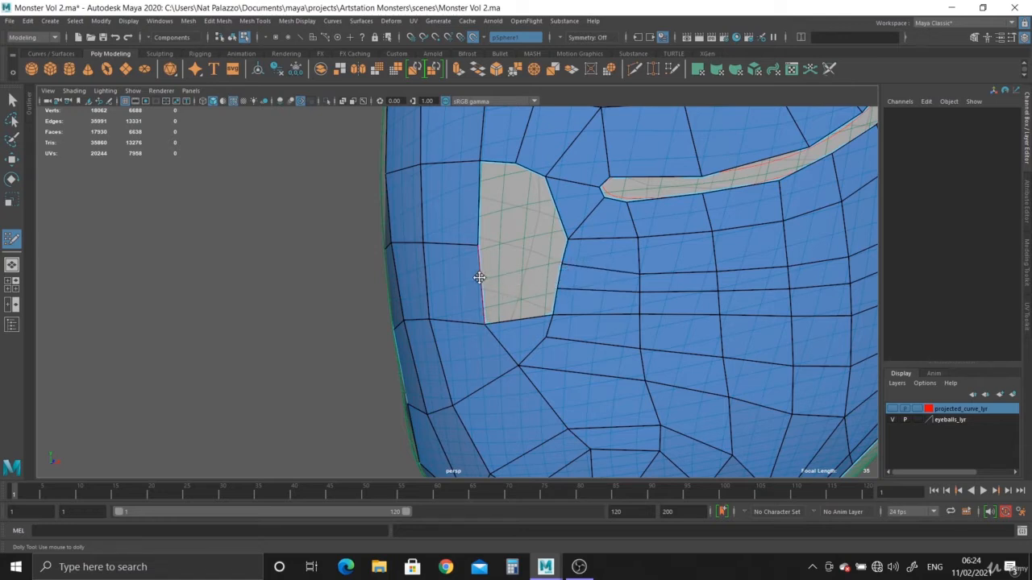
Step: Try inserting an edge loop through the row of quads bordering the remaining hole
left_click(517, 296, "ctrl")
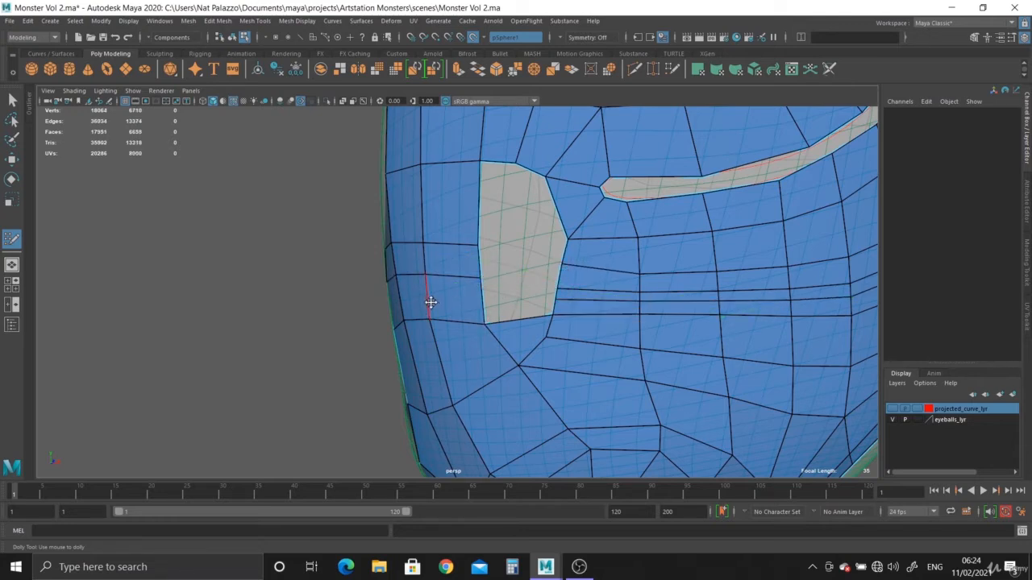
key("ctrl+z")
scroll(355, 288, "down", 3)
left_click_drag(355, 287, 460, 283, "alt")
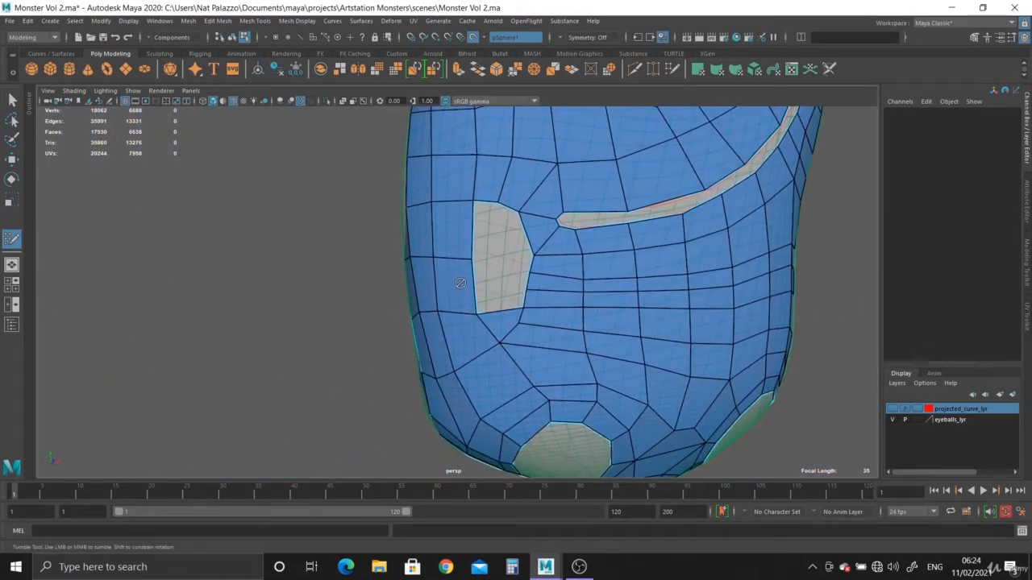
right_click_drag(460, 283, 513, 299, "alt")
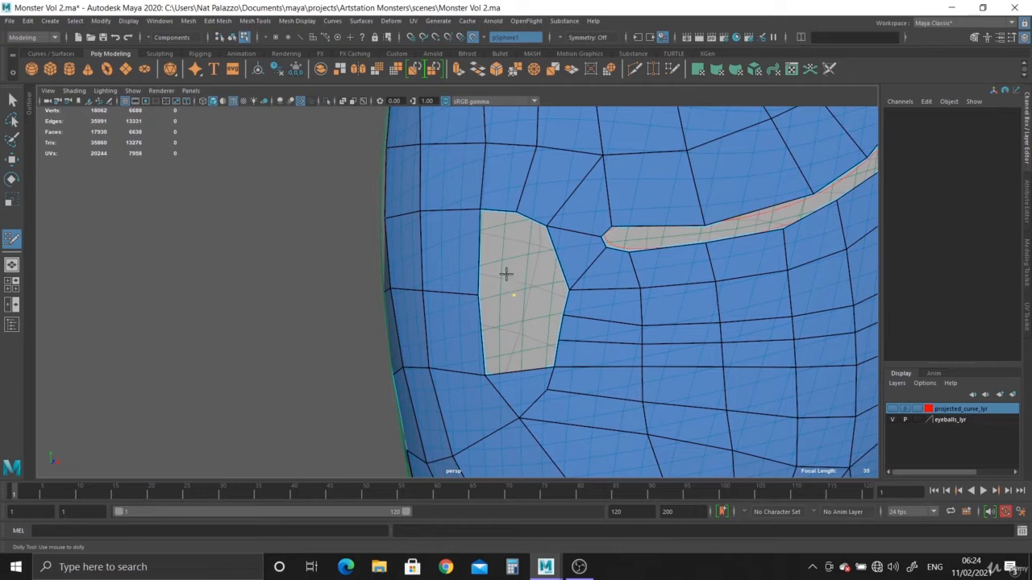
Step: Fill the upper part of the remaining hole with two quads, moving their shared lower vertex toward the slit side
left_click(508, 288, "shift")
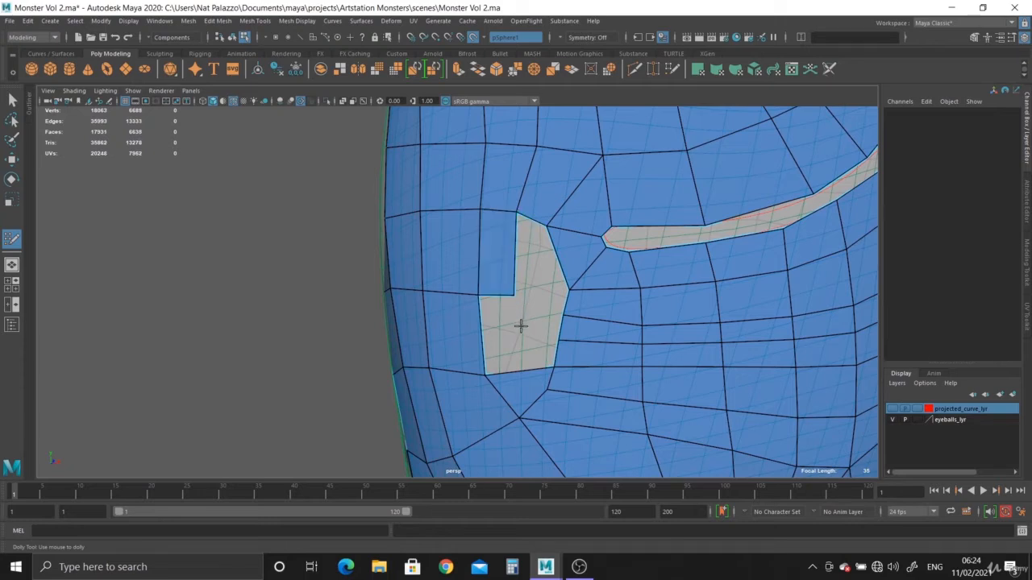
left_click_drag(511, 292, 520, 294)
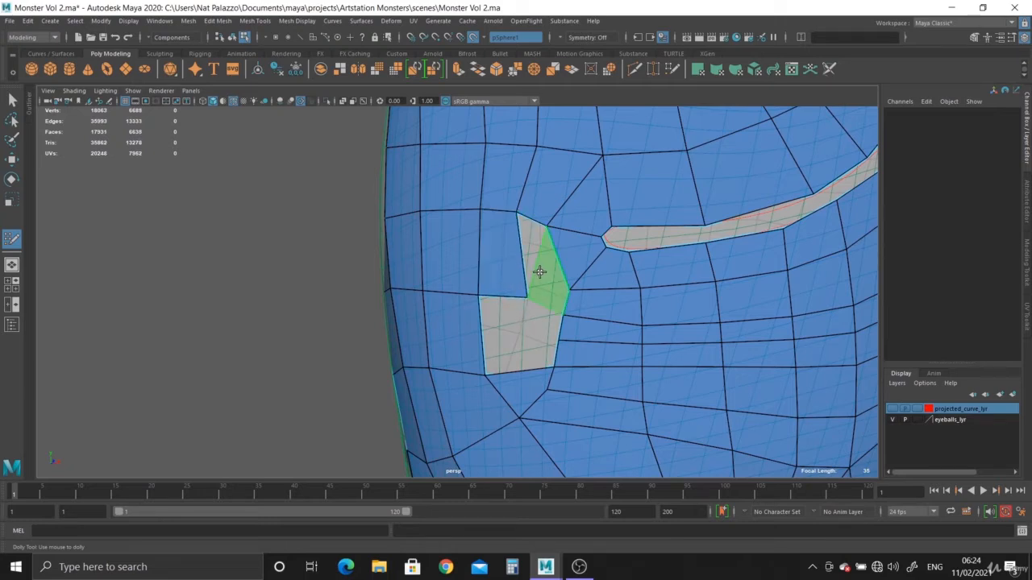
left_click(533, 266, "shift")
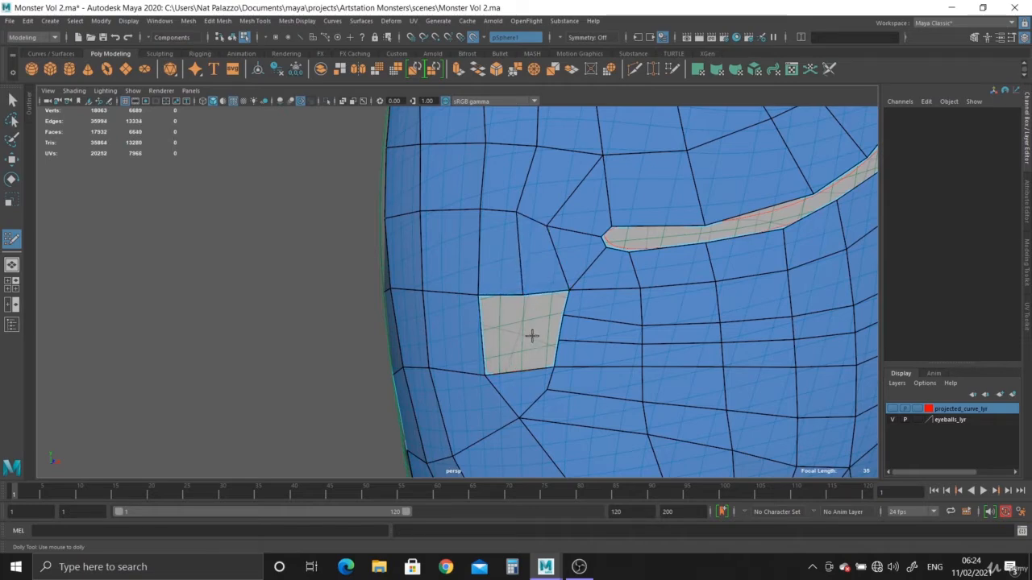
Step: Delete the quads below and on both sides of the remaining hole to widen it into a larger opening
right_click_drag(567, 357, 515, 358, "alt")
left_click(508, 370, "ctrl+shift")
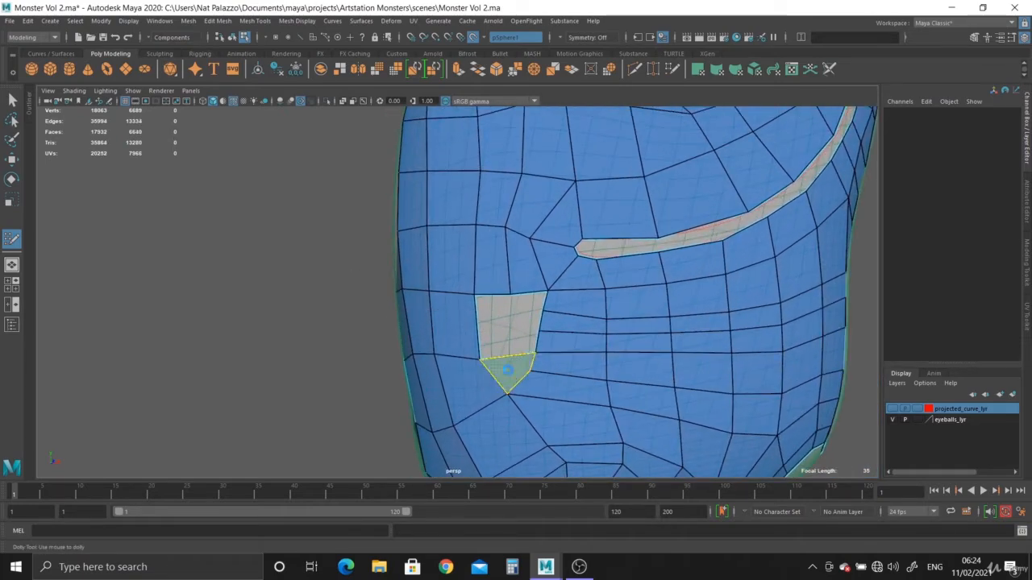
left_click(467, 336, "ctrl+shift")
left_click(539, 385, "ctrl+shift")
left_click(544, 362, "ctrl+shift")
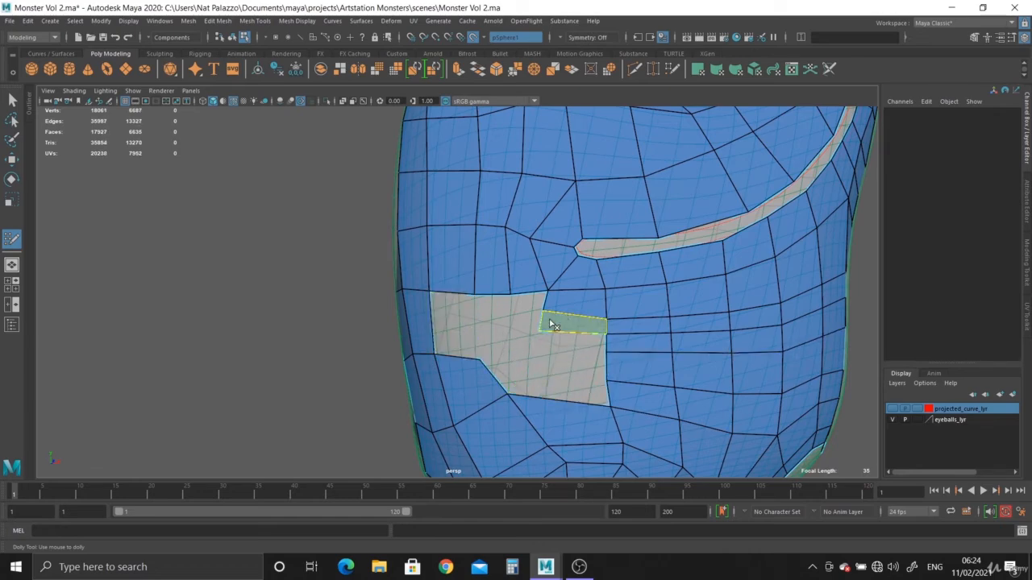
left_click(550, 322, "ctrl+shift")
left_click(554, 306, "ctrl+shift")
Step: Fill two long quads along the lower edge of the widened opening, joining the existing horizontal rows
mouse_move(518, 328)
left_mouse_down("alt")
mouse_move(447, 321)
mouse_move(537, 322)
left_mouse_up("alt")
right_click_drag(537, 323, 613, 341, "alt")
left_click_drag(612, 341, 493, 315, "alt")
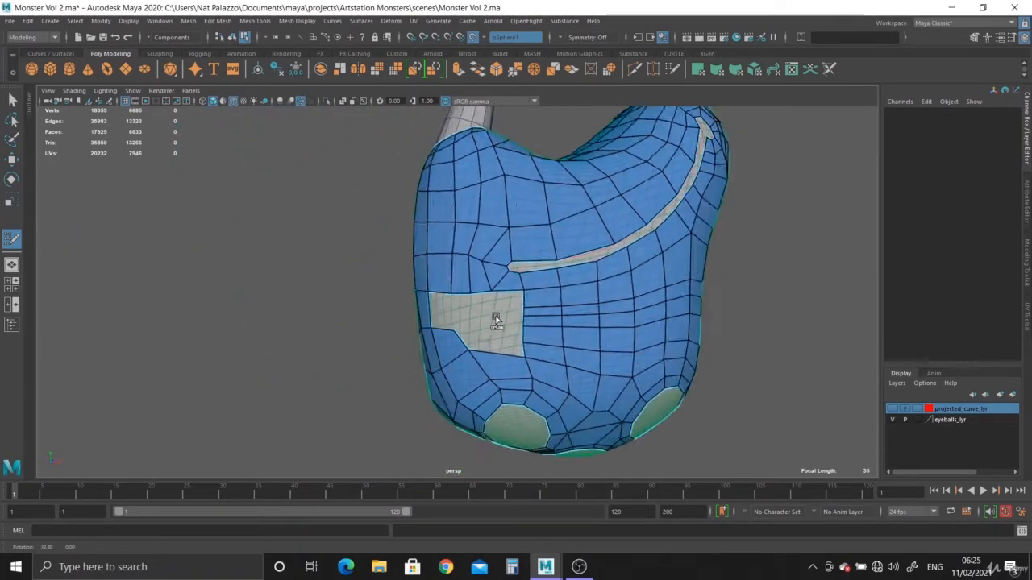
right_click_drag(492, 315, 595, 408, "alt")
middle_click_drag(594, 408, 593, 345, "alt")
right_click_drag(549, 352, 456, 260, "alt")
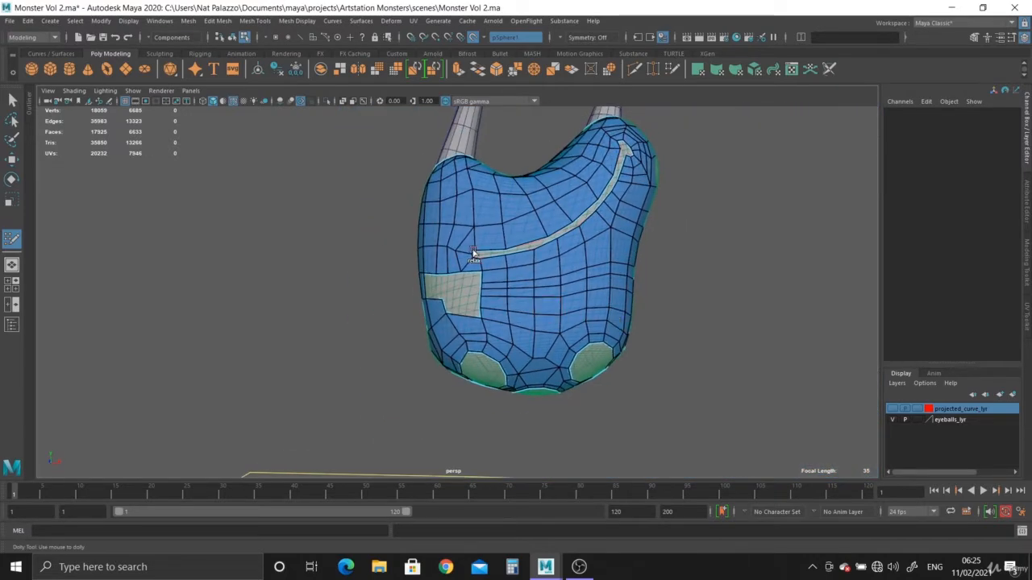
right_click_drag(516, 339, 702, 438, "alt")
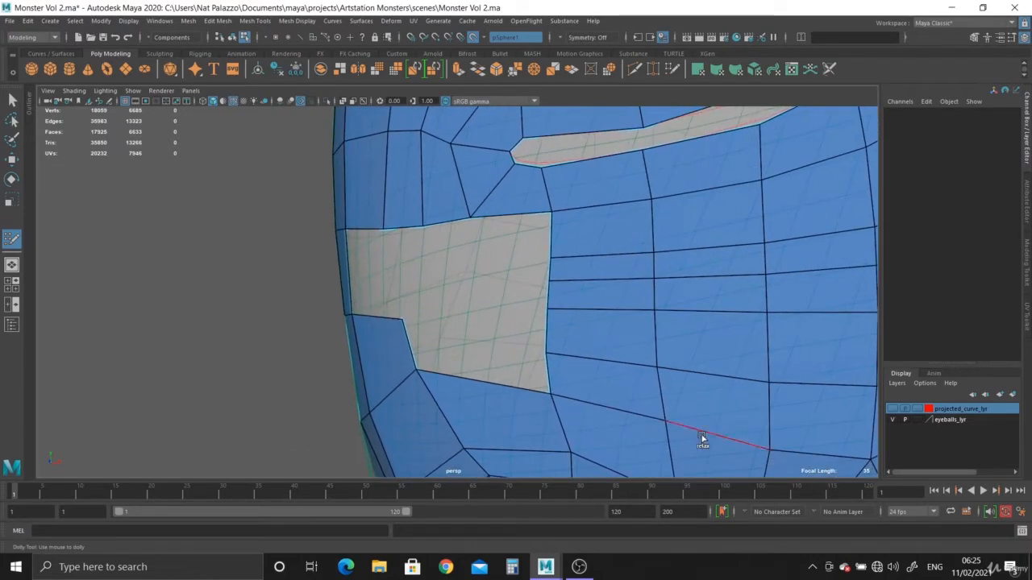
left_click(413, 334, "shift")
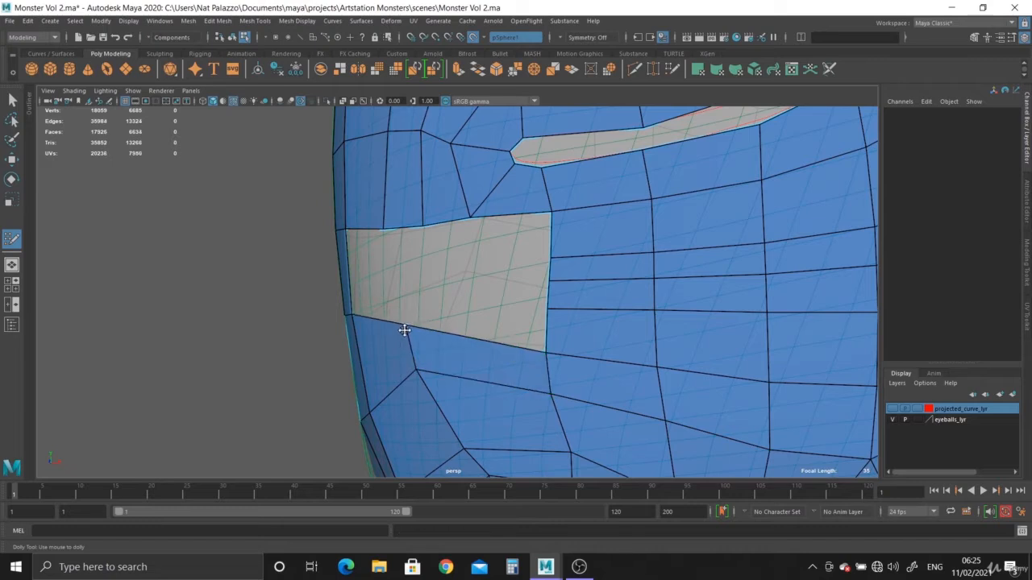
left_click(470, 321, "shift")
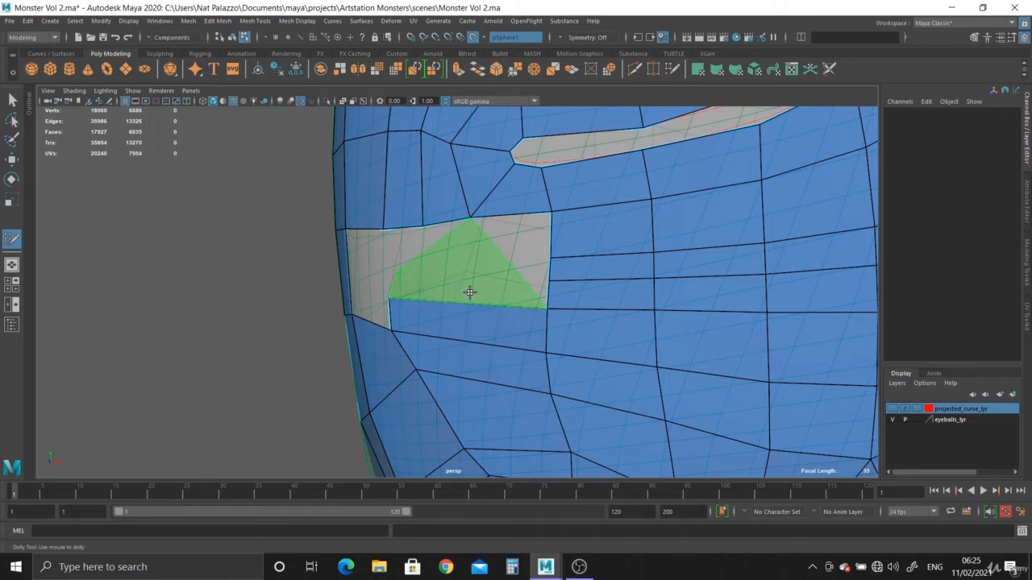
Step: Realign the border vertex on the opening's slit side and fill a third long quad above the other two
left_click_drag(553, 283, 497, 267)
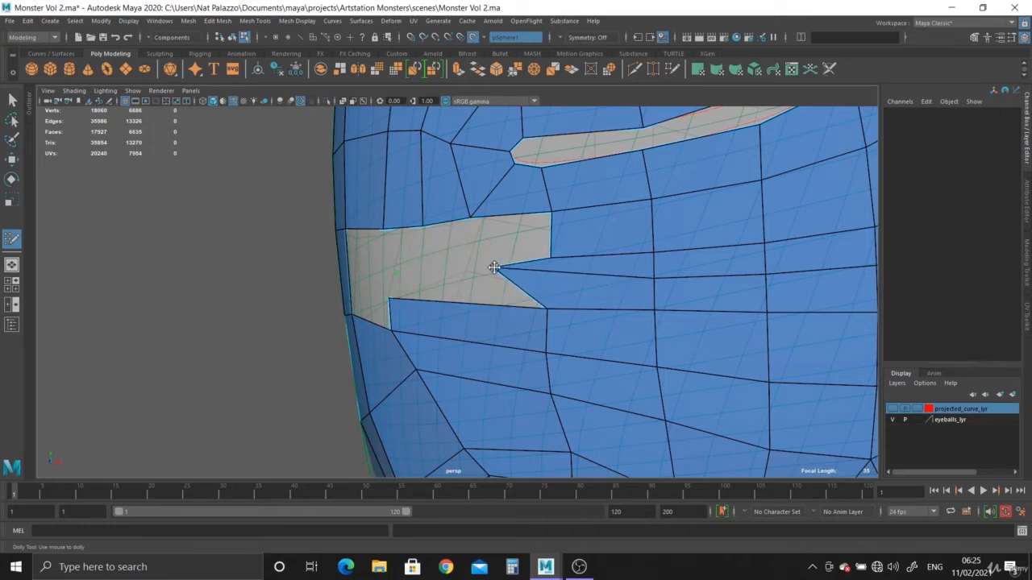
left_click_drag(493, 267, 529, 270)
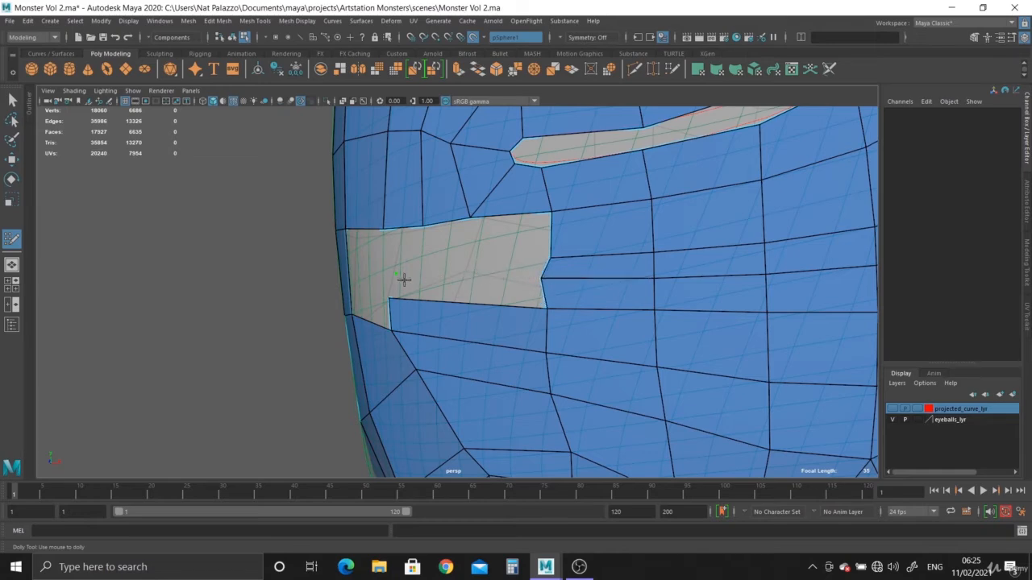
left_click_drag(385, 305, 535, 292, "alt")
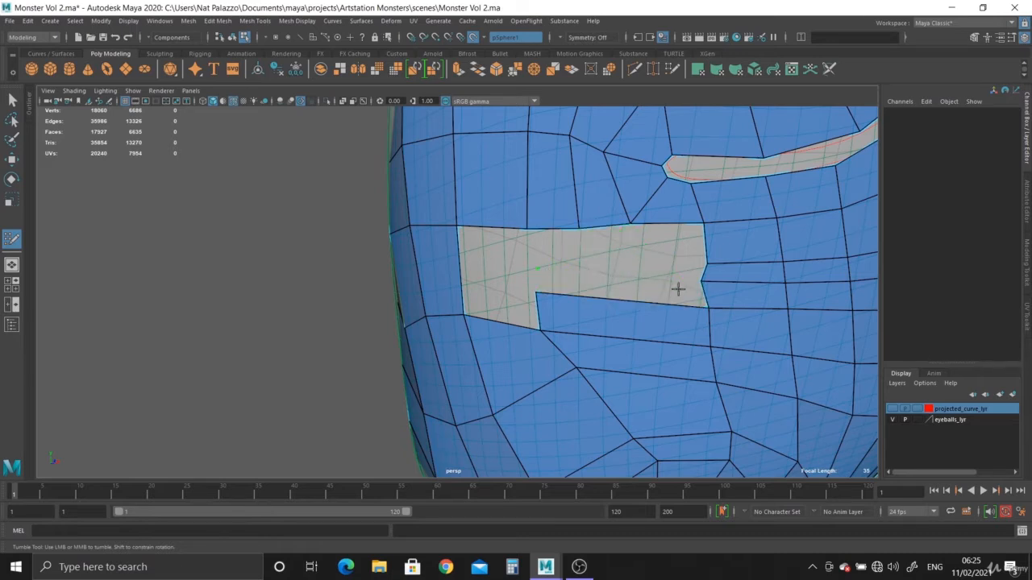
mouse_move(699, 281)
left_mouse_down()
mouse_move(617, 265)
mouse_move(592, 283)
mouse_move(616, 270)
mouse_move(706, 280)
left_mouse_up()
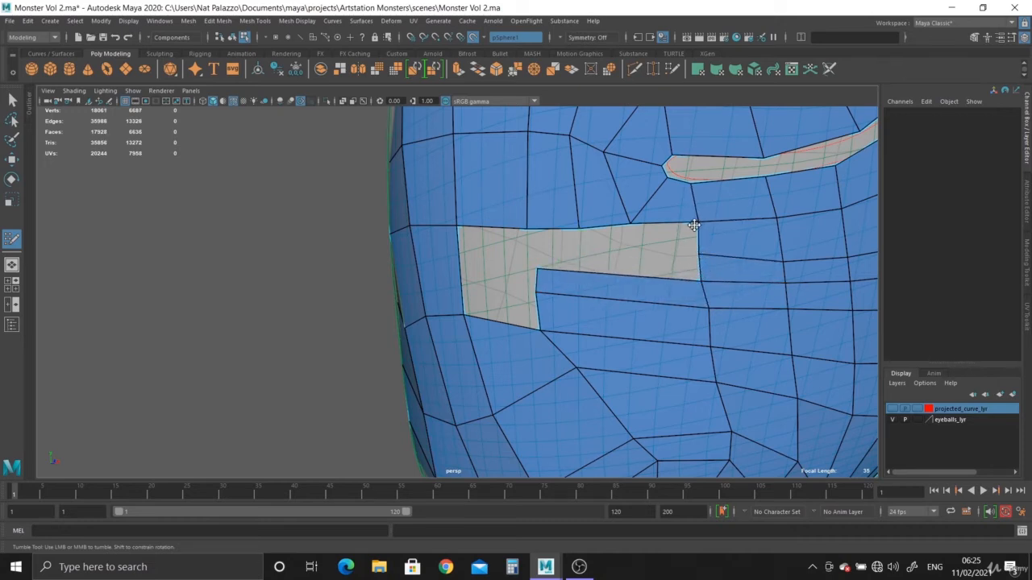
Step: Try inserting a vertical edge loop through the three long quads down to the round opening, and inspect its flow
right_click_drag(687, 239, 541, 297, "alt")
left_click_drag(541, 298, 569, 350, "alt")
right_click_drag(569, 350, 637, 385, "alt")
right_click_drag(573, 299, 534, 258, "alt")
right_click_drag(618, 312, 553, 330, "alt")
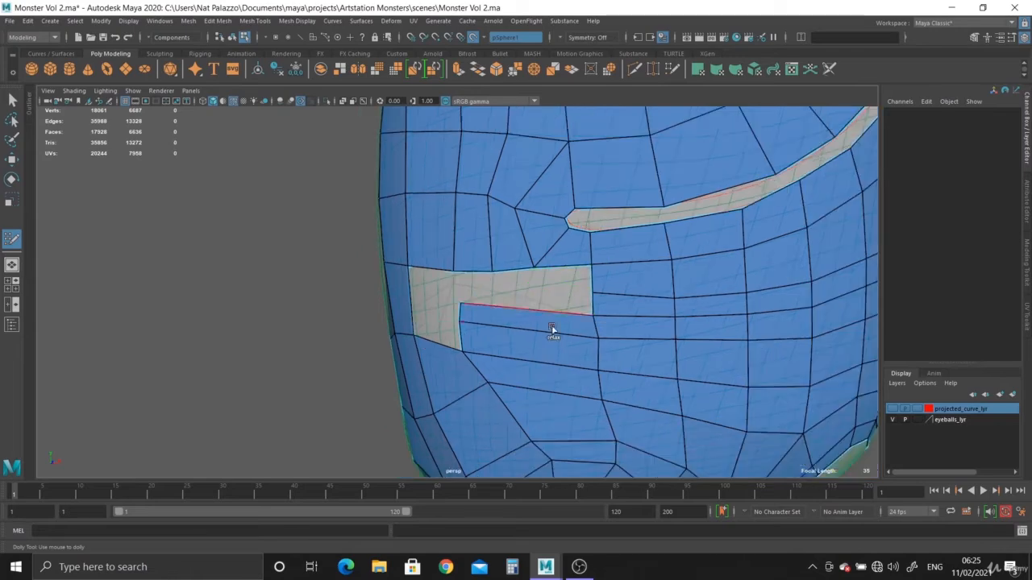
middle_click_drag(554, 330, 554, 288, "alt")
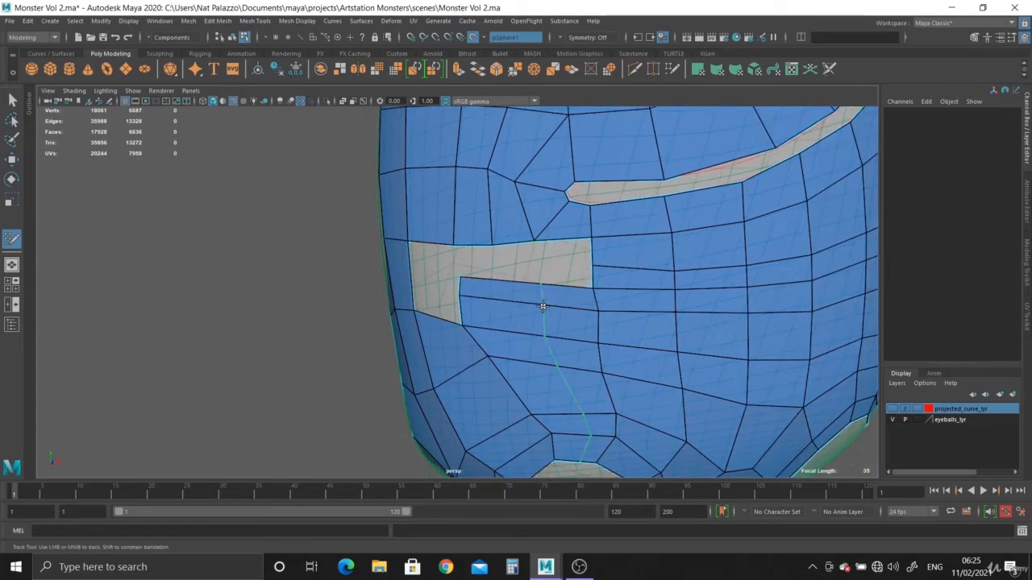
left_click(542, 306, "ctrl")
left_click_drag(615, 387, 629, 359, "alt")
right_click_drag(629, 360, 571, 359, "alt")
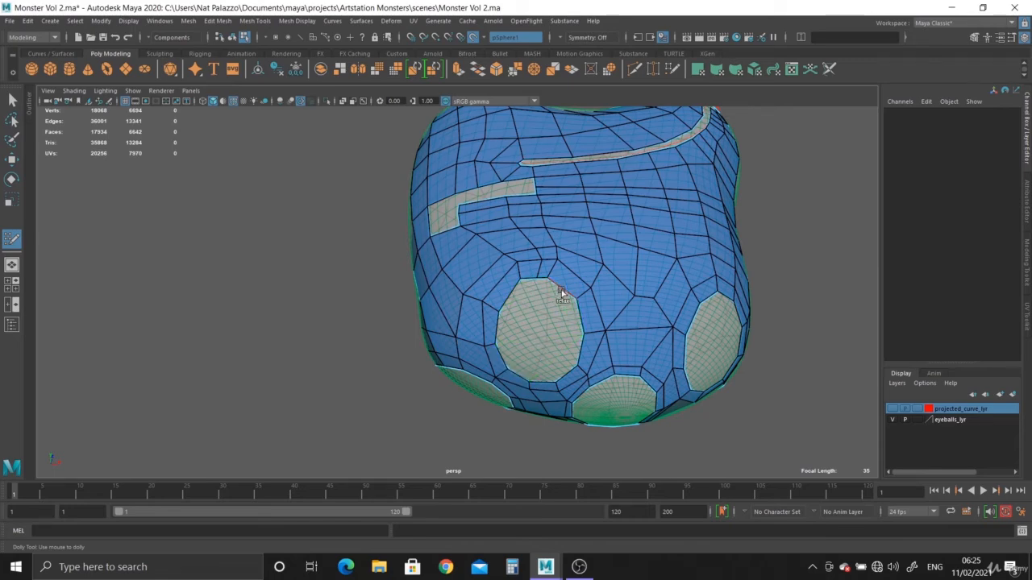
left_click_drag(562, 293, 565, 336, "alt")
right_click_drag(564, 336, 665, 424, "alt")
middle_click_drag(627, 337, 541, 333, "alt")
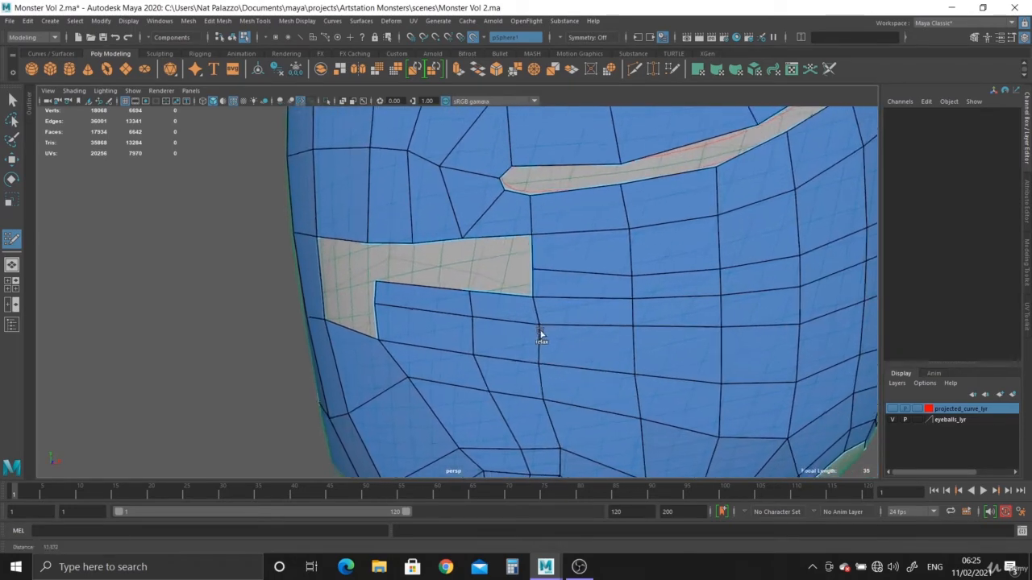
mouse_move(541, 333)
left_mouse_down("alt")
mouse_move(550, 341)
mouse_move(525, 308)
mouse_move(545, 331)
left_mouse_up("alt")
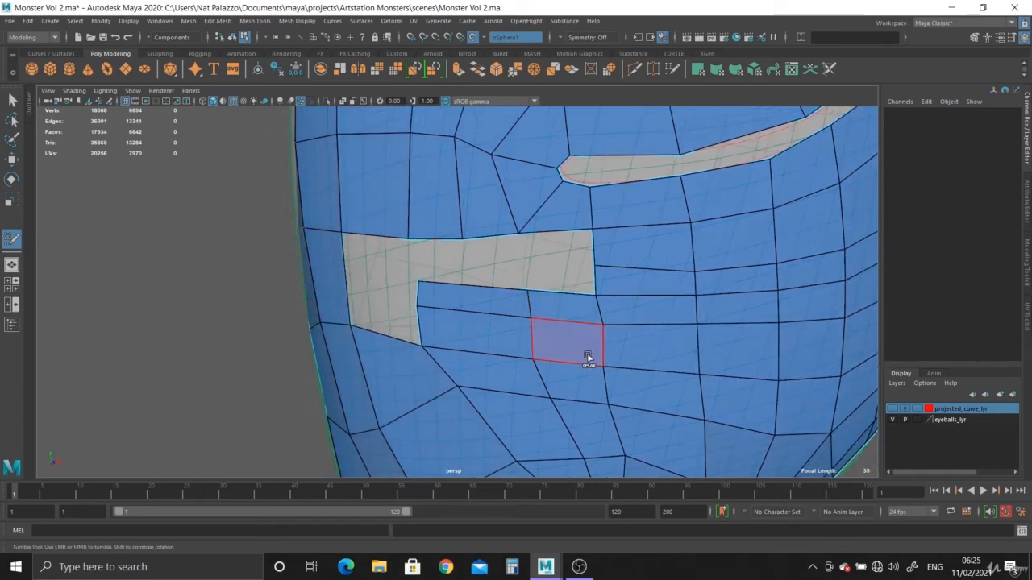
right_click_drag(588, 357, 508, 315, "alt")
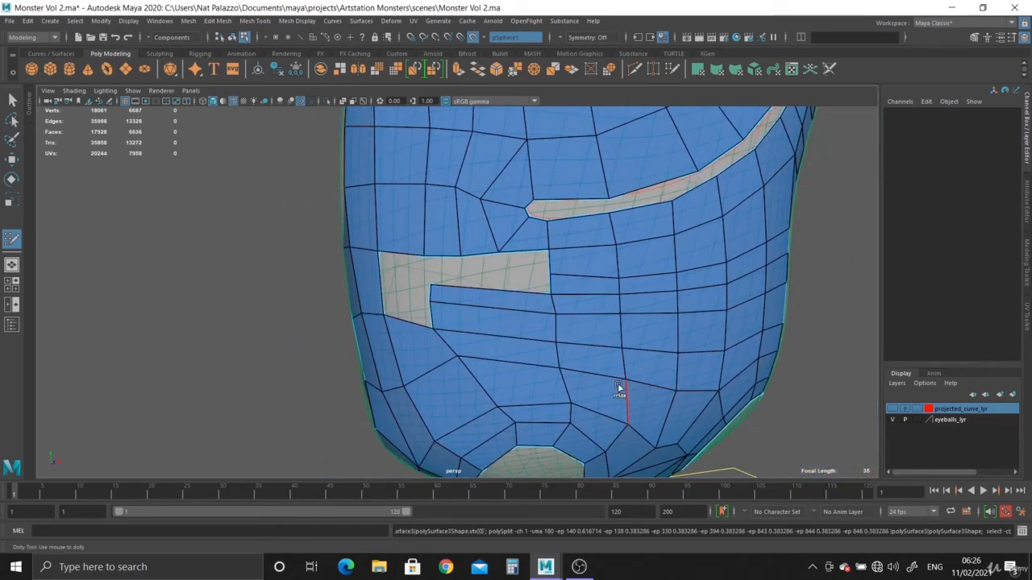
Step: Split the long quads with a vertical edge loop and fill two stacked quads in the gap's slit-side end
mouse_move(619, 387)
left_mouse_down("alt")
mouse_move(618, 362)
mouse_move(612, 390)
left_mouse_up("alt")
mouse_move(533, 327)
right_mouse_down("alt")
mouse_move(556, 356)
mouse_move(534, 333)
right_mouse_up("alt")
left_click(522, 281, "ctrl")
right_click_drag(519, 290, 539, 298, "alt")
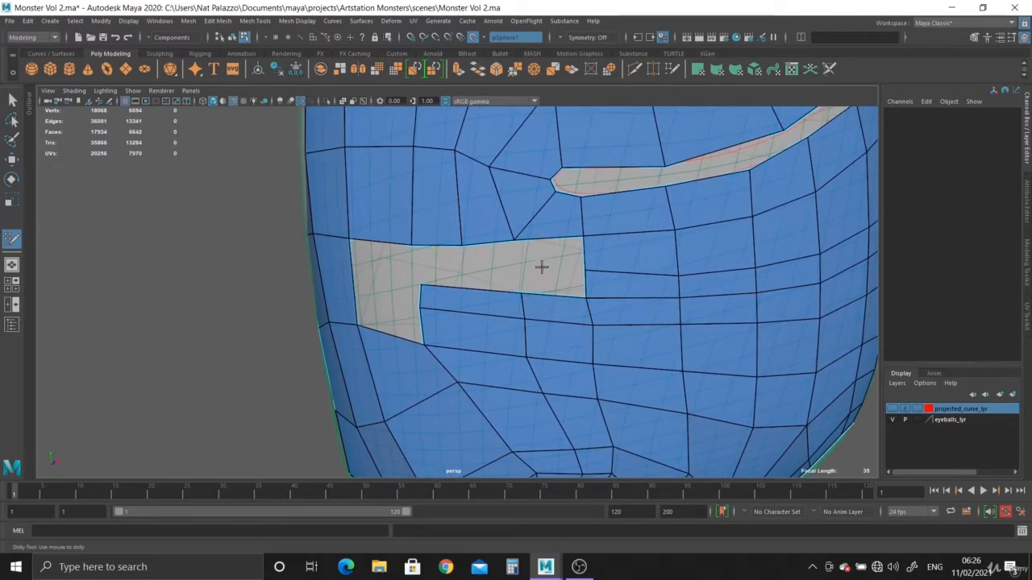
left_click(552, 259, "shift")
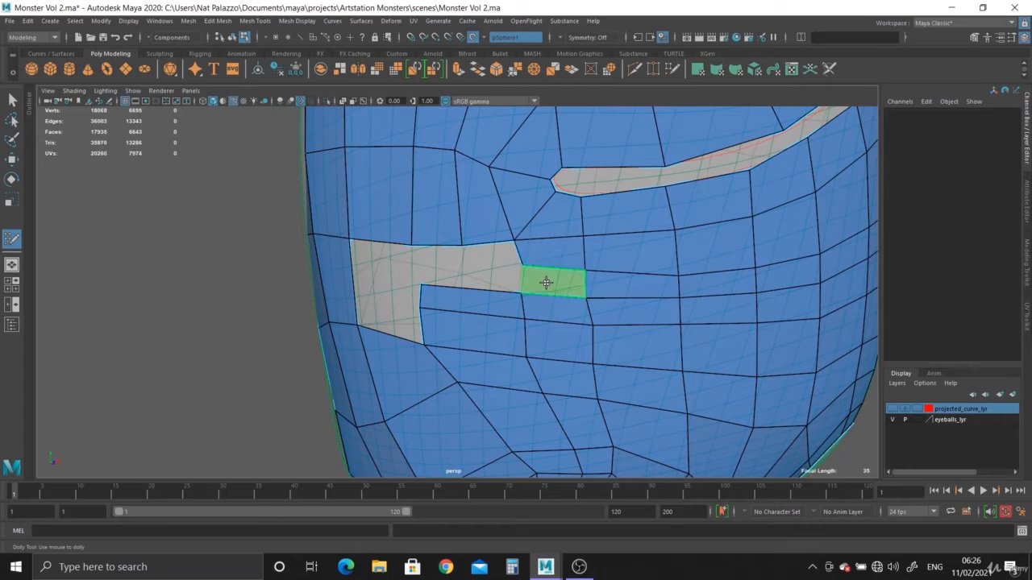
left_click(547, 282, "shift")
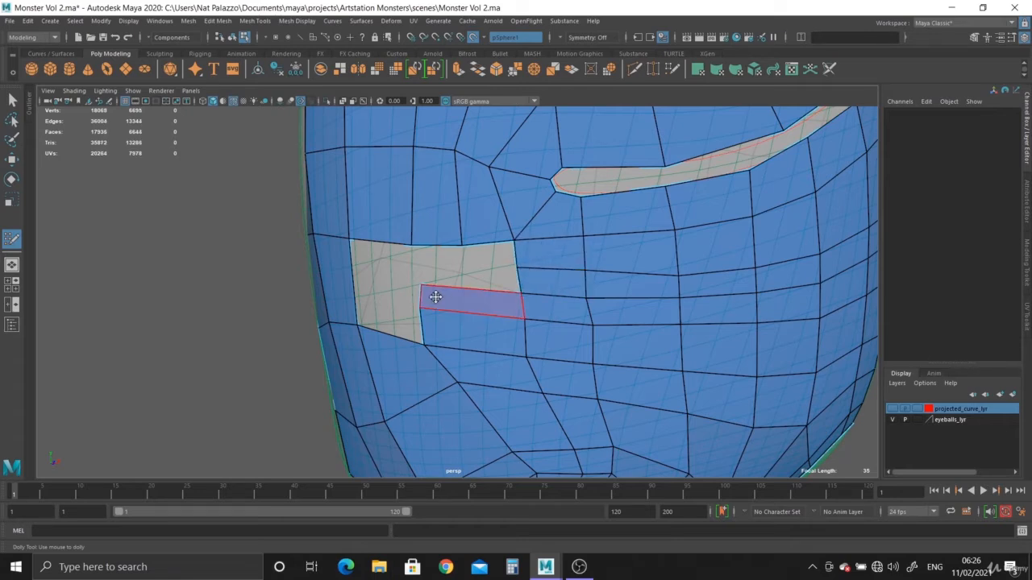
Step: Shift the opening's inner border vertices toward the slit side and straighten the displaced edge to even out the quads
left_click_drag(425, 311, 458, 312)
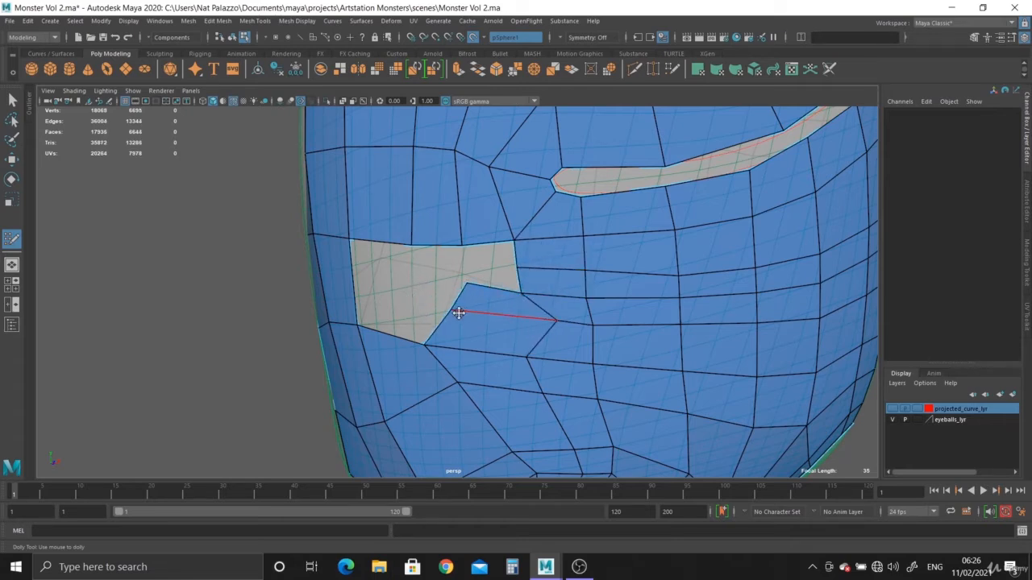
left_click_drag(550, 322, 510, 320)
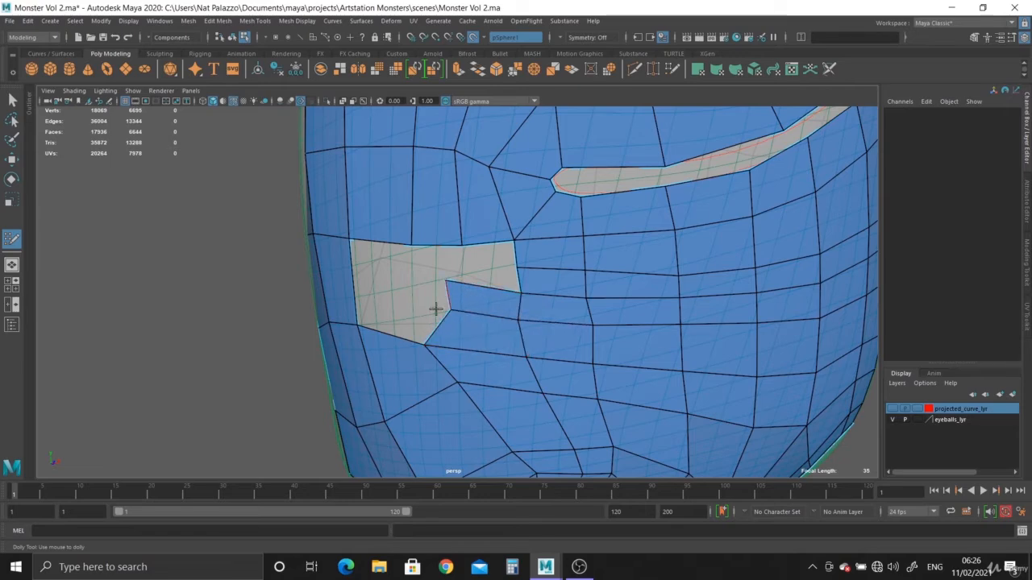
left_click_drag(433, 345, 454, 346)
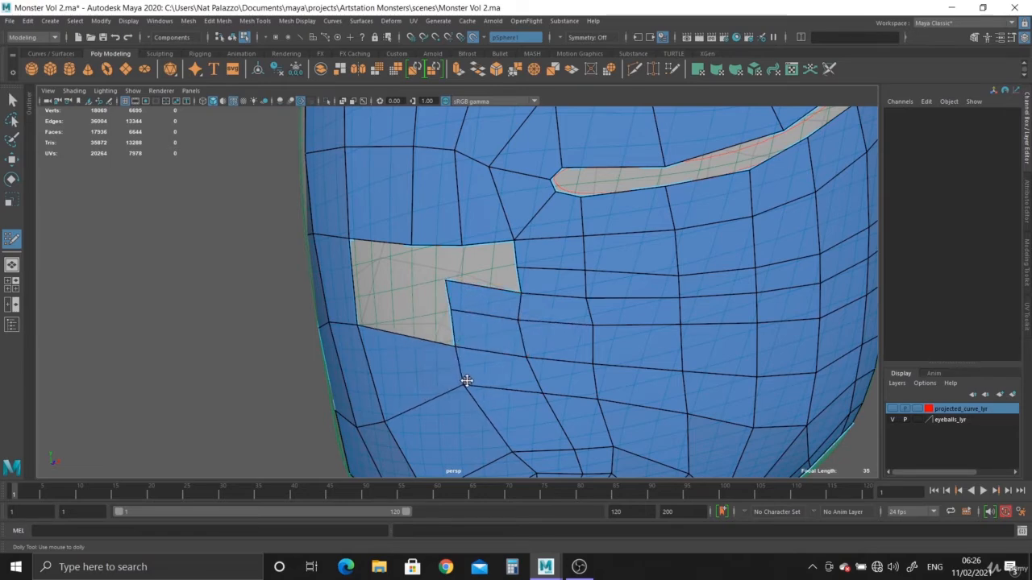
Step: Fill two more quads in the narrow arm of the opening below the slit's closed end
right_click_drag(501, 405, 390, 325, "alt")
middle_click_drag(389, 347, 410, 347, "alt")
right_click_drag(410, 347, 529, 382, "alt")
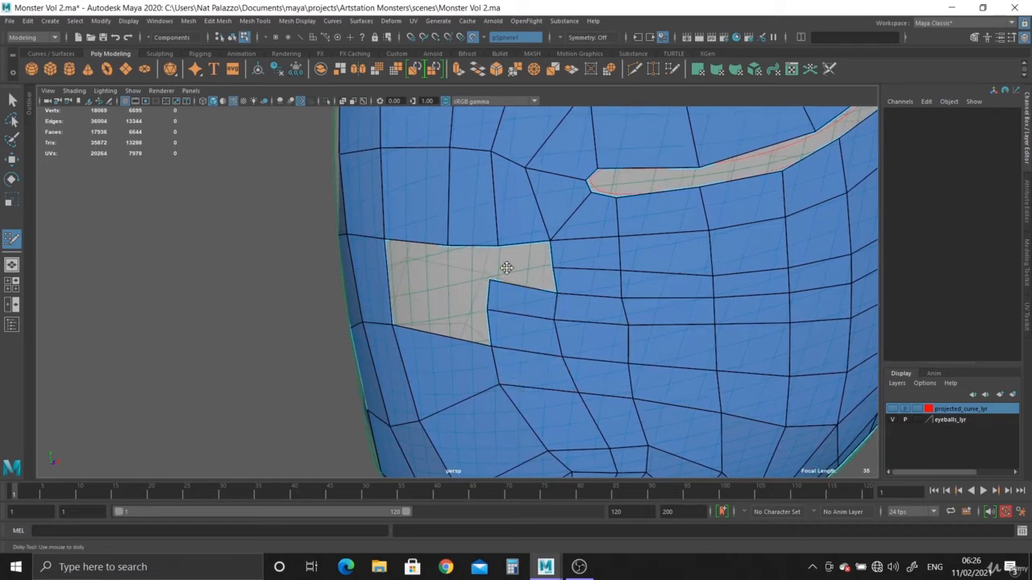
left_click(524, 278, "shift")
left_click(502, 270, "shift")
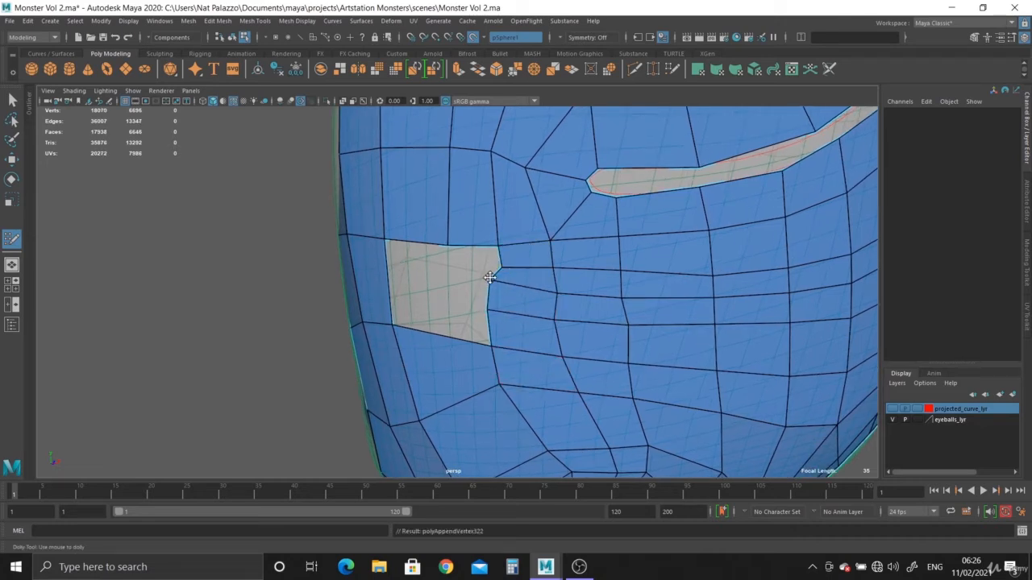
Step: Insert a vertical edge loop from the hole's lower edge down toward the round opening and check the surrounding flow
right_click_drag(499, 310, 426, 306, "alt")
left_click_drag(426, 306, 479, 308, "alt")
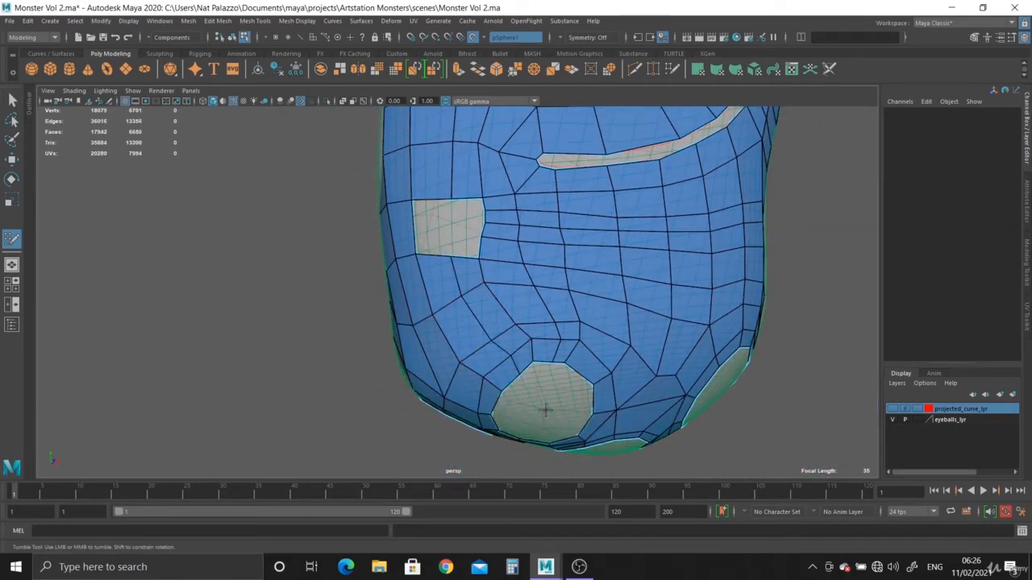
right_click_drag(519, 357, 572, 418, "alt")
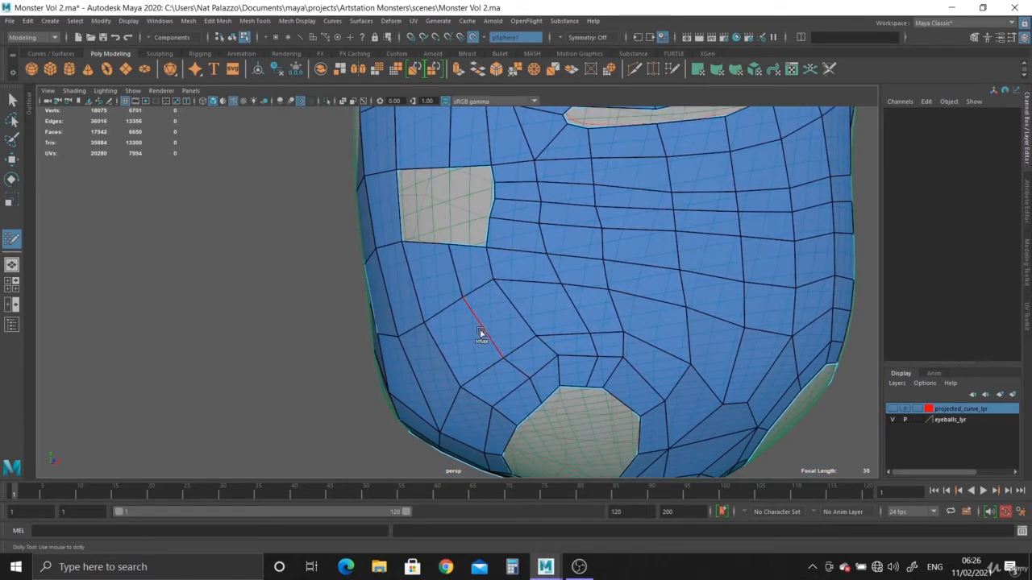
middle_click_drag(540, 359, 548, 433, "alt")
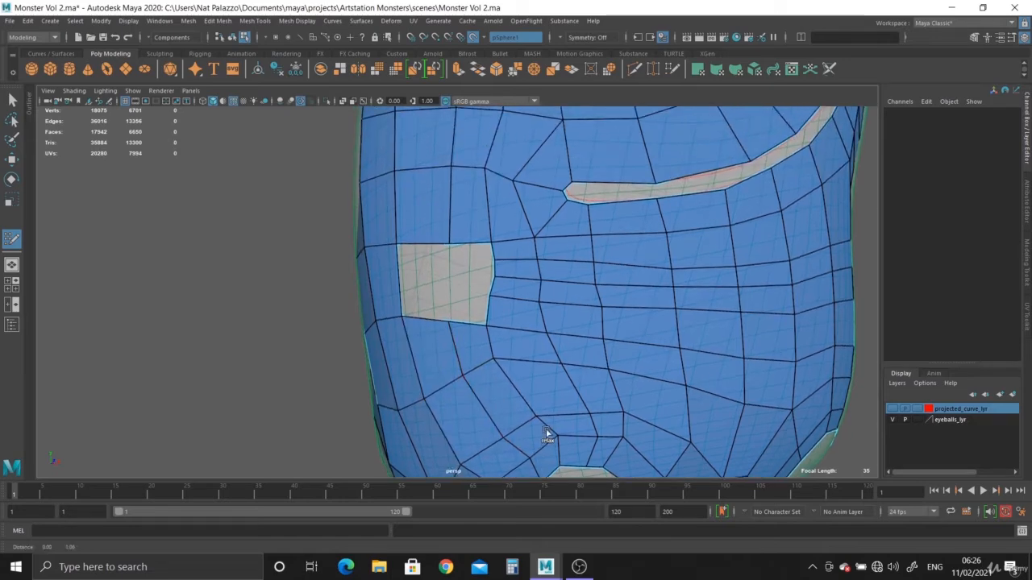
right_click_drag(479, 326, 512, 366, "alt")
middle_click_drag(511, 366, 563, 366, "alt")
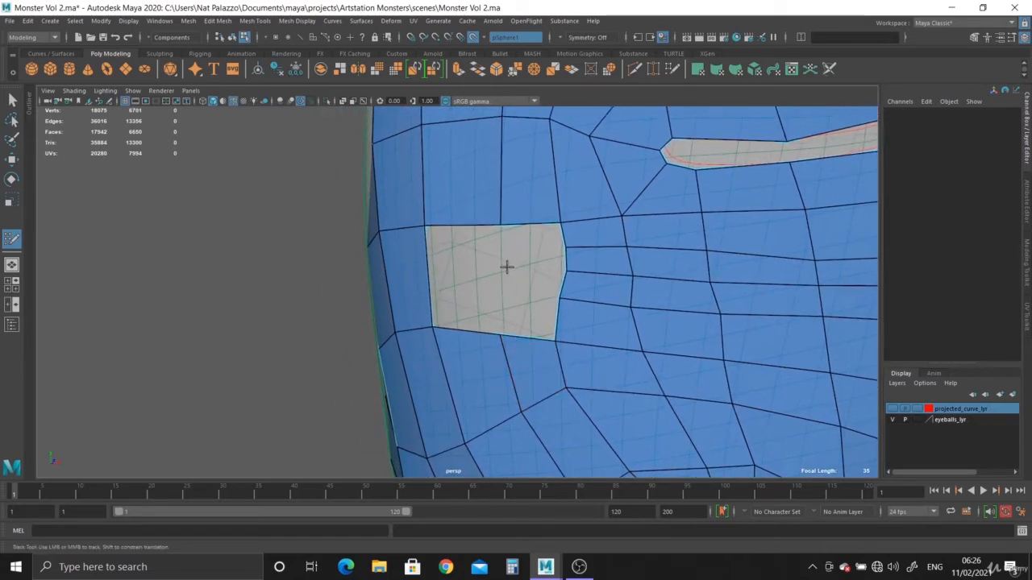
Step: Delete the row of quads running from the side hole across the front, directly below the curved slit
right_click_drag(607, 306, 553, 290, "alt")
left_click_drag(553, 291, 106, 209, "alt")
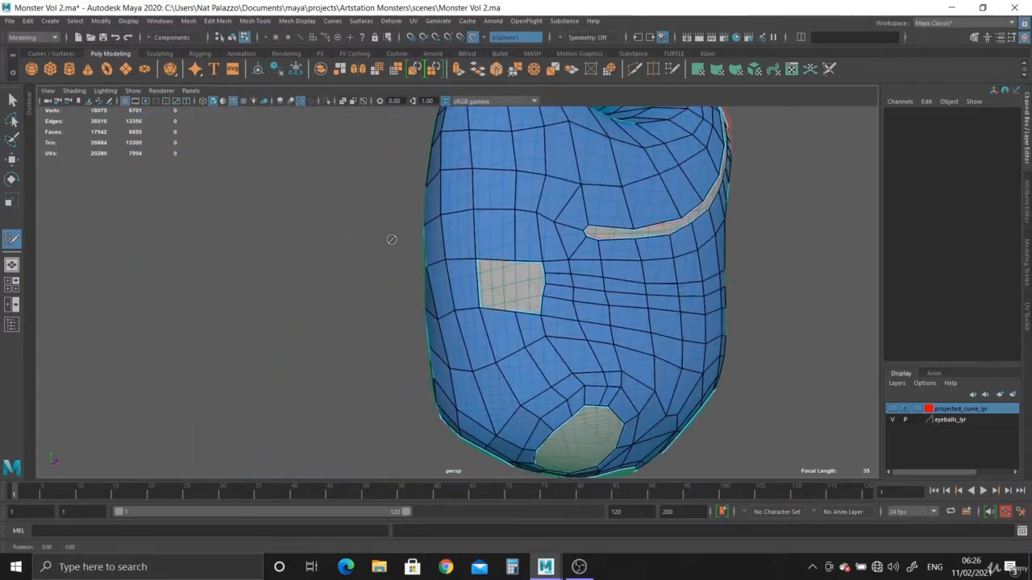
left_click_drag(468, 254, 473, 316, "alt")
left_click(444, 296, "ctrl+shift")
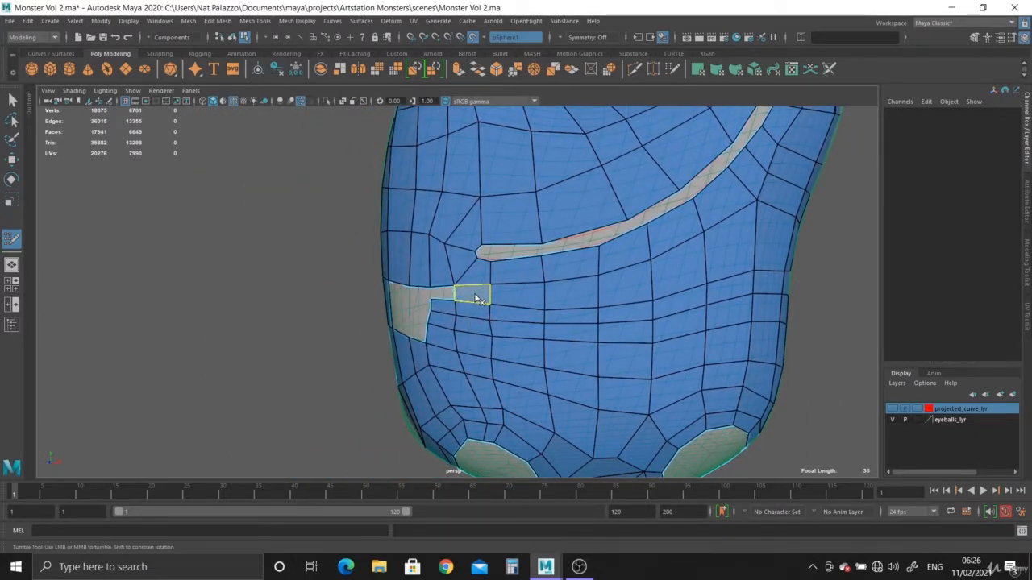
left_click(520, 297, "ctrl+shift")
left_click(569, 296, "ctrl+shift")
left_click(629, 282, "ctrl+shift")
left_click(684, 266, "ctrl+shift")
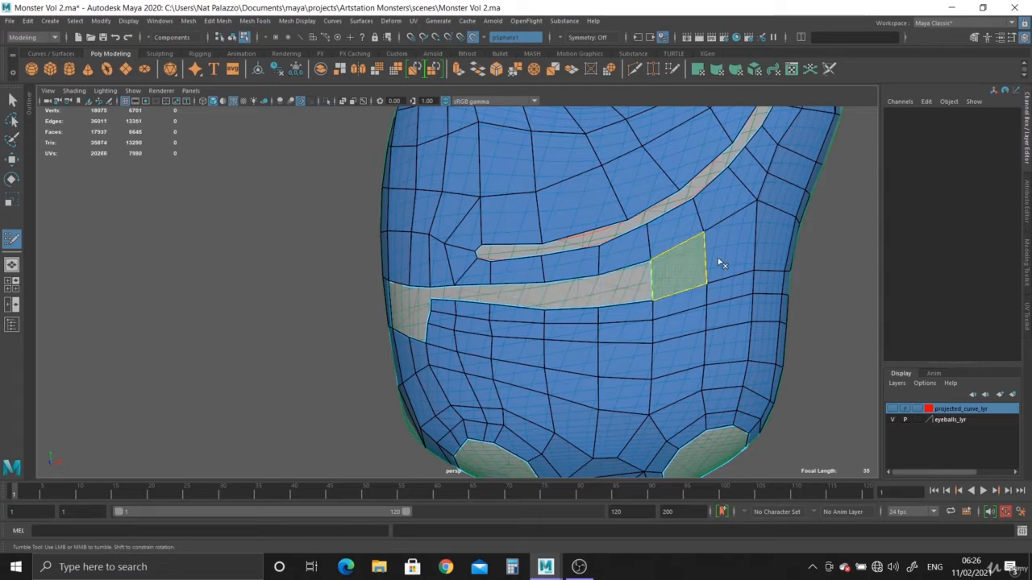
left_click(720, 261, "ctrl+shift")
Step: Continue deleting the same row of quads around the far side and across the back of the body
left_click_drag(562, 324, 487, 289, "alt")
left_click(454, 272, "ctrl+shift")
left_click(500, 274, "ctrl+shift")
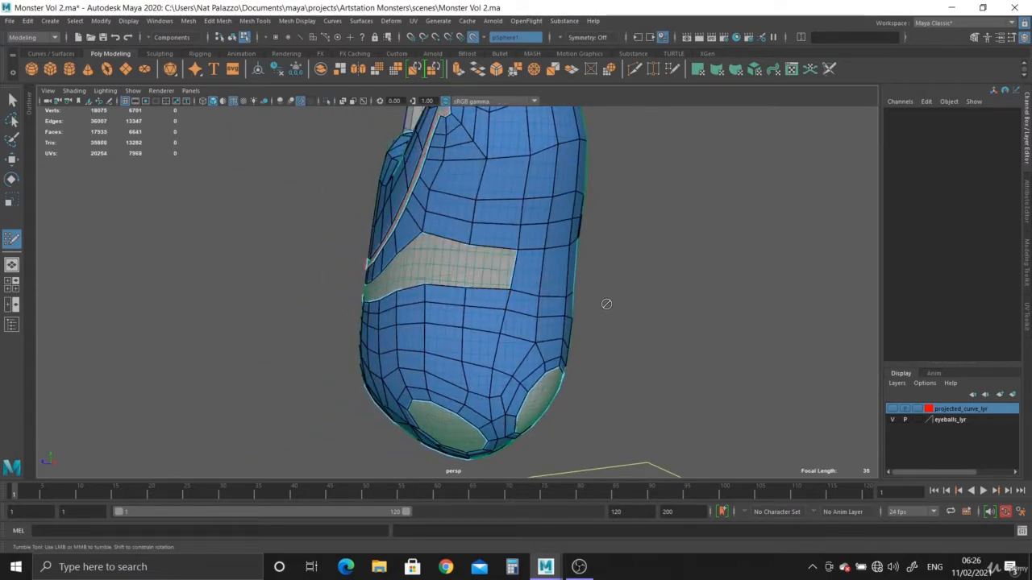
left_click_drag(607, 303, 460, 338, "alt")
left_click(427, 333, "ctrl+shift")
left_click(474, 334, "ctrl+shift")
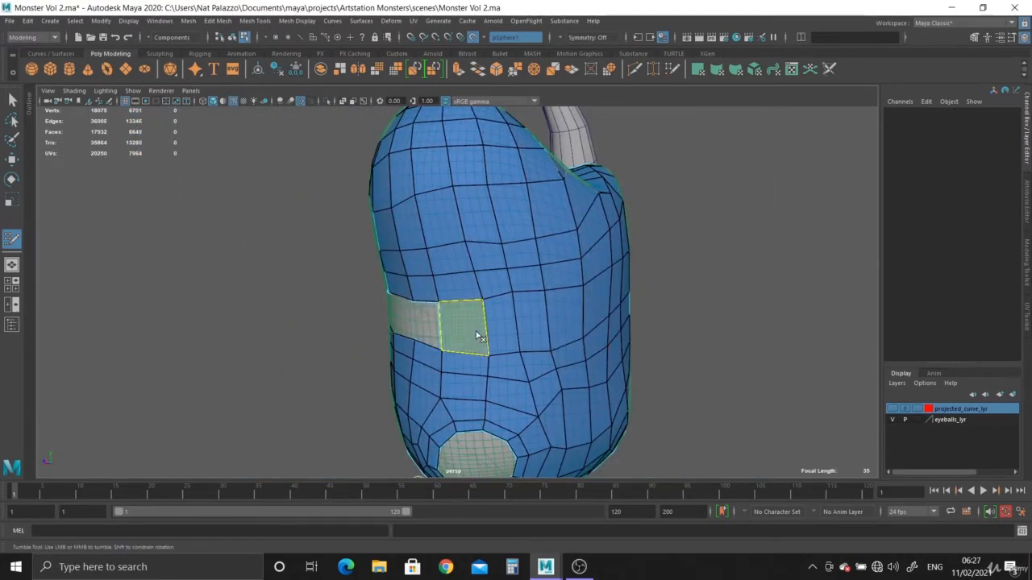
left_click(508, 327, "ctrl+shift")
left_click(508, 329, "ctrl+shift")
left_click(537, 325, "ctrl+shift")
left_click(560, 318, "ctrl+shift")
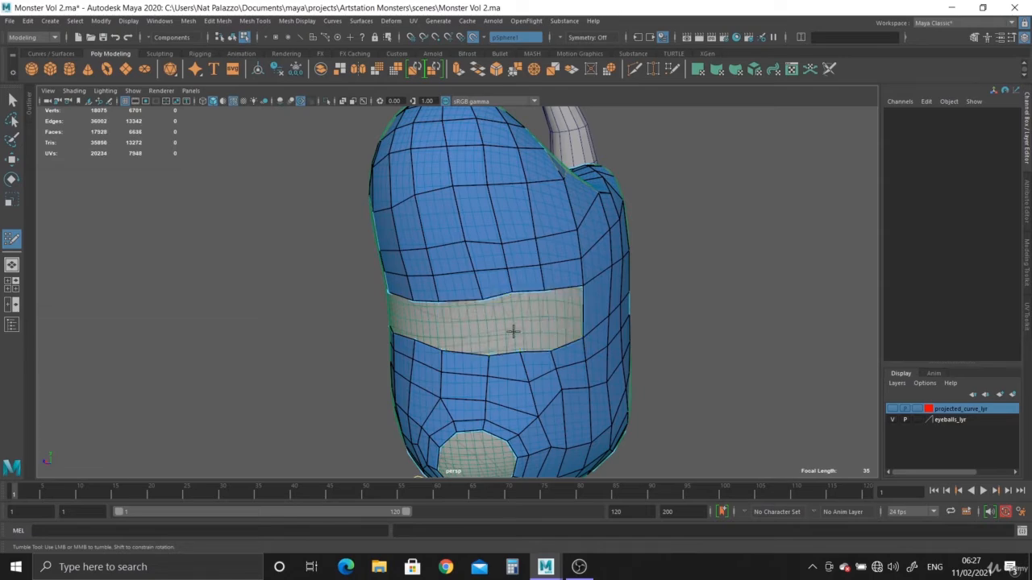
Step: Fill three quads in the cleared band beside the slit's lower corner, placing a new inner vertex to redirect the flow
left_click_drag(467, 329, 621, 356, "alt")
left_click_drag(717, 395, 274, 325, "alt")
right_click_drag(274, 325, 355, 405, "alt")
left_click_drag(355, 405, 475, 371, "alt")
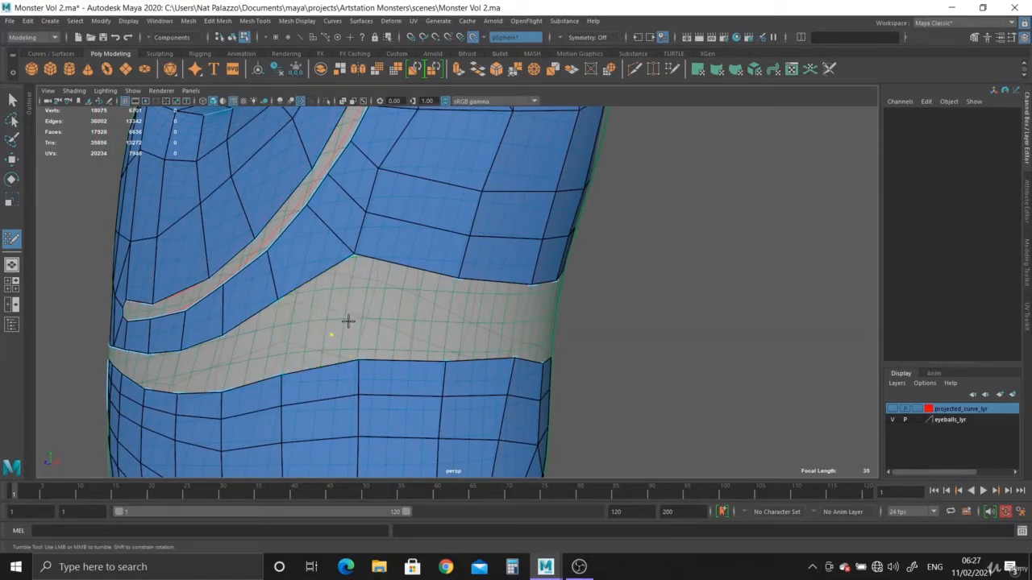
left_click(332, 296, "shift")
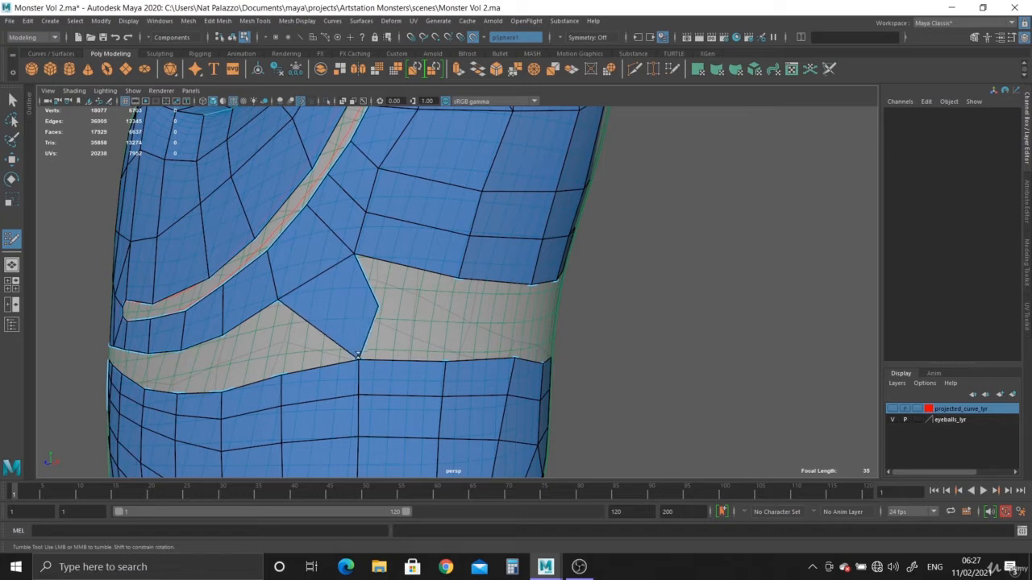
mouse_move(376, 316)
left_mouse_down()
mouse_move(434, 313)
mouse_move(458, 280)
mouse_move(378, 292)
left_mouse_up()
left_click(417, 292, "shift")
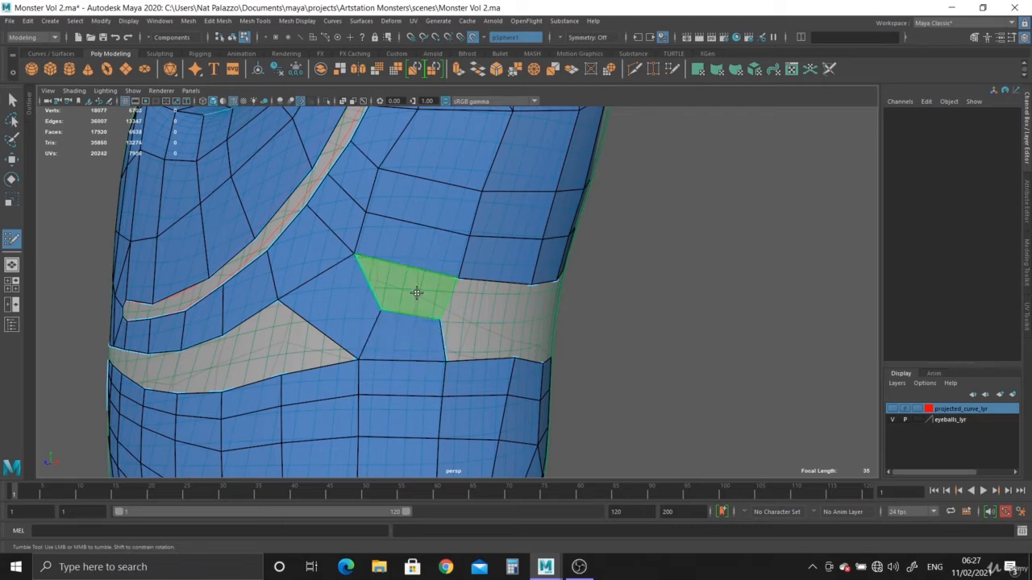
left_click(387, 312, "shift")
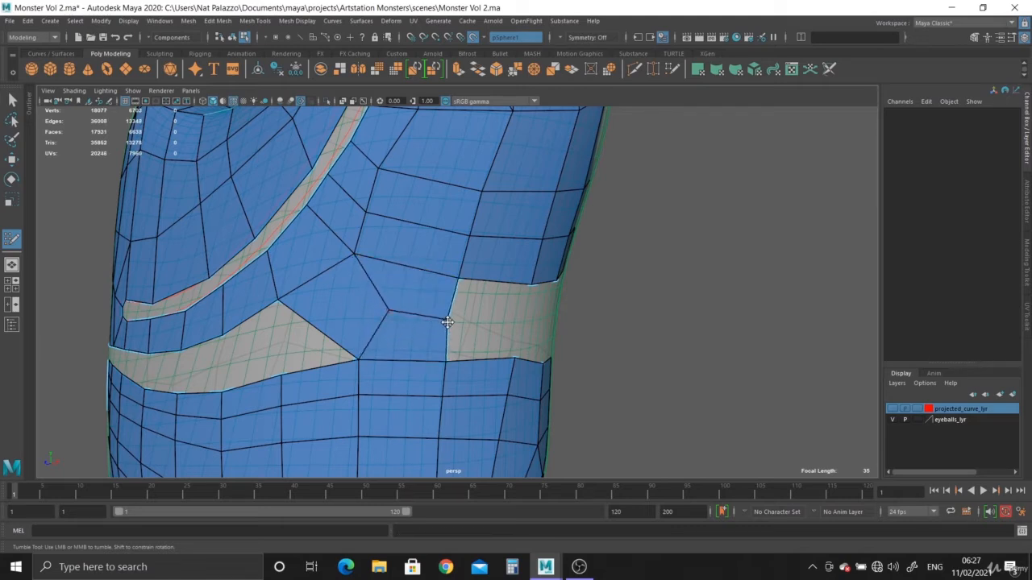
Step: Fill the band around the back and far side with single quads and undo the misplaced fill at the last gap
mouse_move(472, 325)
left_mouse_down("alt")
mouse_move(323, 315)
mouse_move(396, 312)
mouse_move(358, 299)
left_mouse_up("alt")
left_click(381, 289, "shift")
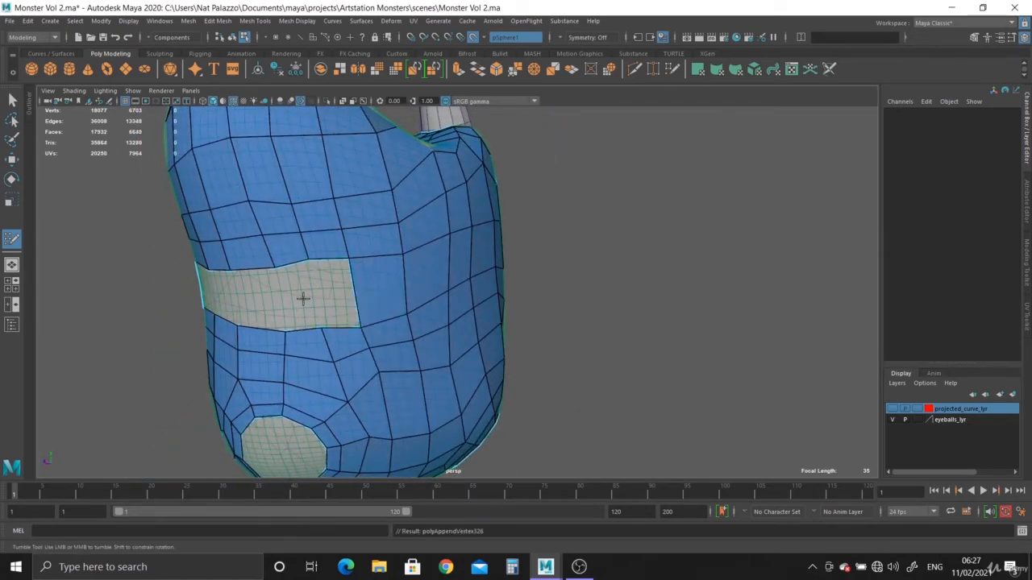
left_click(301, 298, "shift")
left_click_drag(215, 318, 287, 329, "alt")
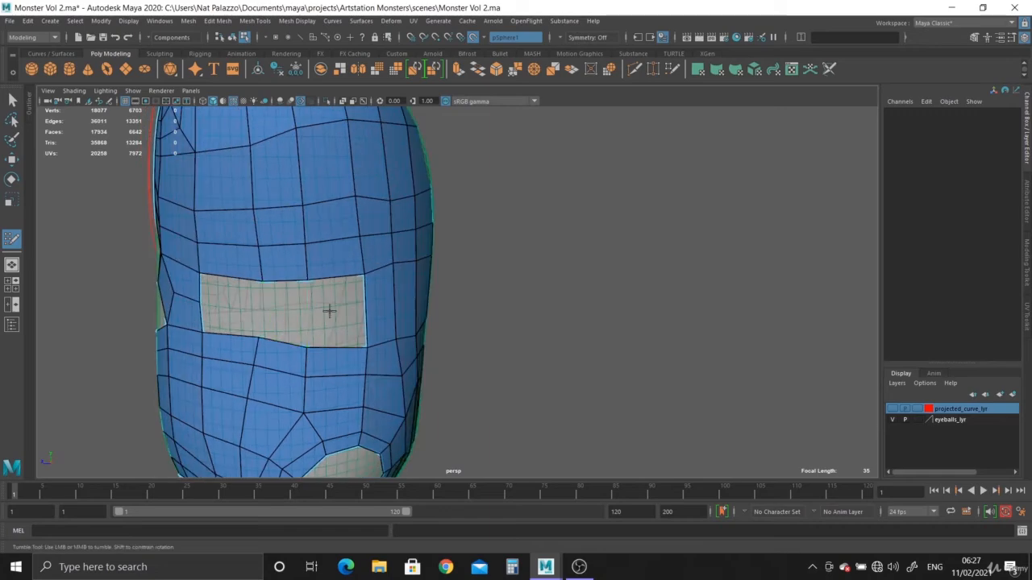
left_click(278, 312, "shift")
left_click(234, 313, "shift")
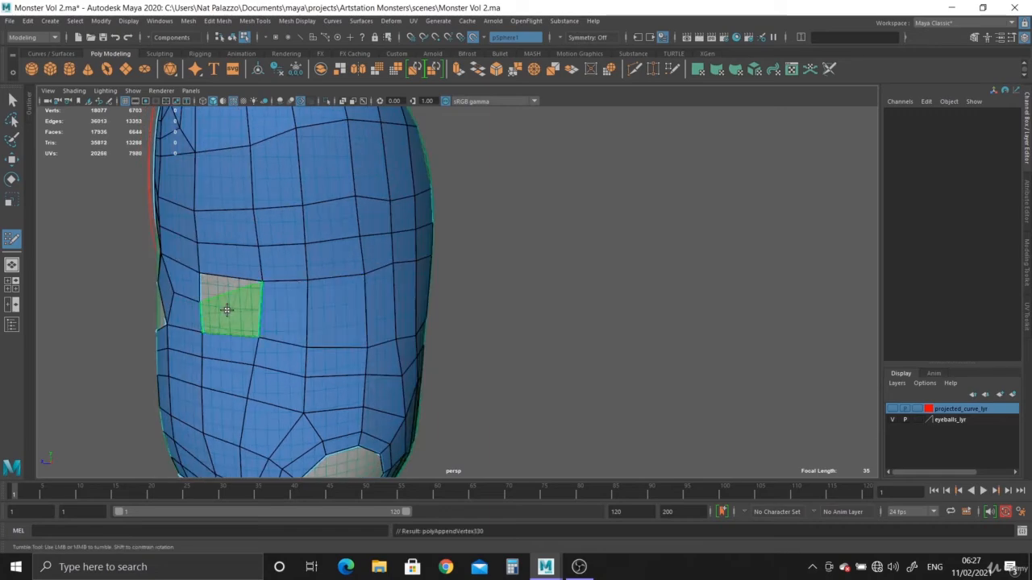
left_click(240, 345, "shift")
key("ctrl+z")
Step: Insert a horizontal edge loop through the refilled band and close its remaining gap with two stacked quads
mouse_move(247, 326)
left_mouse_down("alt")
mouse_move(272, 331)
mouse_move(250, 325)
left_mouse_up("alt")
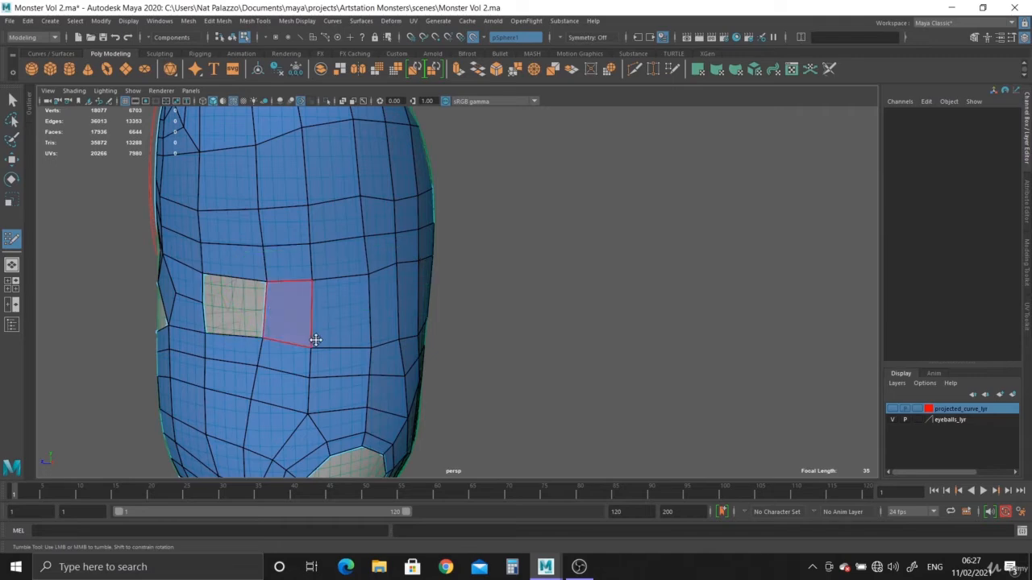
mouse_move(315, 339)
left_mouse_down("alt")
mouse_move(279, 346)
mouse_move(365, 282)
left_mouse_up("alt")
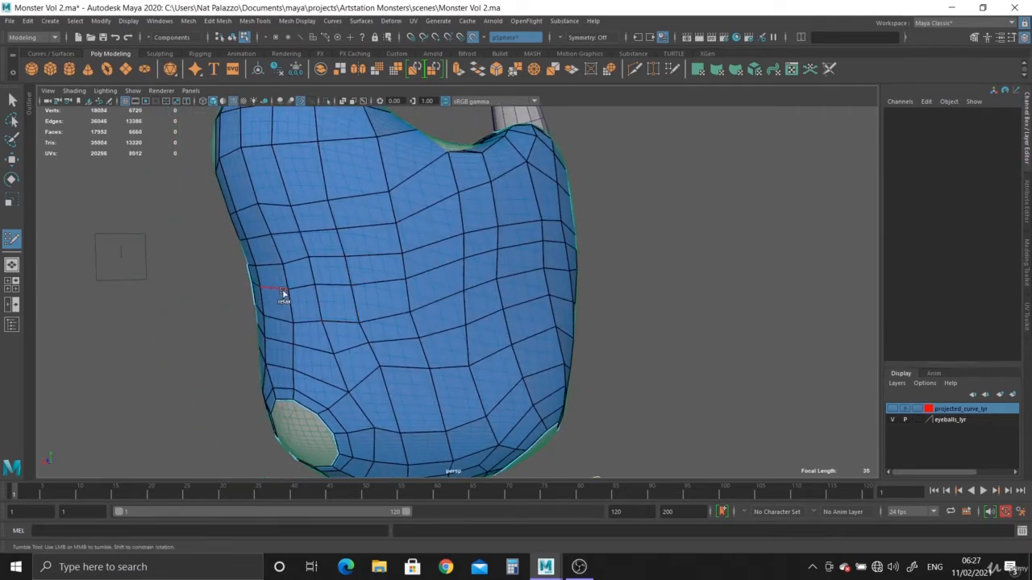
left_click_drag(283, 295, 425, 308, "alt")
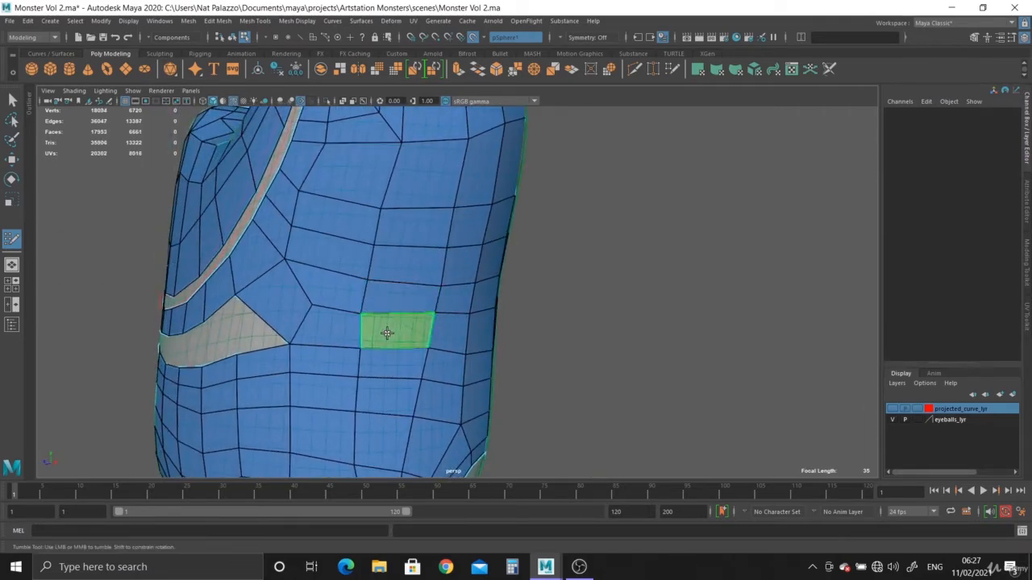
left_click_drag(320, 308, 373, 311, "alt")
Step: Examine the remaining opening below the slit and the surrounding edge flow from the front and the side
scroll(454, 279, "up", 2)
scroll(487, 329, "down", 1)
scroll(433, 307, "down", 3)
scroll(438, 350, "up", 2)
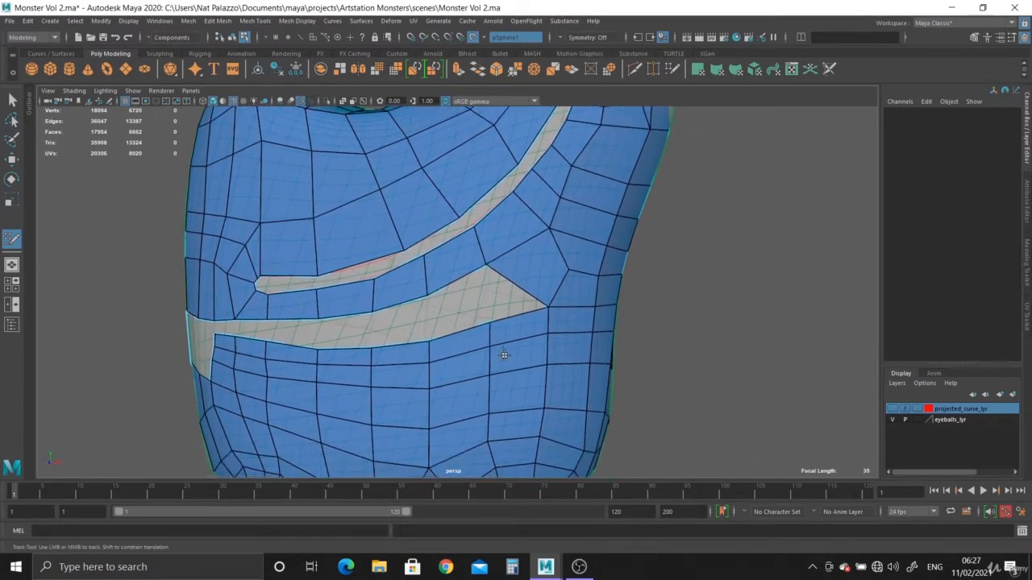
scroll(313, 279, "down", 5)
scroll(429, 377, "up", 5)
scroll(429, 377, "up", 2)
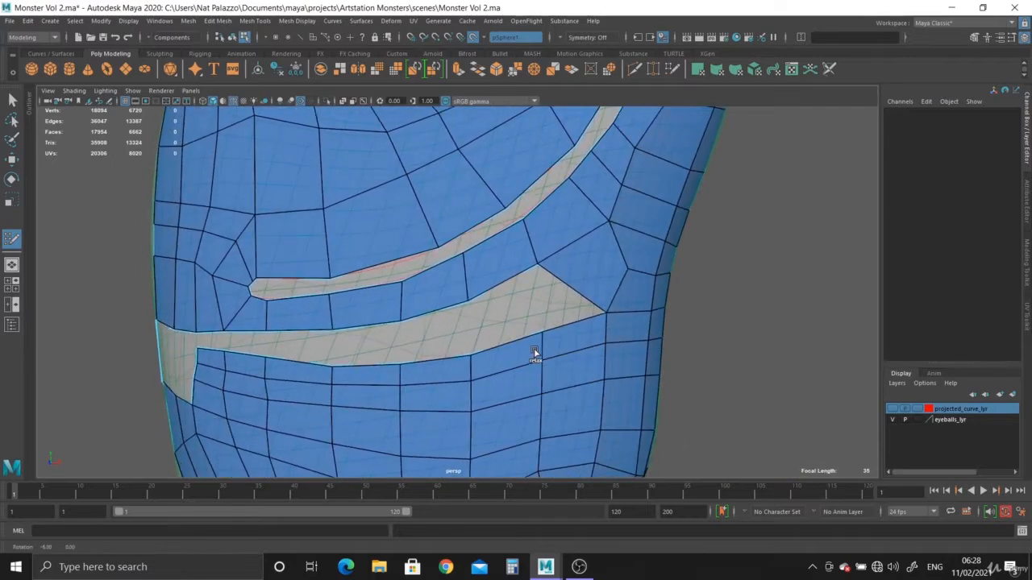
scroll(537, 353, "down", 4)
right_click_drag(406, 320, 495, 384, "alt")
mouse_move(495, 385)
left_mouse_down("alt")
mouse_move(514, 360)
mouse_move(525, 362)
mouse_move(515, 359)
left_mouse_up("alt")
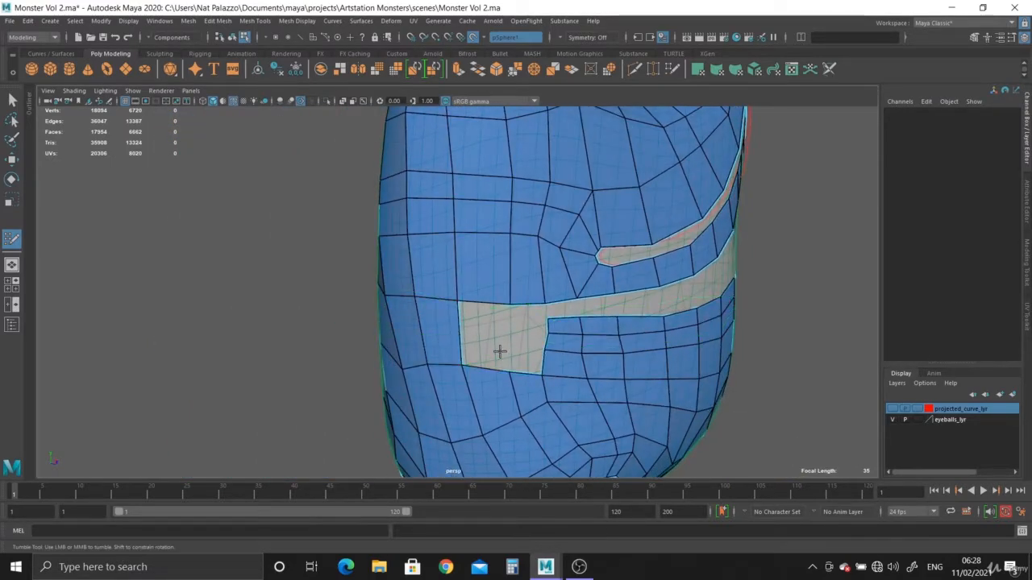
scroll(642, 376, "down", 5)
scroll(548, 374, "up", 5)
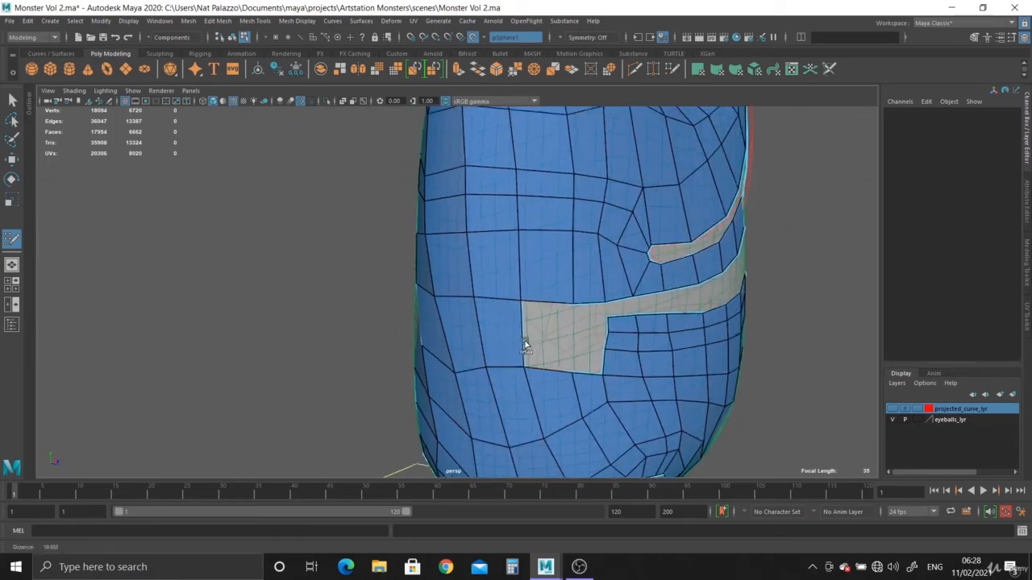
Step: Delete the quads beside the hole toward the back and refill that end with three quads, adding a new inner vertex
mouse_move(524, 345)
left_mouse_down("alt")
mouse_move(516, 363)
mouse_move(557, 362)
mouse_move(322, 327)
mouse_move(576, 365)
mouse_move(567, 349)
mouse_move(431, 306)
mouse_move(548, 341)
mouse_move(539, 335)
mouse_move(520, 349)
left_mouse_up("alt")
right_click_drag(521, 350, 485, 386, "alt")
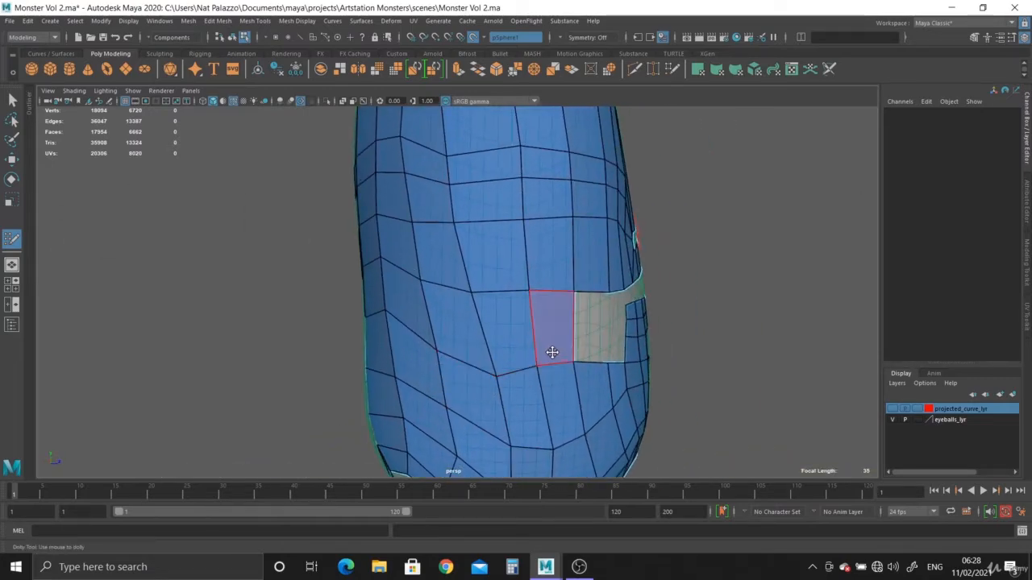
mouse_move(552, 352)
left_mouse_down()
mouse_move(457, 346)
mouse_move(426, 329)
mouse_move(452, 330)
mouse_move(470, 357)
mouse_move(454, 328)
left_mouse_up()
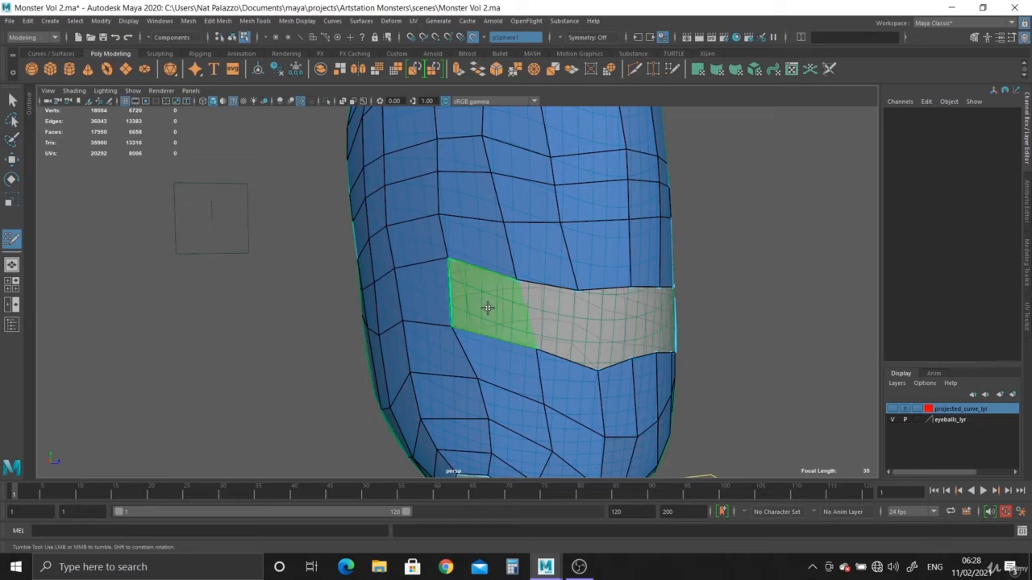
left_click(554, 345, "shift")
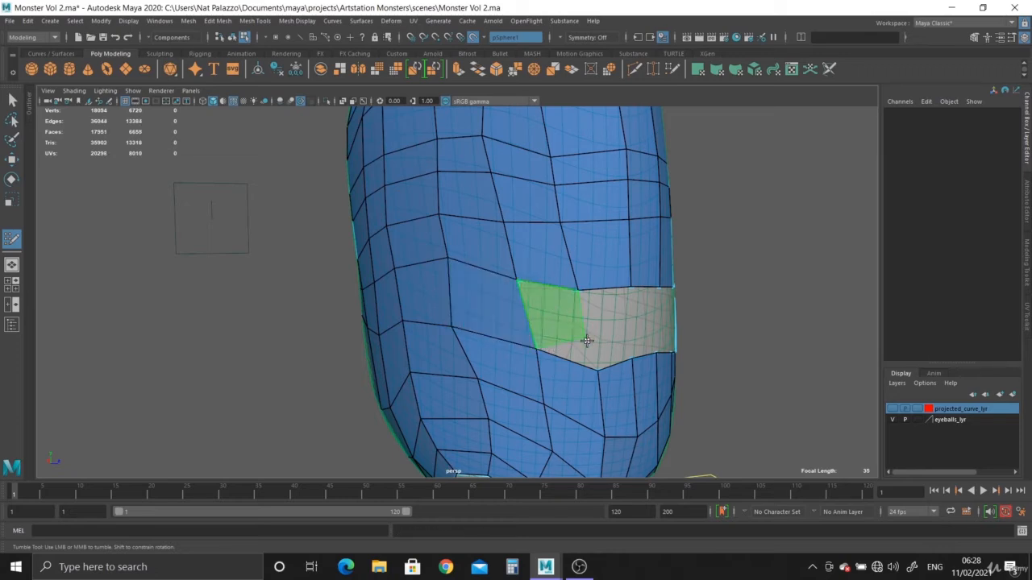
left_click(586, 335, "shift")
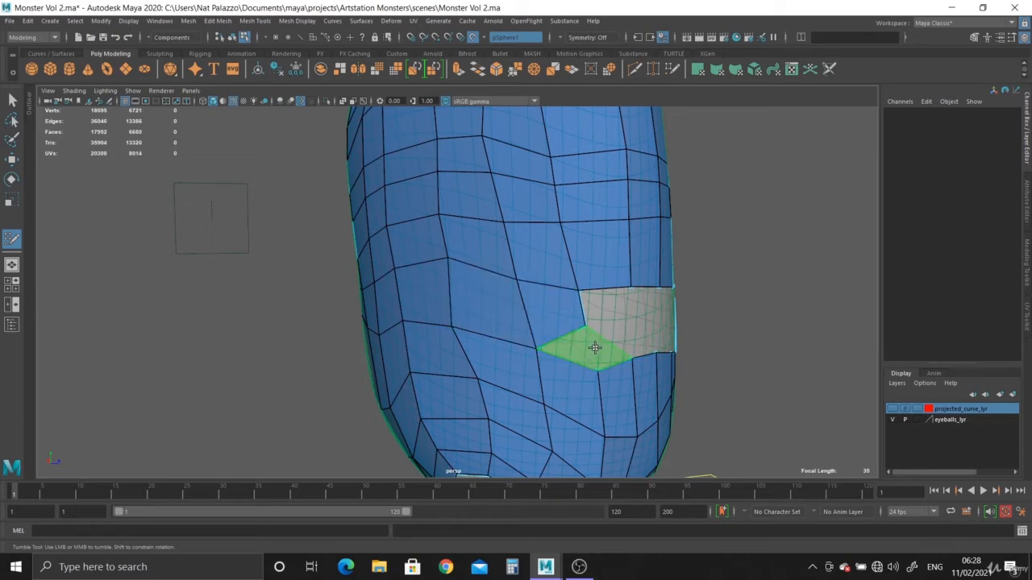
left_click(594, 347, "shift")
left_click_drag(595, 368, 455, 332, "alt")
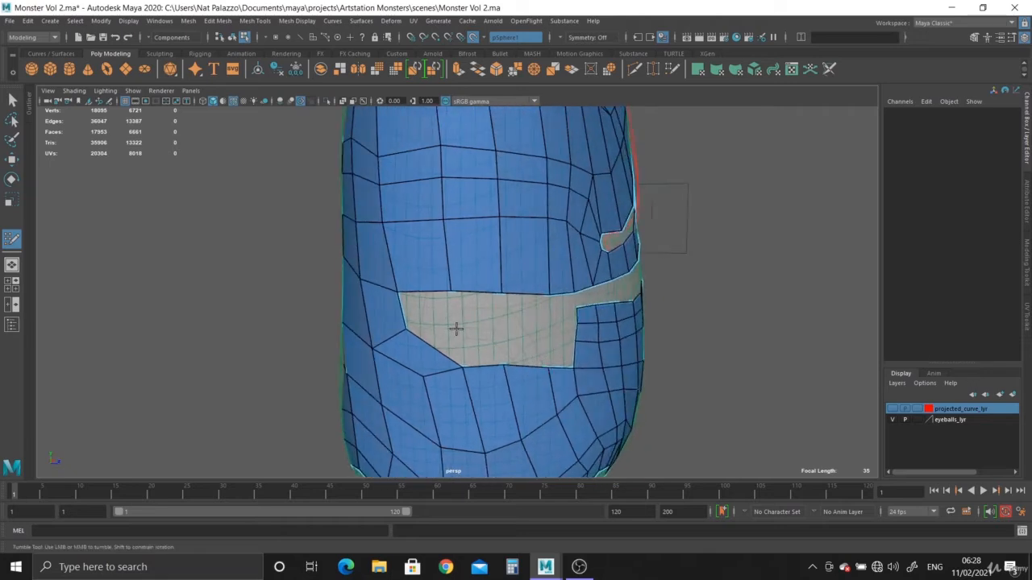
Step: Fill two quads along the opening's upper edge and two below them, tapering the strip to the lower edge
left_click(425, 310, "shift")
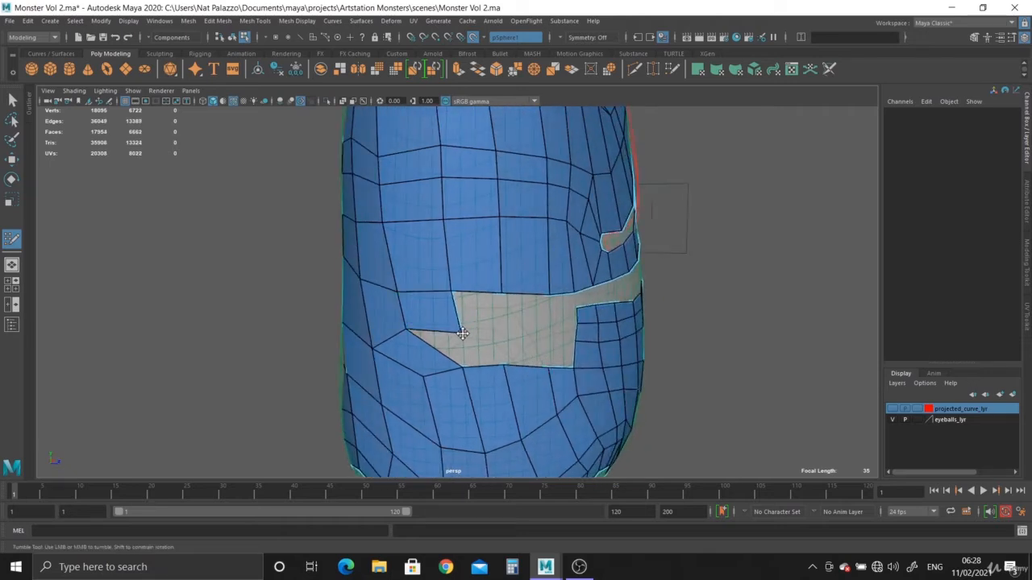
left_click(456, 336, "shift")
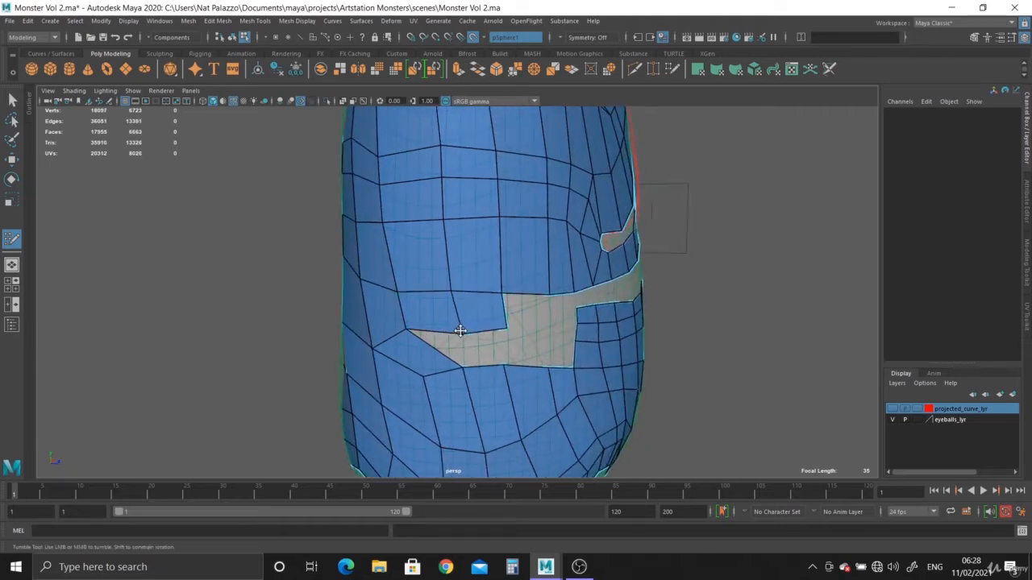
left_click(519, 349, "shift")
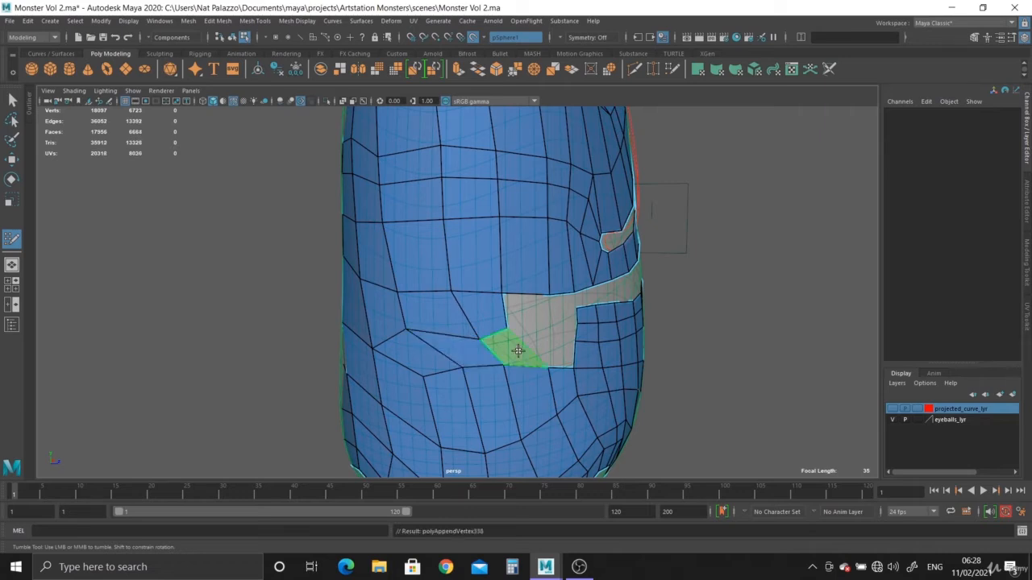
left_click(511, 332, "shift")
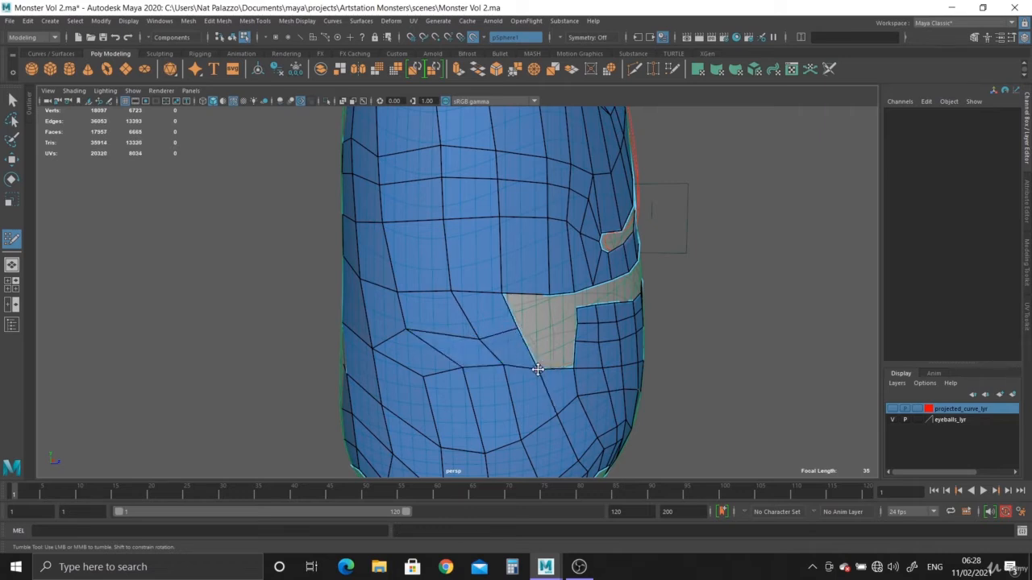
Step: Insert a horizontal edge loop around the body from the opening's slanted edge and check the flow beneath it
left_click_drag(533, 371, 505, 362, "alt")
scroll(502, 360, "up", 2)
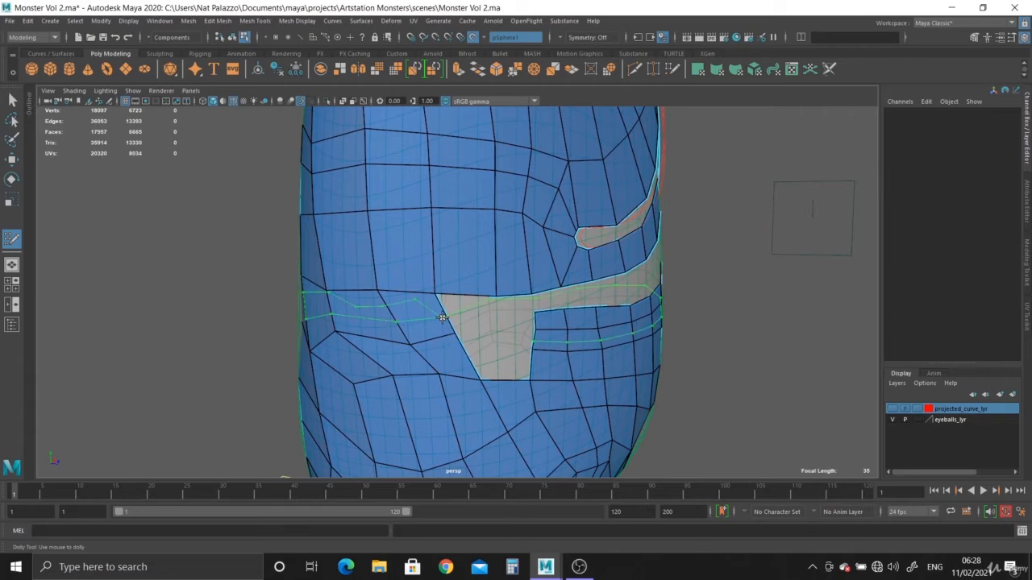
middle_click_drag(464, 355, 465, 268, "alt")
left_click(442, 330, "ctrl")
left_click_drag(379, 347, 475, 318, "alt")
scroll(453, 276, "up", 2)
left_click_drag(459, 273, 424, 329, "alt")
scroll(421, 329, "up", 1)
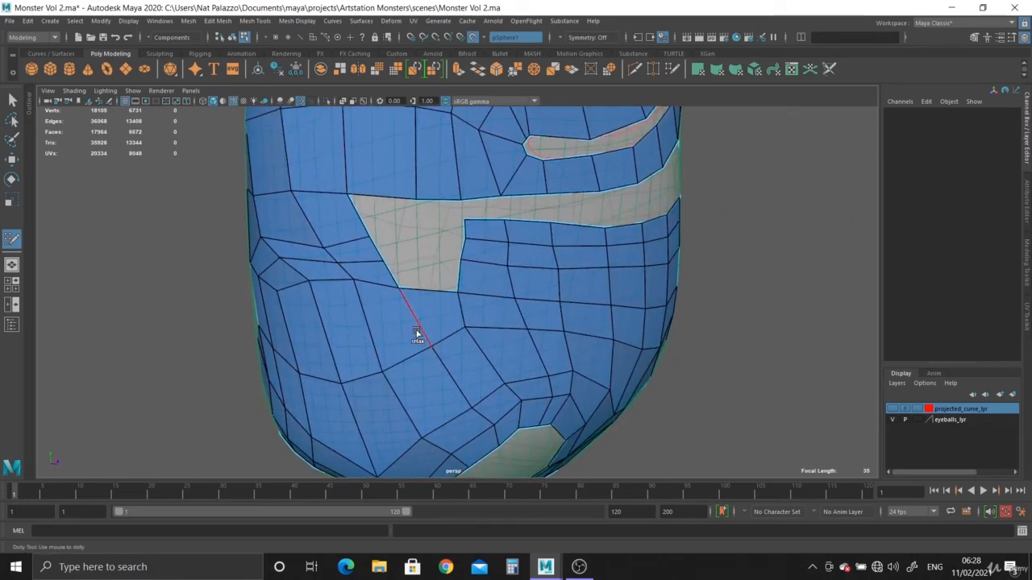
Step: Fill two stacked quads along the opening's lower edge and shift the slanted edge's vertex inward to even them out
middle_click_drag(409, 280, 406, 350, "alt")
scroll(406, 350, "up", 3)
key("Return")
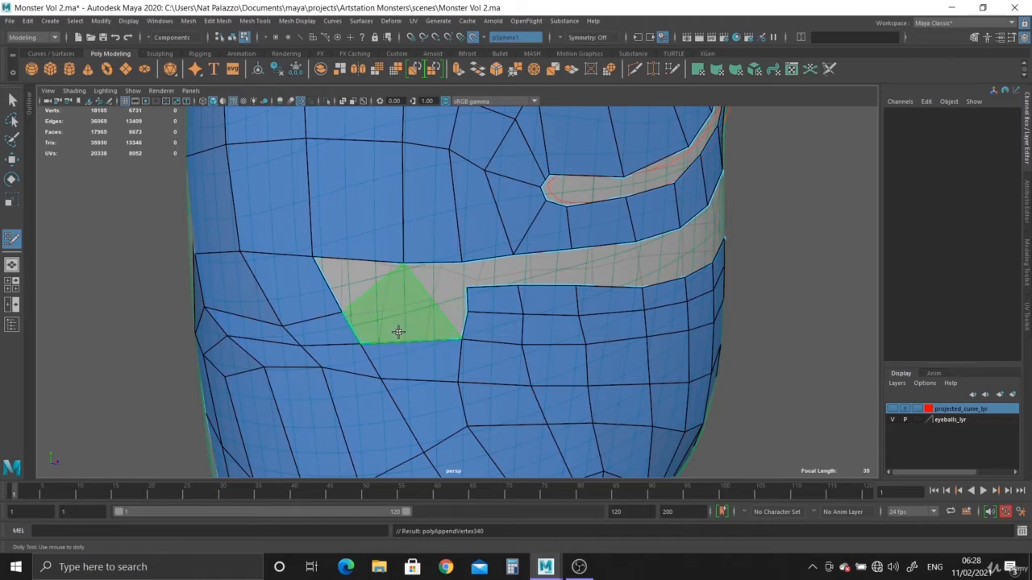
mouse_move(343, 315)
left_mouse_down()
mouse_move(410, 315)
mouse_move(355, 314)
left_mouse_up()
Step: Insert a vertical edge loop down from the opening's lower edge and fill the quad at the opening's slanted end
right_click_drag(492, 363, 379, 323, "alt")
left_click_drag(392, 348, 397, 320, "alt")
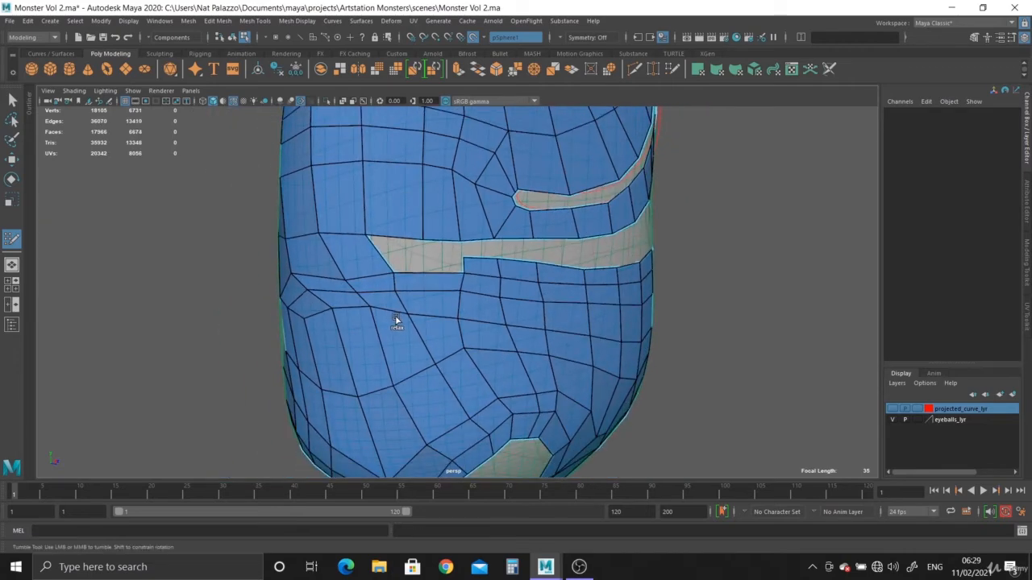
right_click_drag(397, 320, 435, 342, "alt")
left_click(392, 244, "ctrl")
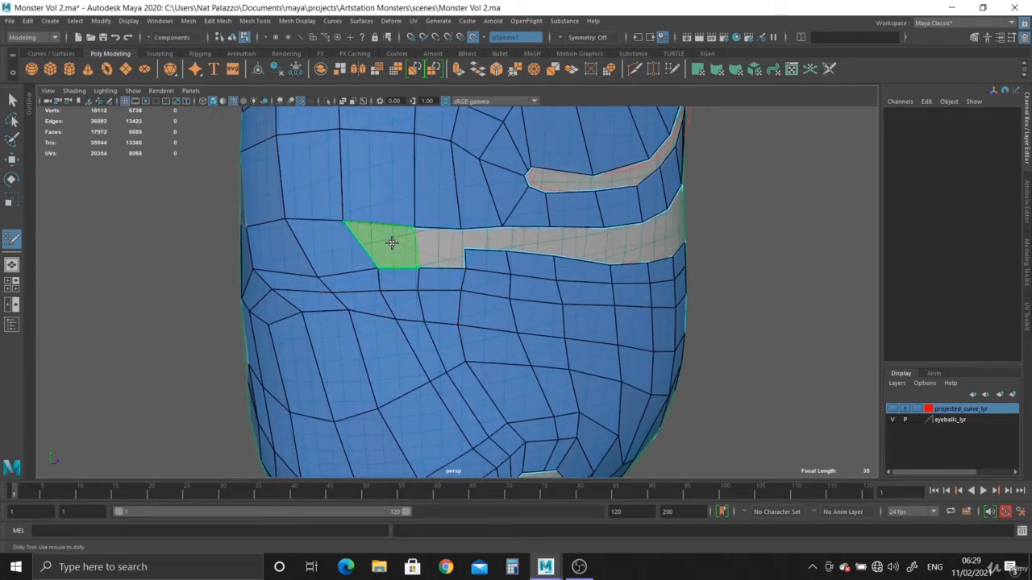
left_click(444, 253, "shift")
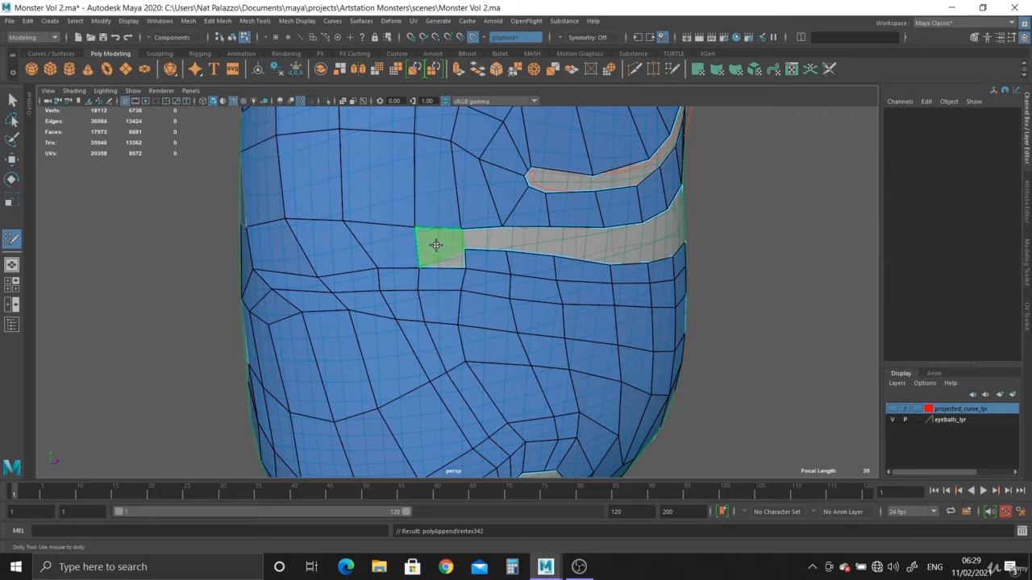
Step: Delete two vertices from the narrow row under the opening's inner end and fill the widened gap there with two full-height quads
left_click(479, 264, "ctrl+shift")
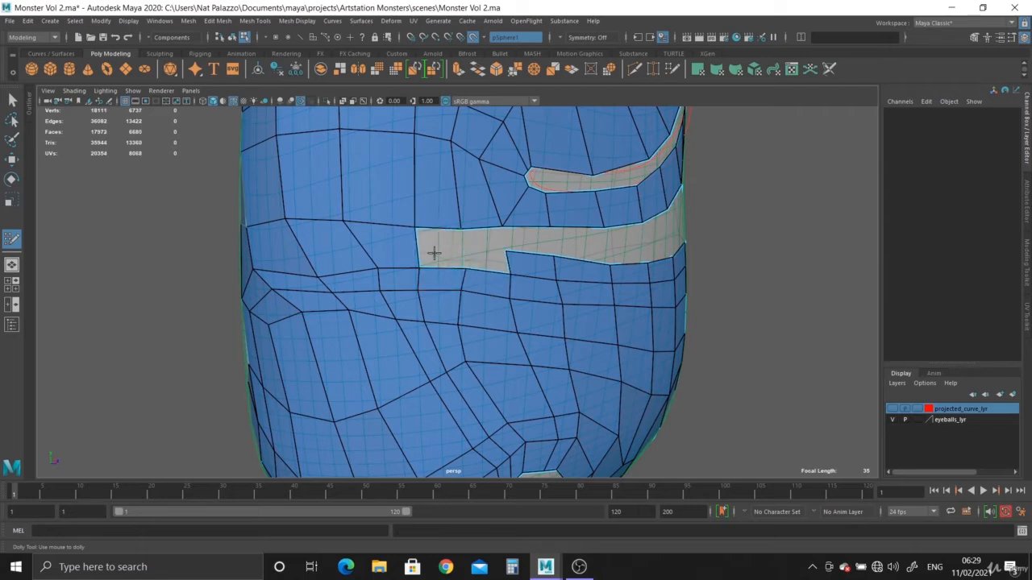
left_click(436, 249, "shift")
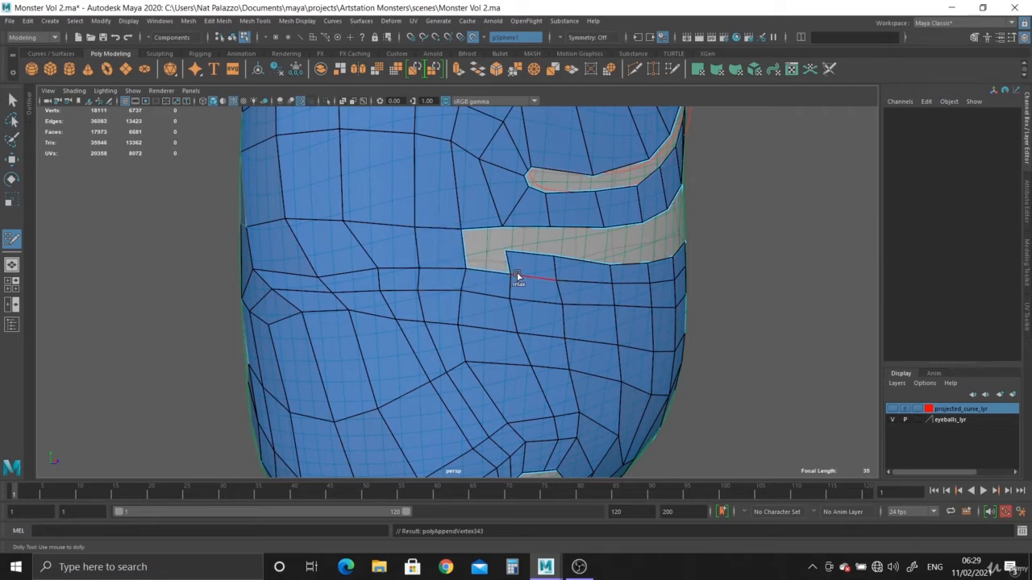
scroll(517, 276, "down", 1)
left_click(524, 268, "ctrl+shift")
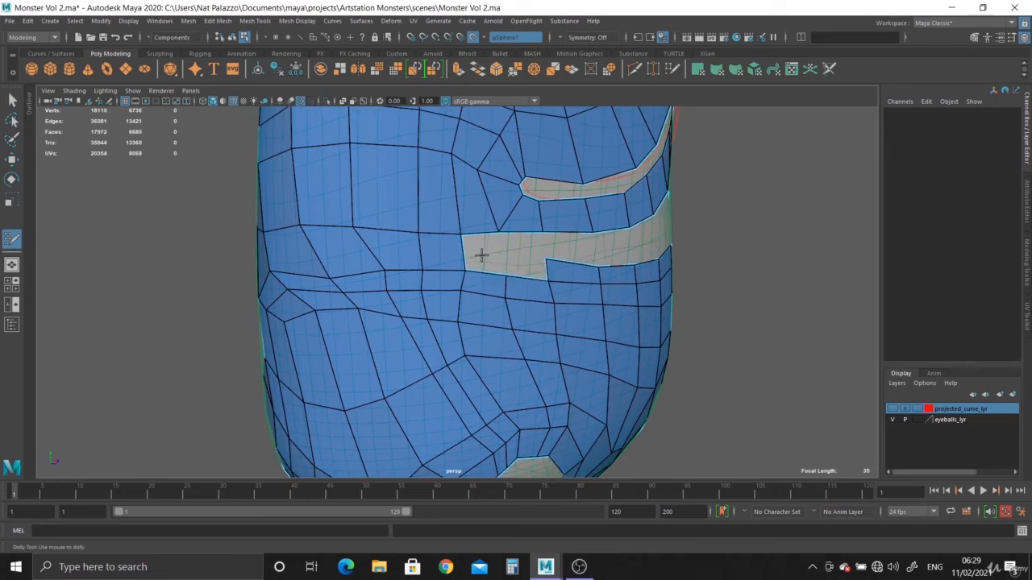
key("ctrl+z")
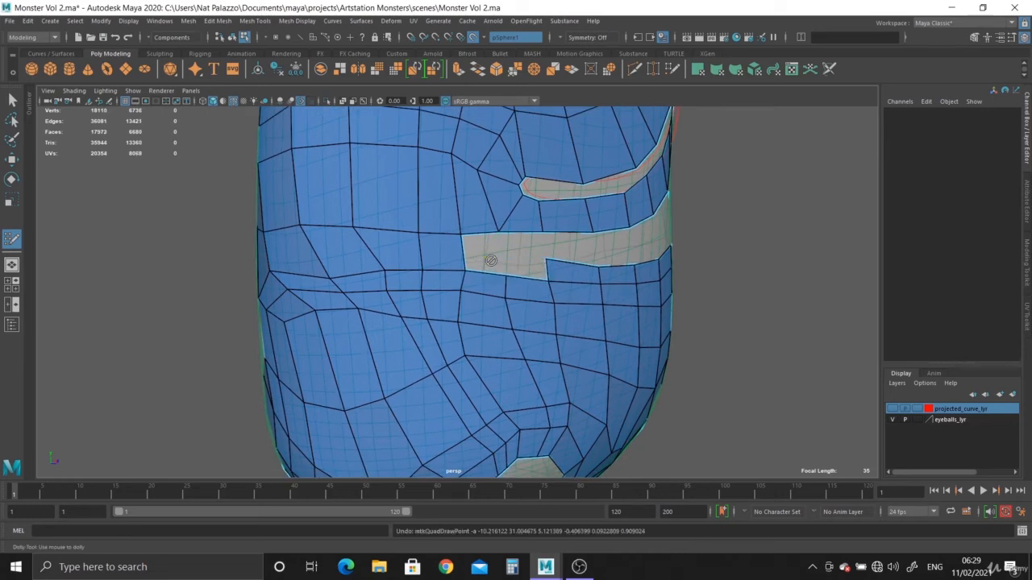
left_click(499, 259, "shift")
Step: Erase the rest of the narrow row along the opening's lower edge and fill four quads across the gap
left_click_drag(544, 281, 481, 286, "alt")
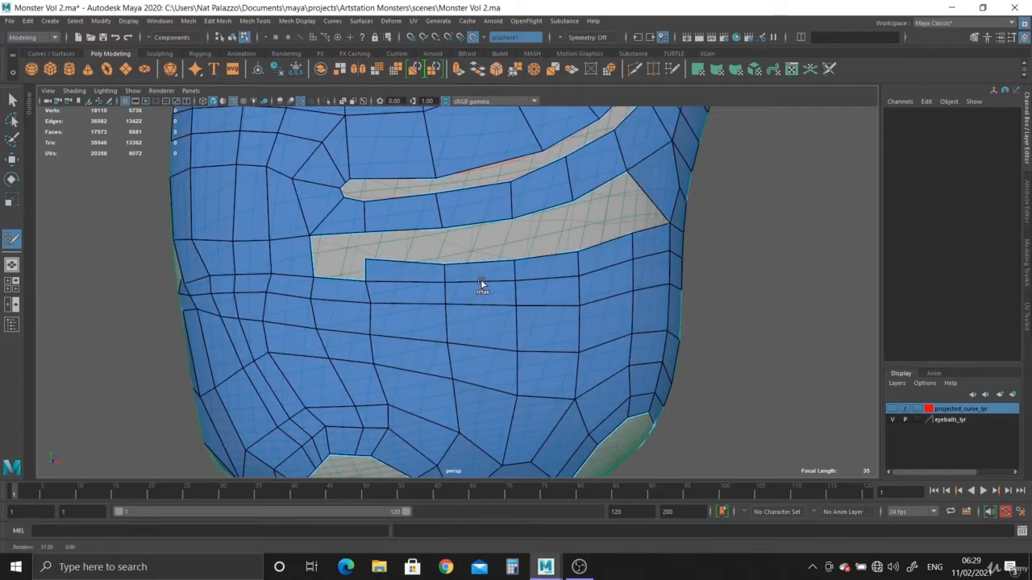
mouse_move(392, 271)
left_mouse_down("ctrl+shift")
mouse_move(543, 266)
mouse_move(649, 247)
left_mouse_up("ctrl+shift")
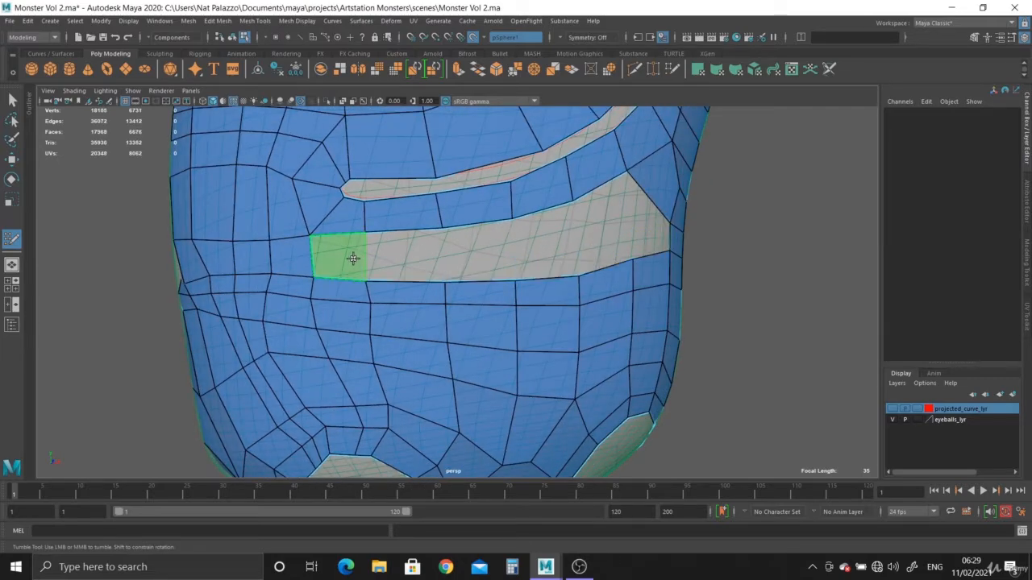
left_click(405, 267, "shift")
left_click(416, 261, "shift")
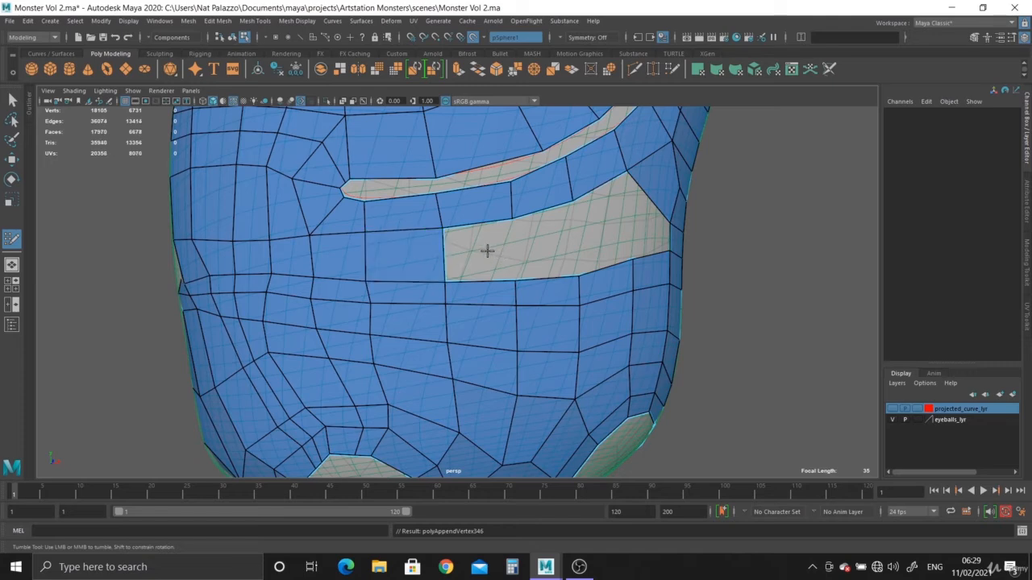
left_click(486, 250, "shift")
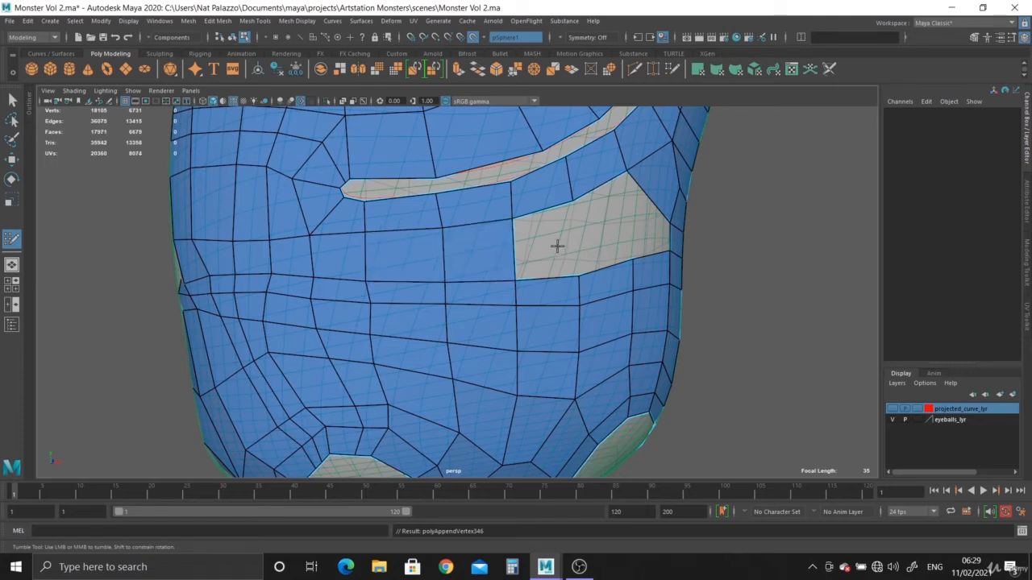
left_click(595, 281, "shift")
Step: Close the rest of the opening with quads, splitting its upper edge up to the slit and removing the vertex on its slanted side
left_click_drag(595, 287, 537, 272, "alt")
middle_click_drag(537, 272, 541, 319, "alt")
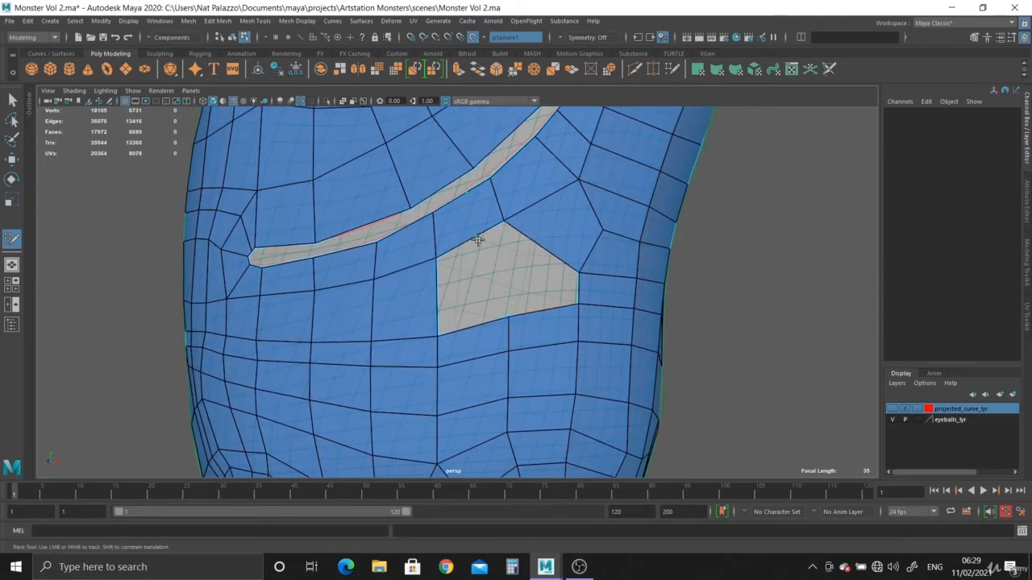
left_click(457, 295, "shift")
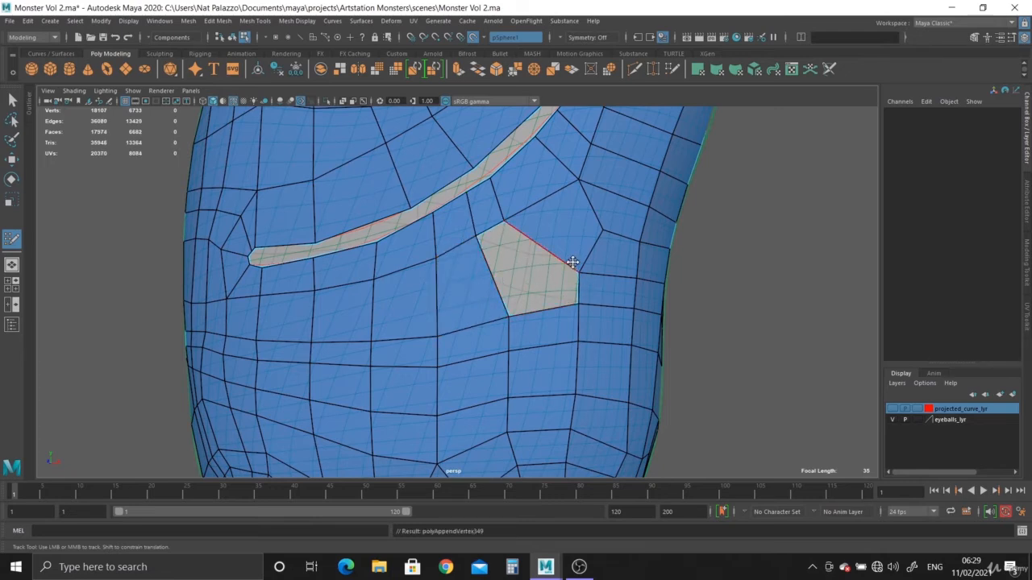
left_click(560, 231, "ctrl+shift")
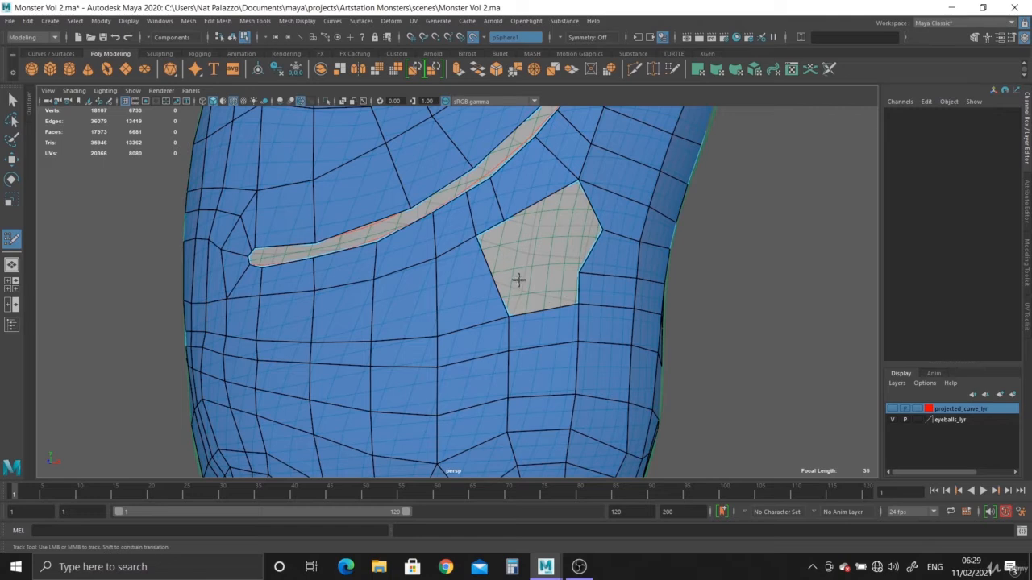
left_click(568, 321, "shift")
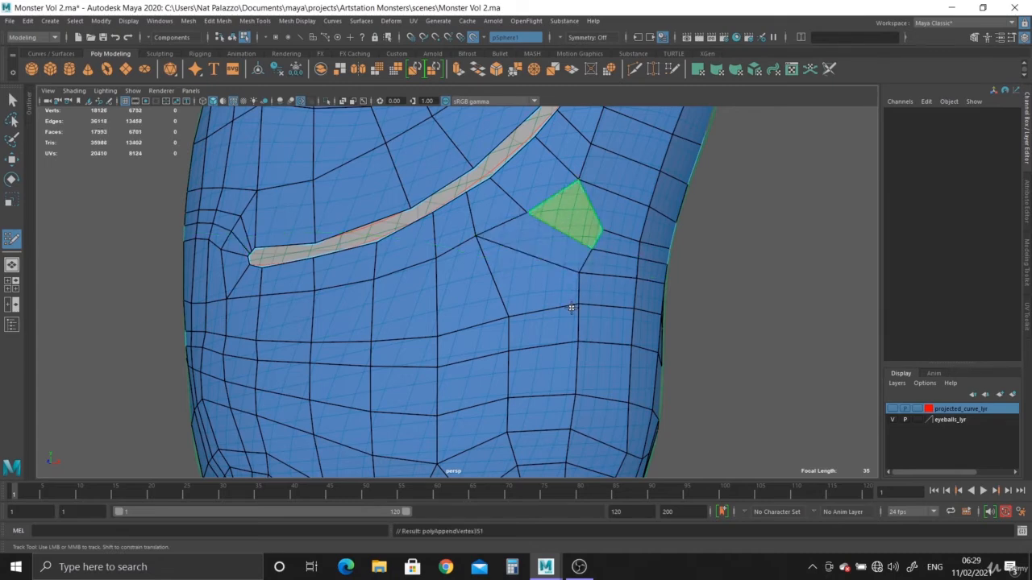
Step: Examine the edge flow of the closed area below the curved slit from several angles
right_click_drag(557, 322, 465, 295, "alt")
left_click_drag(466, 295, 411, 302, "alt")
right_click_drag(410, 301, 484, 305, "alt")
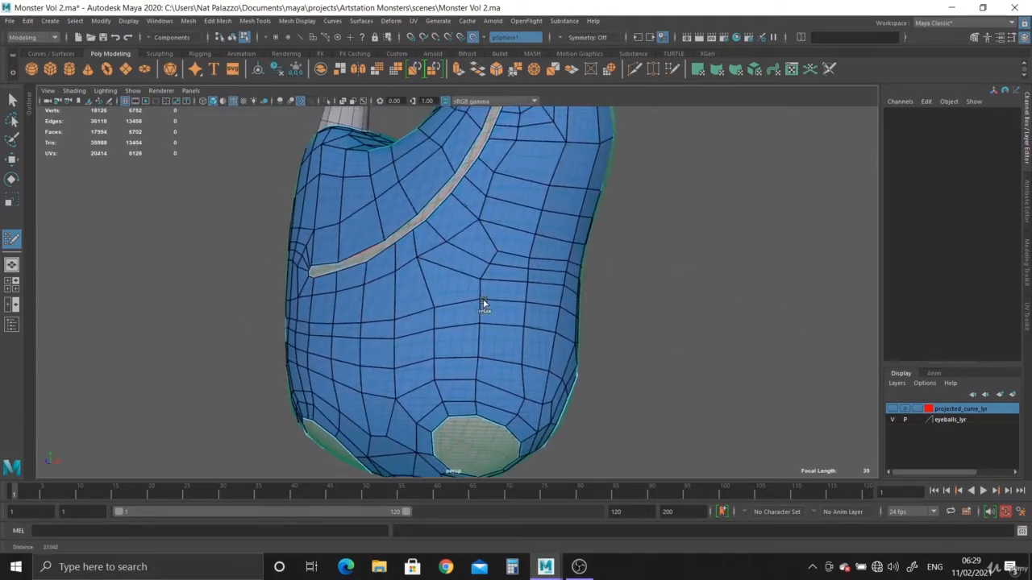
left_click_drag(484, 305, 391, 316, "alt")
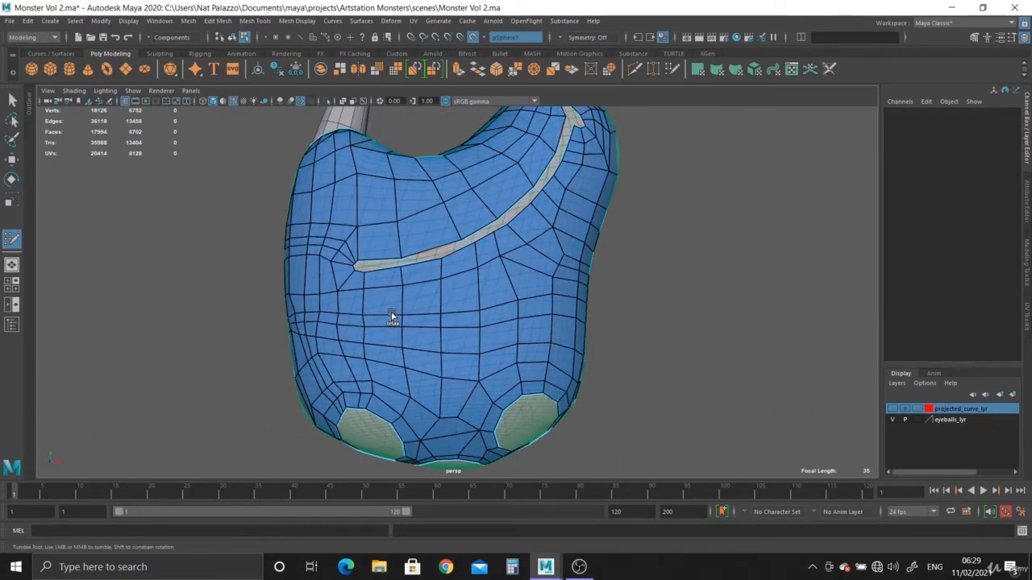
right_click_drag(391, 317, 413, 341, "alt")
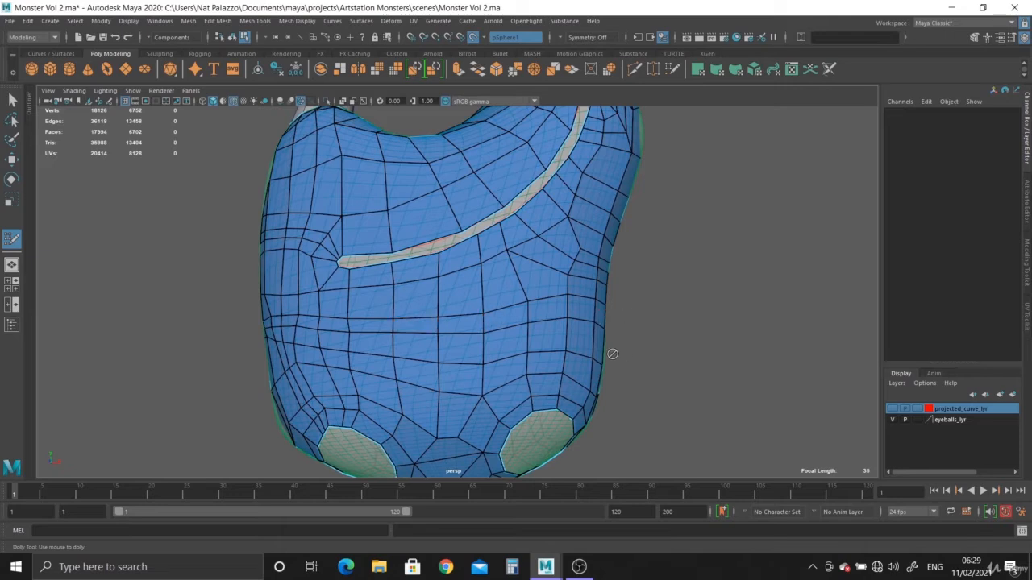
right_click_drag(613, 354, 545, 324, "alt")
middle_click_drag(546, 325, 505, 315, "alt")
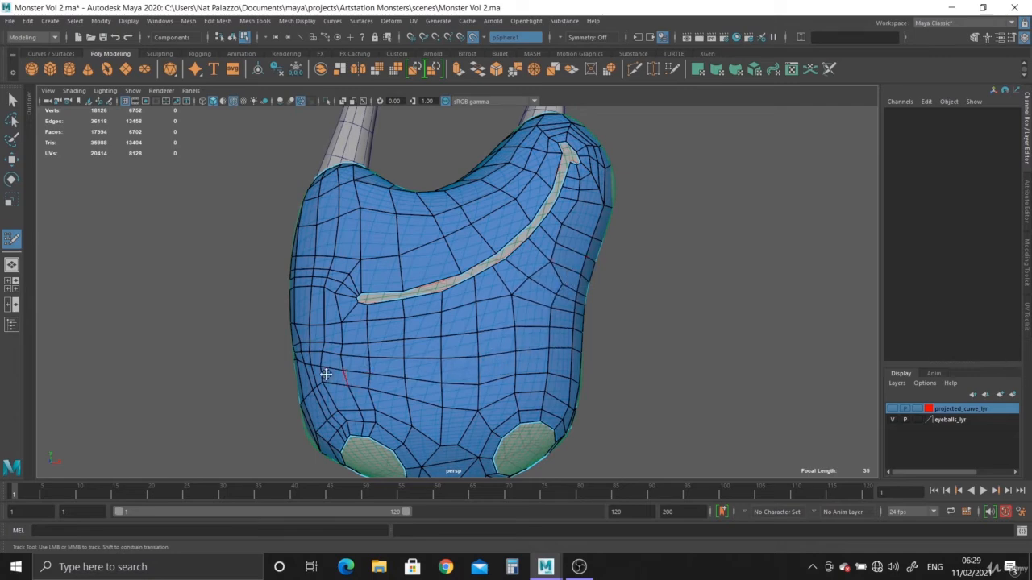
Step: Relax the quads on the body's side near the slit's end and across the back to even out their spacing
left_click_drag(325, 374, 476, 371, "alt")
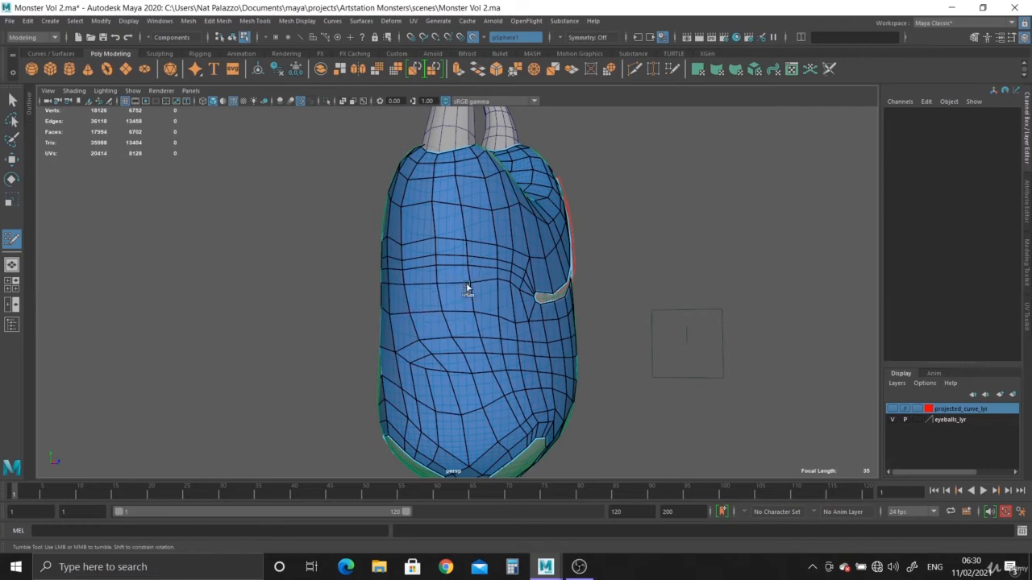
mouse_move(467, 287)
left_mouse_down("shift")
mouse_move(422, 238)
mouse_move(421, 335)
mouse_move(473, 333)
mouse_move(456, 374)
mouse_move(411, 369)
mouse_move(433, 385)
mouse_move(405, 358)
mouse_move(465, 357)
mouse_move(389, 370)
mouse_move(454, 385)
left_mouse_up("shift")
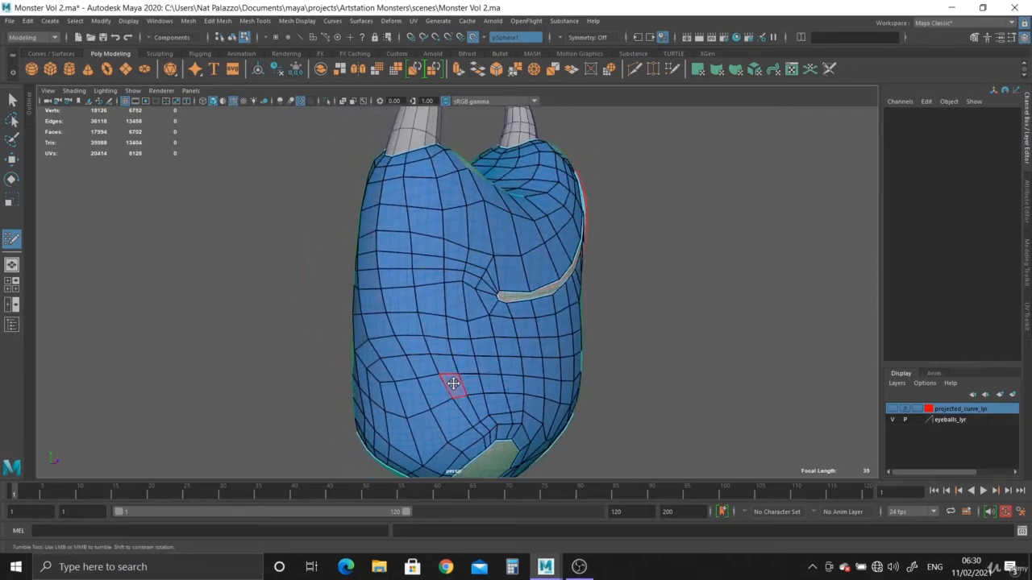
left_click_drag(460, 300, 400, 264, "shift")
left_click_drag(412, 331, 490, 339, "alt")
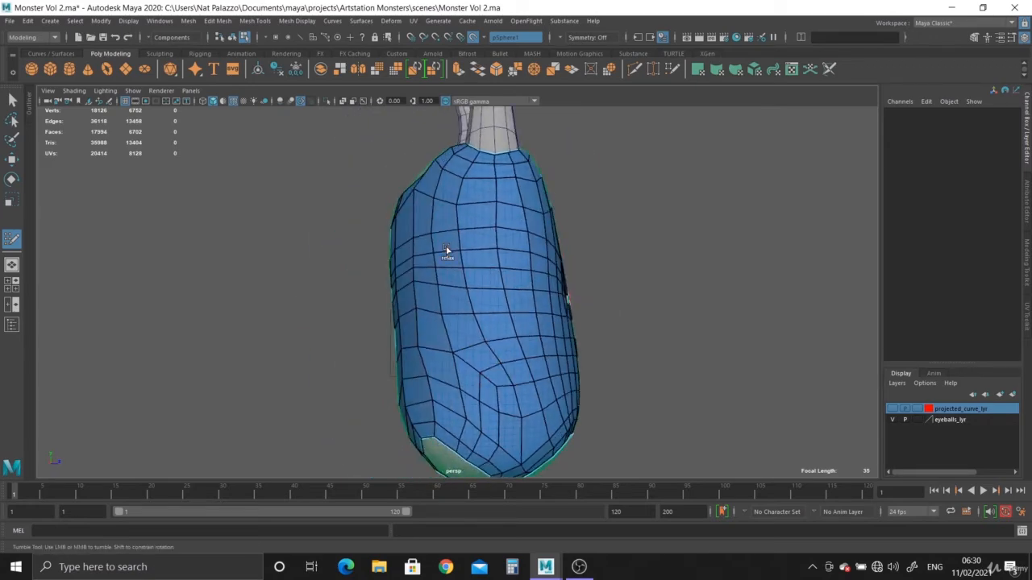
left_click_drag(449, 301, 571, 318, "alt")
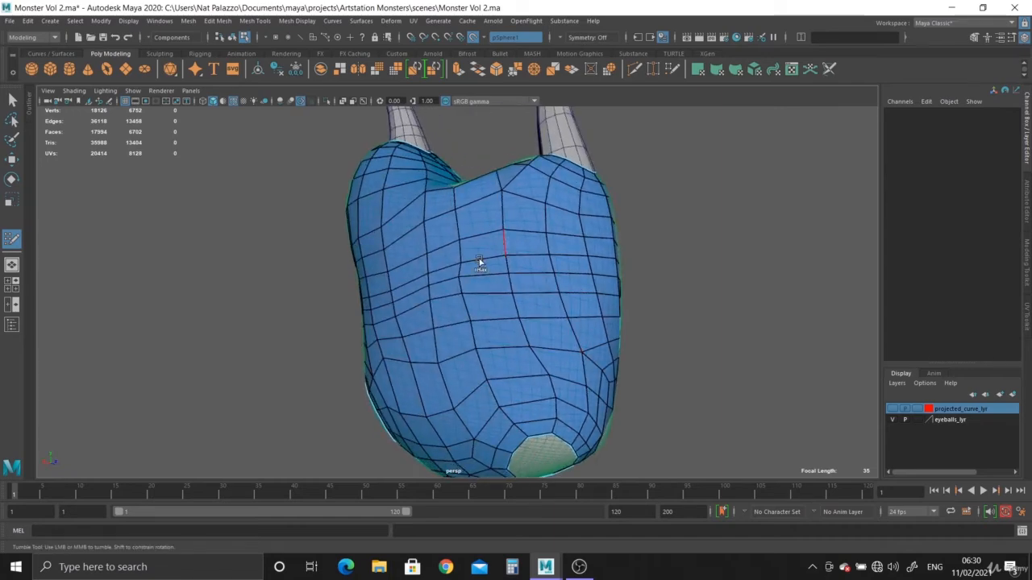
left_click_drag(479, 265, 549, 299, "alt")
mouse_move(457, 236)
left_mouse_down("shift")
mouse_move(352, 231)
mouse_move(328, 214)
left_mouse_up("shift")
mouse_move(445, 341)
left_mouse_down("shift")
mouse_move(468, 368)
mouse_move(436, 373)
left_mouse_up("shift")
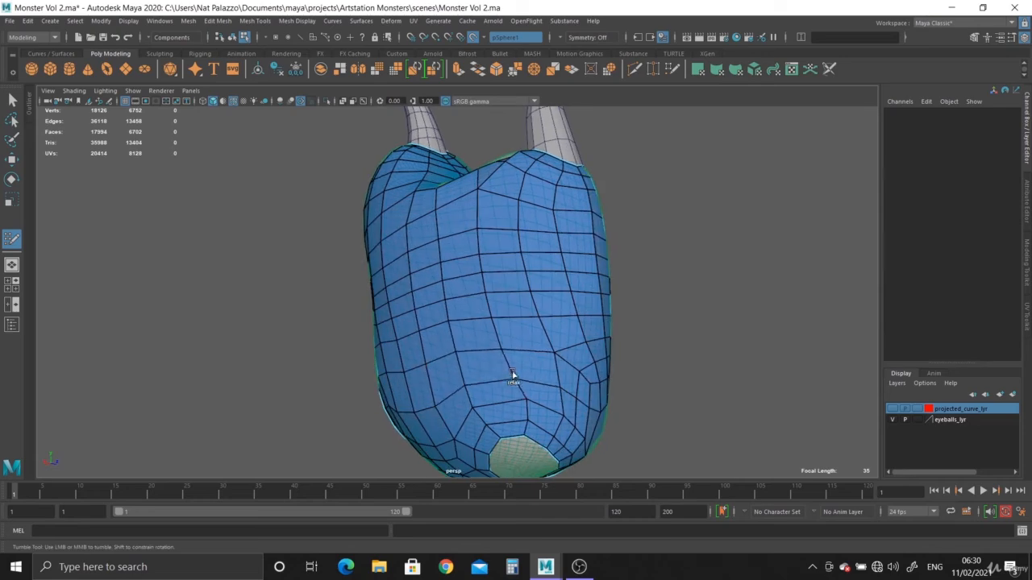
Step: Relax the quads on the body's opposite side and on the upper back below the grey stalks
left_click_drag(449, 230, 470, 309, "alt")
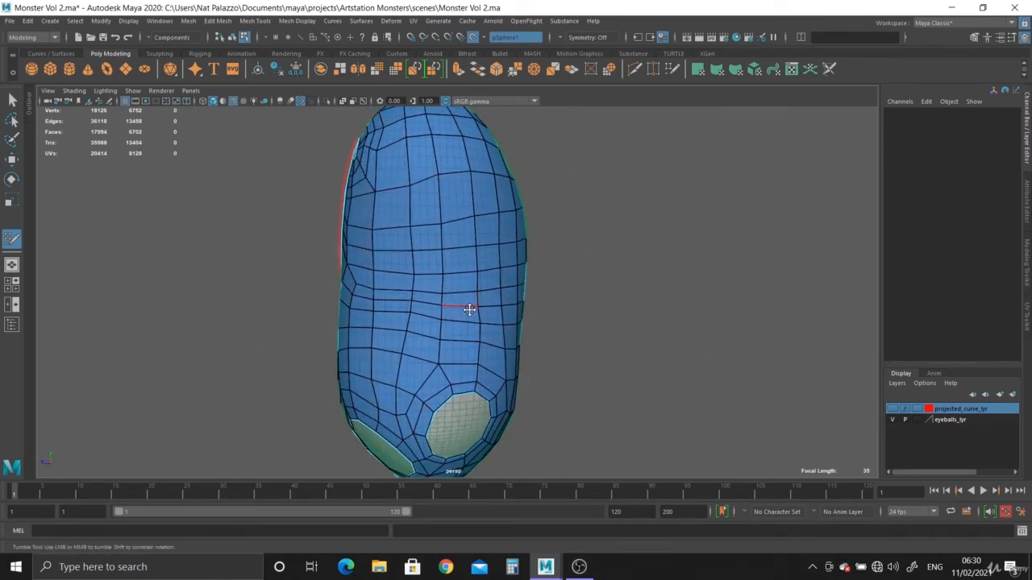
left_click_drag(374, 305, 512, 301, "alt")
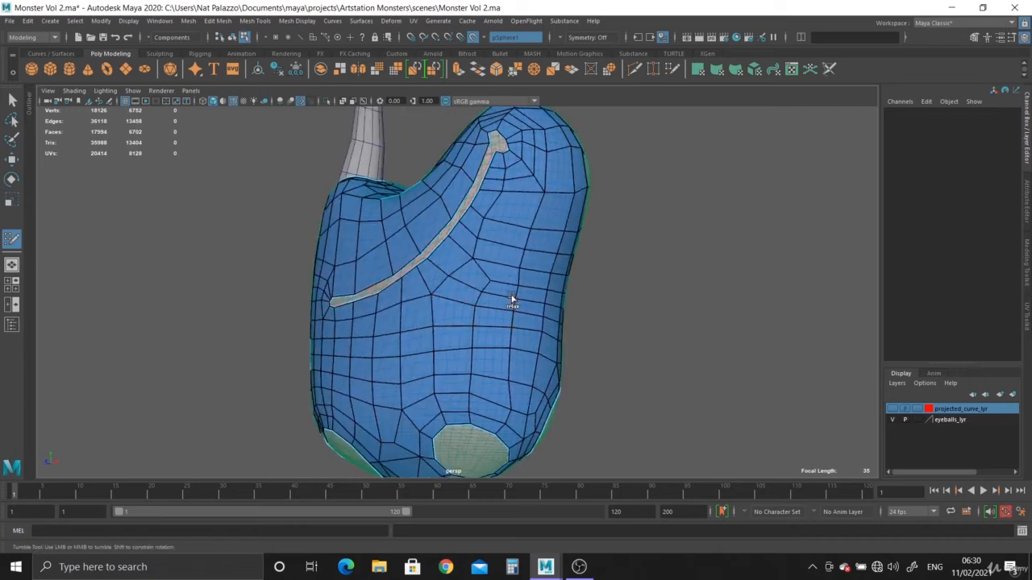
left_click_drag(540, 246, 434, 274, "alt")
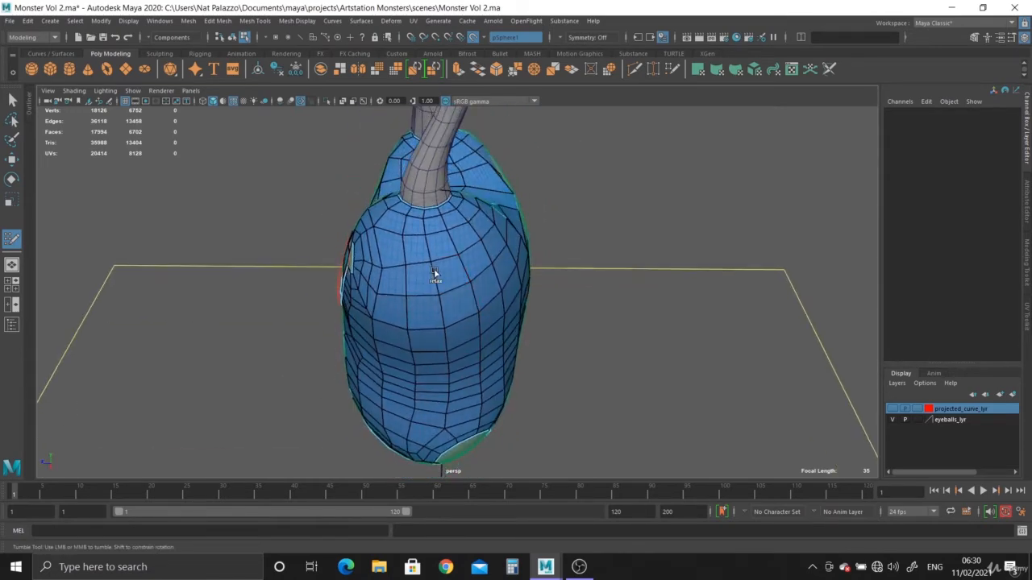
left_click_drag(490, 313, 392, 247, "alt")
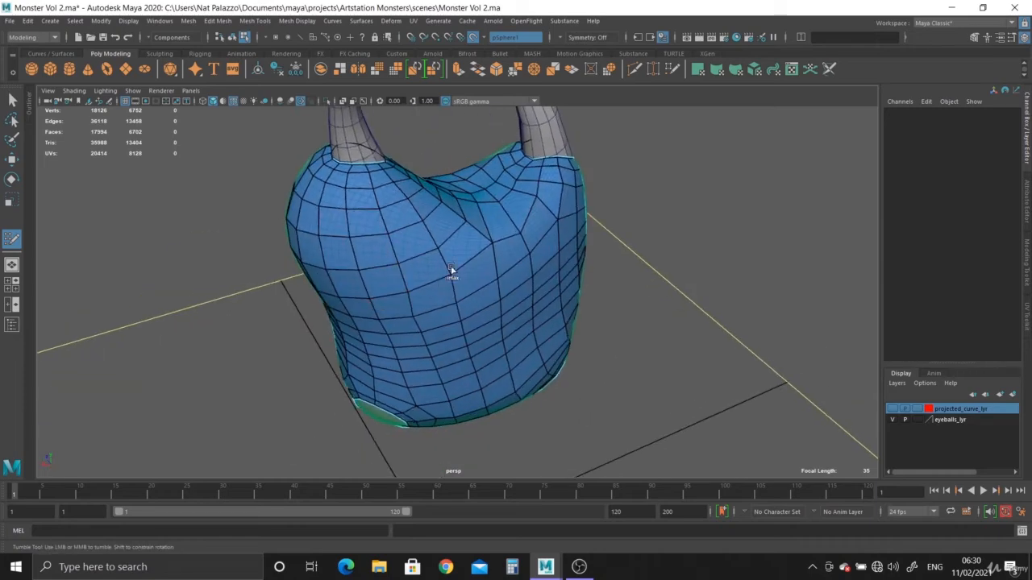
left_click_drag(506, 299, 473, 295, "alt")
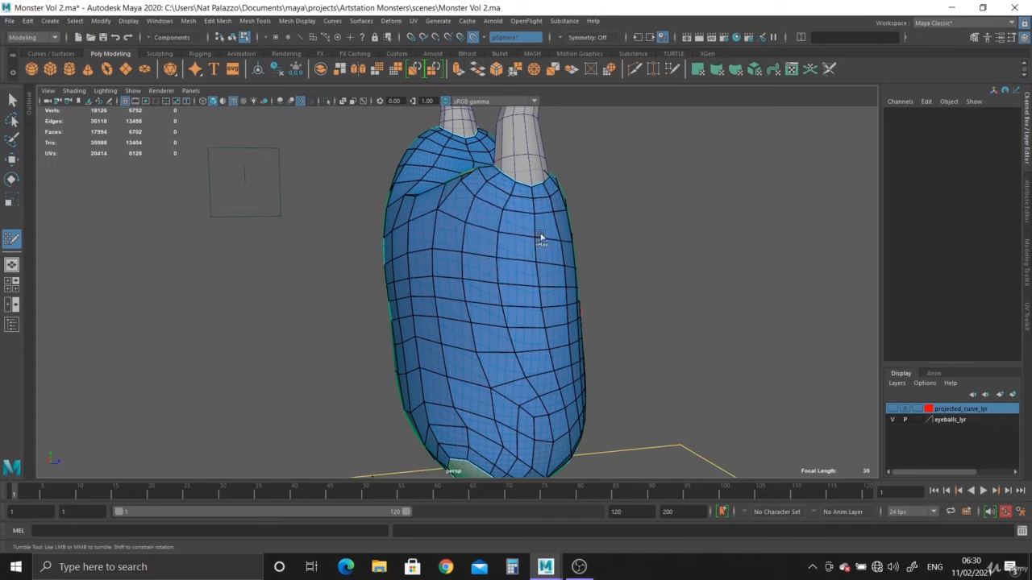
Step: Smooth the quad flow along the body's side and lower back down to the round holes with Relax
left_click_drag(575, 392, 508, 341, "alt")
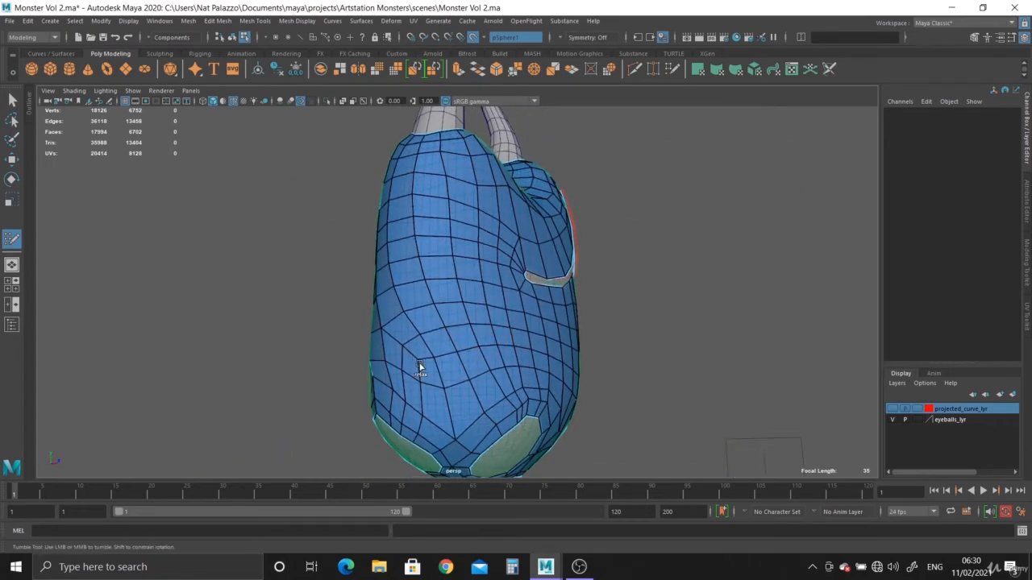
left_click_drag(454, 185, 518, 244, "alt")
left_click_drag(544, 329, 502, 354, "alt")
left_click_drag(454, 327, 508, 335, "alt")
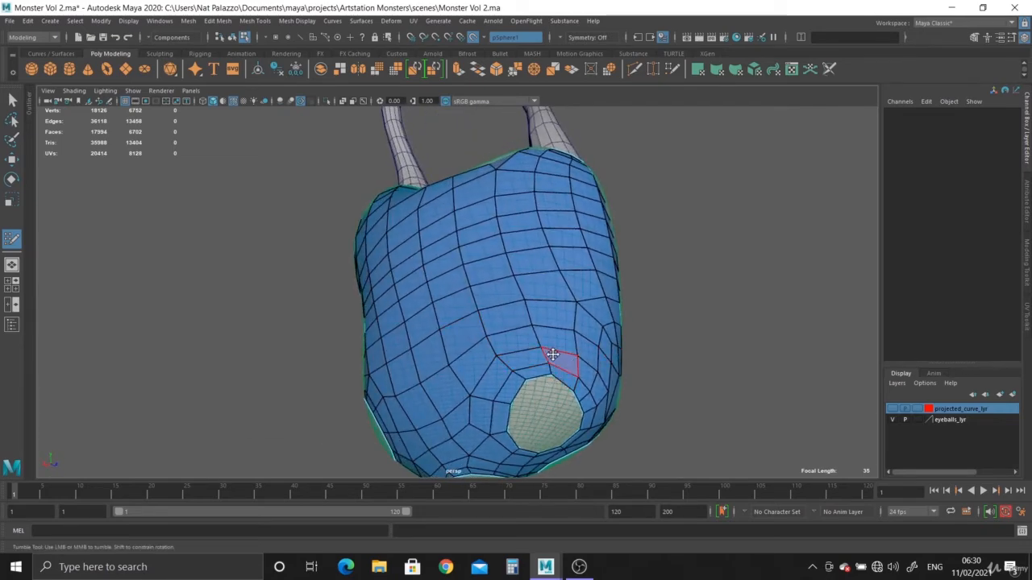
left_click_drag(463, 424, 485, 288, "alt")
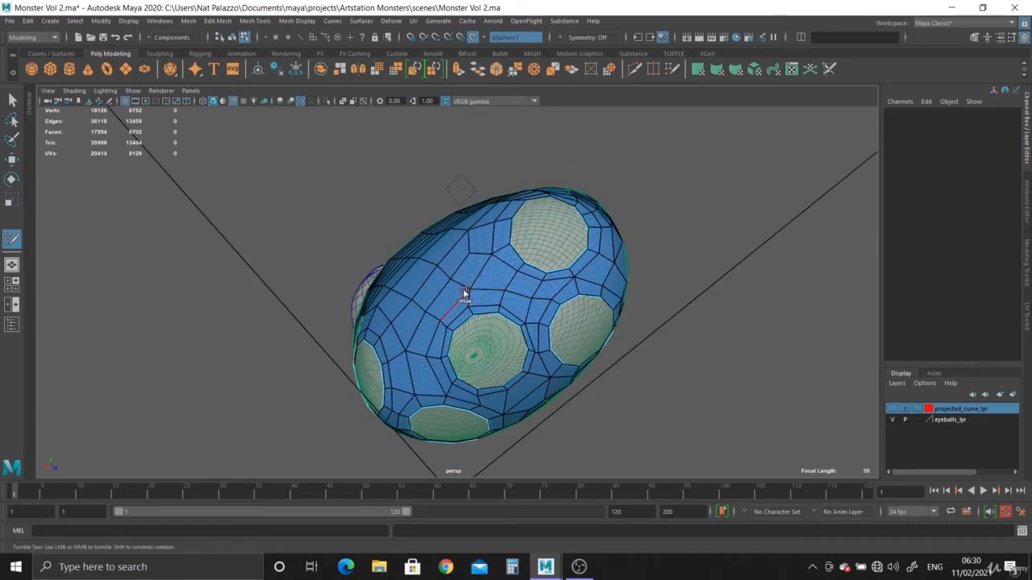
scroll(464, 294, "up", 5)
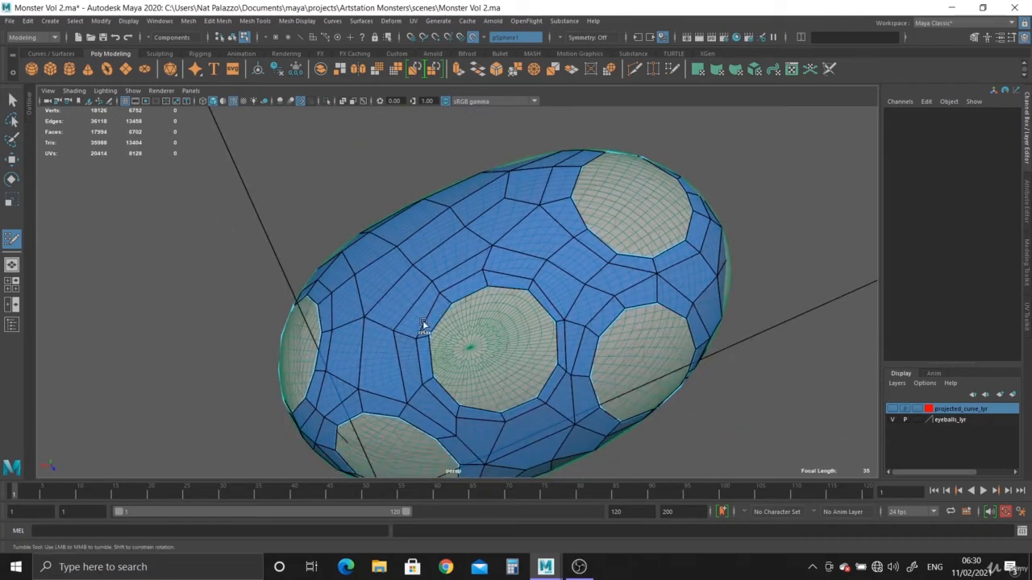
left_click_drag(422, 324, 456, 393)
mouse_move(525, 401)
left_mouse_down()
mouse_move(548, 339)
mouse_move(491, 296)
mouse_move(441, 347)
left_mouse_up()
left_click_drag(508, 396, 456, 321)
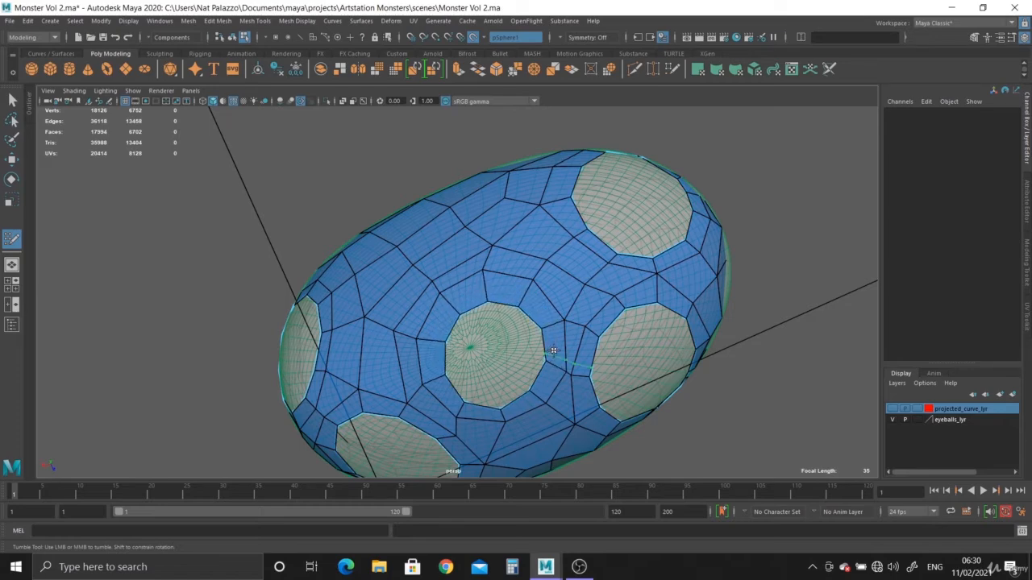
key("ctrl+z")
Step: Relax the quads above the round bottom holes, working around the side to the area below the slit
mouse_move(467, 234)
left_mouse_down("alt")
mouse_move(481, 256)
mouse_move(406, 221)
left_mouse_up("alt")
left_click_drag(470, 234, 461, 258, "alt")
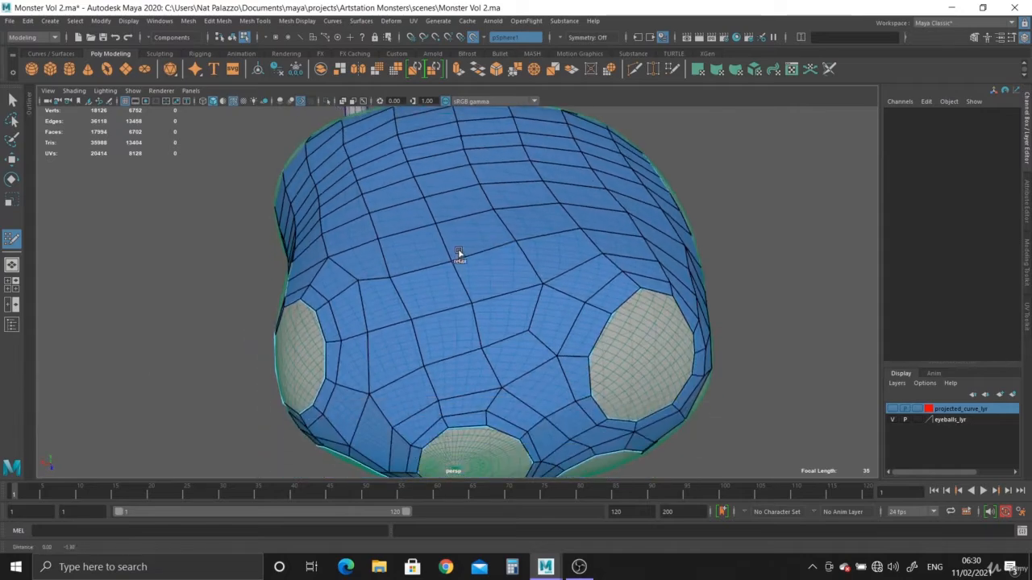
middle_click_drag(460, 258, 521, 320, "alt")
left_click_drag(462, 272, 525, 269, "alt")
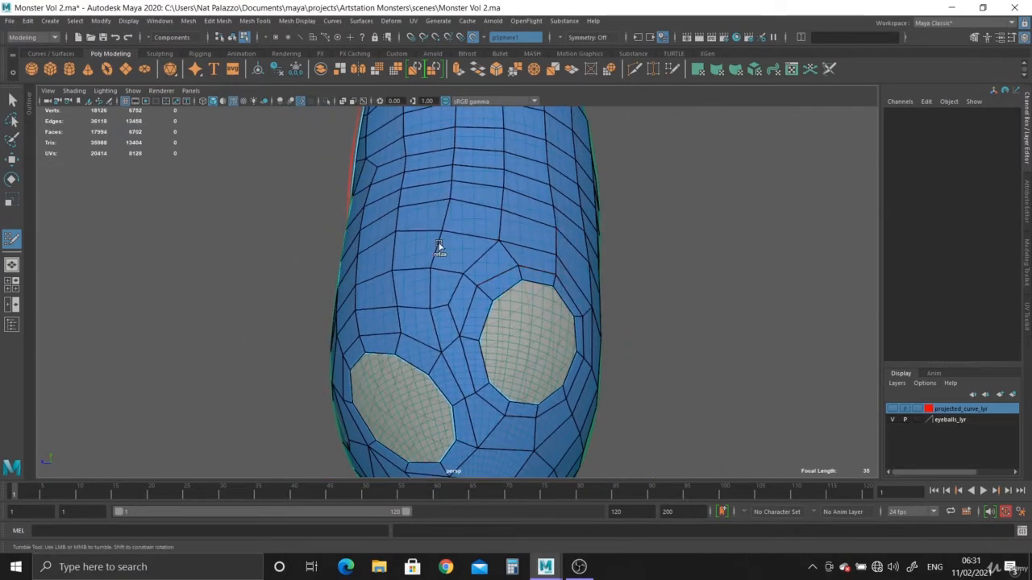
left_click_drag(501, 192, 523, 226, "alt")
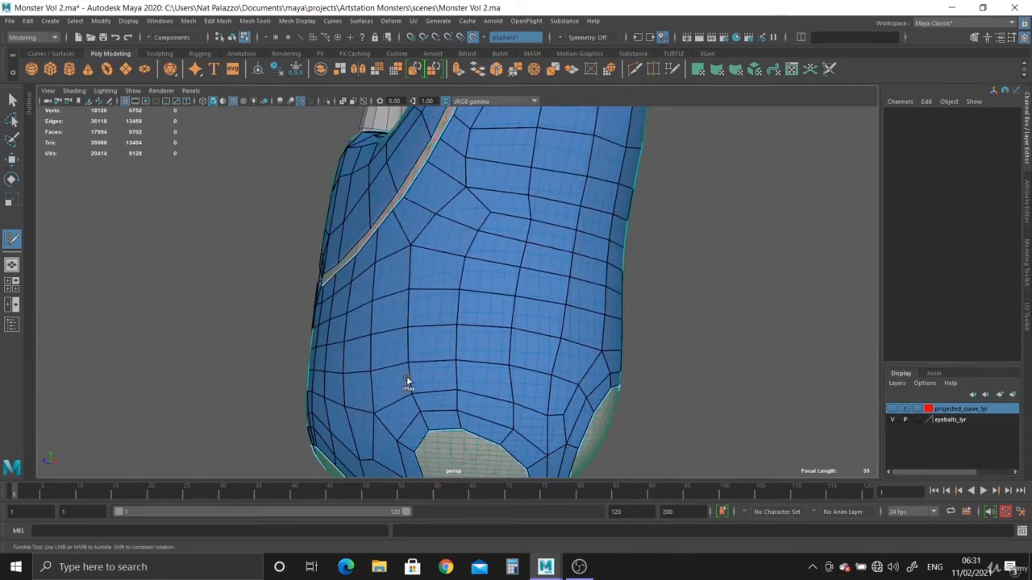
mouse_move(410, 385)
left_mouse_down("alt")
mouse_move(479, 345)
mouse_move(404, 324)
left_mouse_up("alt")
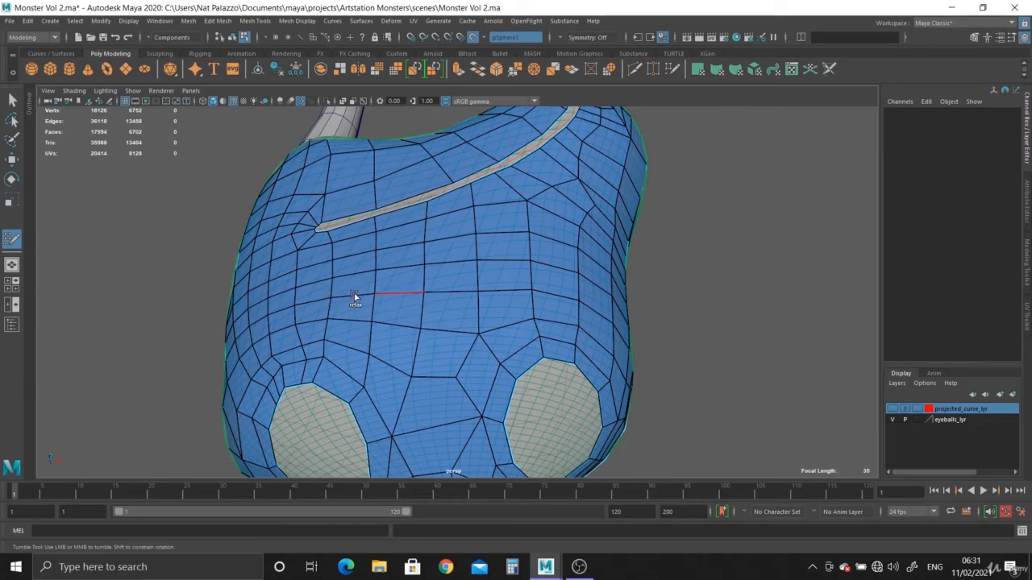
Step: Relax the quads beneath the slit and around the upper rim of the round bottom hole to even out their spacing
left_click_drag(355, 298, 371, 317, "alt")
middle_click_drag(357, 364, 400, 323, "alt")
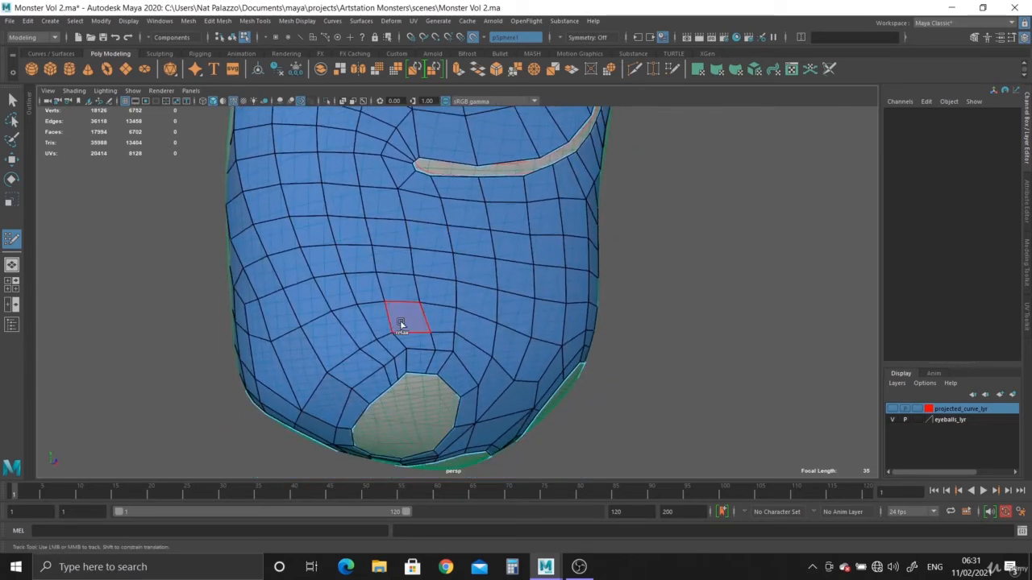
mouse_move(401, 323)
left_mouse_down("shift")
mouse_move(332, 375)
mouse_move(445, 335)
left_mouse_up("shift")
left_click_drag(348, 357, 350, 249, "alt")
mouse_move(287, 253)
left_mouse_down("shift")
mouse_move(288, 312)
mouse_move(379, 277)
mouse_move(441, 355)
mouse_move(362, 396)
mouse_move(315, 311)
mouse_move(386, 256)
left_mouse_up("shift")
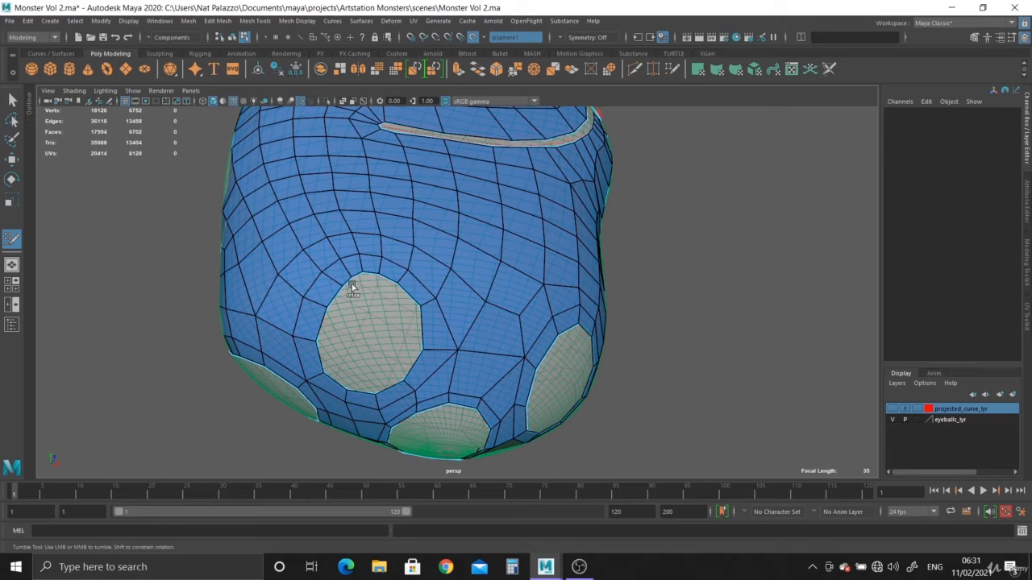
mouse_move(439, 319)
left_mouse_down("shift")
mouse_move(433, 336)
mouse_move(335, 269)
left_mouse_up("shift")
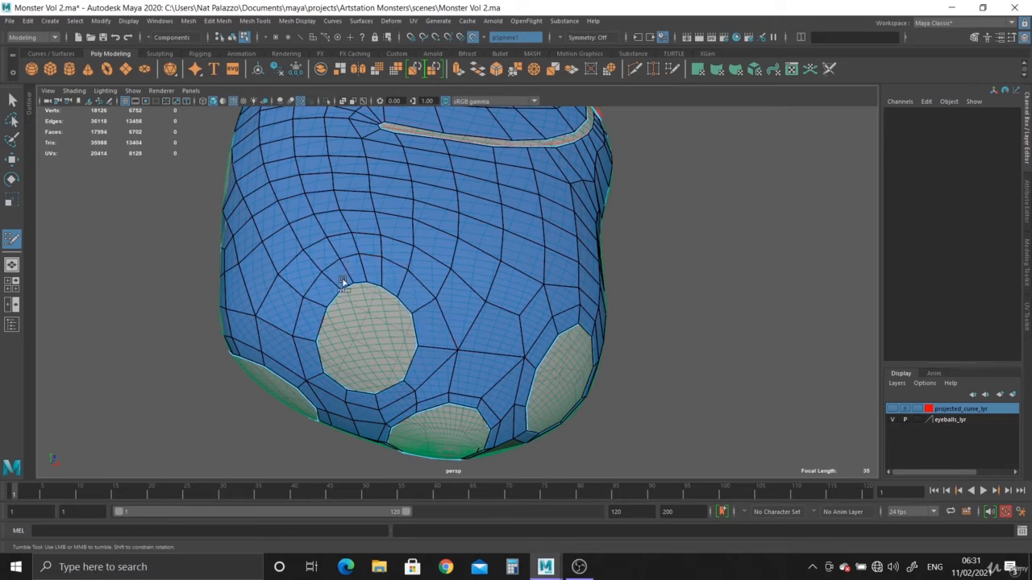
mouse_move(337, 284)
left_mouse_down("shift")
mouse_move(451, 262)
mouse_move(322, 233)
mouse_move(301, 246)
mouse_move(357, 210)
mouse_move(375, 220)
left_mouse_up("shift")
Step: Relax the quads across the middle of the body's back to straighten their flow
left_click_drag(383, 230, 415, 238, "alt")
left_click_drag(631, 306, 560, 226, "alt")
left_click_drag(585, 186, 475, 251, "alt")
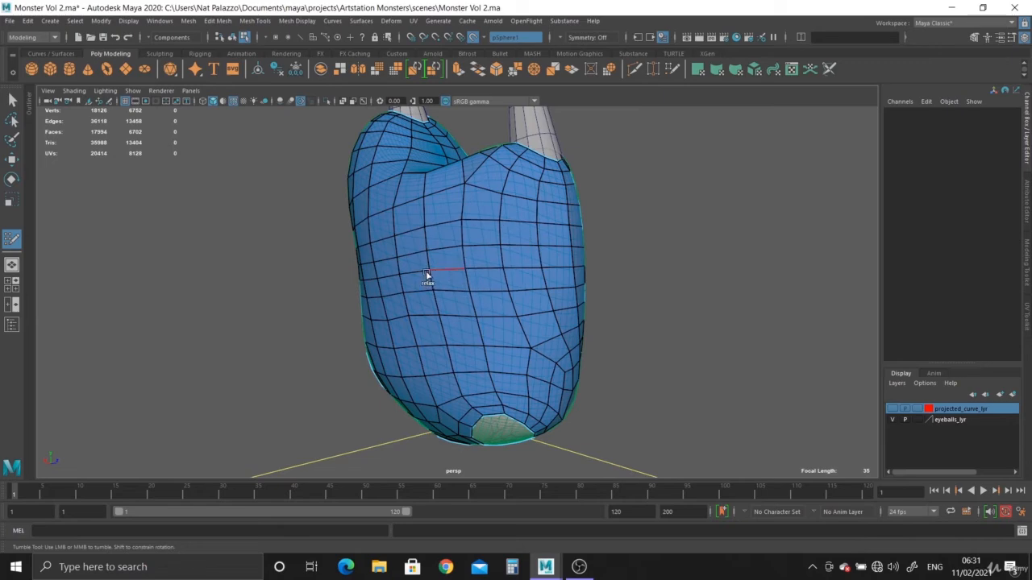
left_click_drag(427, 277, 513, 290, "alt")
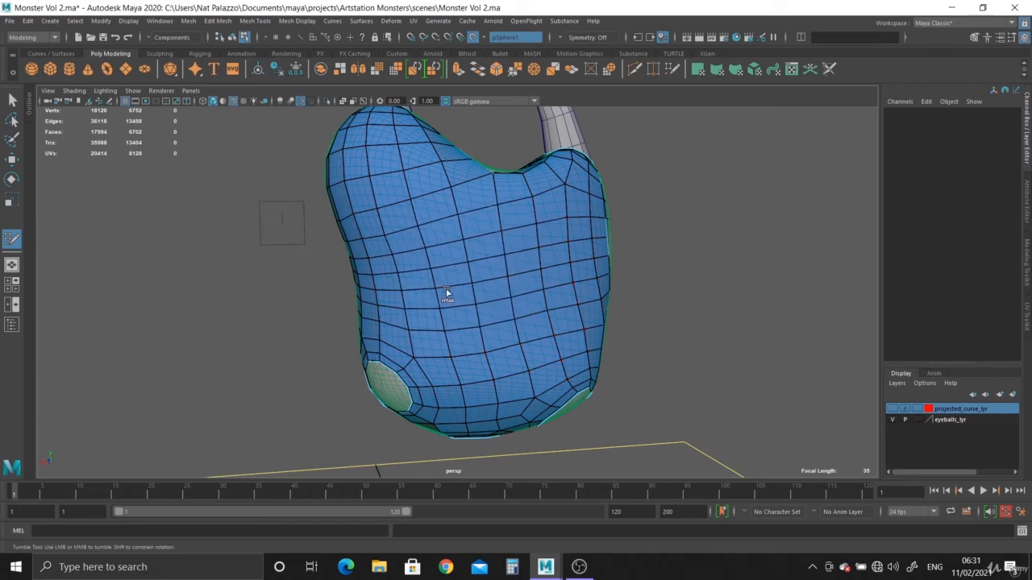
left_click_drag(446, 293, 394, 248, "shift")
left_click_drag(520, 312, 470, 317, "alt")
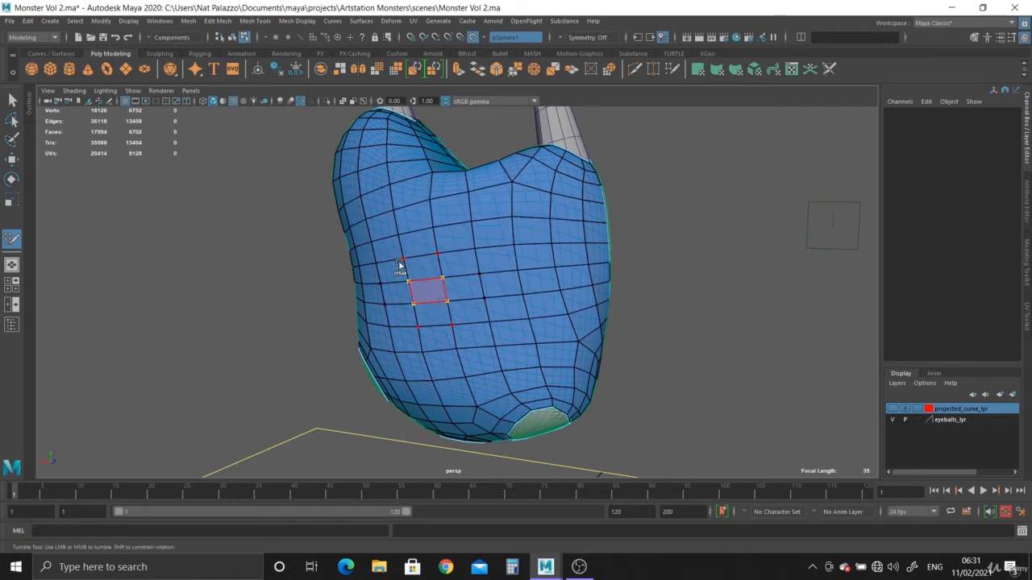
Step: Examine the quad flow around the whole body, including the back, both sides, stalk bases and bottom holes
left_click_drag(400, 266, 484, 290, "alt")
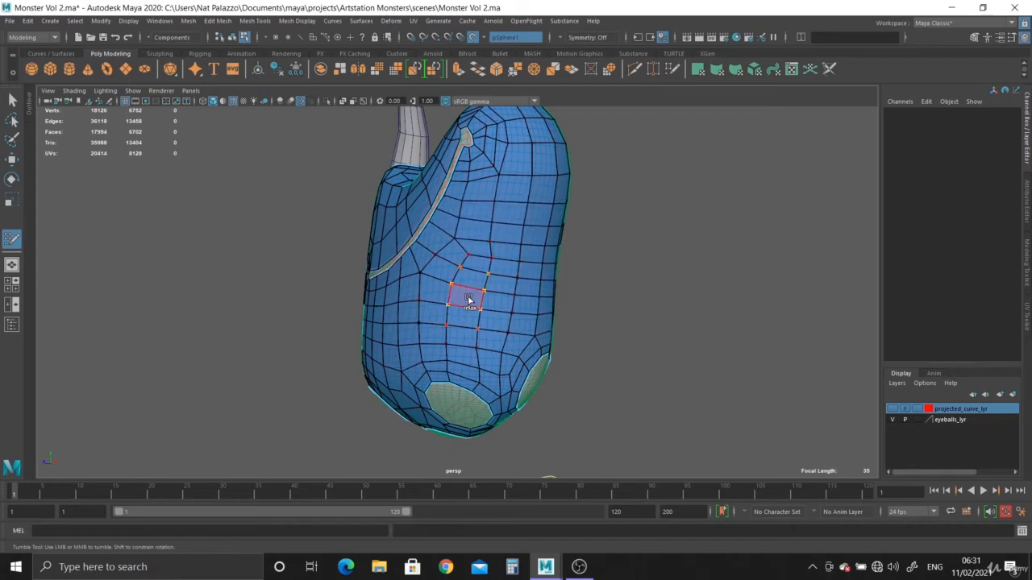
left_click_drag(473, 301, 541, 305, "alt")
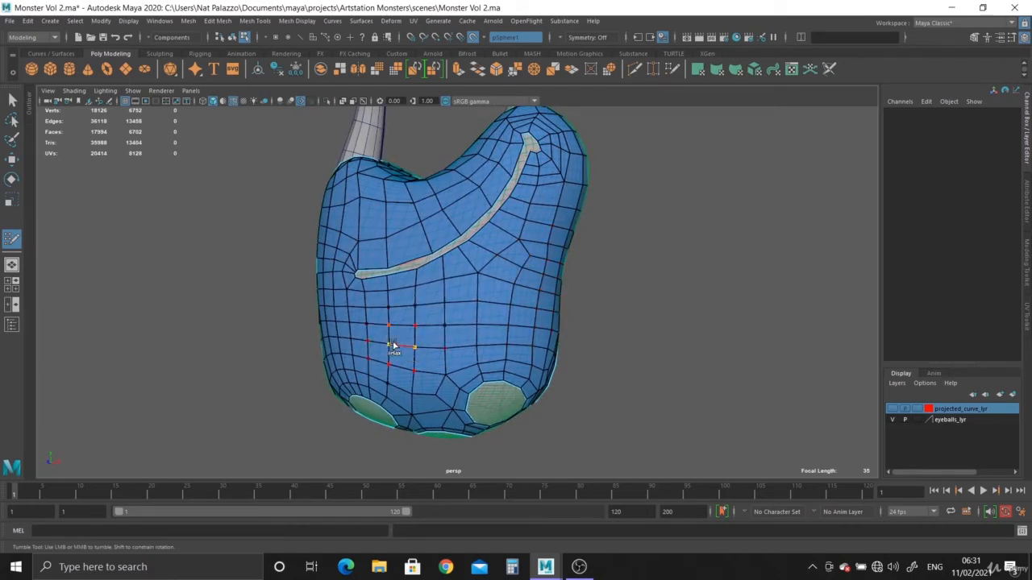
left_click_drag(392, 350, 449, 333, "alt")
mouse_move(353, 299)
left_mouse_down("alt")
mouse_move(390, 313)
mouse_move(372, 299)
left_mouse_up("alt")
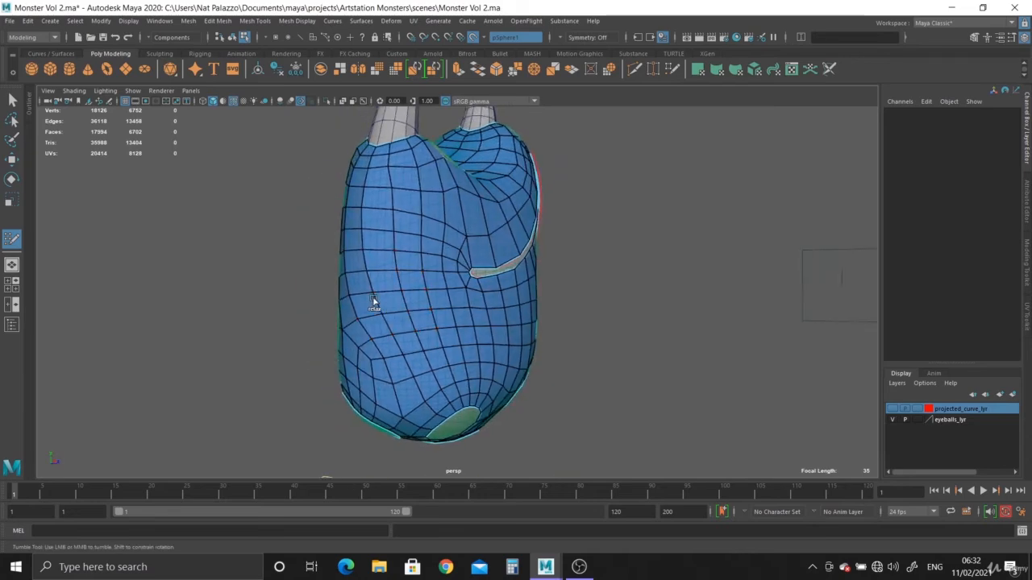
left_click_drag(369, 351, 477, 309, "alt")
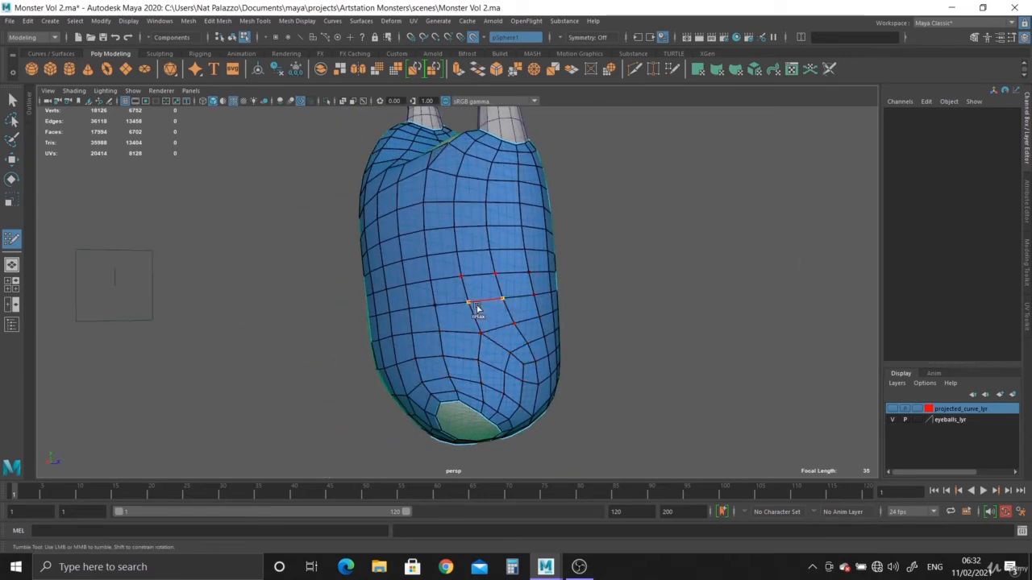
left_click_drag(468, 258, 527, 282, "alt")
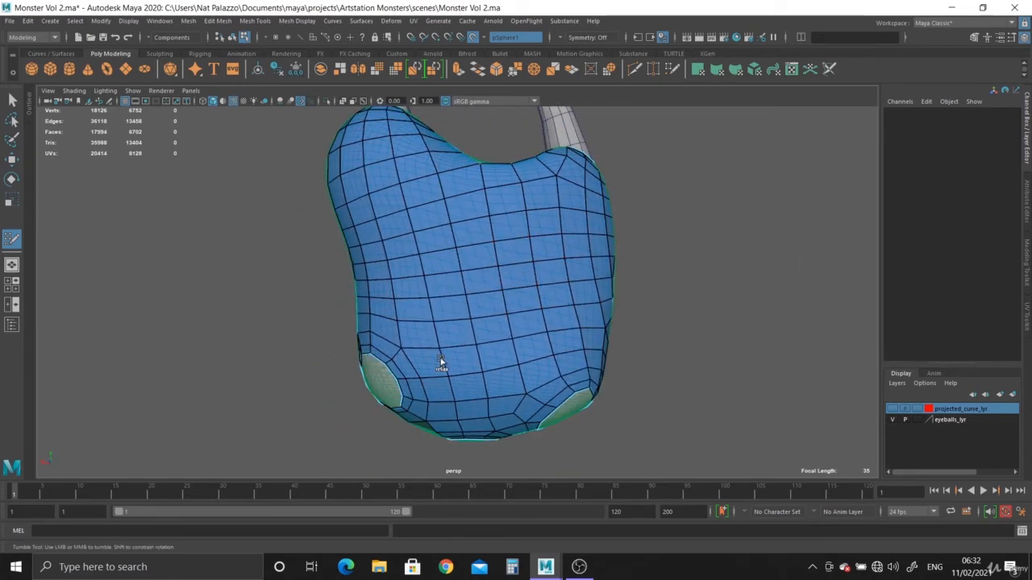
left_click_drag(441, 363, 436, 251, "alt")
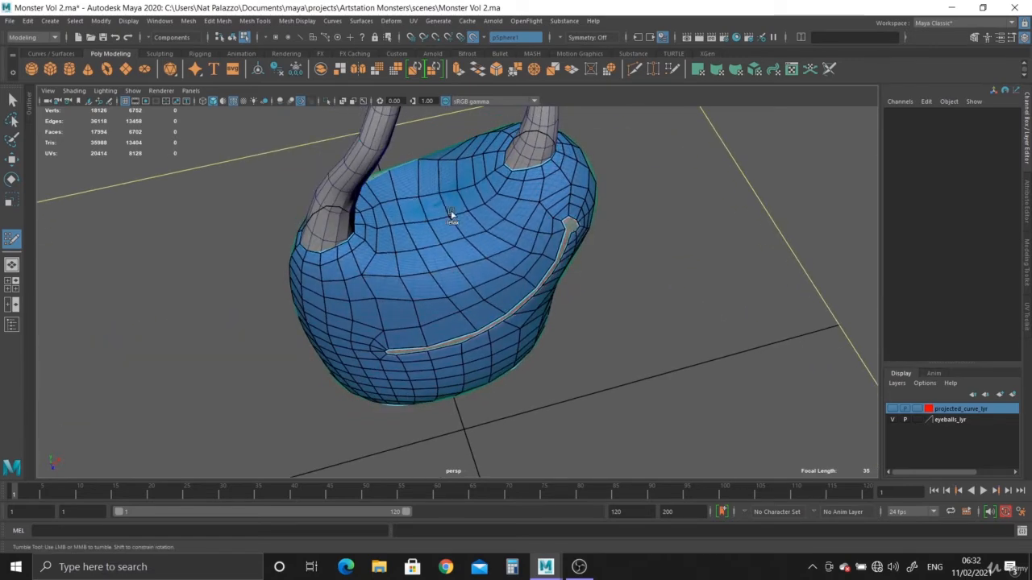
left_click_drag(451, 216, 531, 278, "alt")
left_click_drag(482, 336, 518, 329, "alt")
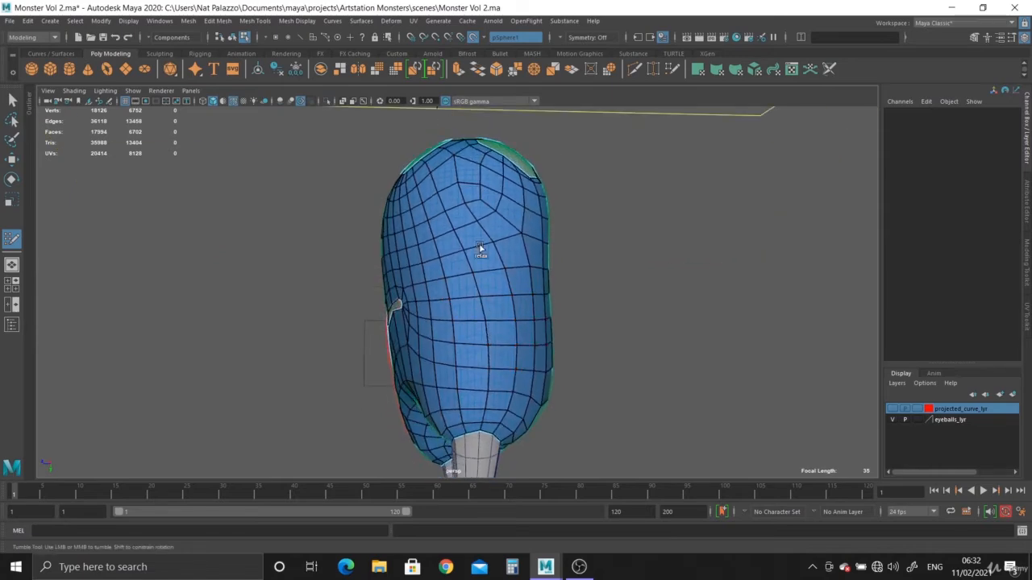
left_click_drag(494, 275, 437, 250, "alt")
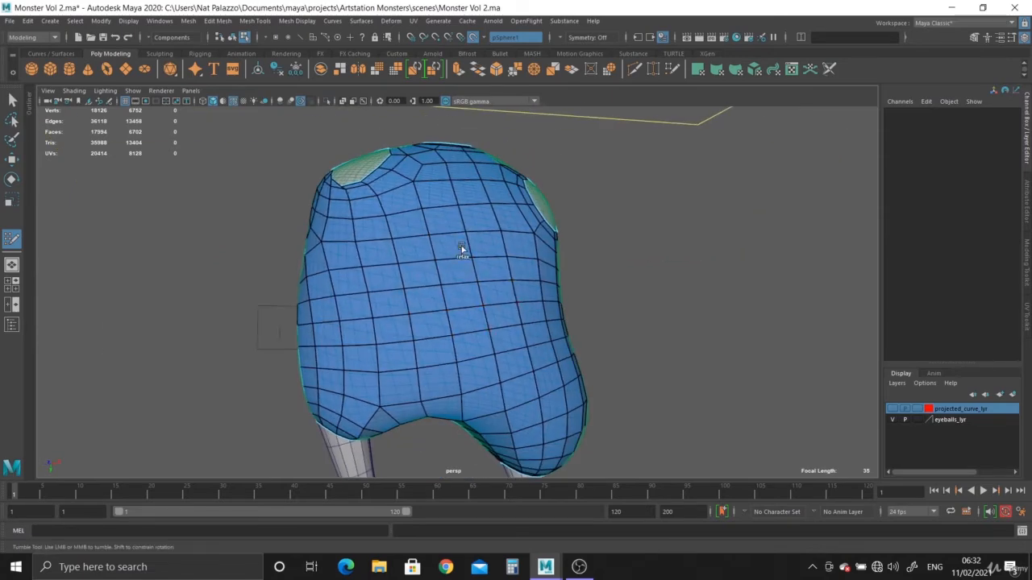
left_click_drag(434, 288, 448, 257, "alt")
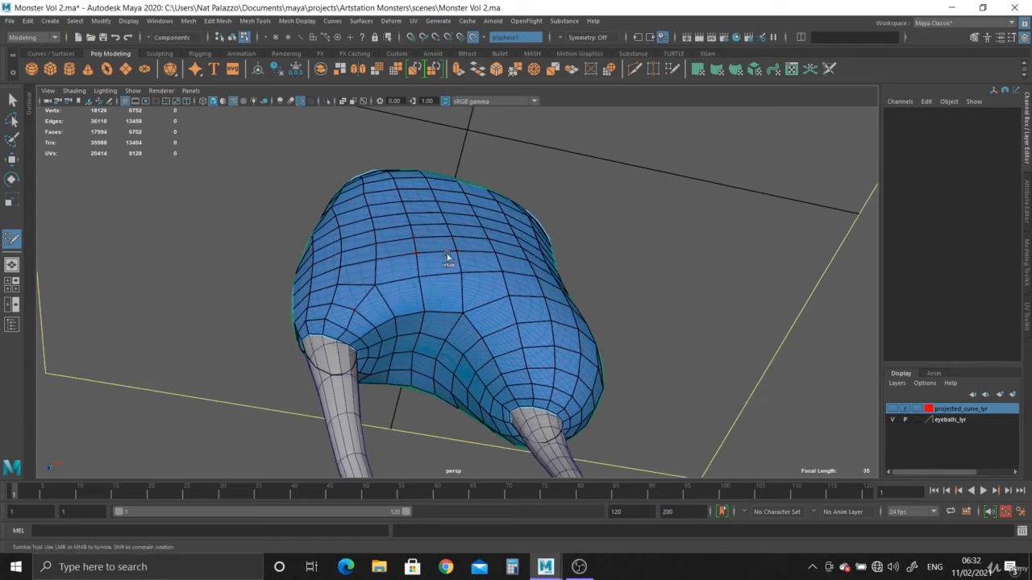
left_click_drag(503, 238, 457, 310, "alt")
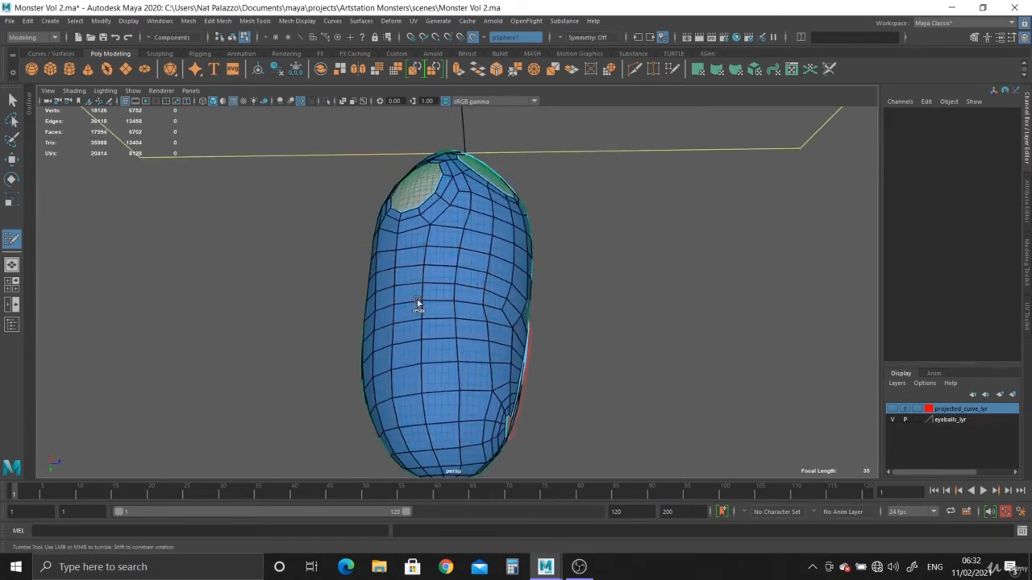
left_click_drag(419, 306, 512, 327, "alt")
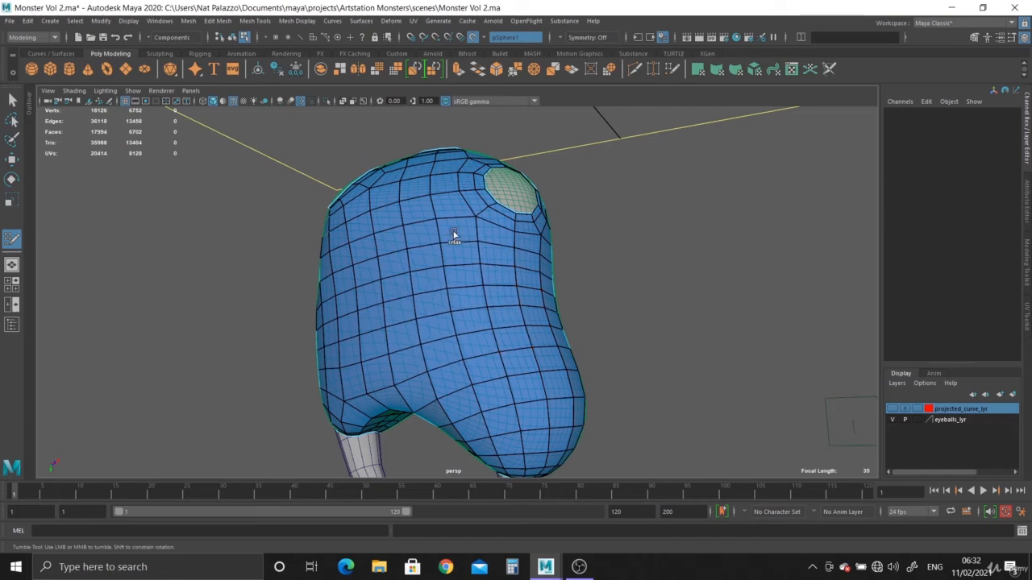
left_click_drag(433, 192, 386, 265, "alt")
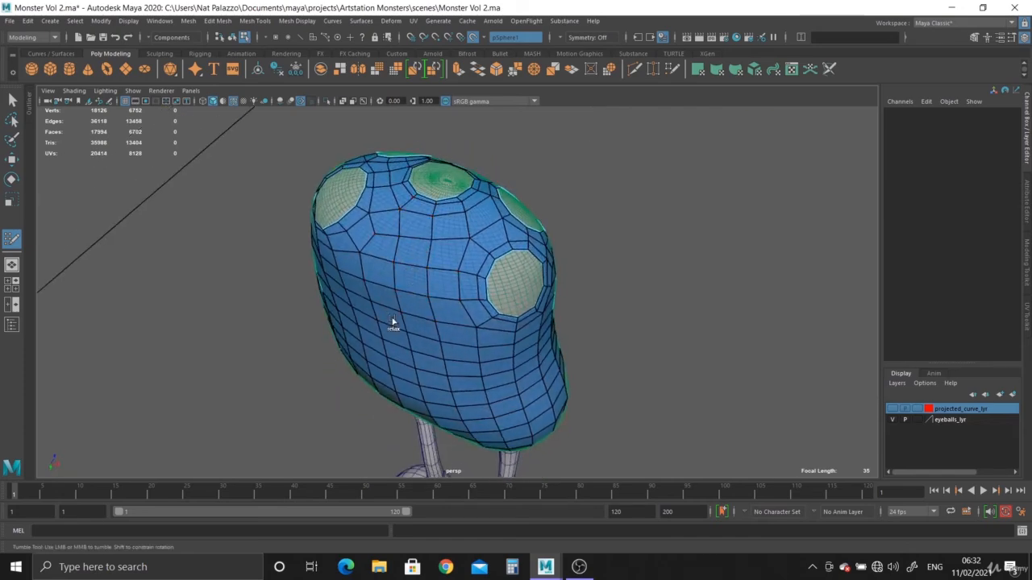
left_click_drag(393, 322, 514, 321, "alt")
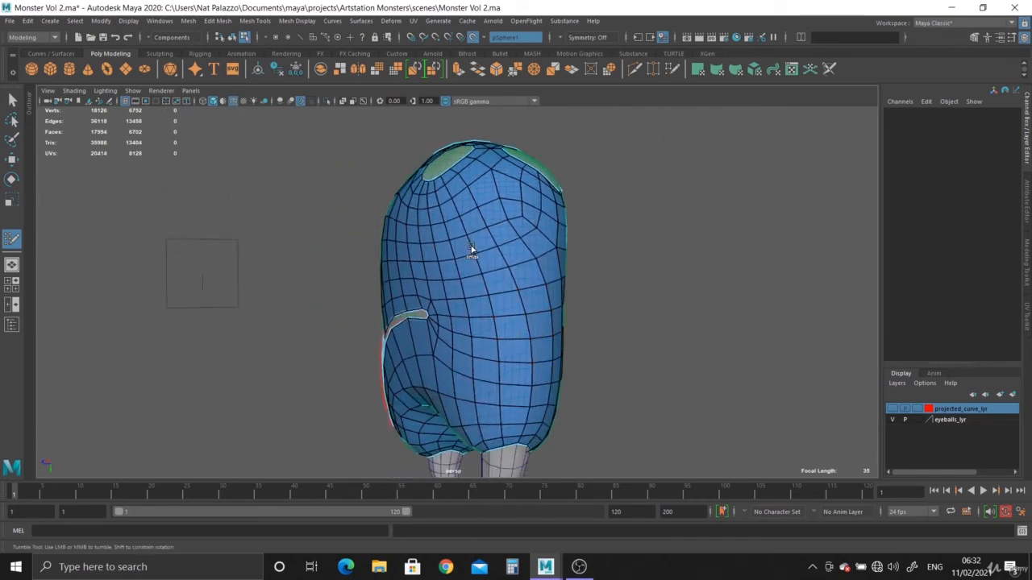
left_click_drag(472, 253, 548, 244, "alt")
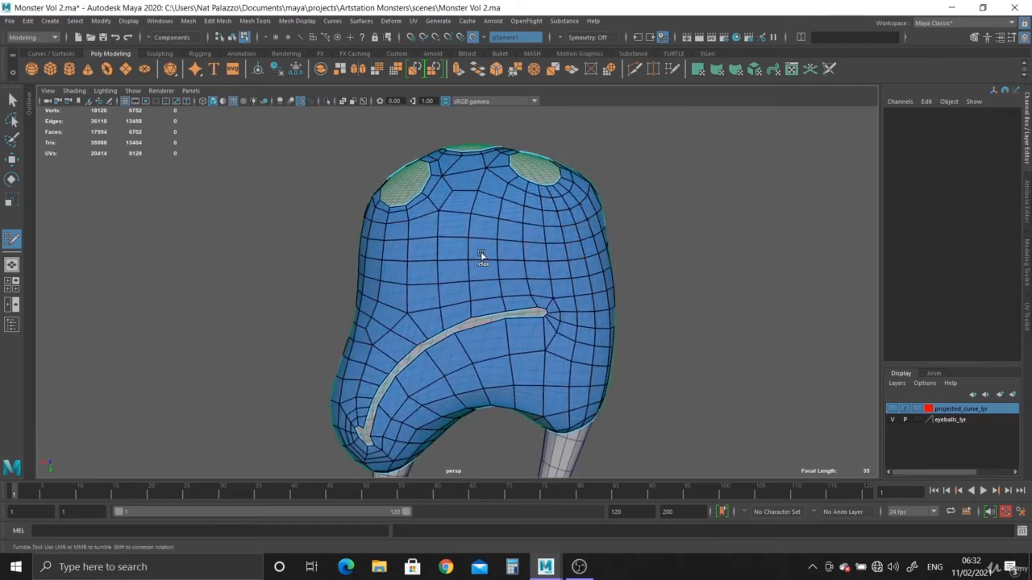
left_click_drag(421, 279, 447, 262, "alt")
left_click_drag(418, 321, 449, 330, "alt")
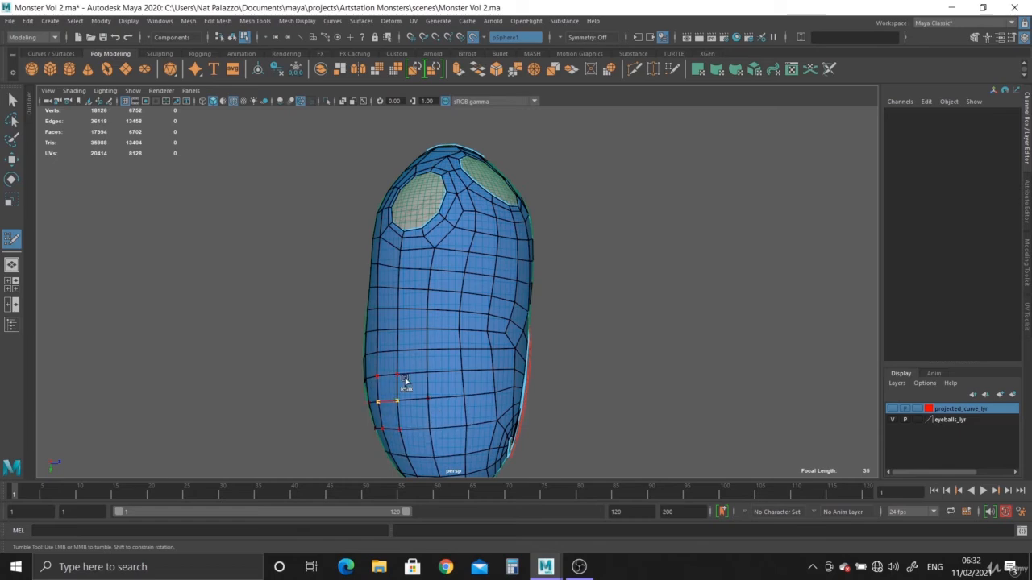
left_click_drag(406, 382, 499, 383, "alt")
left_click_drag(415, 376, 517, 318, "alt")
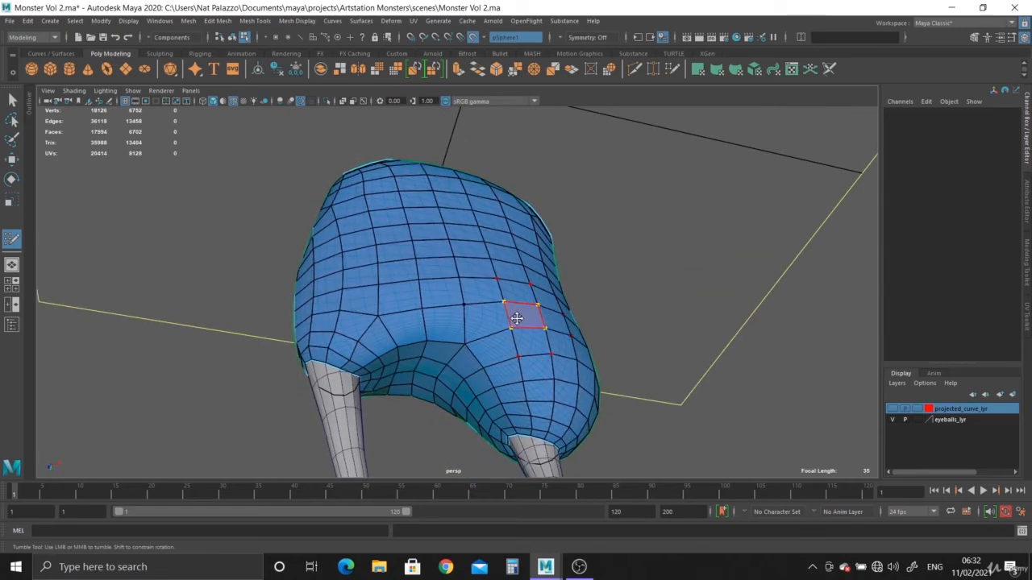
left_click_drag(425, 345, 457, 242, "alt")
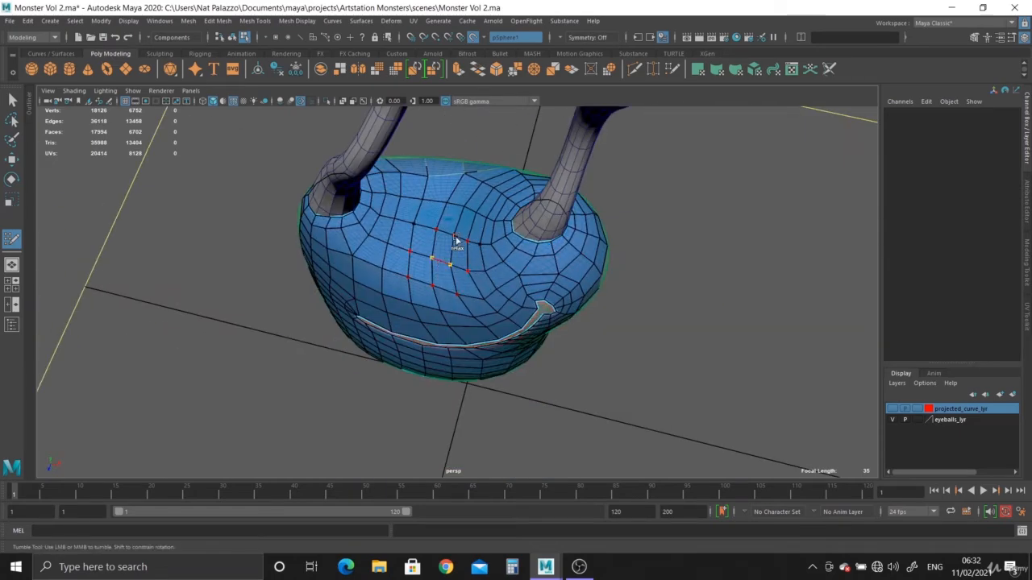
left_click_drag(411, 281, 464, 252, "alt")
mouse_move(348, 366)
left_mouse_down("alt")
mouse_move(404, 299)
mouse_move(509, 304)
left_mouse_up("alt")
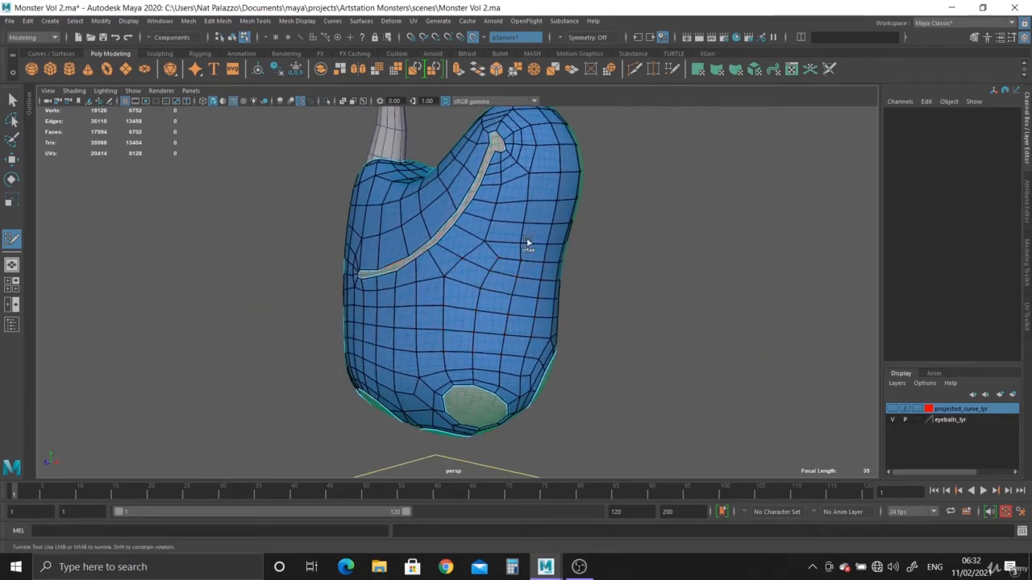
mouse_move(562, 188)
left_mouse_down("alt")
mouse_move(521, 249)
mouse_move(510, 221)
left_mouse_up("alt")
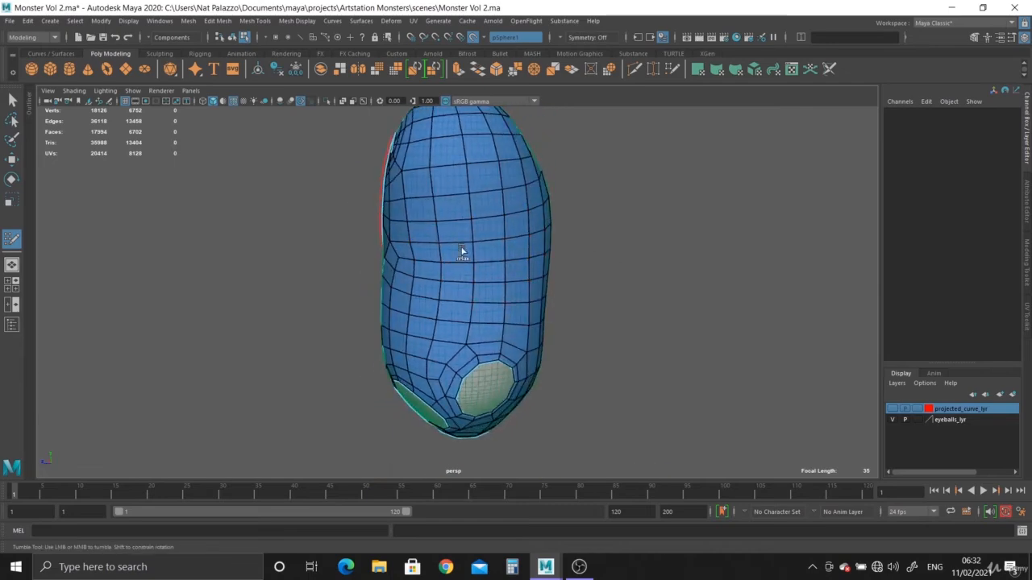
left_click_drag(463, 305, 442, 303, "alt")
mouse_move(516, 309)
left_mouse_down("alt")
mouse_move(534, 311)
mouse_move(465, 353)
mouse_move(527, 358)
mouse_move(442, 373)
mouse_move(616, 277)
mouse_move(708, 124)
mouse_move(708, 164)
mouse_move(613, 318)
mouse_move(433, 293)
mouse_move(502, 299)
mouse_move(502, 346)
left_mouse_up("alt")
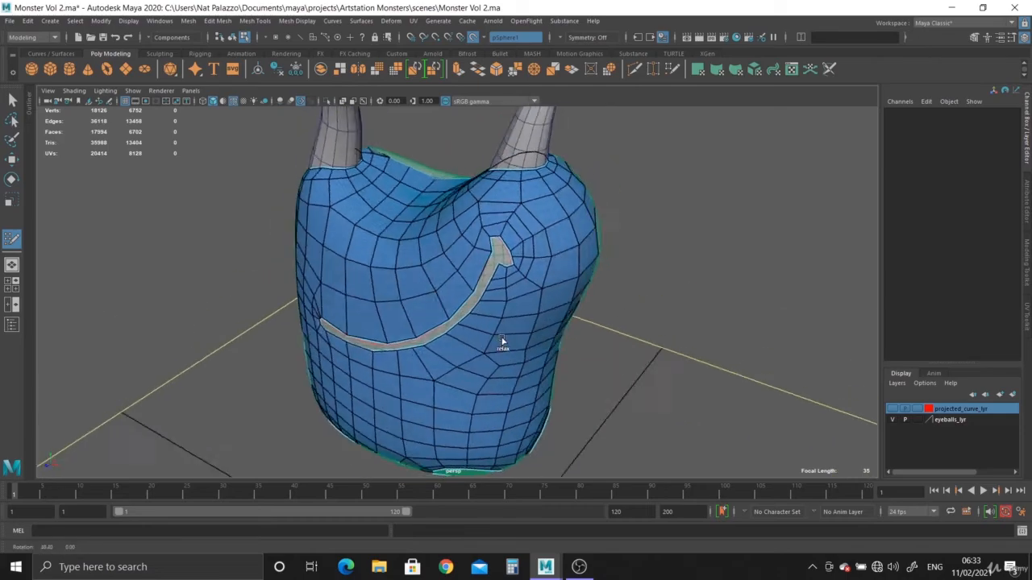
Step: Examine the topology up close around the bottom holes, along the slit and between the stalks
right_click_drag(502, 346, 548, 359, "alt")
left_click_drag(547, 359, 478, 323, "alt")
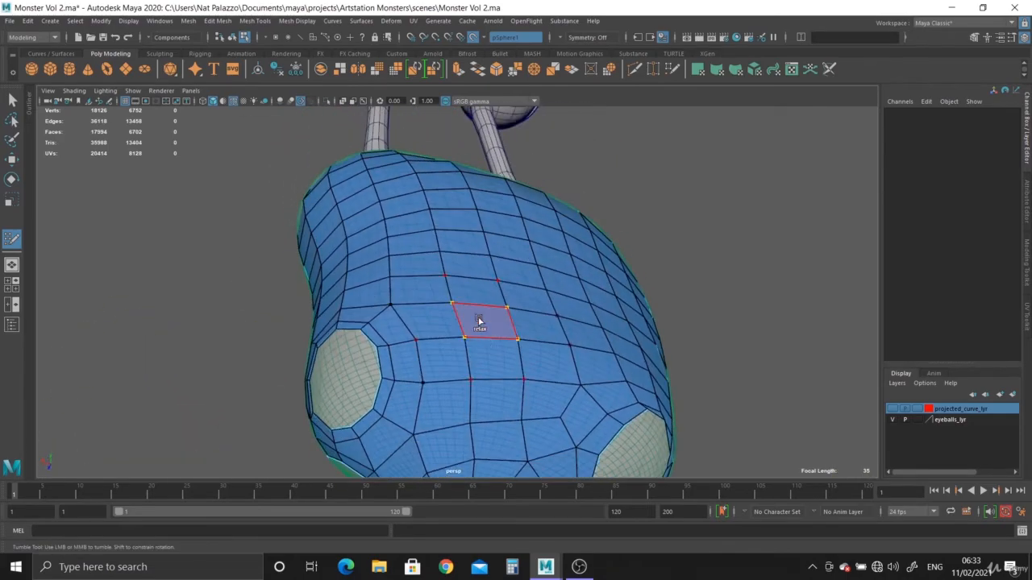
middle_click_drag(479, 323, 511, 324, "alt")
left_click_drag(512, 324, 562, 230, "alt")
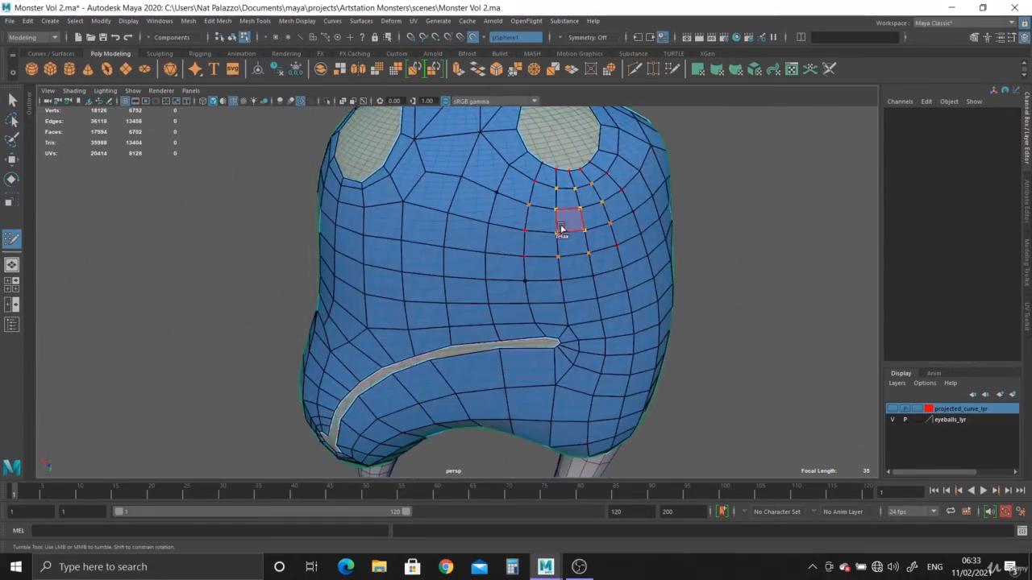
left_click_drag(408, 281, 487, 337, "alt")
left_click_drag(429, 365, 391, 355, "alt")
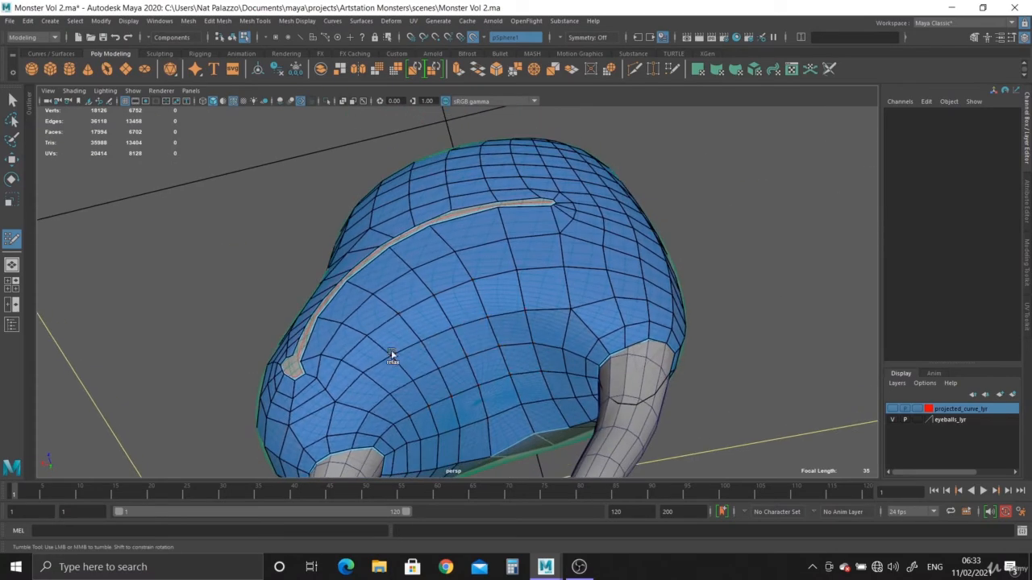
left_click_drag(458, 408, 532, 287, "alt")
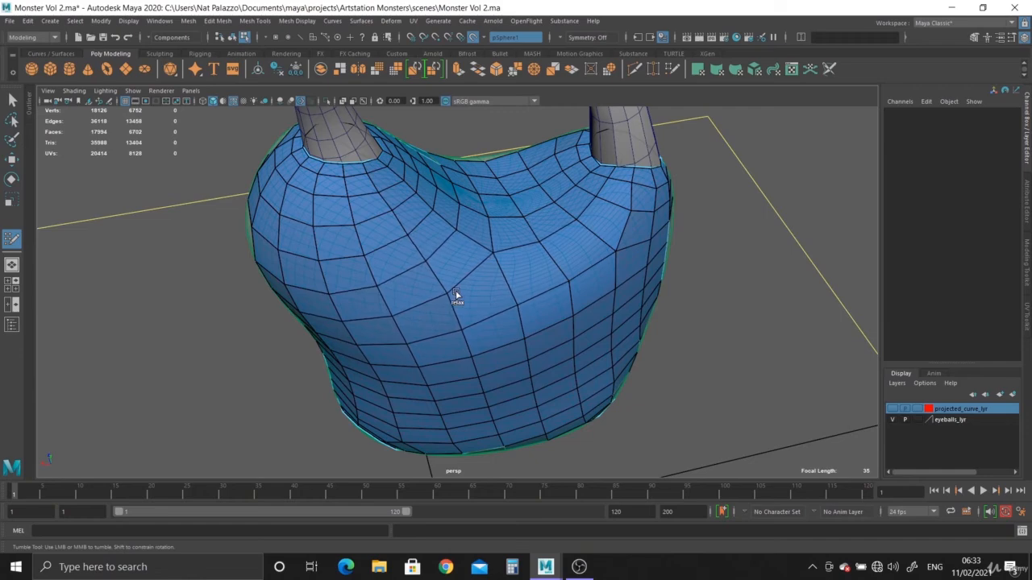
left_click_drag(312, 250, 385, 282, "alt")
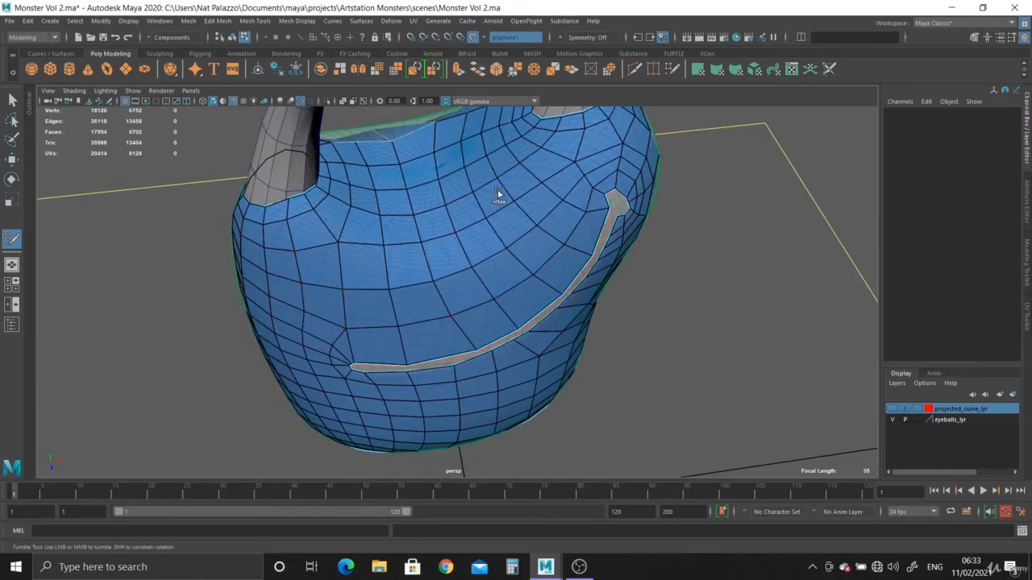
left_click_drag(495, 196, 515, 323, "alt")
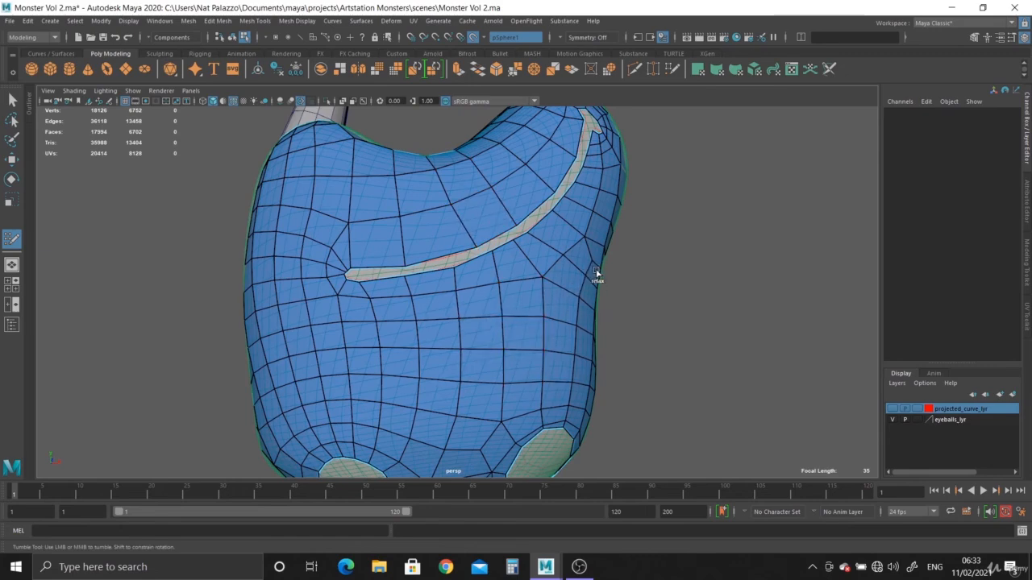
Step: Reposition the upper rim vertices of the round bottom hole to even out its border and the surrounding quads
left_click_drag(596, 274, 479, 302, "alt")
left_click_drag(518, 274, 518, 348, "alt")
left_click_drag(516, 312, 497, 191, "alt")
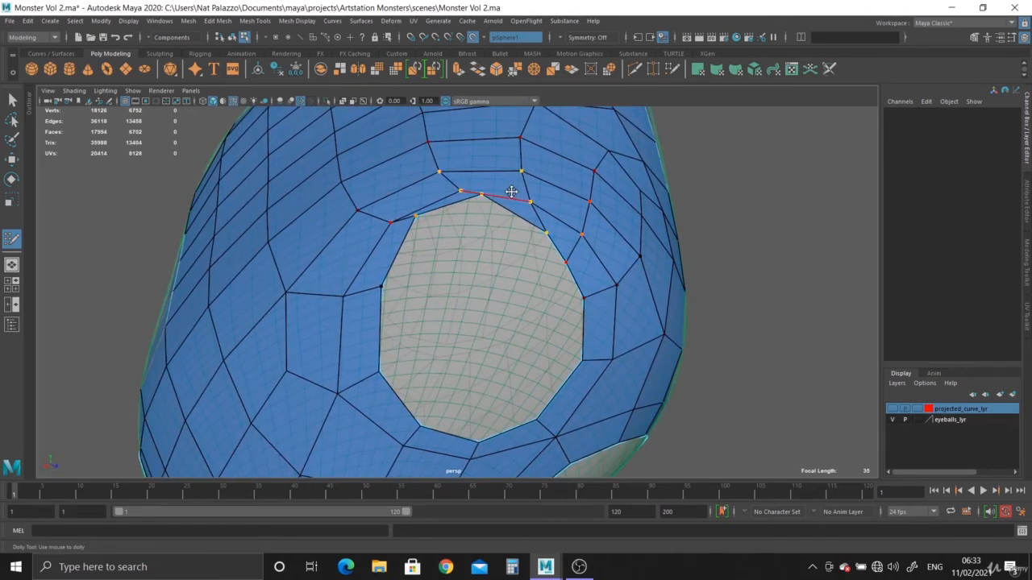
right_click_drag(491, 193, 513, 182, "alt")
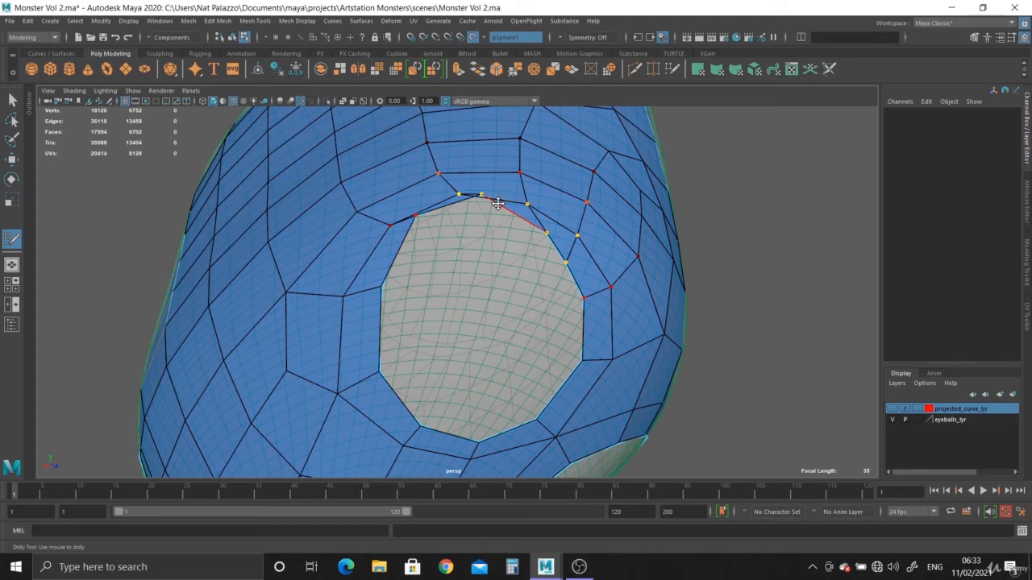
left_click_drag(483, 195, 479, 209)
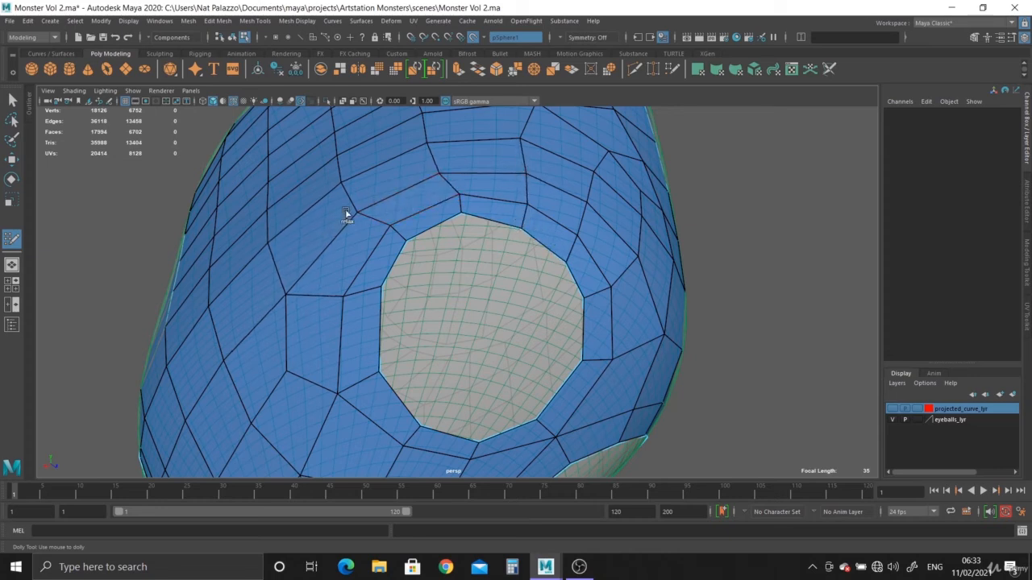
Step: Relax the quads around the upper rim of the round bottom hole to smooth its border
mouse_move(461, 170)
left_mouse_down("shift")
mouse_move(460, 202)
mouse_move(398, 233)
mouse_move(484, 199)
mouse_move(573, 285)
mouse_move(573, 369)
left_mouse_up("shift")
left_click(484, 435, "shift")
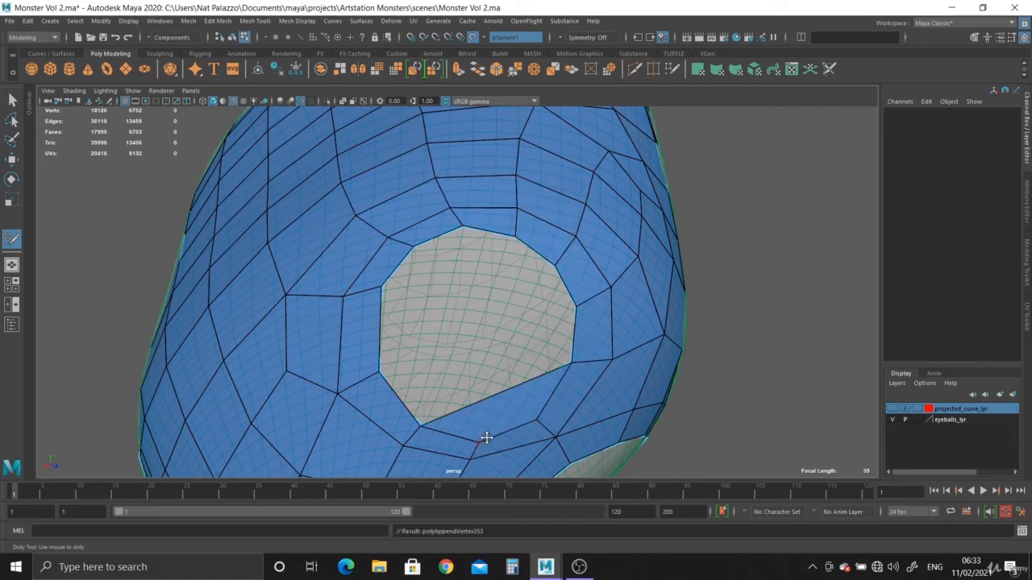
mouse_move(484, 421)
left_mouse_down("alt")
mouse_move(449, 357)
mouse_move(511, 376)
mouse_move(521, 391)
mouse_move(634, 452)
mouse_move(435, 347)
mouse_move(452, 301)
mouse_move(524, 315)
mouse_move(599, 295)
mouse_move(613, 339)
left_mouse_up("alt")
middle_click_drag(612, 337, 645, 330, "alt")
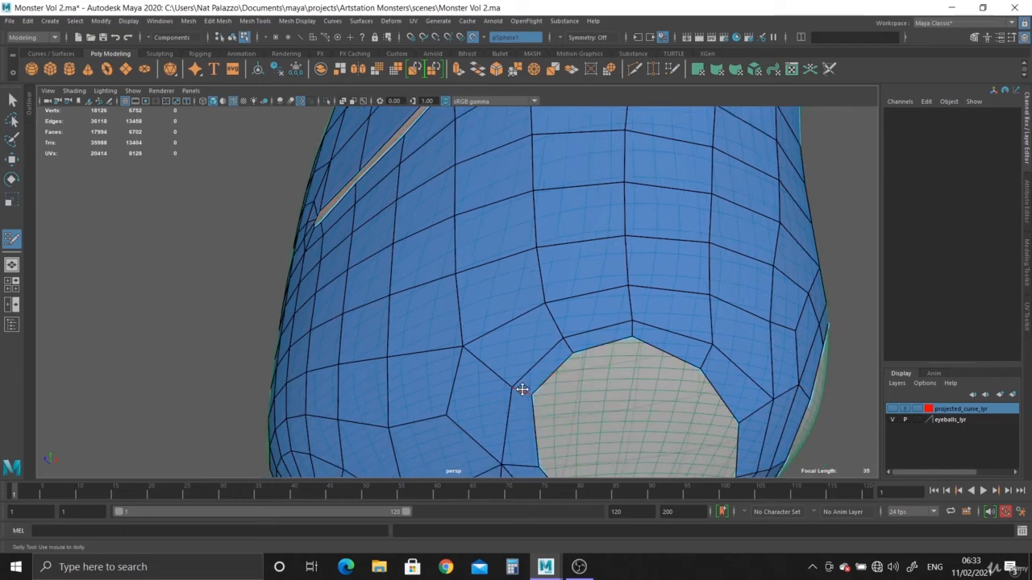
Step: Reposition the border vertices of the central bottom hole to round out its outline
middle_click_drag(532, 407, 552, 297, "alt")
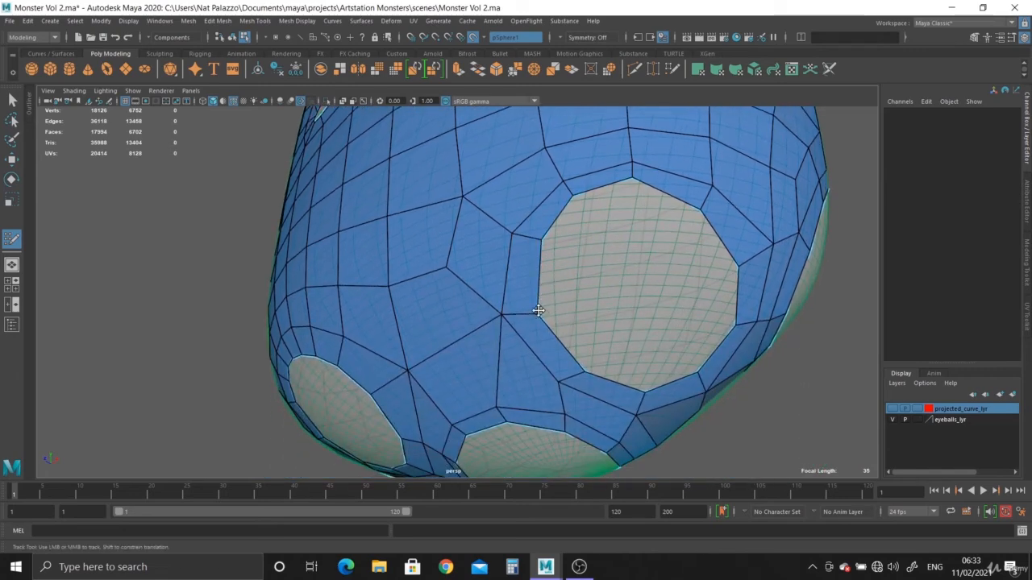
left_click_drag(573, 365, 451, 232, "alt")
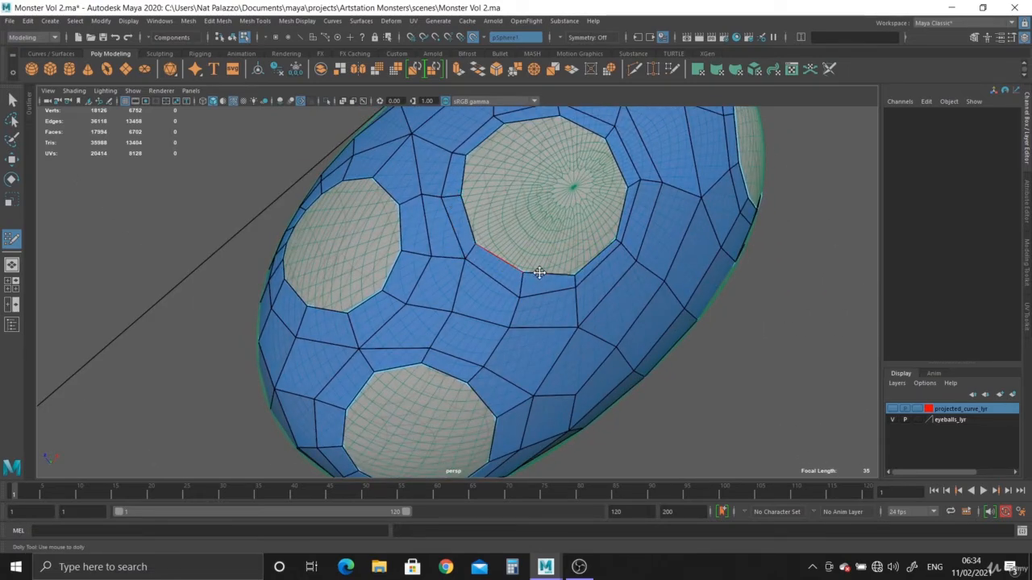
left_click_drag(573, 275, 563, 270)
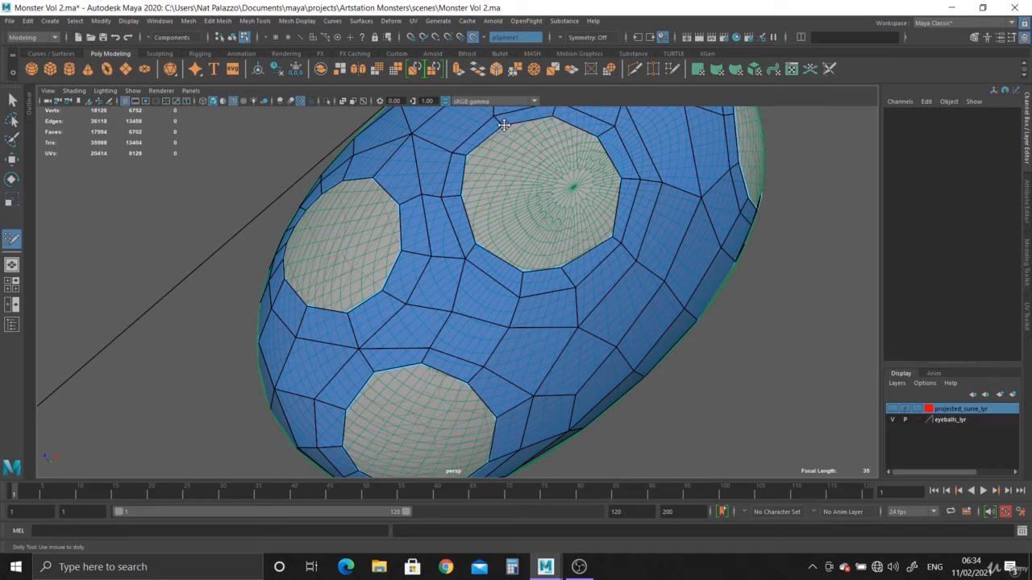
Step: Relax the border and surrounding quads of the front bottom hole beside the central one
left_click_drag(503, 128, 408, 233, "alt")
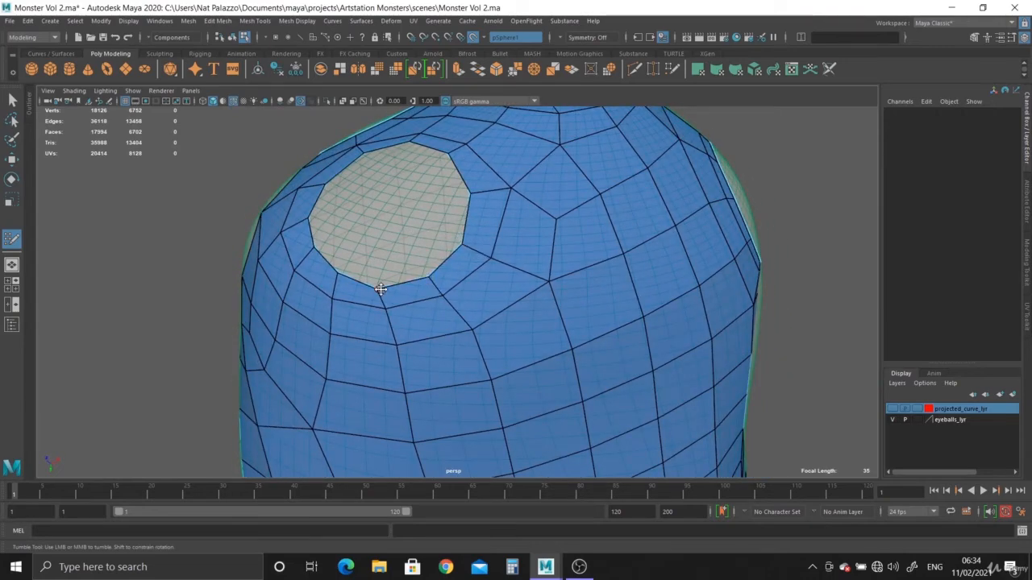
left_click_drag(343, 272, 369, 285, "alt")
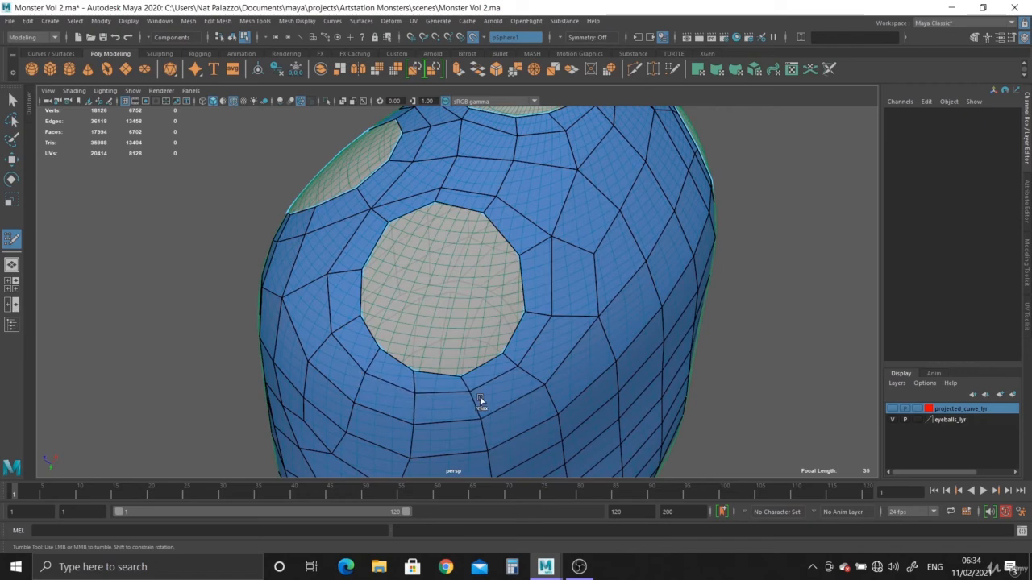
mouse_move(466, 377)
left_mouse_down("shift")
mouse_move(433, 375)
mouse_move(374, 334)
mouse_move(374, 231)
mouse_move(507, 191)
mouse_move(601, 278)
left_mouse_up("shift")
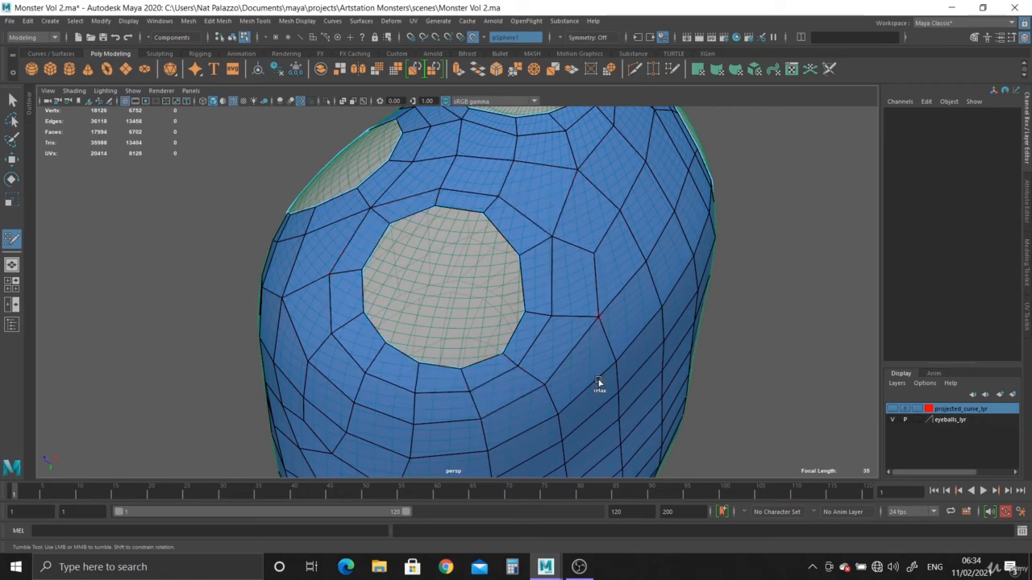
Step: Leave Quad Draw, turn off the live surface and select the sculpted body in object mode
left_click_drag(599, 383, 541, 336, "alt")
left_click_drag(360, 368, 491, 382, "alt")
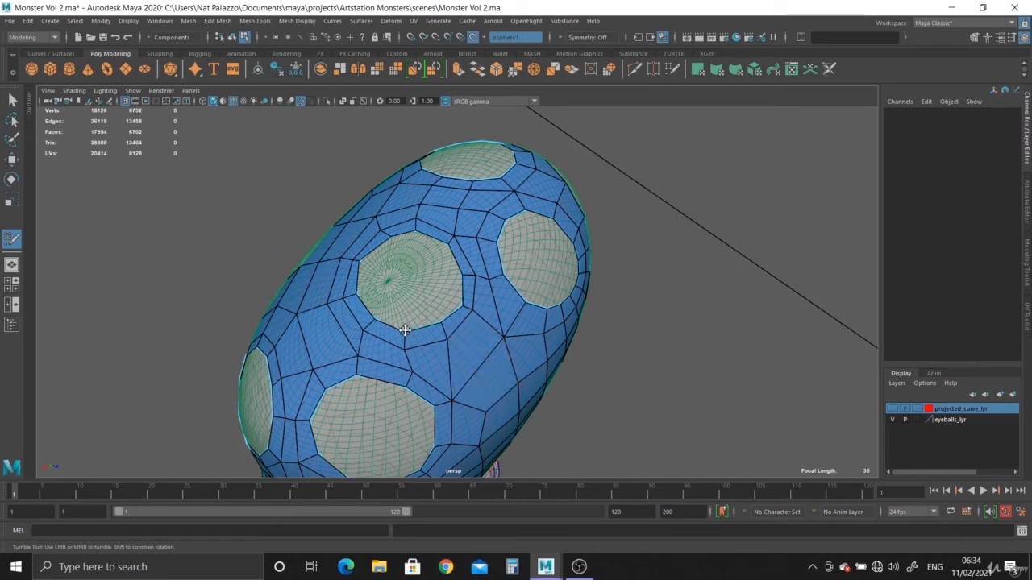
left_click_drag(497, 396, 403, 419, "alt")
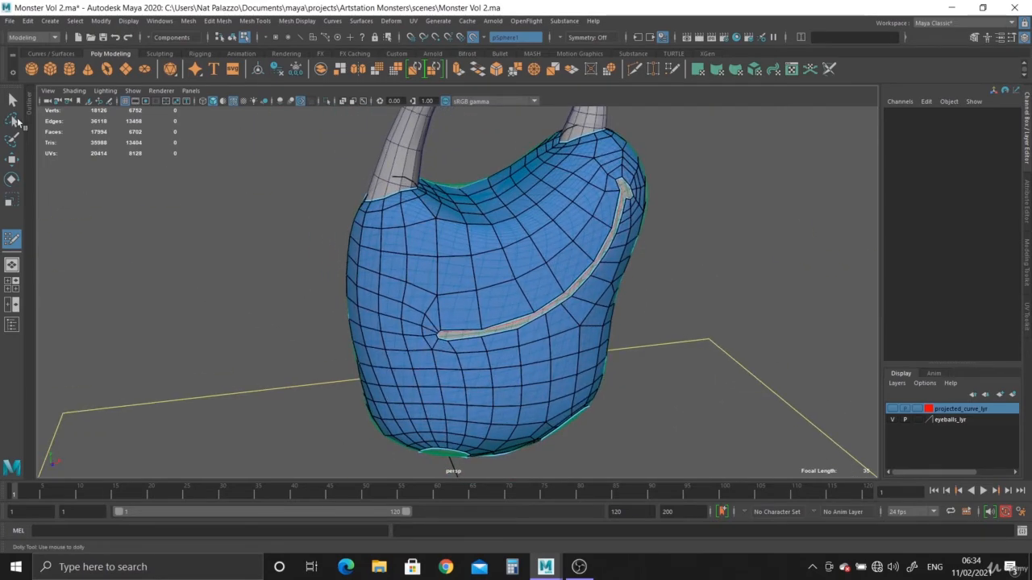
left_click(12, 98)
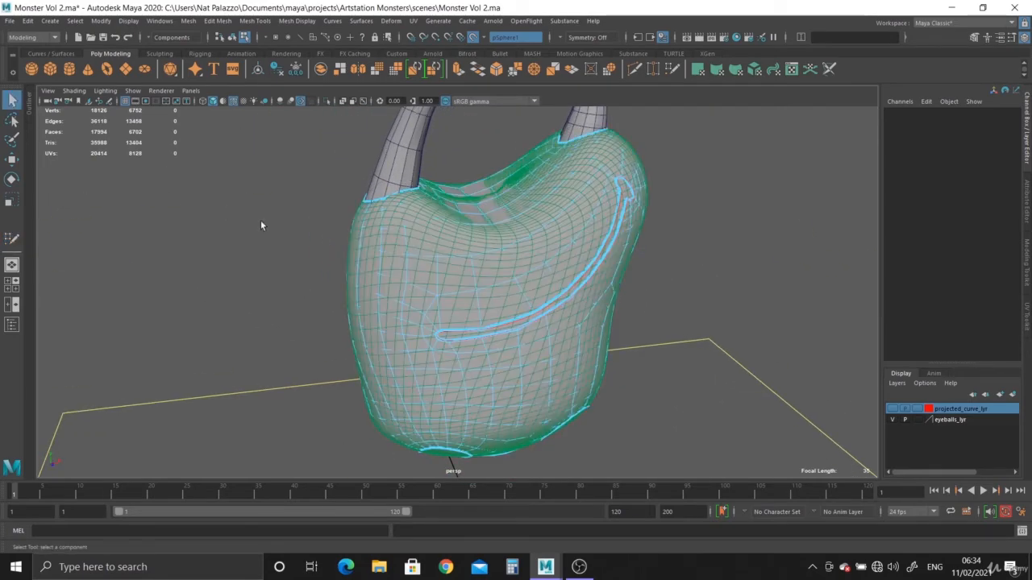
left_click(473, 37)
right_click_drag(532, 245, 568, 221)
left_click(586, 264)
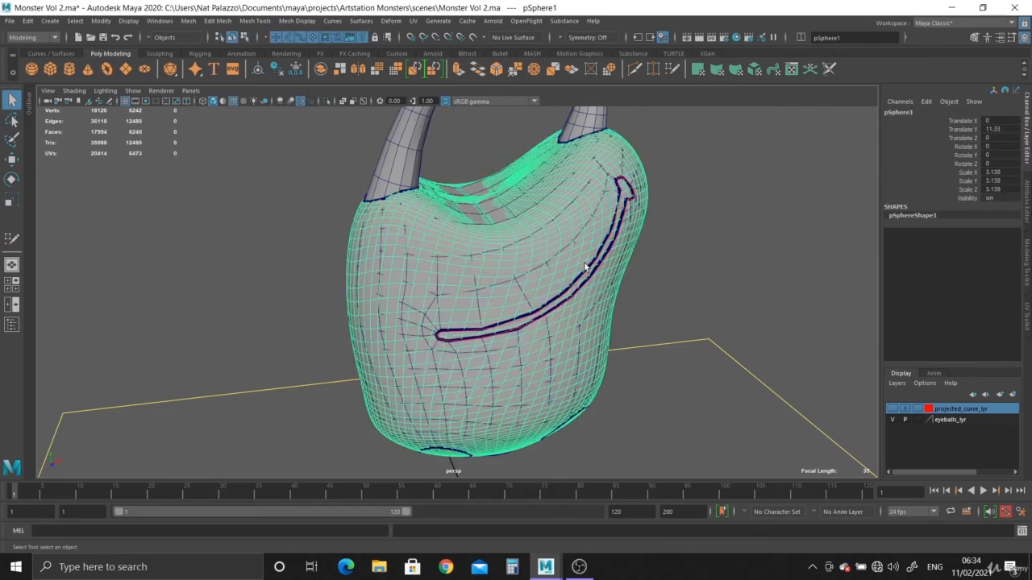
Step: Try moving the sculpted body off to the side of the retopologized mesh, and undo the move
left_click_drag(586, 264, 508, 262, "alt")
middle_click_drag(508, 262, 432, 258, "alt")
left_click_drag(433, 257, 452, 255, "alt")
key("w")
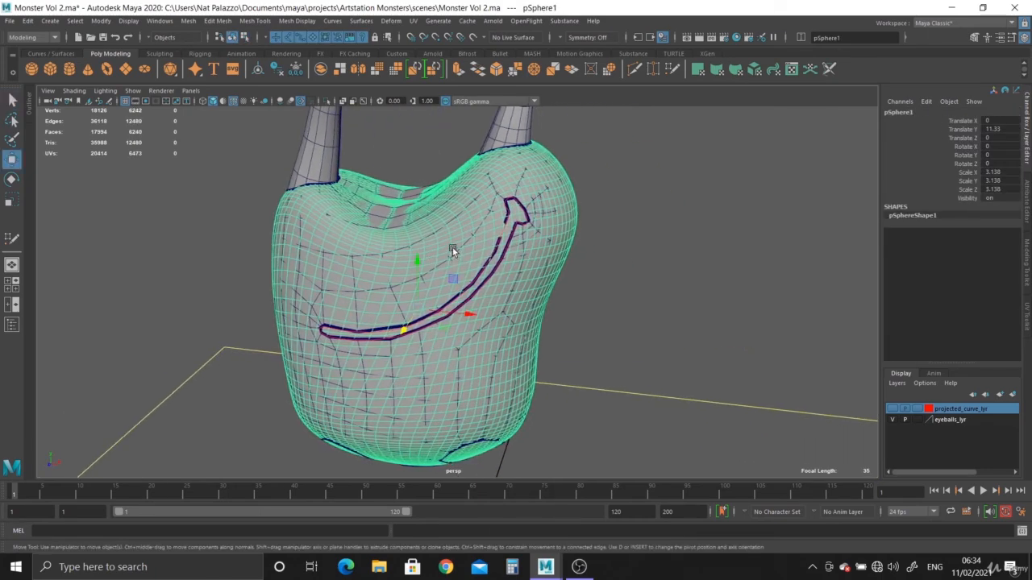
left_click_drag(418, 318, 605, 289)
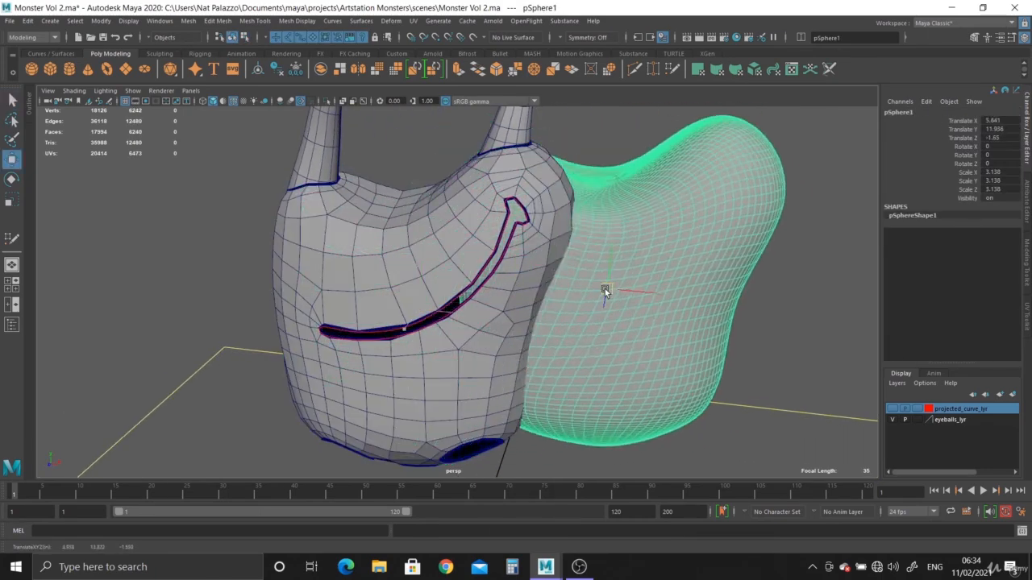
key("ctrl+z")
Step: Put the sculpted body on a new hidden display layer named make_live_geo_lyr
scroll(555, 327, "down", 3)
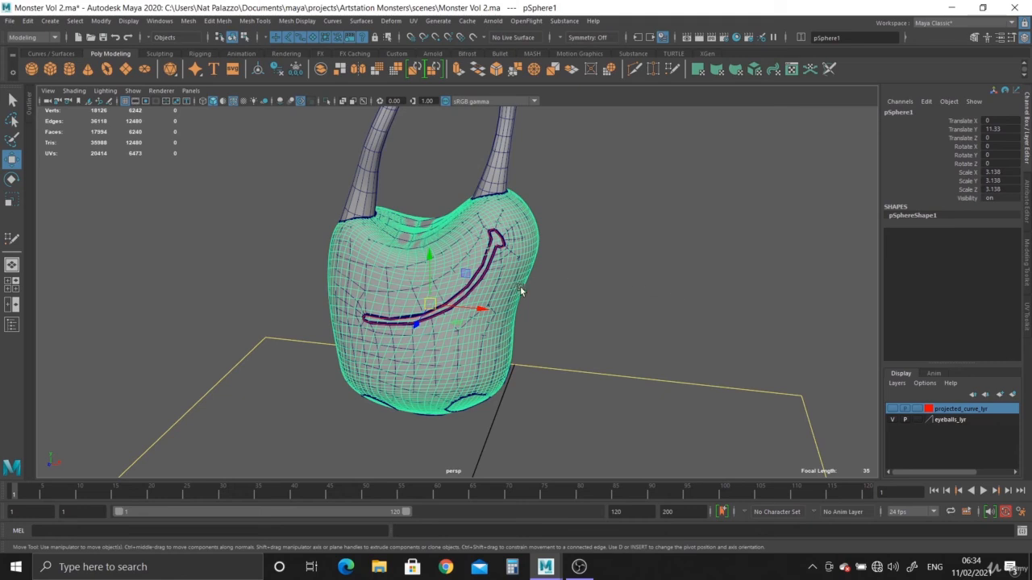
left_click(1012, 394)
left_click(892, 409)
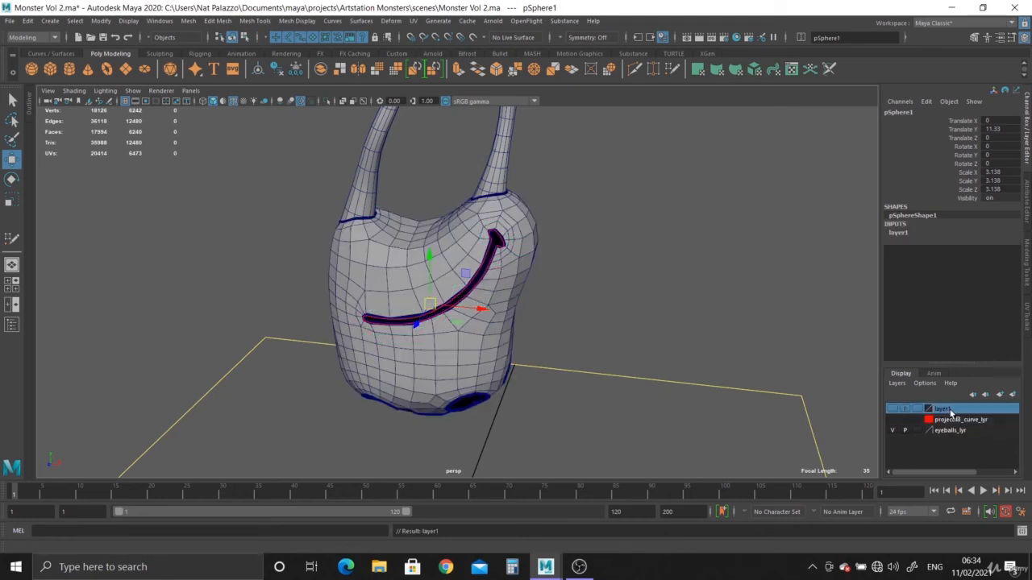
double_click(944, 409)
left_click_drag(416, 216, 271, 215)
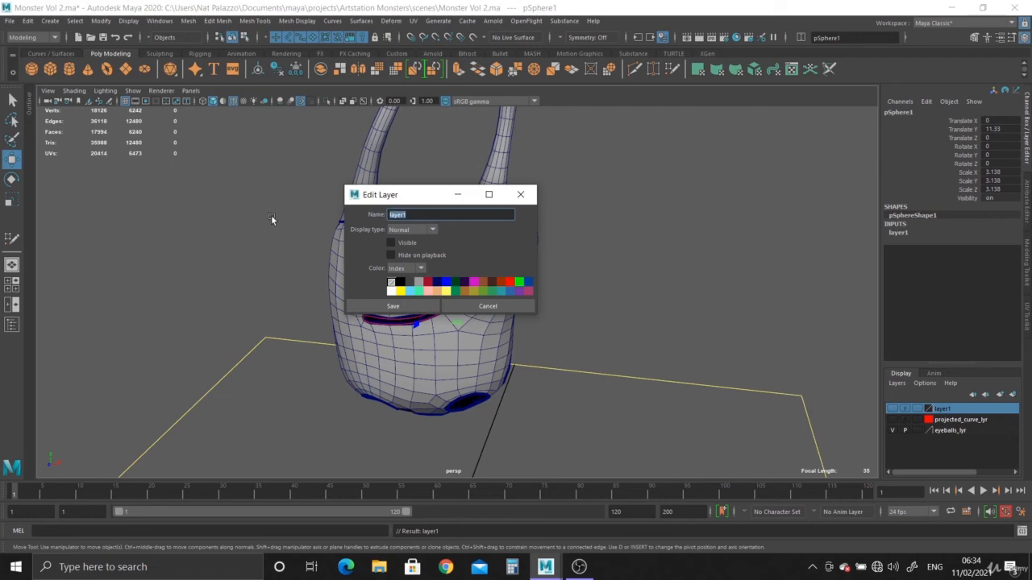
type("make_live_geo_l")
left_click(392, 307)
left_click(709, 334)
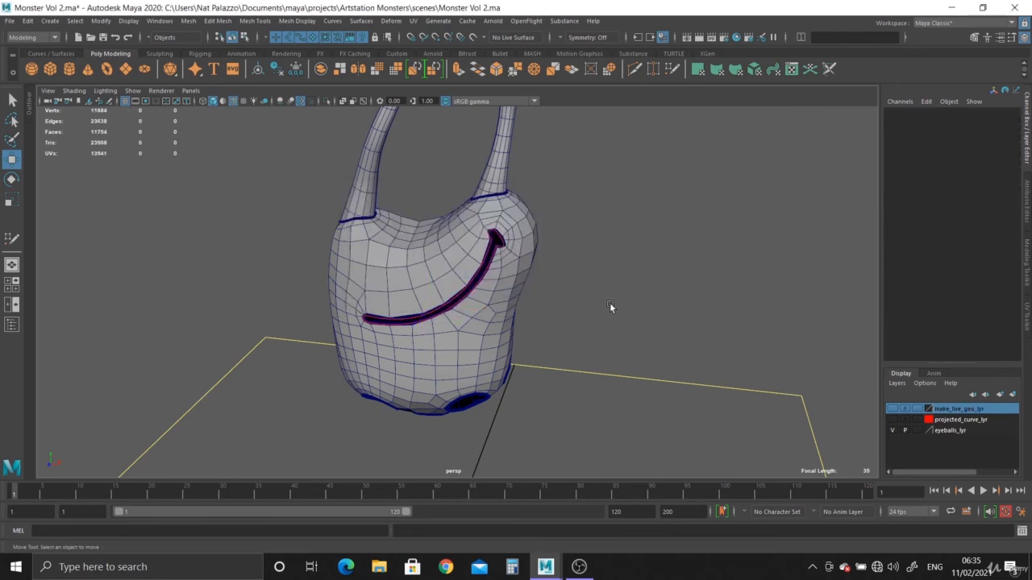
Step: Delete the projected curve that runs around the body's mouth slit
scroll(588, 323, "up", 5)
left_click(496, 280)
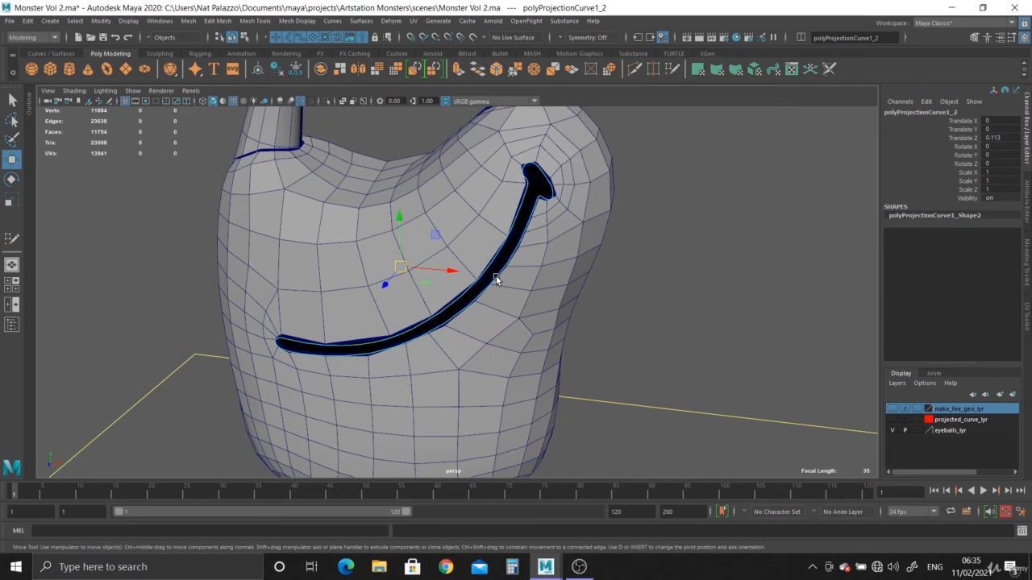
key("Delete")
Step: Delete the construction history of the retopologized body mesh and save the scene
right_click_drag(583, 315, 282, 279, "alt")
left_click_drag(281, 279, 399, 289, "alt")
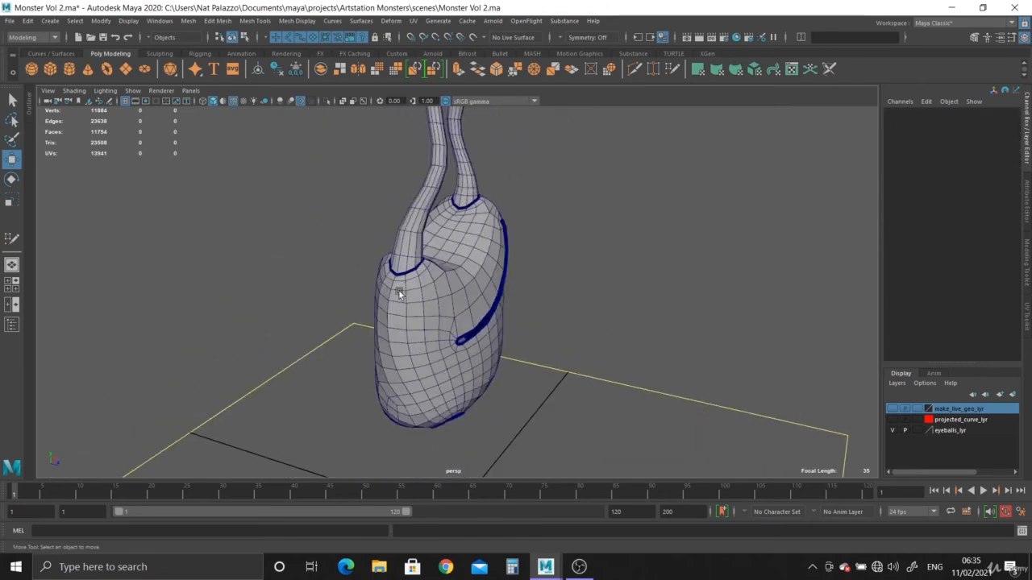
right_click_drag(447, 284, 500, 256)
scroll(956, 266, "down", 10)
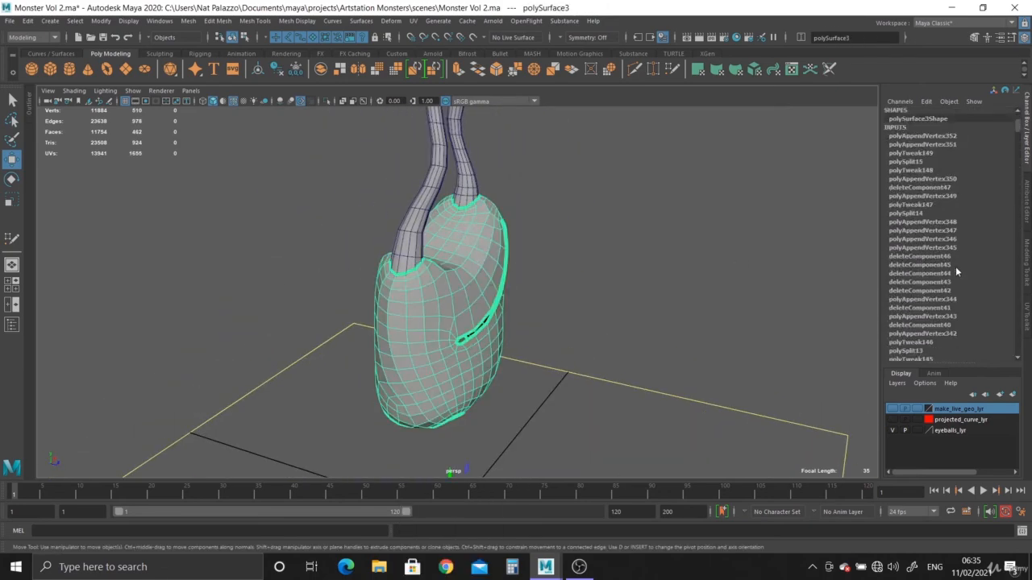
left_click(276, 69)
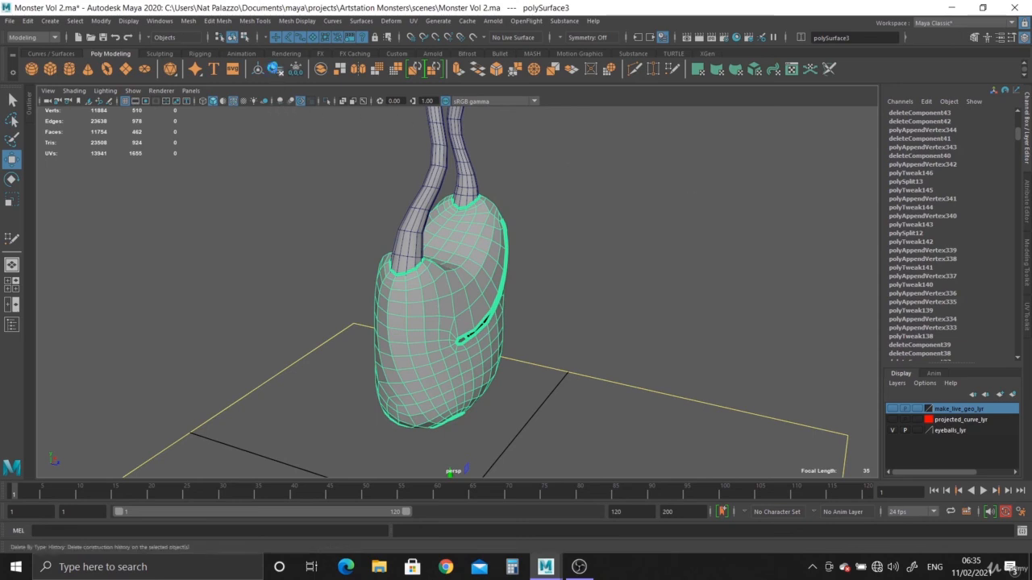
key("ctrl+s")
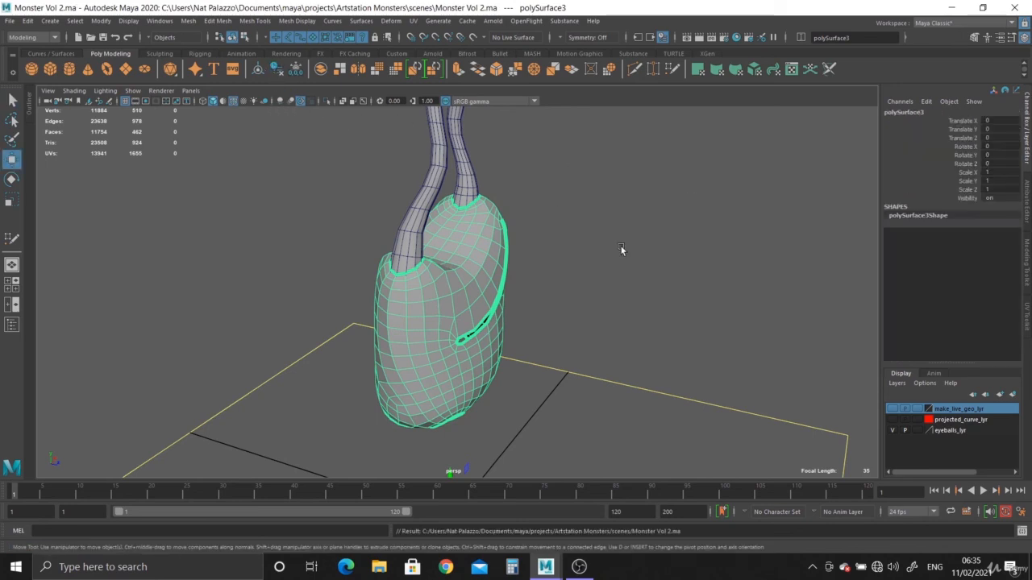
Step: Check the retopologized body in smooth mesh preview without wireframe, and return it to the unsmoothed wireframe display
key("3")
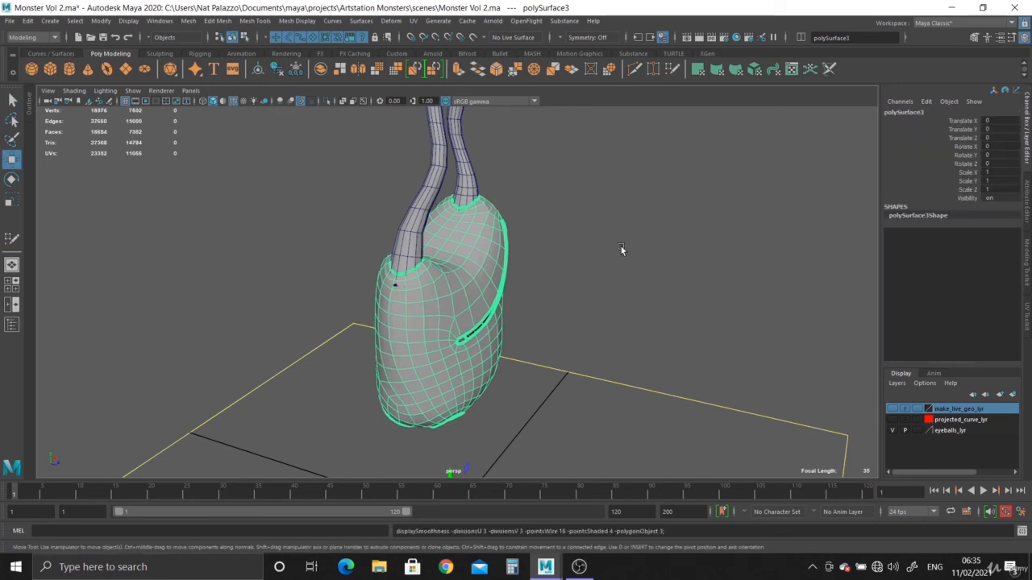
left_click(232, 100)
left_click(253, 230)
right_click_drag(253, 231, 324, 303, "alt")
mouse_move(363, 323)
left_mouse_down("alt")
mouse_move(274, 322)
mouse_move(317, 315)
mouse_move(391, 230)
mouse_move(432, 365)
mouse_move(363, 433)
mouse_move(267, 410)
mouse_move(426, 313)
mouse_move(635, 335)
mouse_move(571, 337)
mouse_move(545, 350)
left_mouse_up("alt")
right_click_drag(546, 350, 387, 304, "alt")
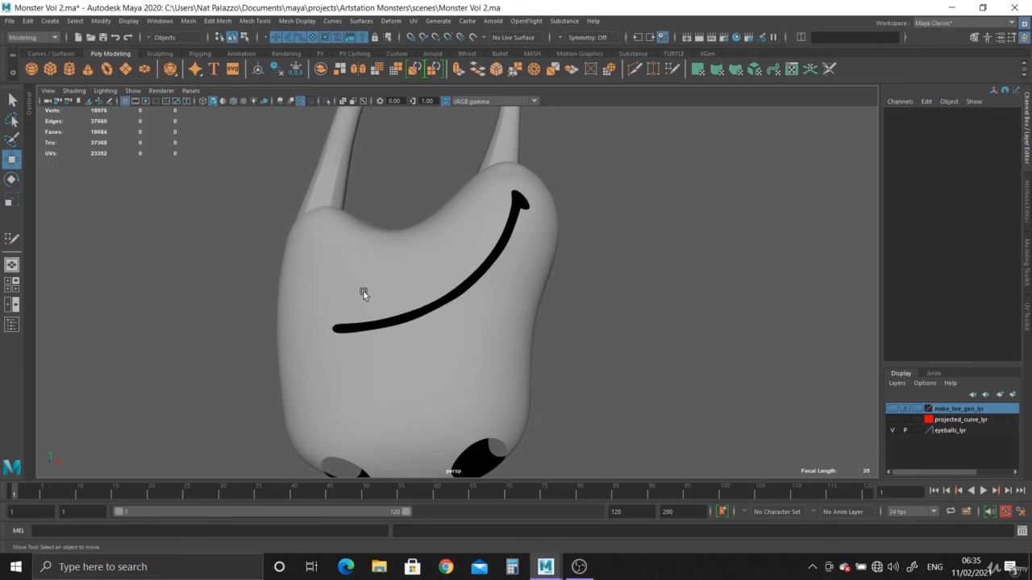
left_click(233, 101)
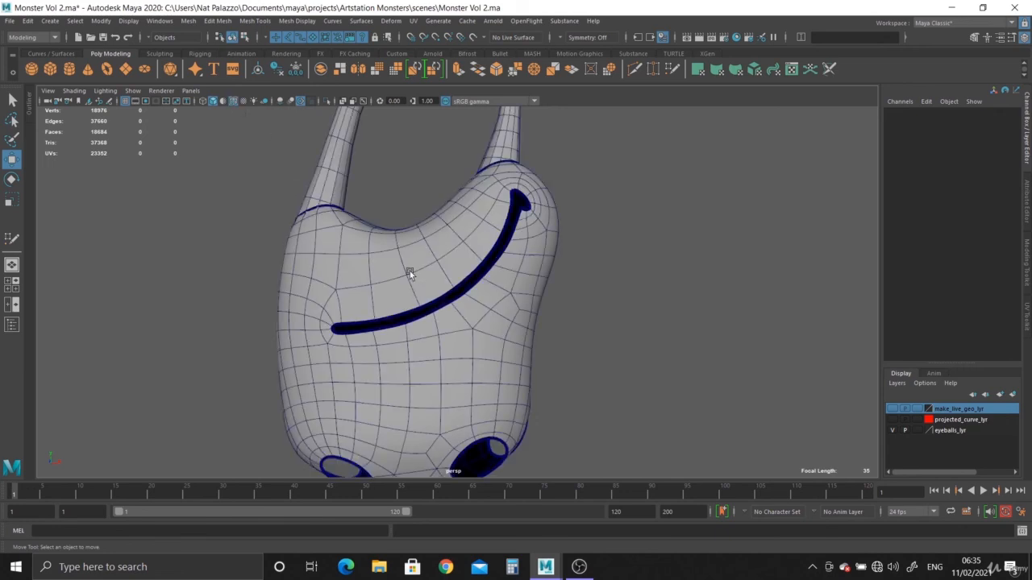
left_click(527, 368)
key("1")
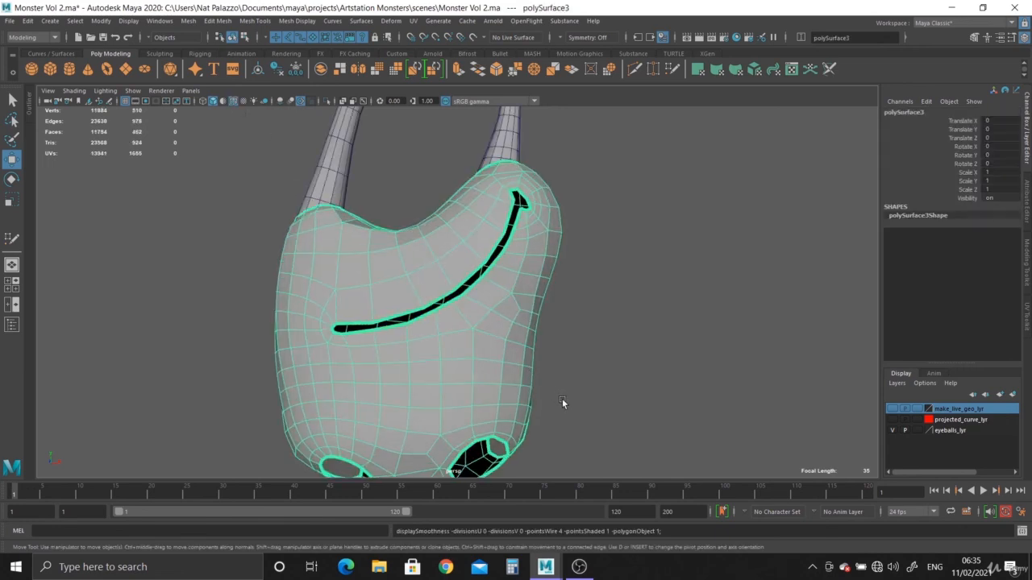
Step: Bring the hidden tentacles back into view beneath the body
right_click_drag(563, 400, 320, 234, "alt")
left_click(609, 293)
middle_click_drag(607, 295, 595, 356, "alt")
right_click_drag(598, 360, 547, 326, "alt")
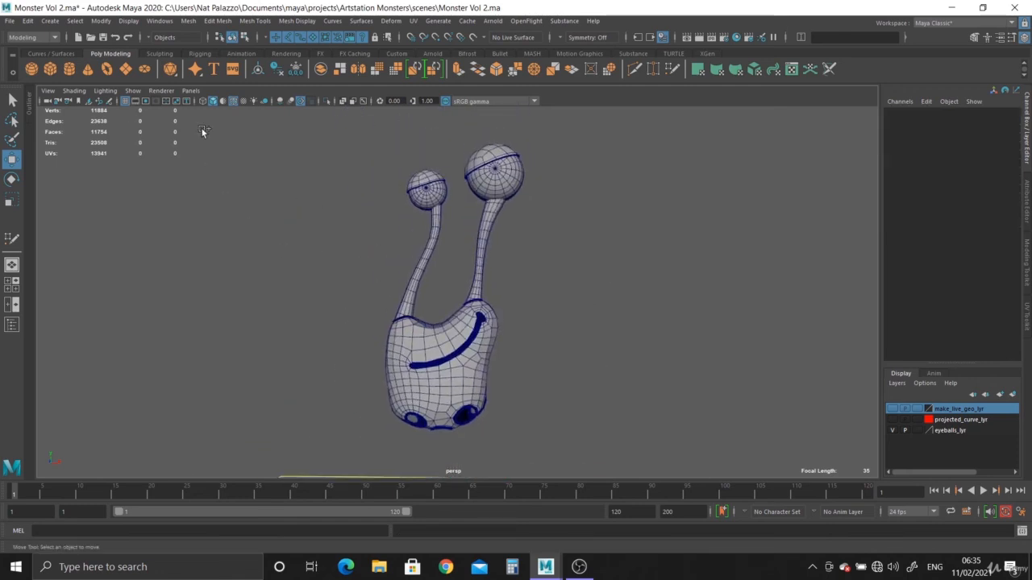
key("ctrl+shift+h")
Step: Examine how the tentacles meet the bottom holes of the retopologized body
right_click_drag(461, 410, 511, 444, "alt")
middle_click_drag(511, 443, 495, 188, "alt")
right_click_drag(495, 189, 662, 355, "alt")
left_click_drag(661, 354, 453, 294, "alt")
right_click_drag(453, 295, 281, 246, "alt")
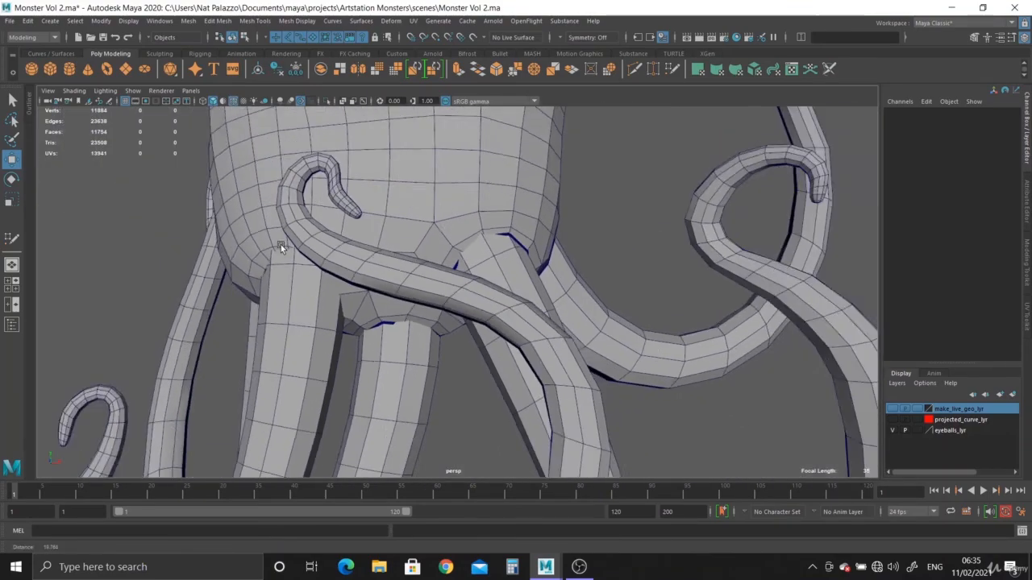
left_click_drag(280, 246, 319, 286, "alt")
right_click_drag(319, 286, 348, 284, "alt")
middle_click_drag(347, 284, 460, 342, "alt")
right_click_drag(461, 342, 375, 266, "alt")
middle_click_drag(376, 265, 433, 372, "alt")
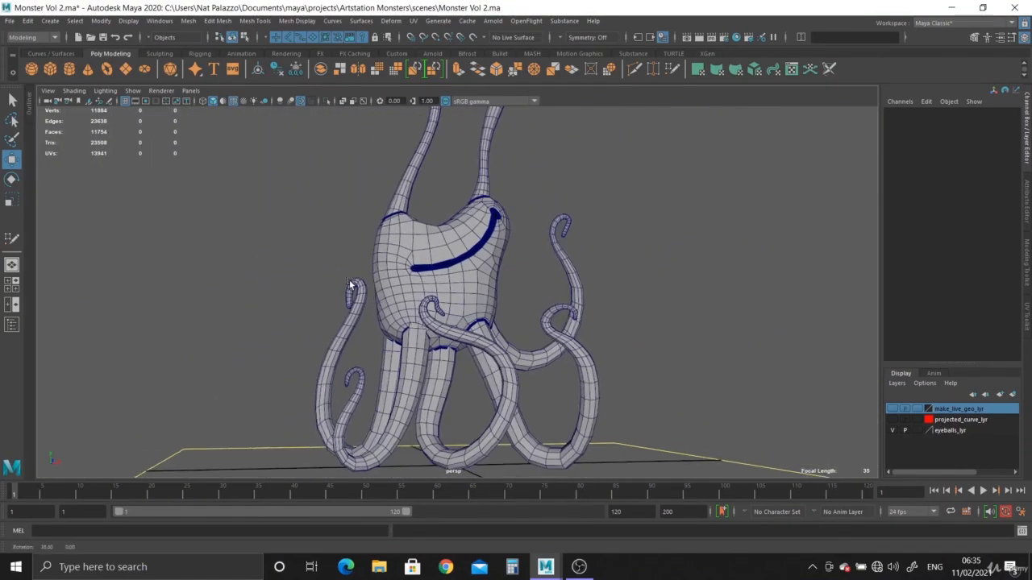
Step: Save the scene with the whole monster framed in the view
right_click_drag(433, 372, 428, 362, "alt")
middle_click_drag(428, 362, 463, 322, "alt")
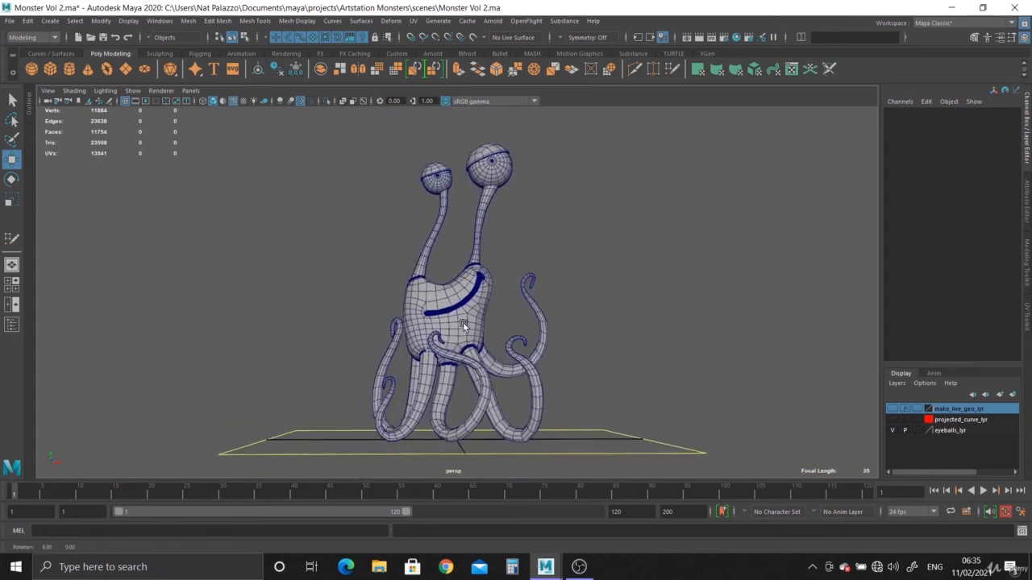
left_click_drag(463, 323, 474, 341, "alt")
key("ctrl+s")
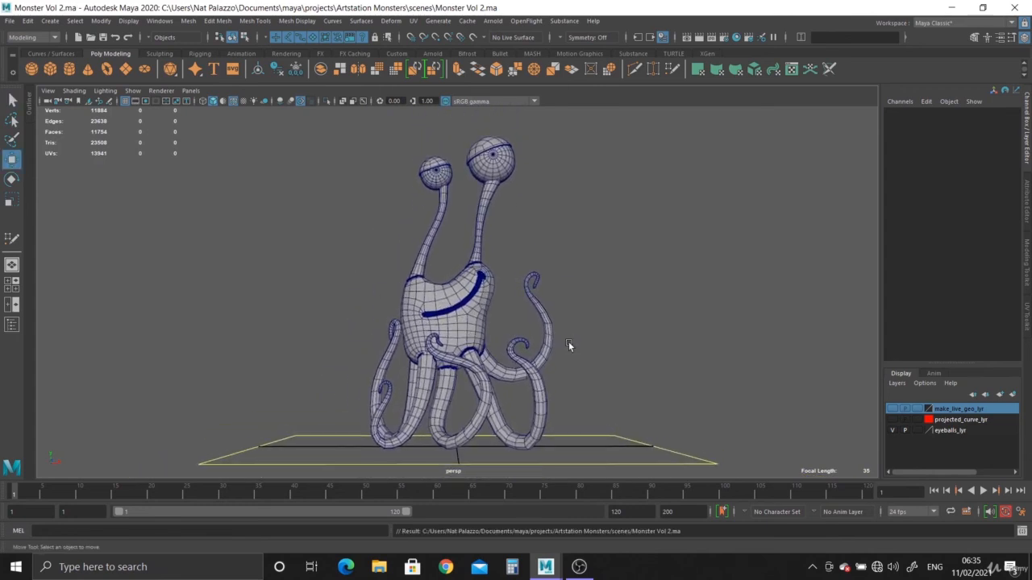